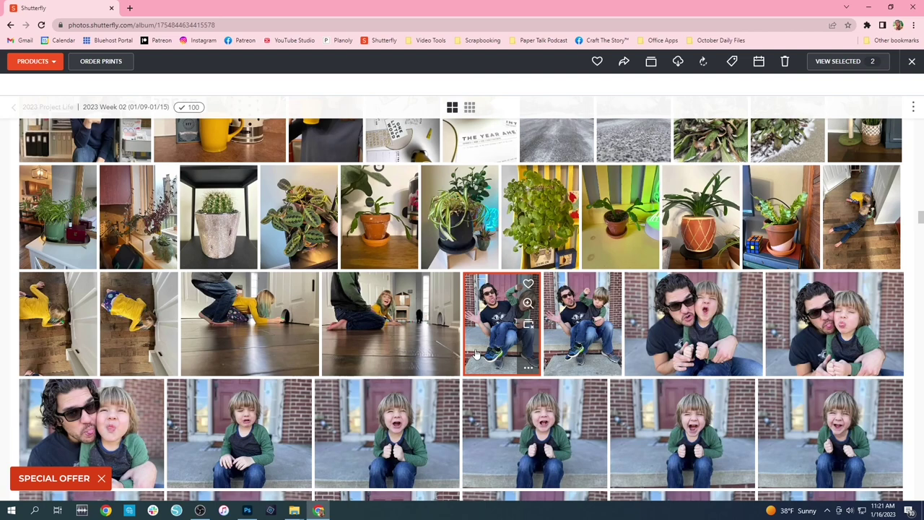
# Switch to the 04. PL Week 02 folder in File Explorer and maximize its window
pyautogui.scroll(5, 470, 348)
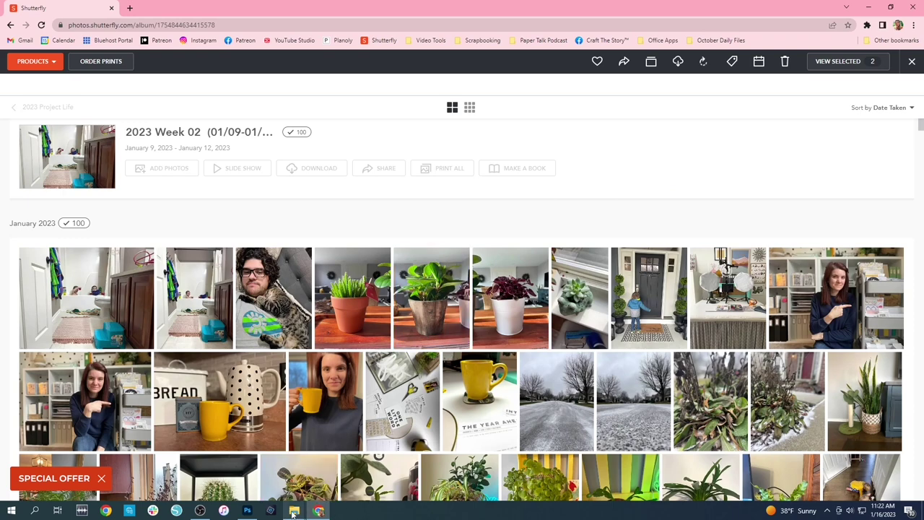
pyautogui.moveTo(293, 513)
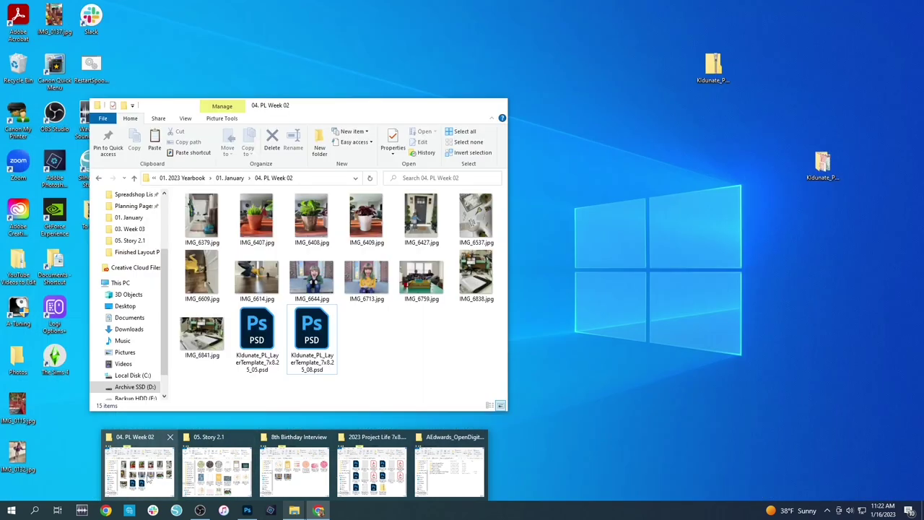
pyautogui.click(148, 479)
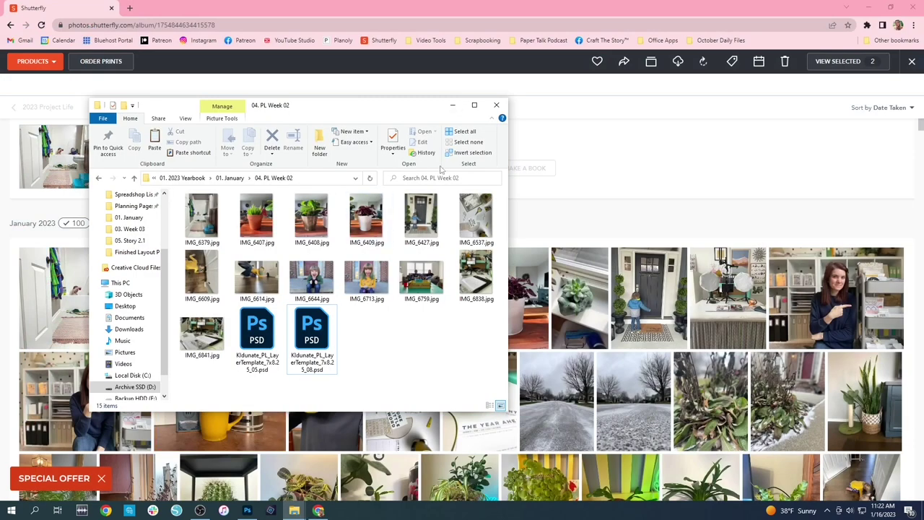
pyautogui.click(473, 105)
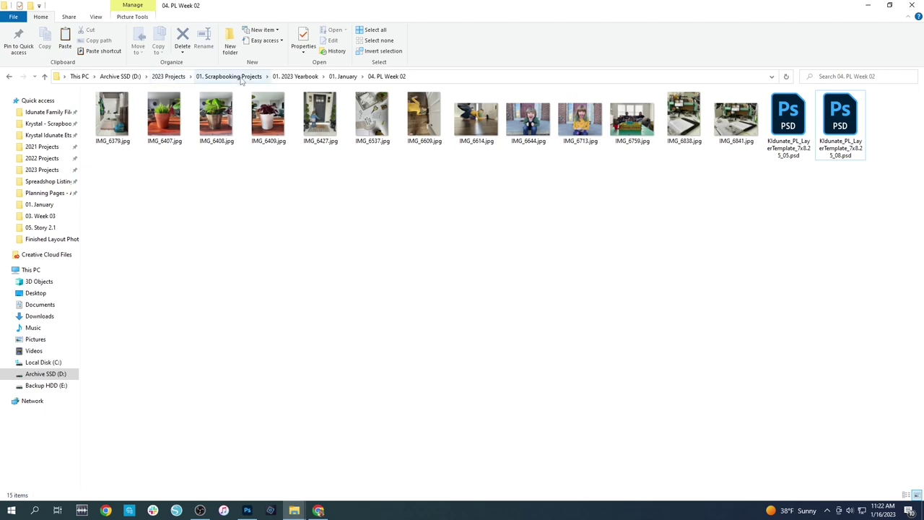
# Look at the list of project folders in 01. January and return to the 04. PL Week 02 folder
pyautogui.click(344, 76)
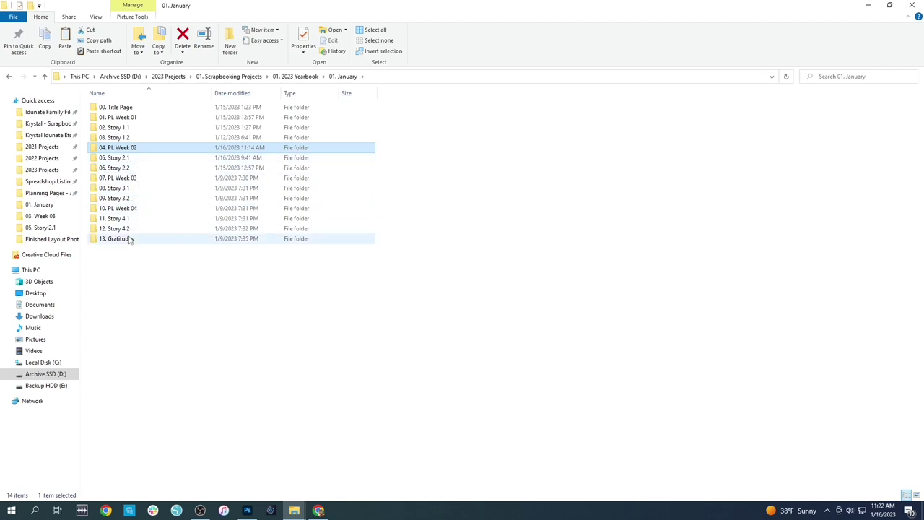
pyautogui.doubleClick(127, 149)
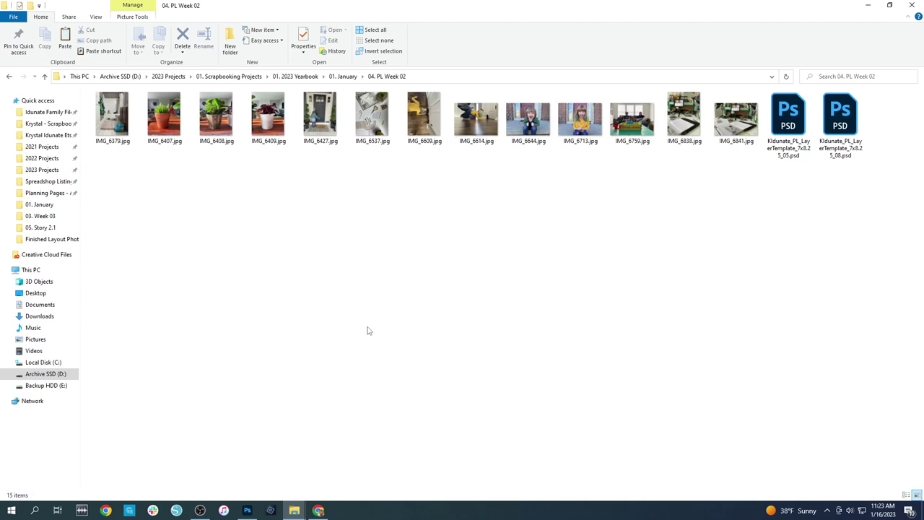
# Bring up the 2023 Project Life 7x8.25 Templates folder over the PL Week 02 files and look through its template files
pyautogui.moveTo(294, 510)
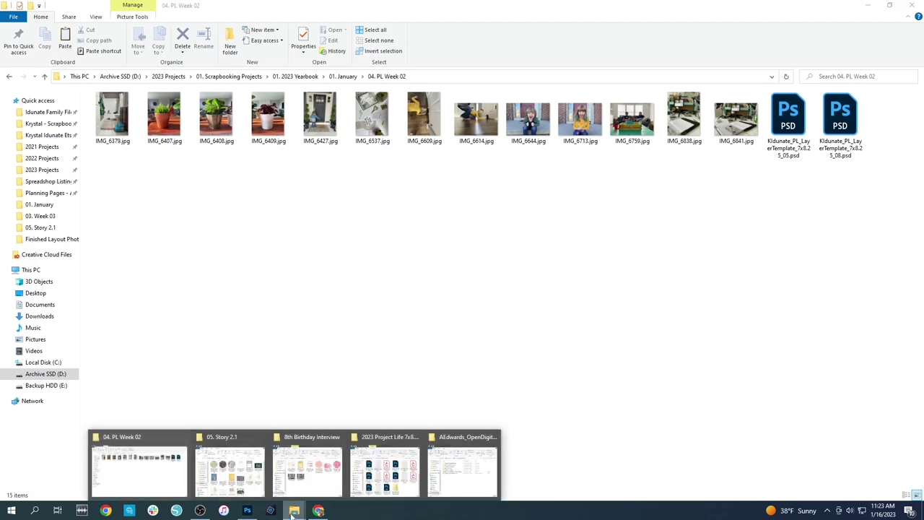
pyautogui.click(380, 465)
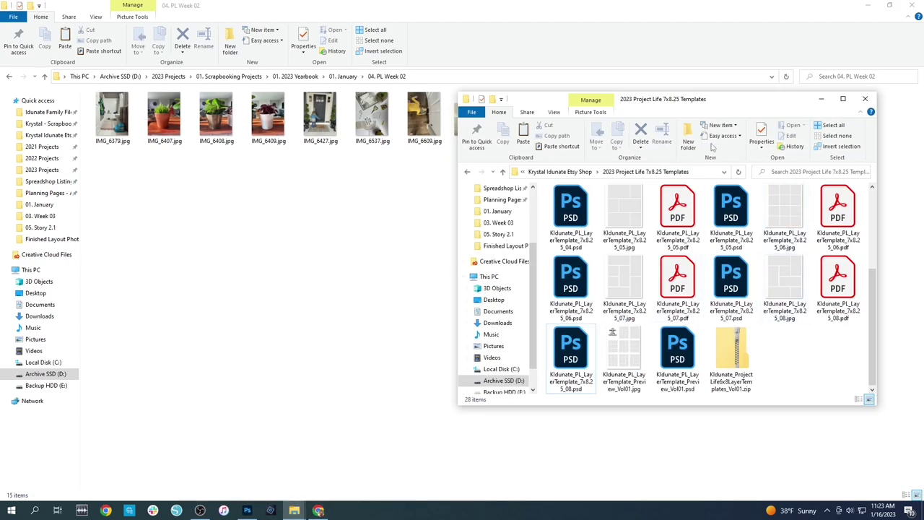
pyautogui.moveTo(713, 103); pyautogui.dragTo(669, 169)
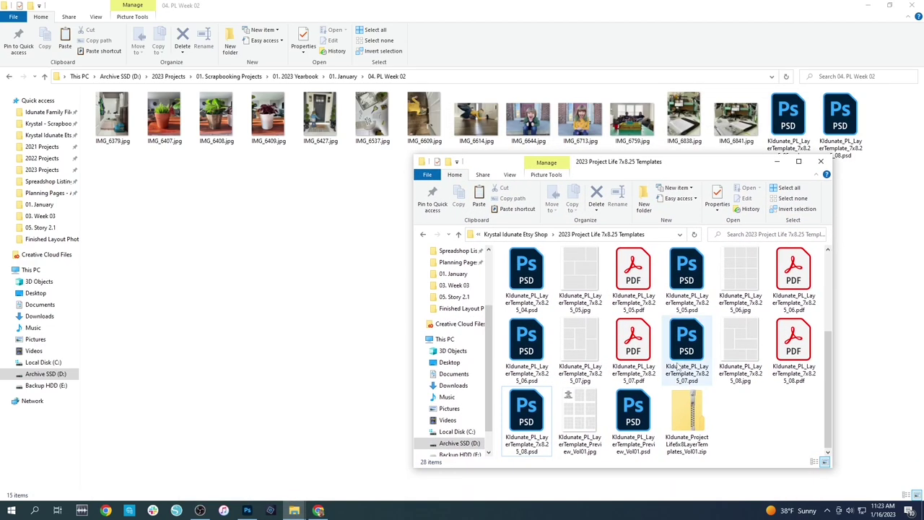
pyautogui.scroll(3, 698, 351)
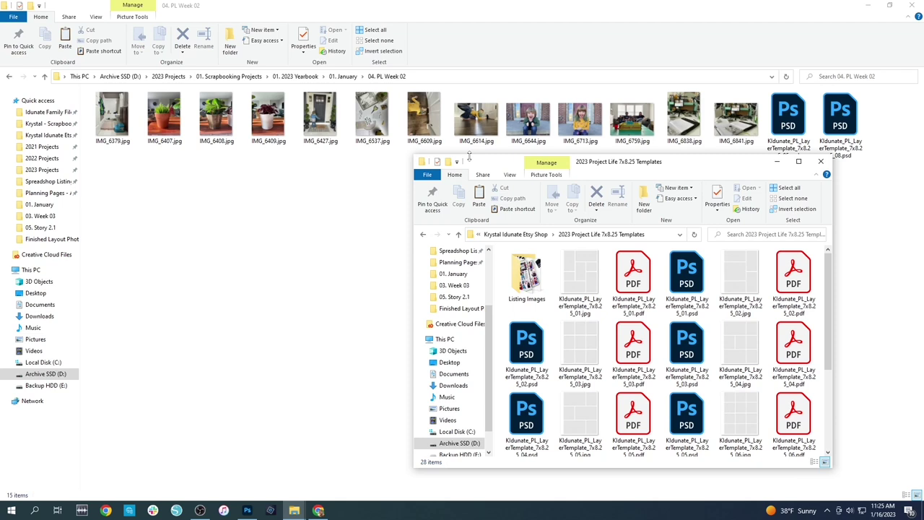
pyautogui.scroll(-2, 577, 354)
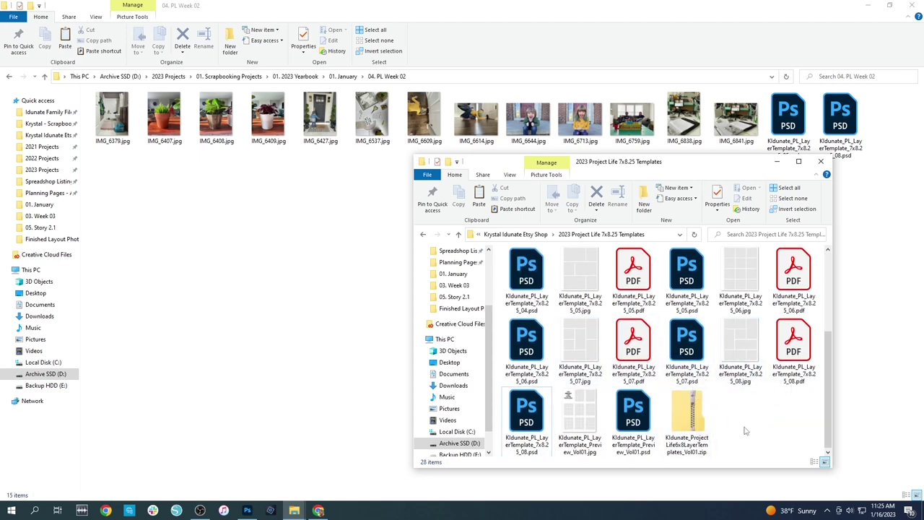
pyautogui.scroll(2, 746, 431)
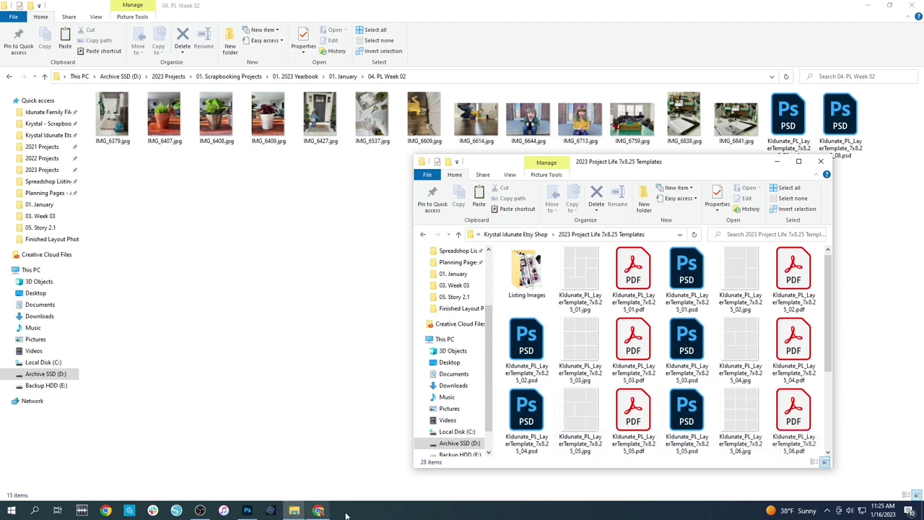
pyautogui.moveTo(758, 171); pyautogui.dragTo(640, 167)
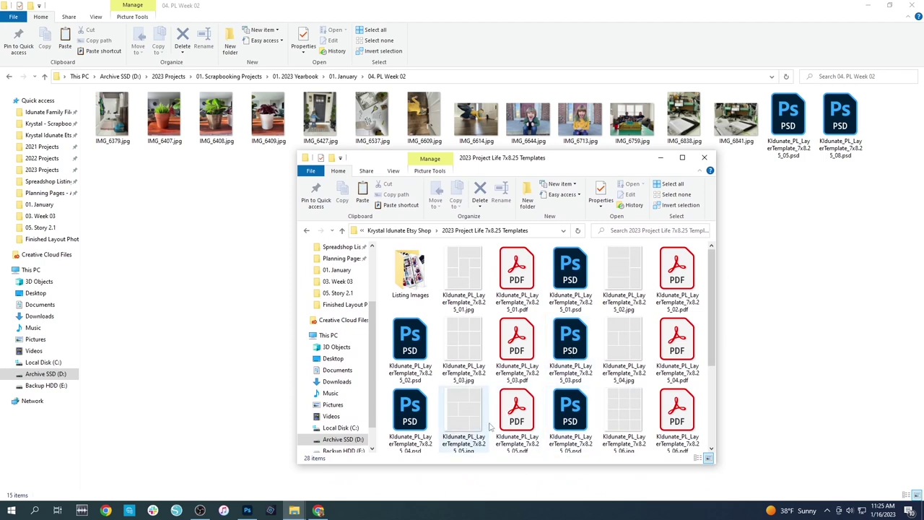
# Display the files in the 2023 Project Life 7x8.25 Templates folder as extra large icons
pyautogui.click(460, 419)
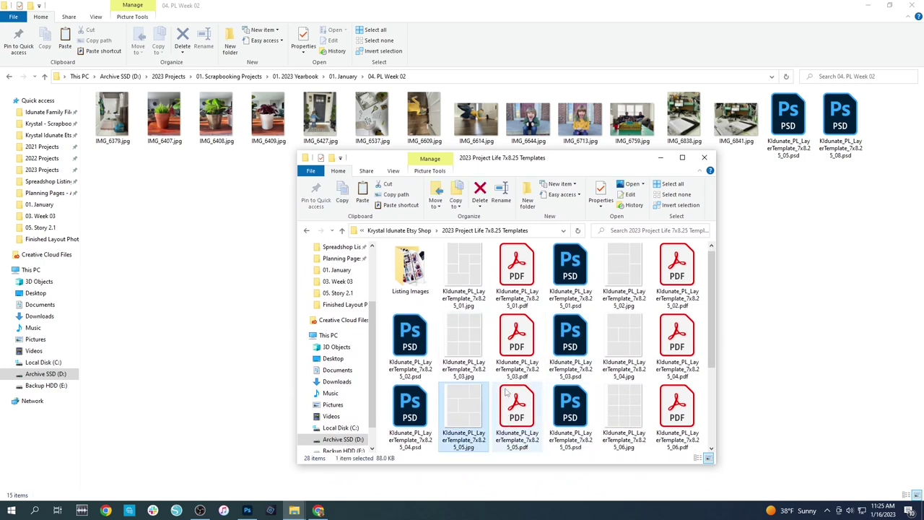
pyautogui.rightClick(541, 310)
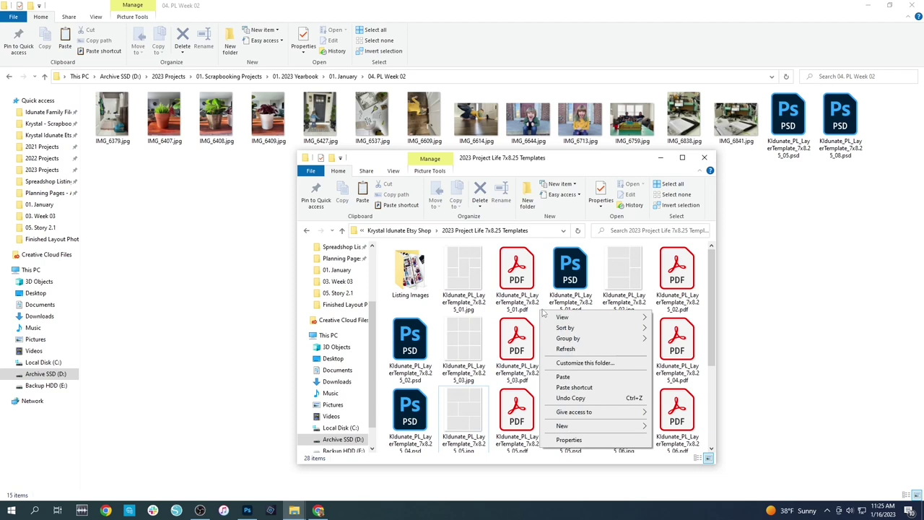
pyautogui.moveTo(577, 318)
pyautogui.click(693, 318)
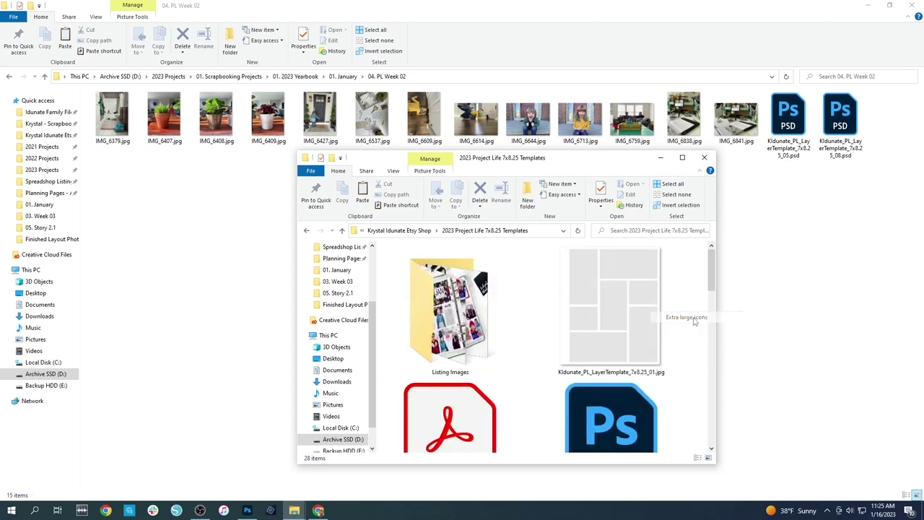
# Examine the page layouts in the JPG previews of layer templates 05 and 08
pyautogui.scroll(-3, 588, 377)
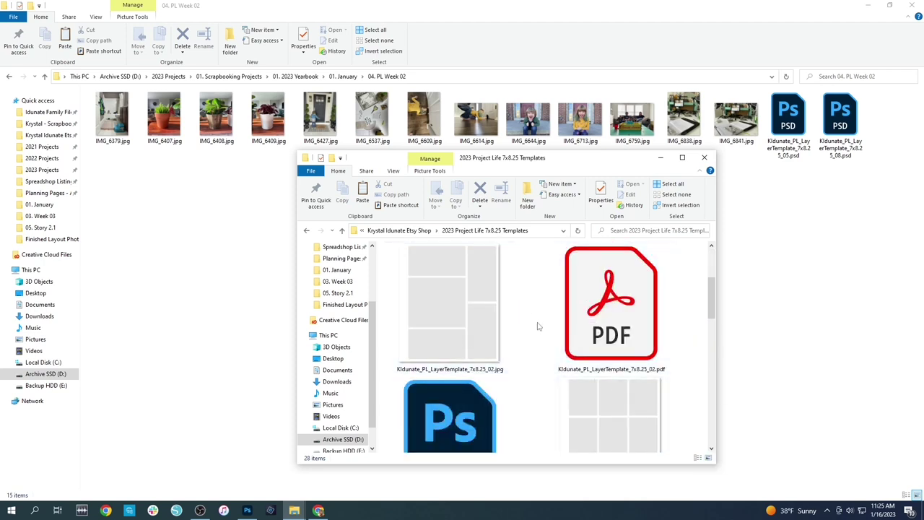
pyautogui.scroll(-5, 541, 332)
pyautogui.scroll(1, 548, 350)
pyautogui.click(585, 321)
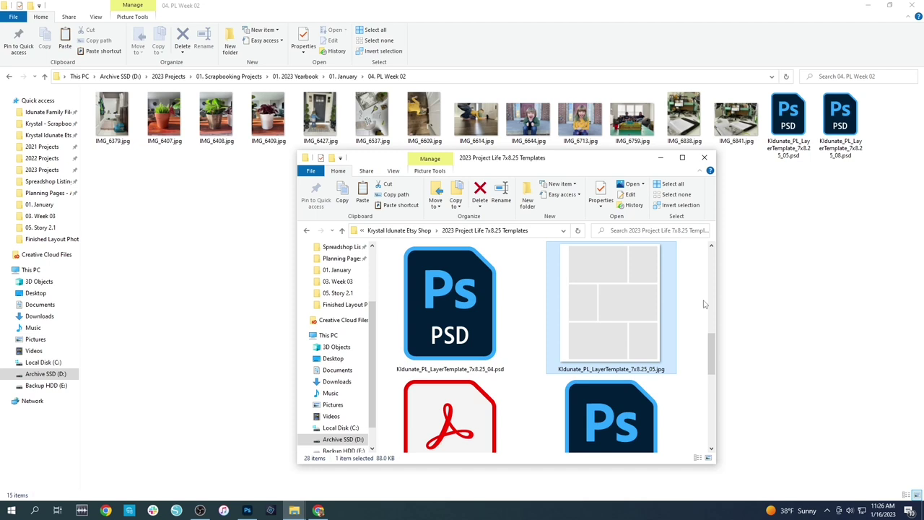
pyautogui.scroll(-5, 641, 365)
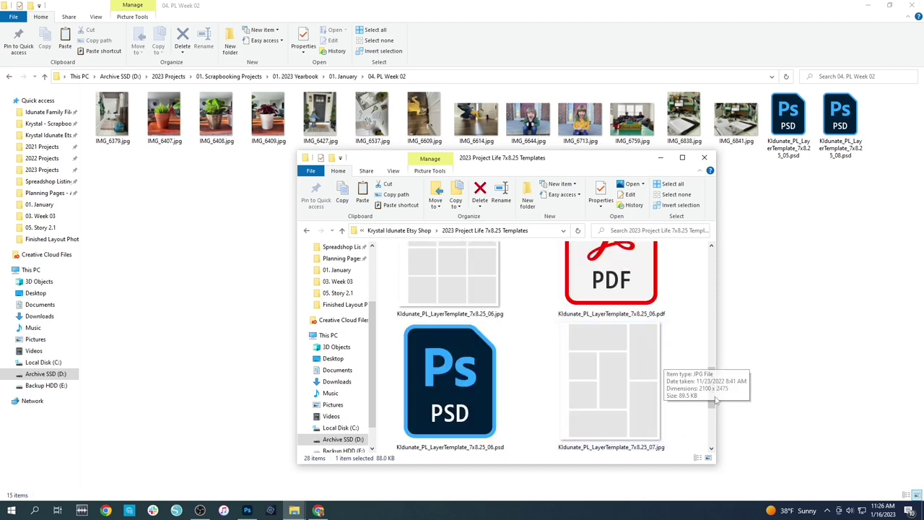
pyautogui.scroll(-3, 642, 399)
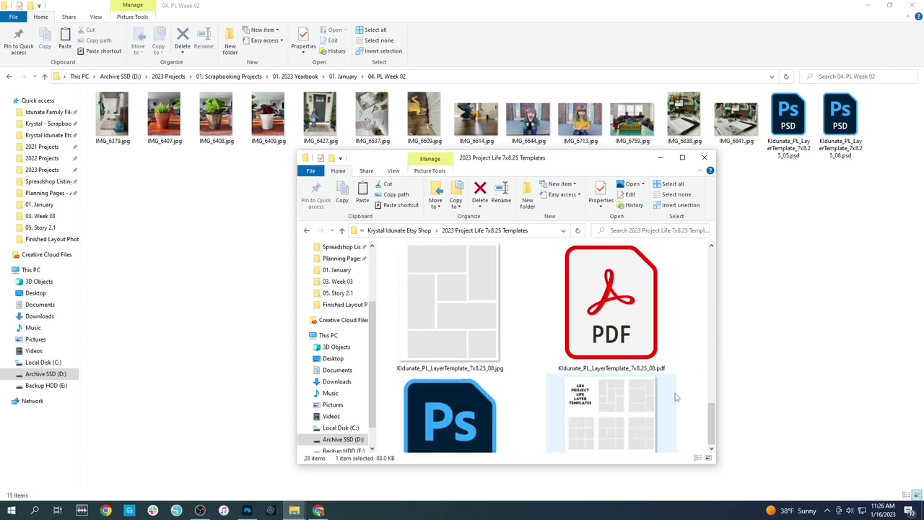
pyautogui.click(466, 309)
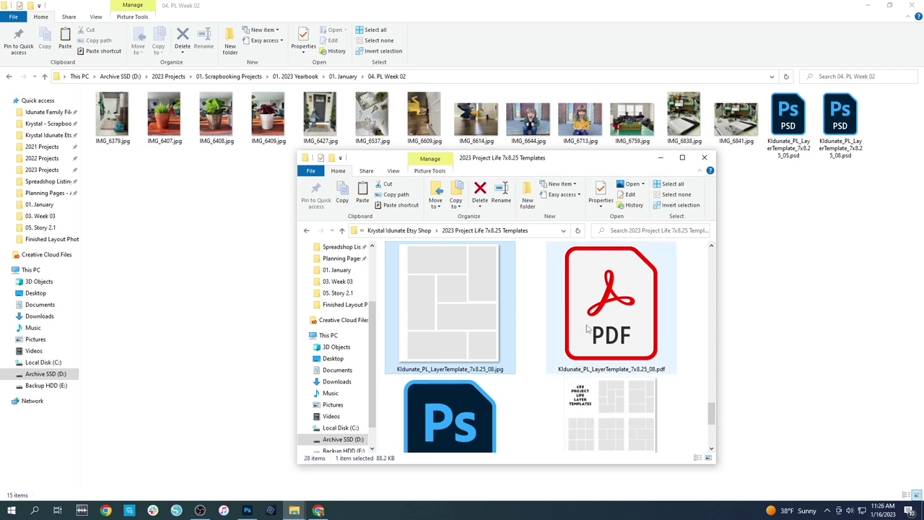
# Set the templates folder to medium icons and close its window
pyautogui.rightClick(687, 313)
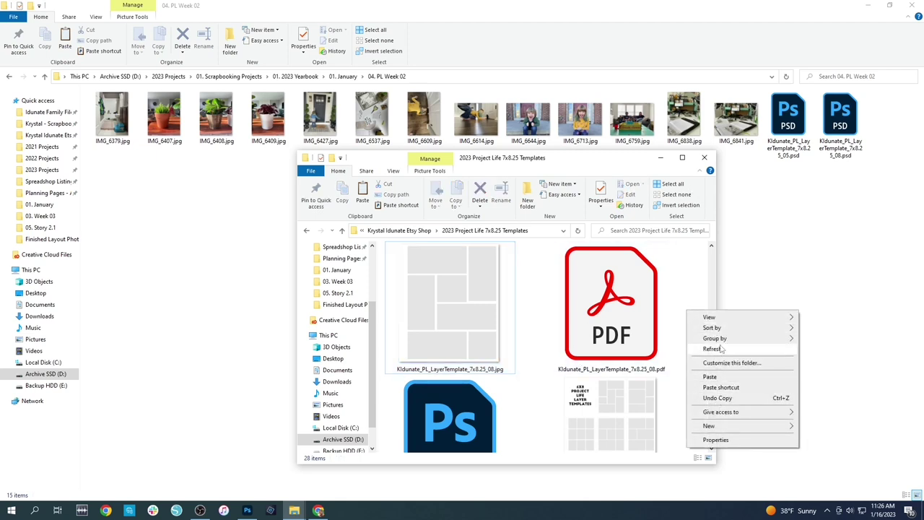
pyautogui.moveTo(711, 317)
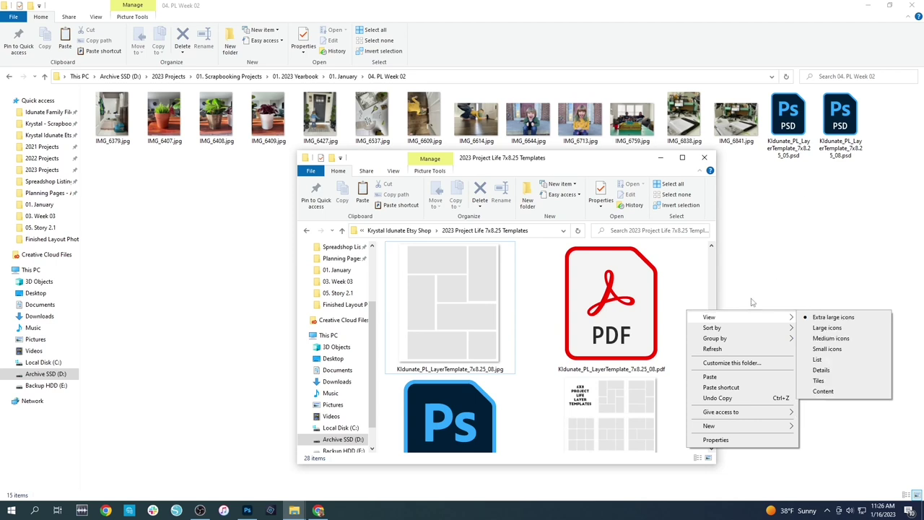
pyautogui.click(830, 338)
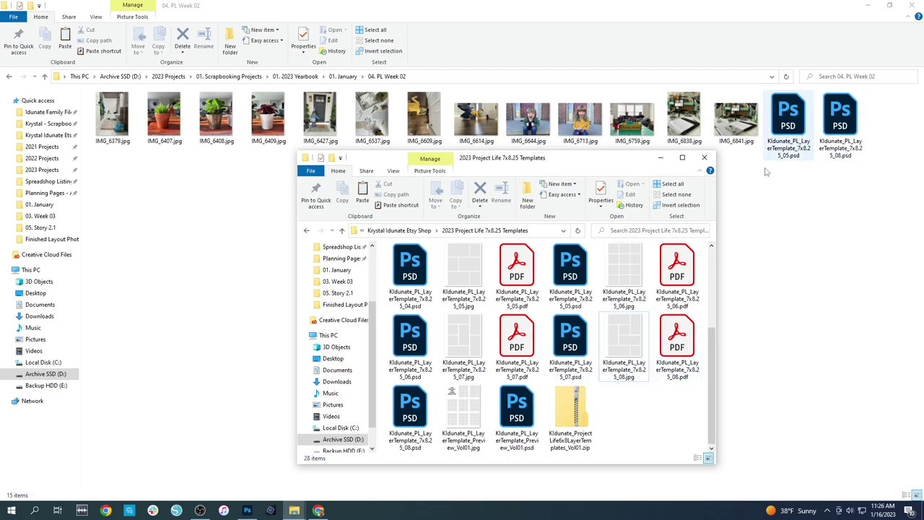
pyautogui.click(705, 159)
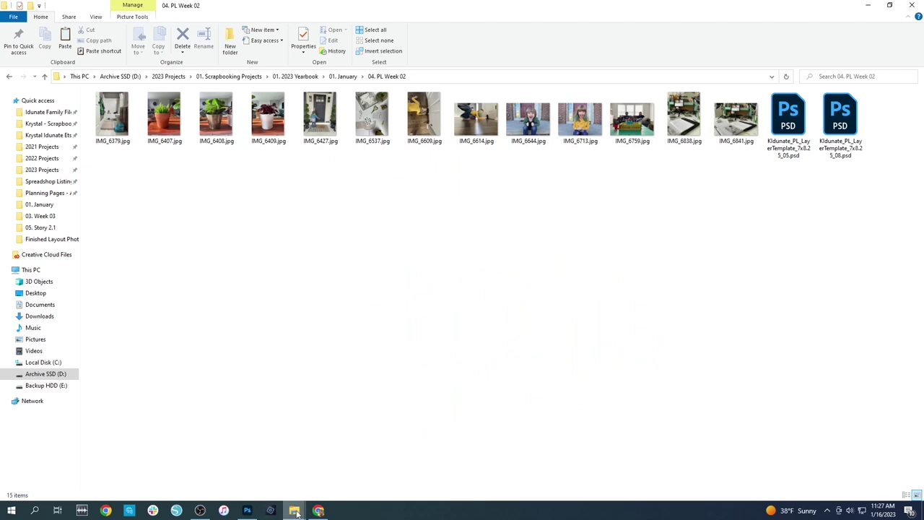
# Bring up the AEdwards_OpenDigitalStoryKit folder over the PL Week 02 files and open its AEdwards_Papers subfolder
pyautogui.moveTo(297, 512)
pyautogui.click(440, 469)
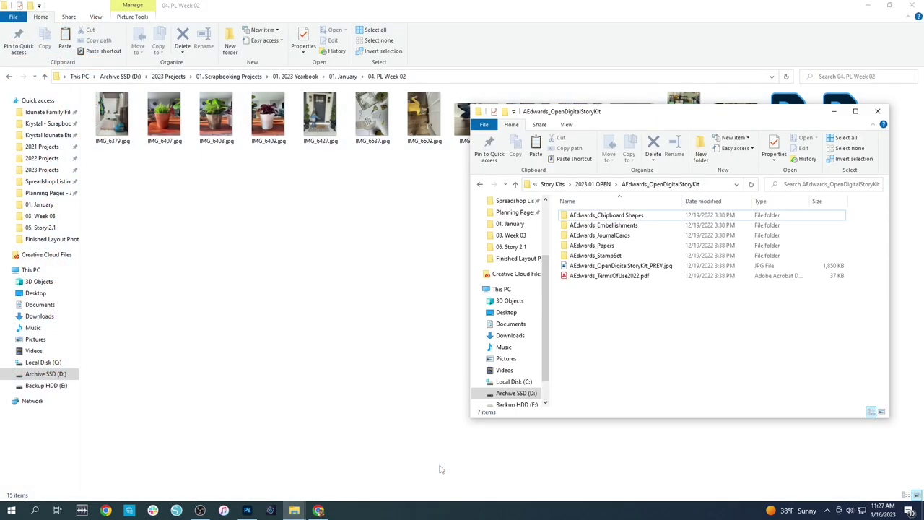
pyautogui.moveTo(709, 113); pyautogui.dragTo(530, 185)
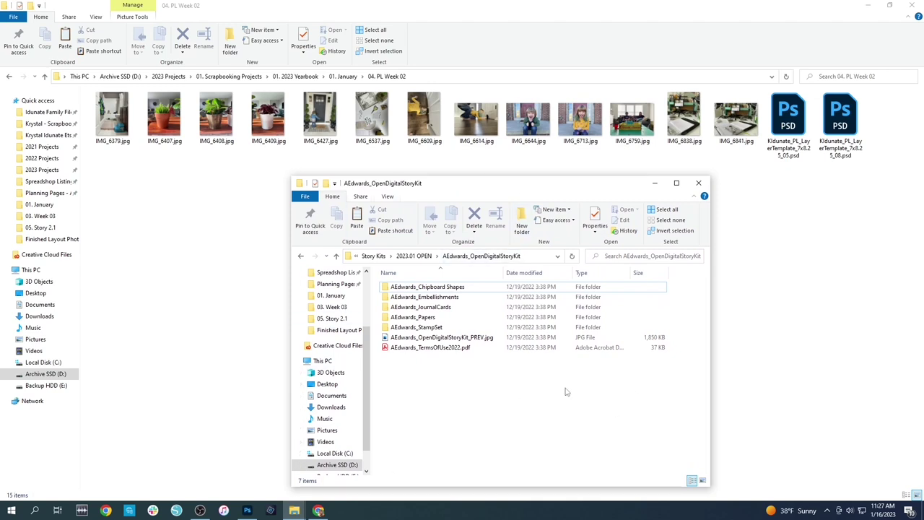
pyautogui.doubleClick(429, 320)
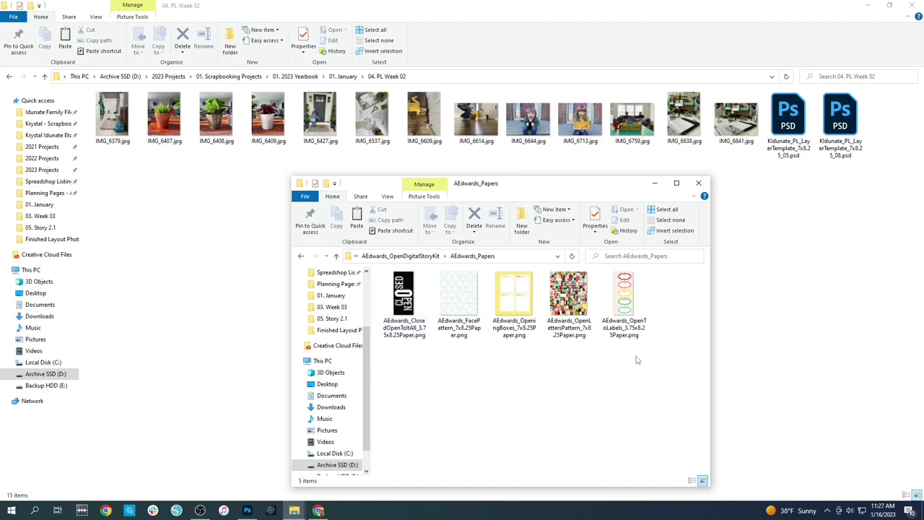
# Copy AEdwards_OpenToLabels_3.75x8.25Paper.png from the papers folder into the 04. PL Week 02 folder
pyautogui.click(627, 307)
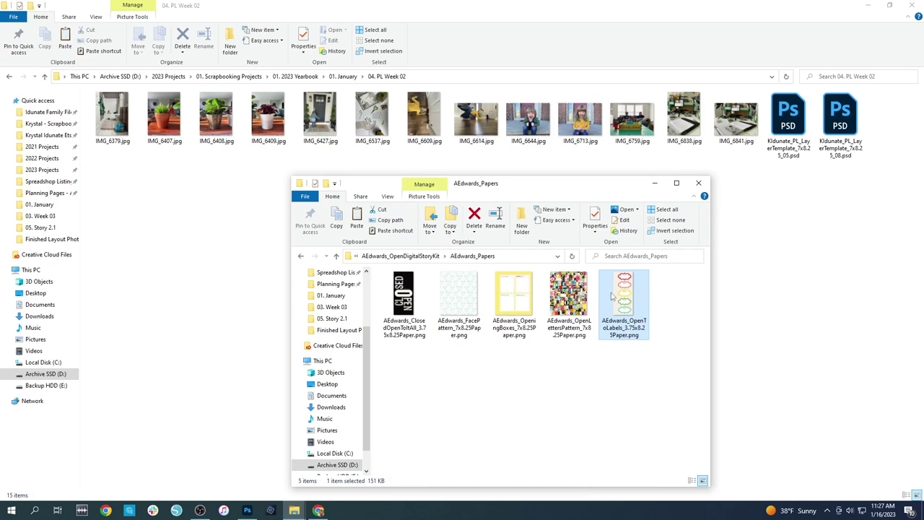
pyautogui.click(820, 262)
pyautogui.hotkey('ctrl', 'v')
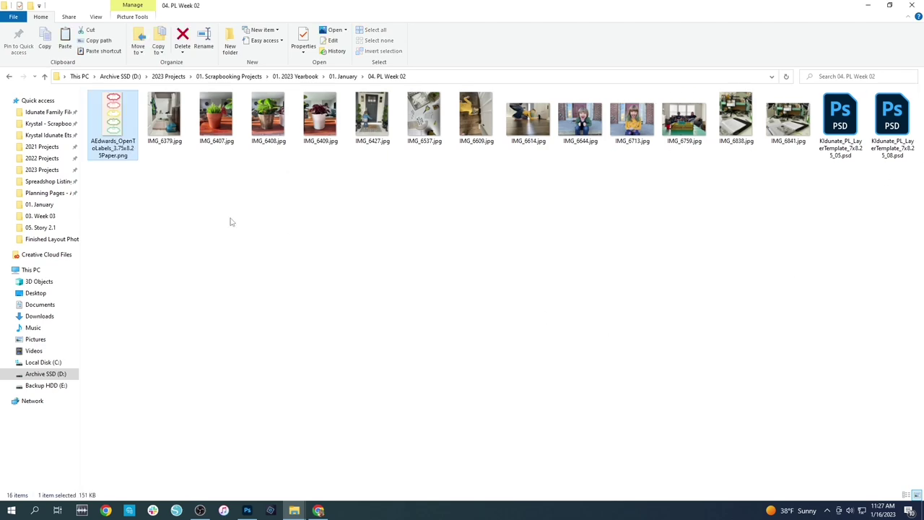
pyautogui.click(231, 221)
# Restore the 04. PL Week 02 window to its smaller size and arrange it side by side with the AEdwards_Papers window
pyautogui.click(889, 5)
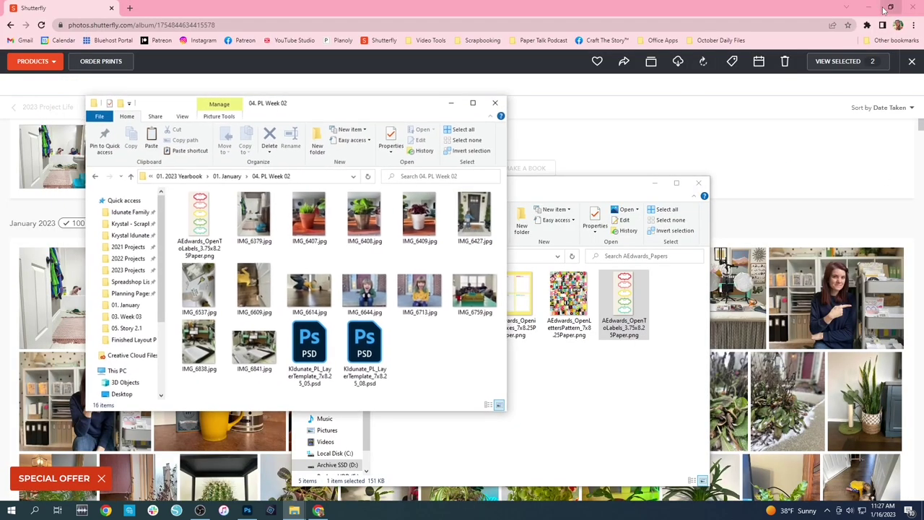
pyautogui.click(554, 193)
pyautogui.moveTo(554, 193); pyautogui.dragTo(744, 145)
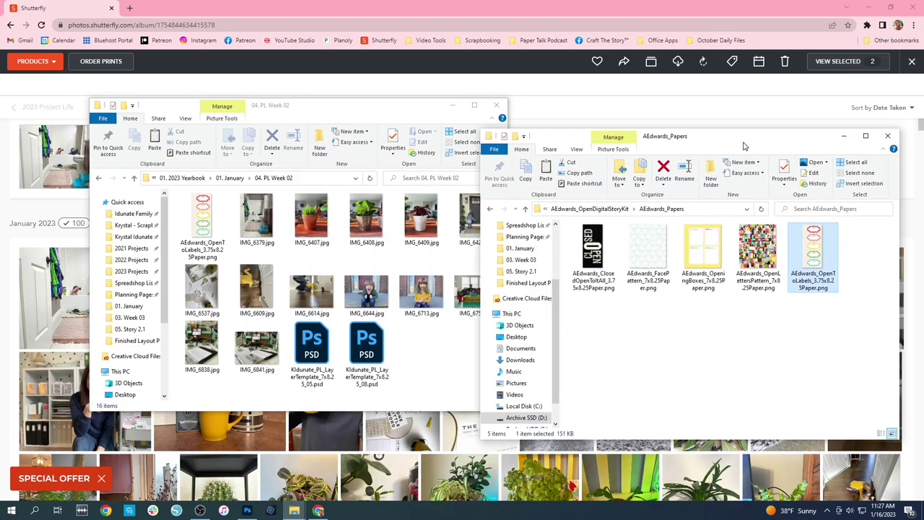
pyautogui.moveTo(420, 114); pyautogui.dragTo(382, 146)
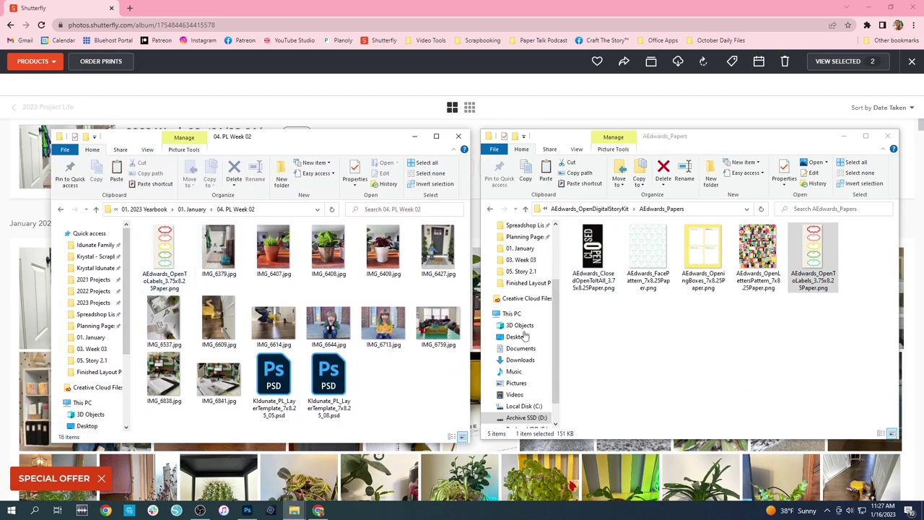
# Go from the AEdwards_Papers folder back up to the AEdwards_OpenDigitalStoryKit folder
pyautogui.click(724, 342)
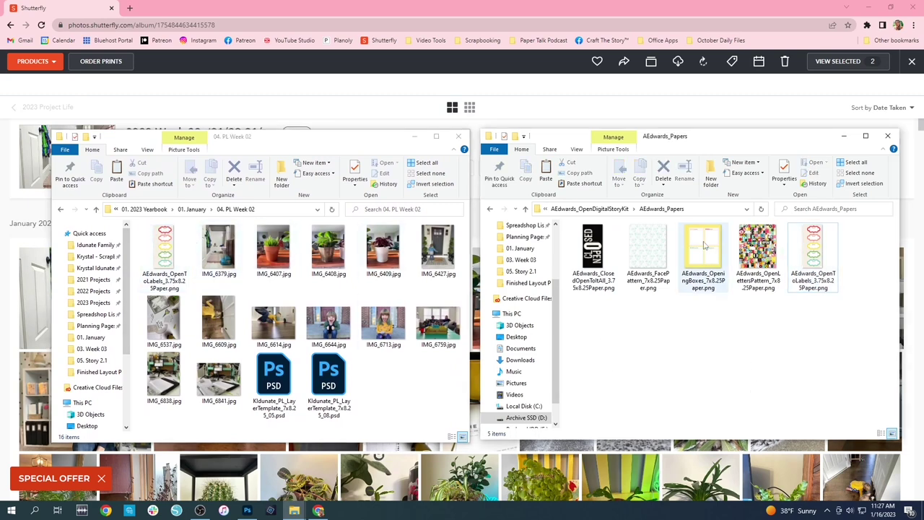
pyautogui.click(606, 210)
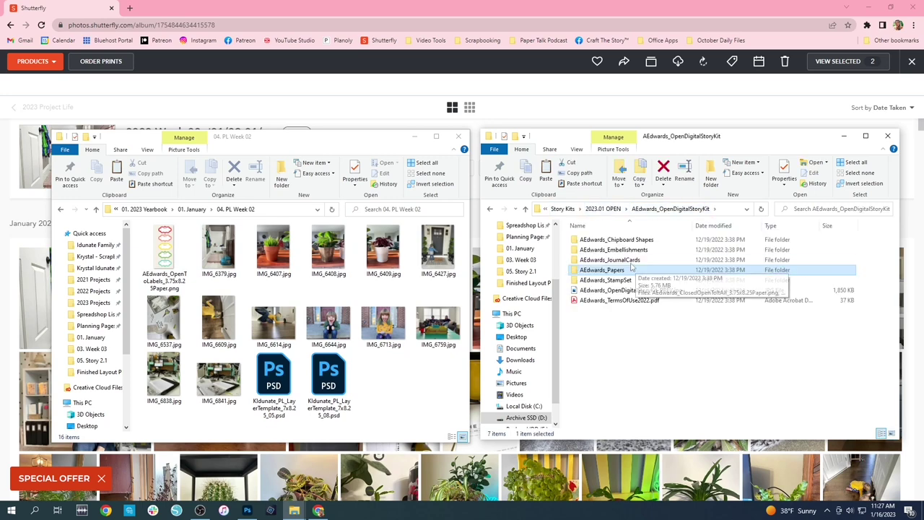
# Copy AEdwards_OpenWordPattern_JournalCard.png from the AEdwards_JournalCards folder into the 04. PL Week 02 folder
pyautogui.doubleClick(620, 261)
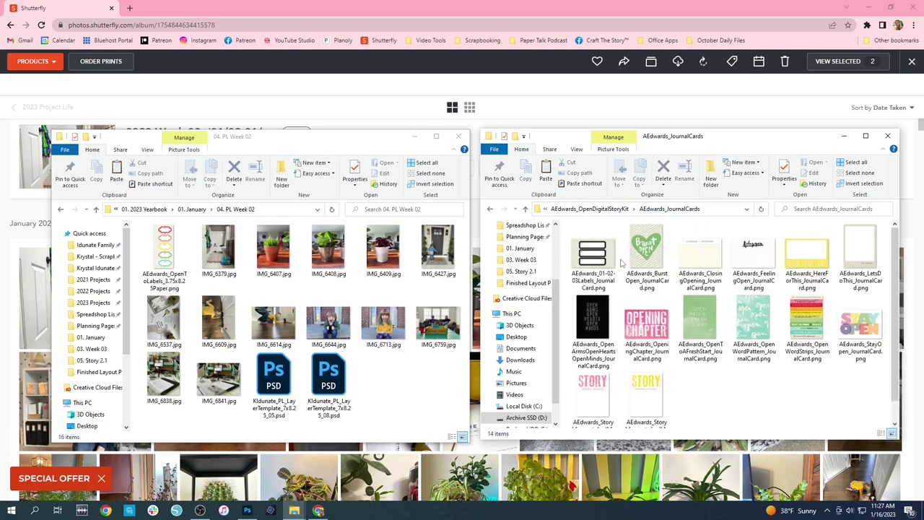
pyautogui.click(760, 317)
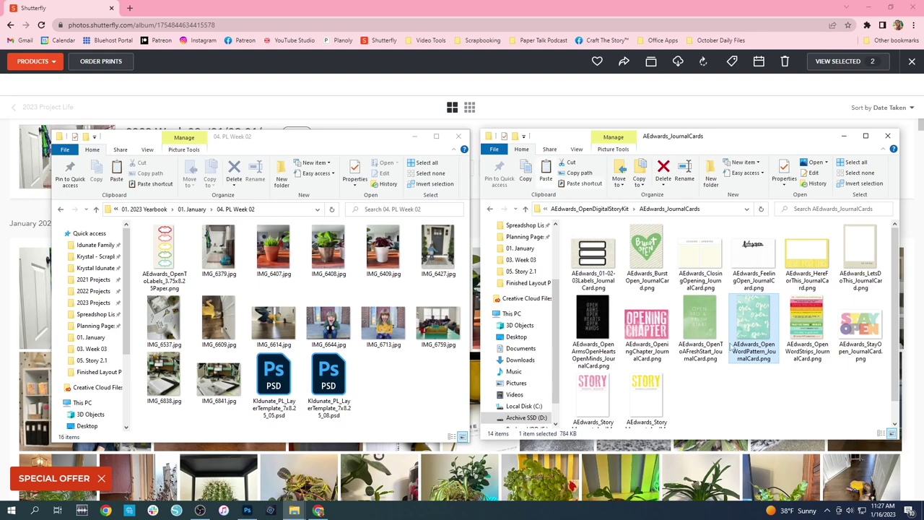
pyautogui.click(427, 381)
pyautogui.hotkey('ctrl', 'v')
pyautogui.click(784, 405)
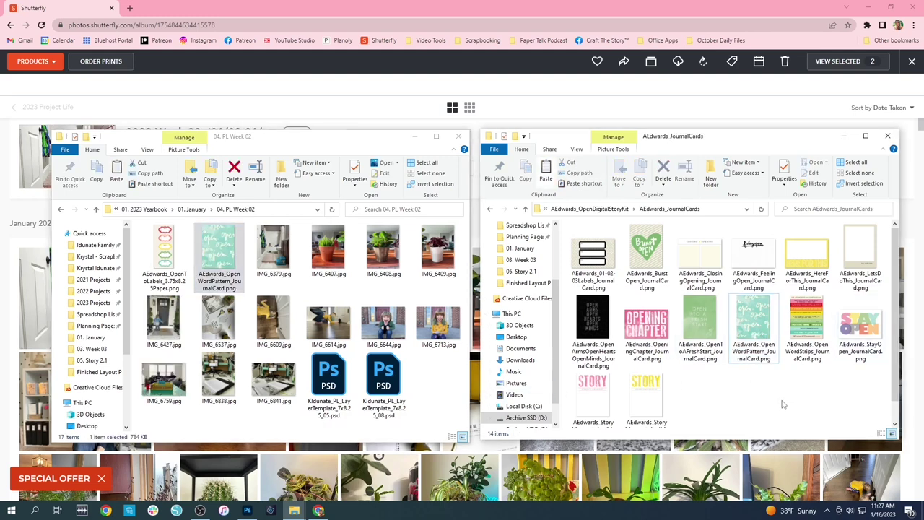
# Copy AEdwards_OpenArmsOpenHeartsOpenMinds_JournalCard.png from the journal cards folder into the 04. PL Week 02 folder
pyautogui.click(581, 318)
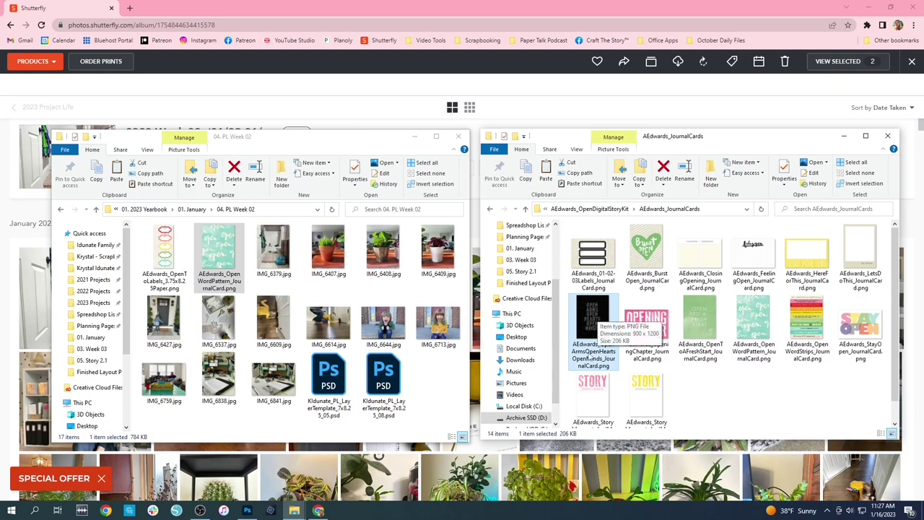
pyautogui.hotkey('ctrl', 'c')
pyautogui.click(465, 390)
pyautogui.hotkey('ctrl', 'v')
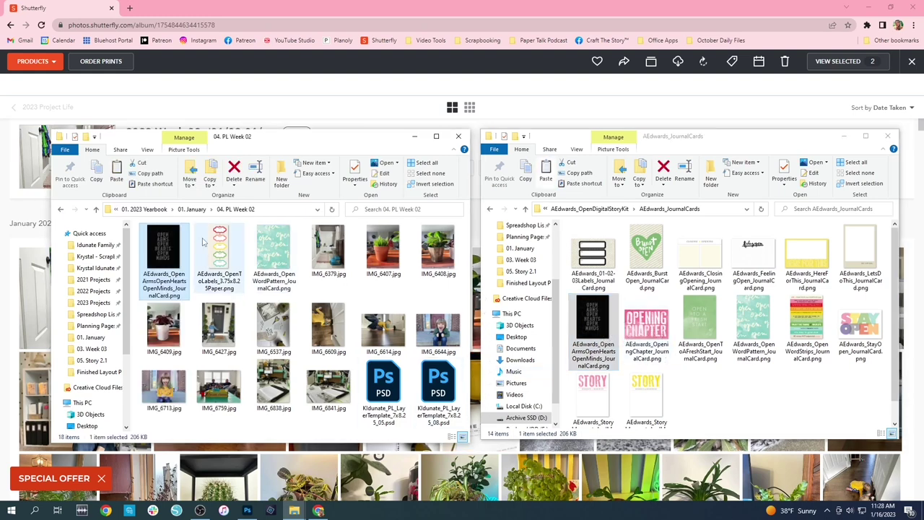
pyautogui.click(316, 424)
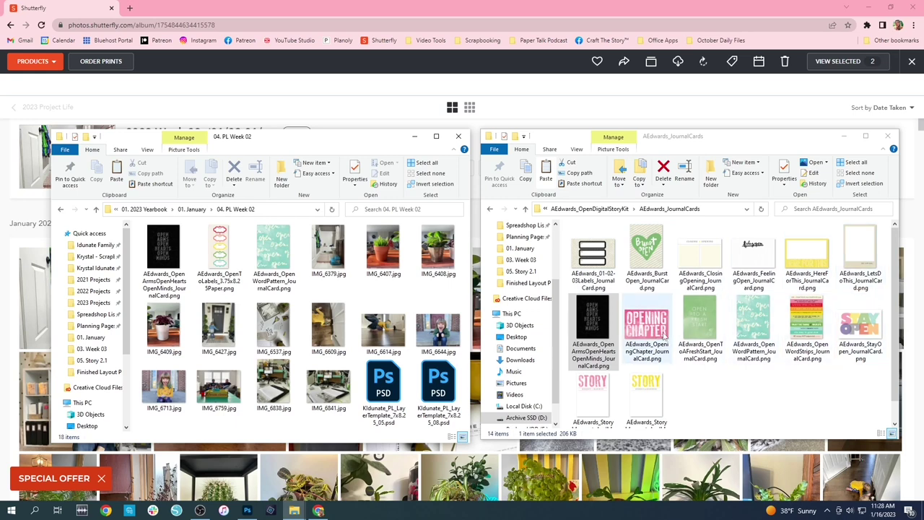
# Look through the AEdwards_Chipboard Shapes and AEdwards_JournalCards folders of the digital story kit for further elements
pyautogui.click(612, 210)
pyautogui.doubleClick(636, 245)
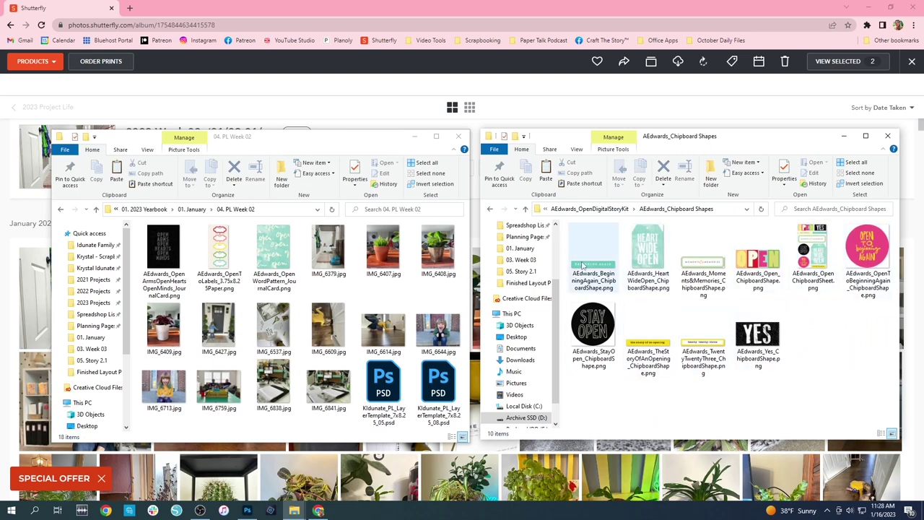
pyautogui.click(609, 208)
pyautogui.doubleClick(610, 260)
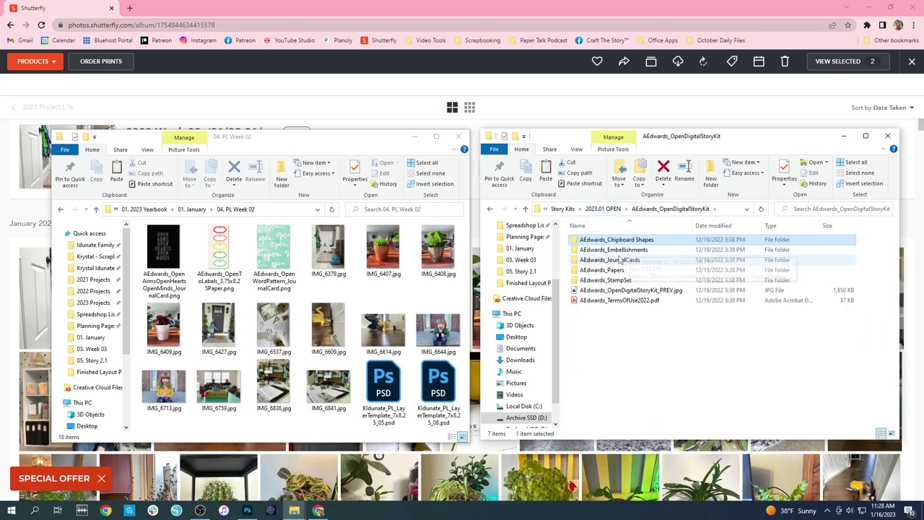
pyautogui.click(591, 209)
# Copy AEdwards_FacePattern_7x8.25Paper.png from the AEdwards_Papers folder into the 04. PL Week 02 folder
pyautogui.doubleClick(619, 270)
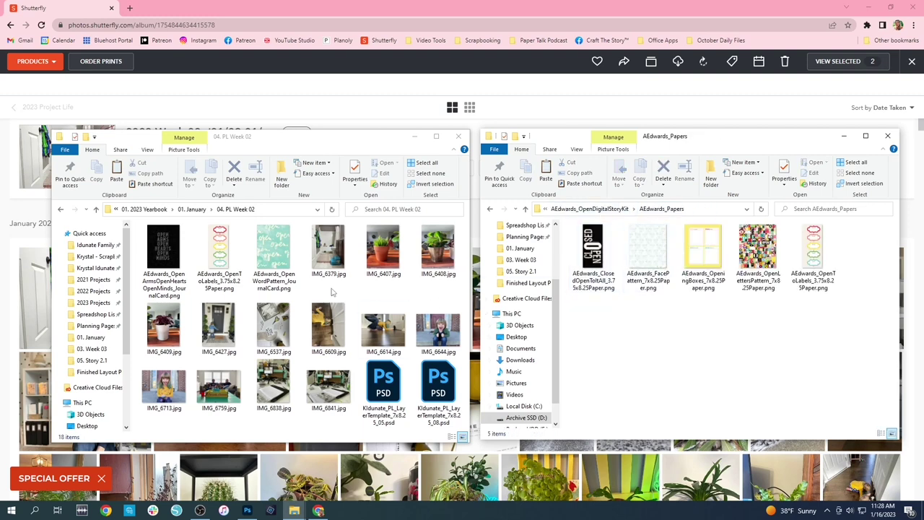
pyautogui.click(632, 260)
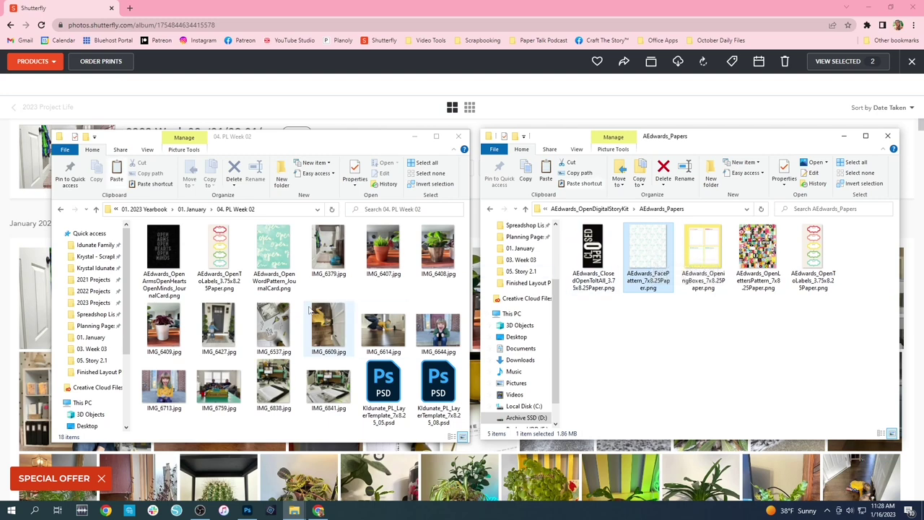
pyautogui.click(296, 285)
pyautogui.hotkey('ctrl', 'v')
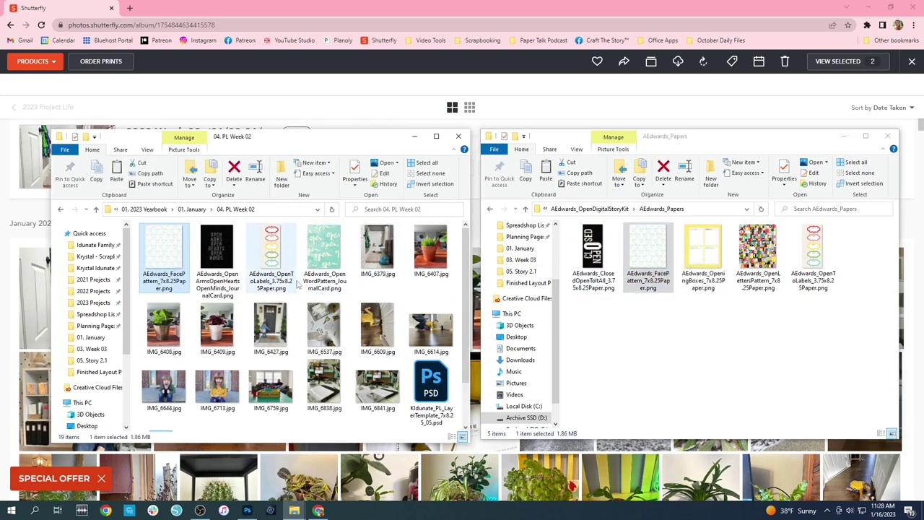
pyautogui.click(394, 426)
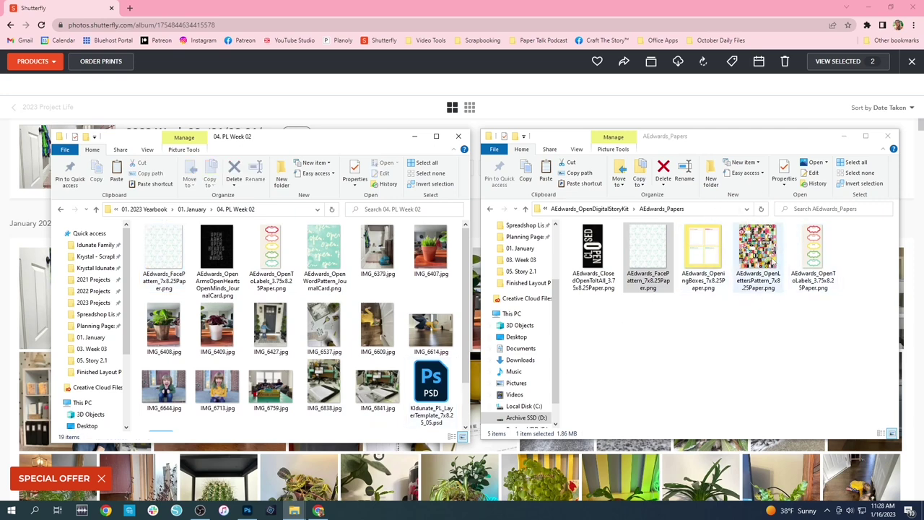
# Copy AEdwards_Story_DigitalStamp.png from the PNG Format folder of AEdwards_StampSet into the 04. PL Week 02 folder
pyautogui.click(760, 254)
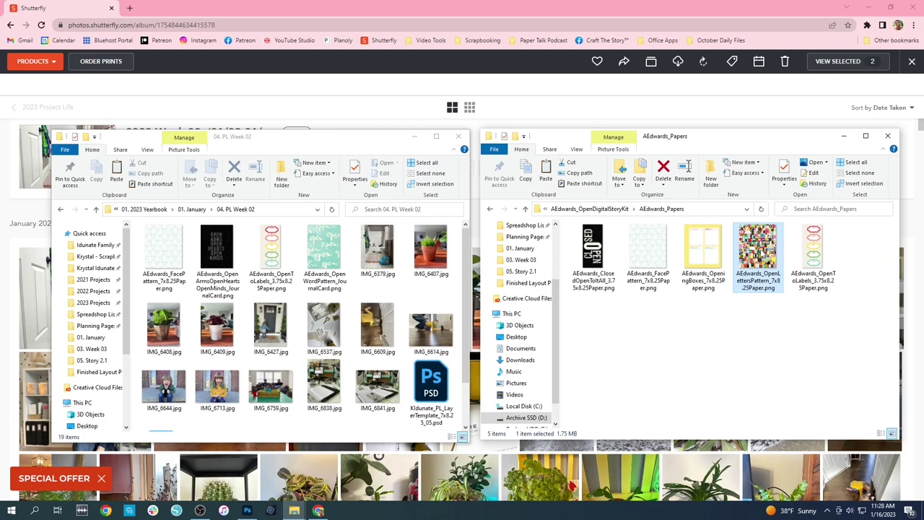
pyautogui.click(603, 208)
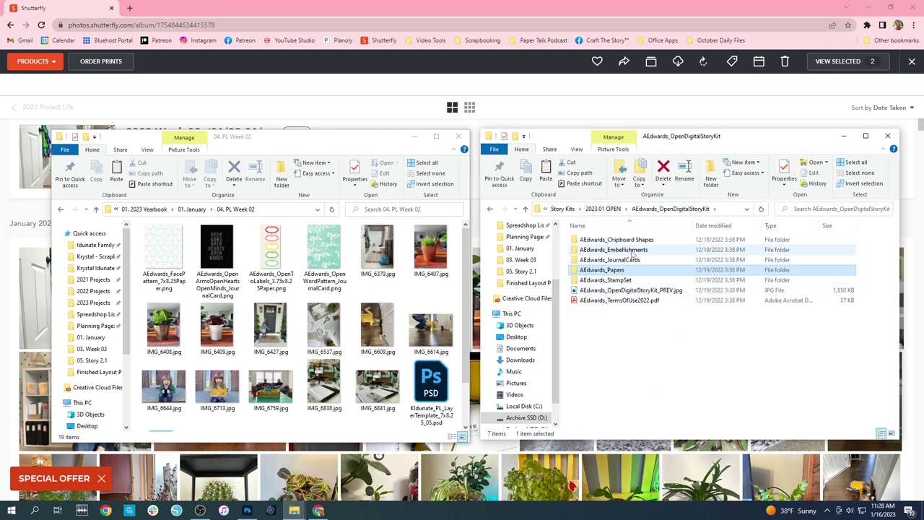
pyautogui.doubleClick(610, 280)
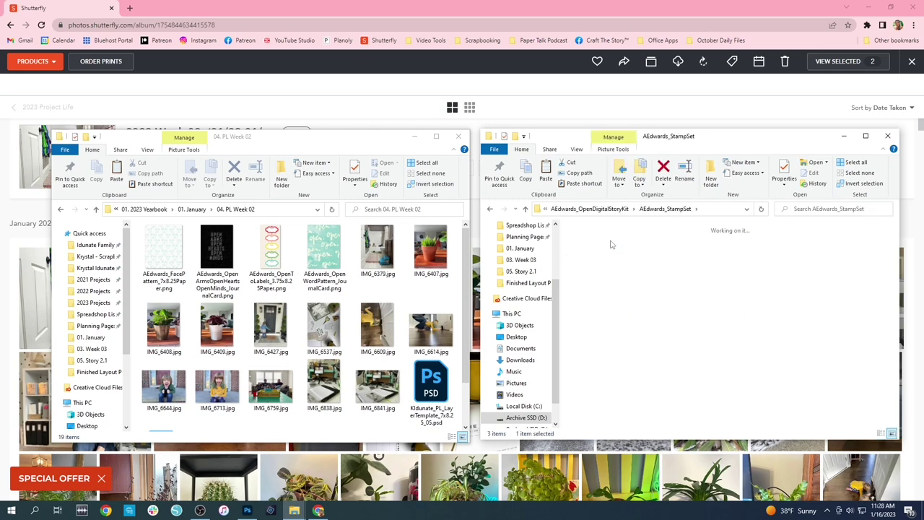
pyautogui.doubleClick(610, 244)
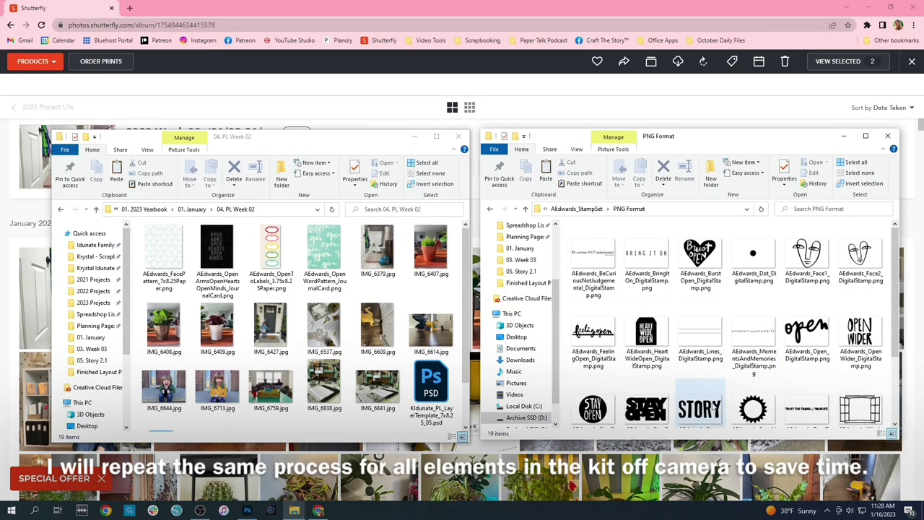
pyautogui.click(715, 408)
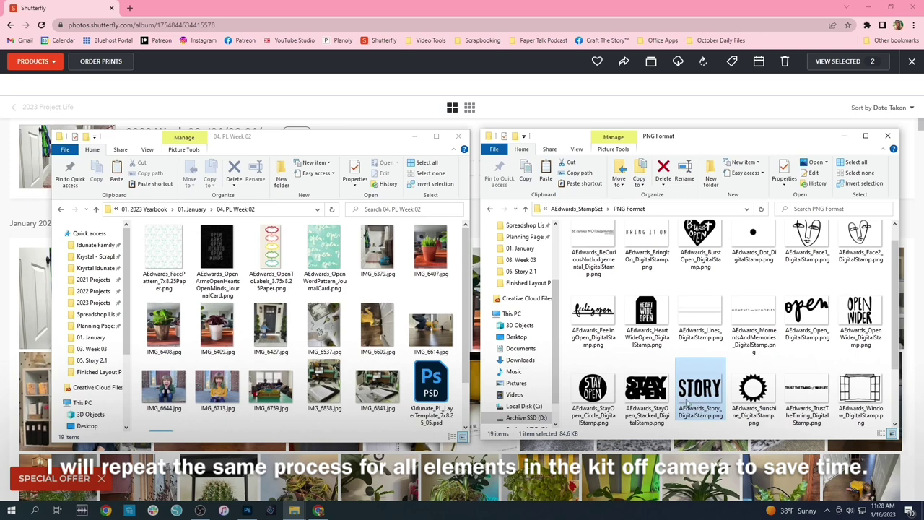
pyautogui.moveTo(689, 404); pyautogui.dragTo(299, 374)
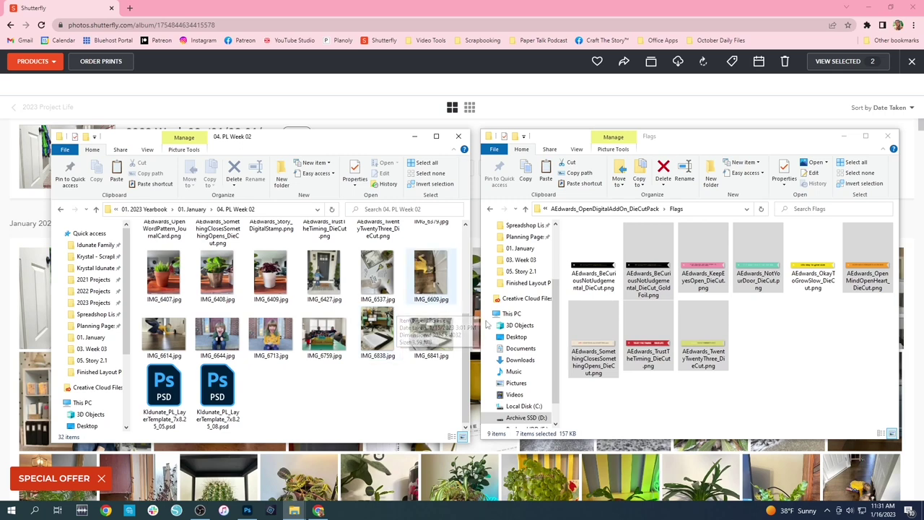
# Close the Flags folder window, minimize the 04. PL Week 02 window and switch to Photoshop
pyautogui.click(789, 351)
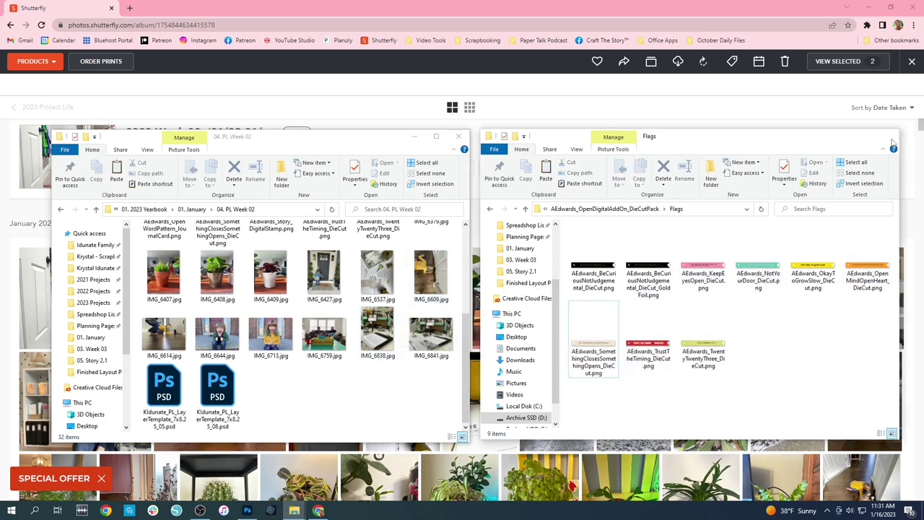
pyautogui.click(888, 136)
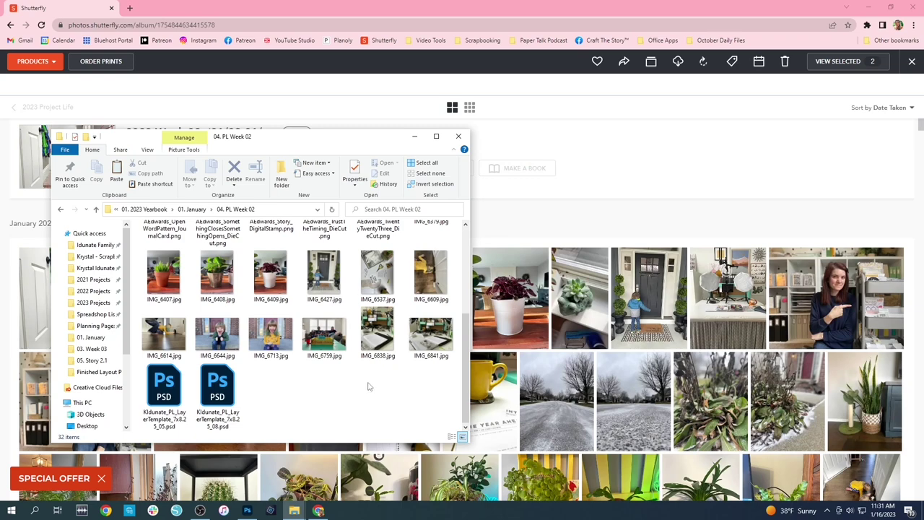
pyautogui.scroll(3, 369, 386)
pyautogui.scroll(-2, 370, 291)
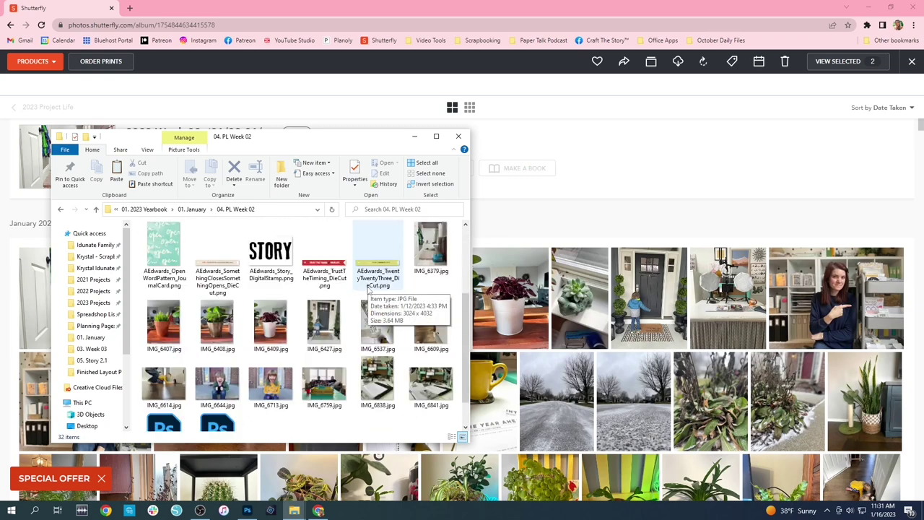
pyautogui.click(415, 138)
pyautogui.click(247, 510)
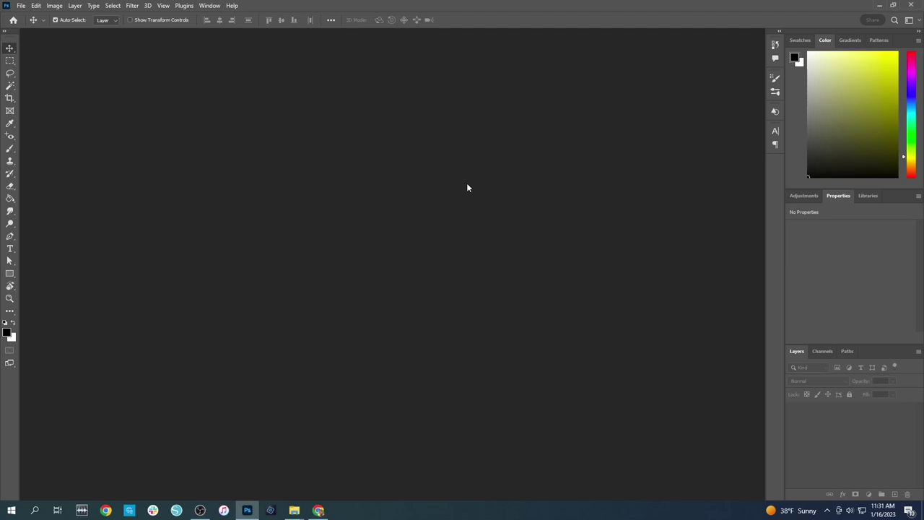
# Create a new document 14 inches wide and 8.25 inches high at 300 pixels/inch in RGB Color with a white background
pyautogui.hotkey('ctrl', 'n')
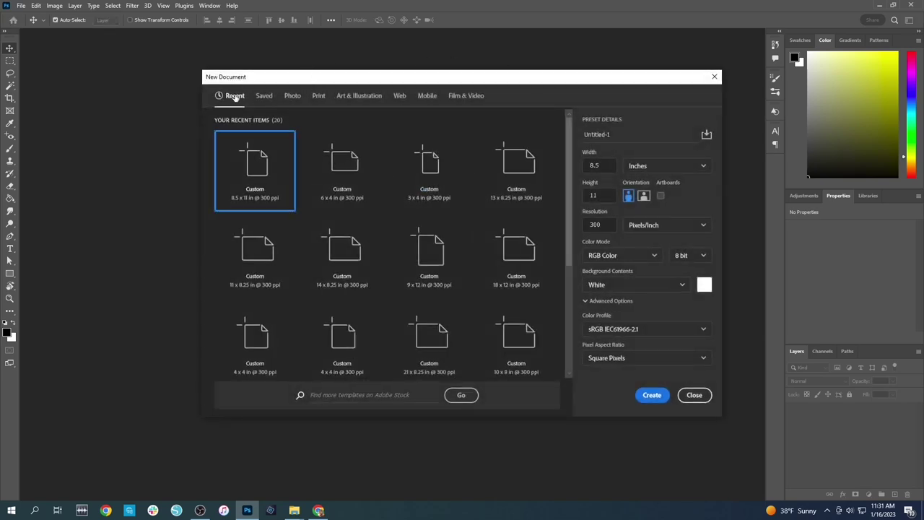
pyautogui.click(594, 165)
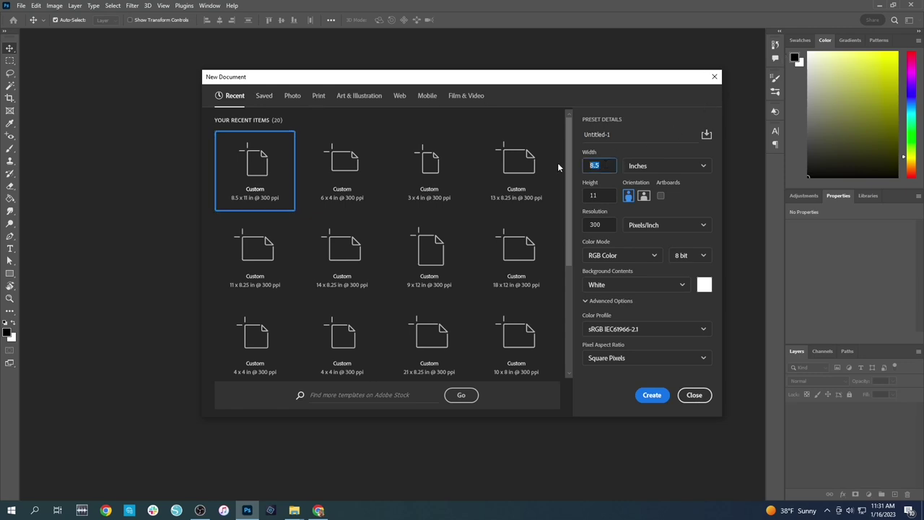
pyautogui.write('14')
pyautogui.press('Tab')
pyautogui.write('8.25')
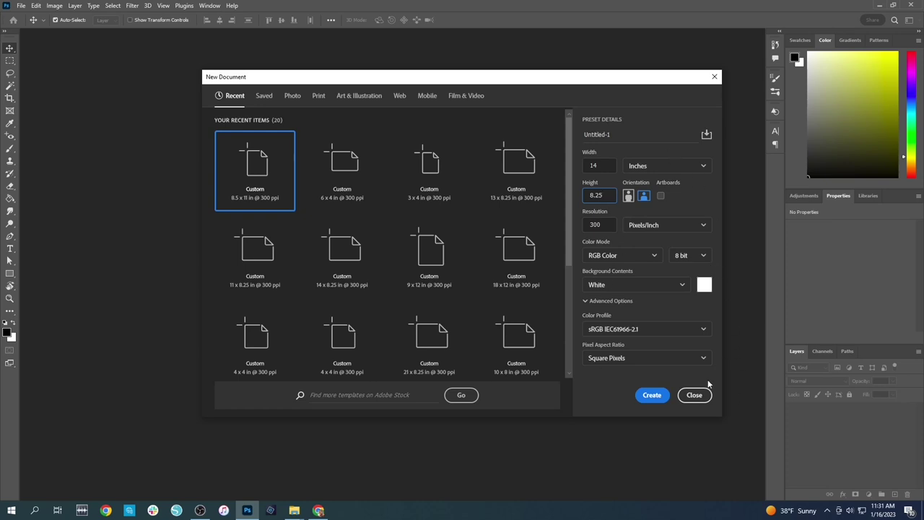
pyautogui.click(650, 395)
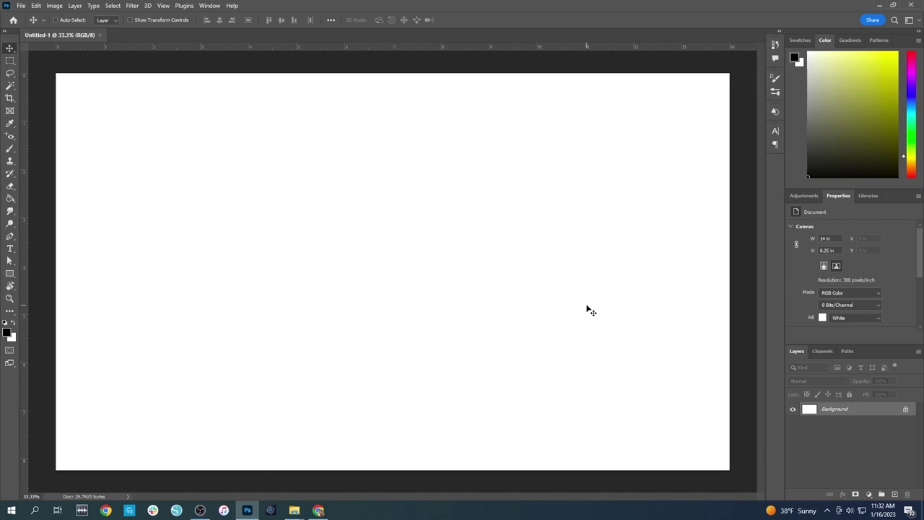
# Open the two PL_LayerTemplate_7x8.25 PSD files, 05 and 08, from the 04. PL Week 02 folder
pyautogui.hotkey('ctrl', 'o')
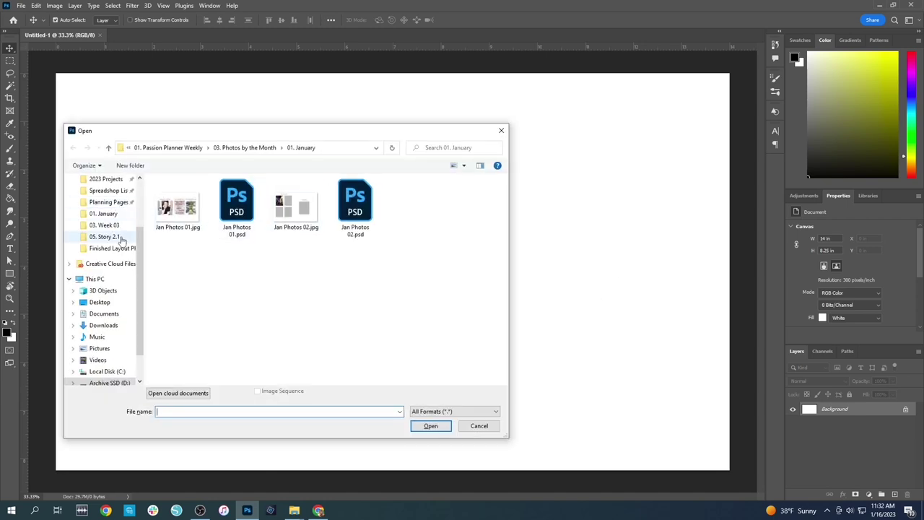
pyautogui.click(113, 238)
pyautogui.click(115, 226)
pyautogui.click(109, 237)
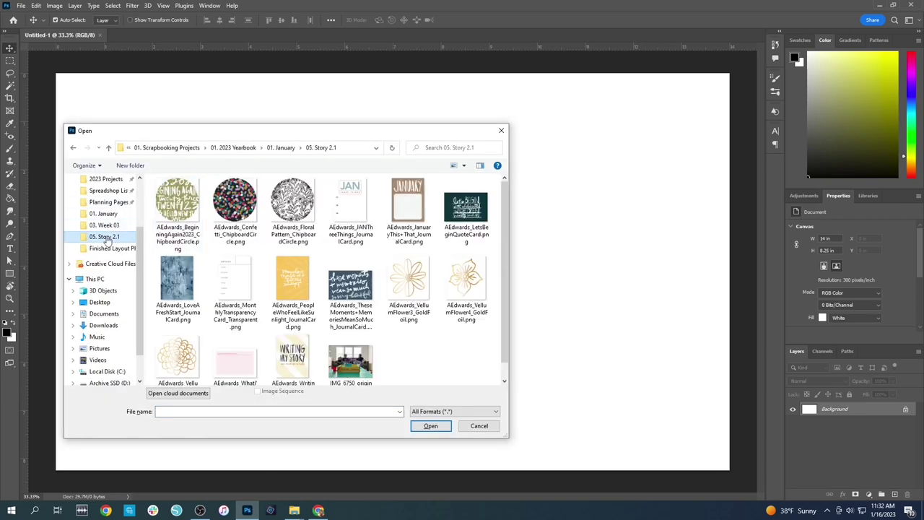
pyautogui.click(285, 147)
pyautogui.doubleClick(189, 234)
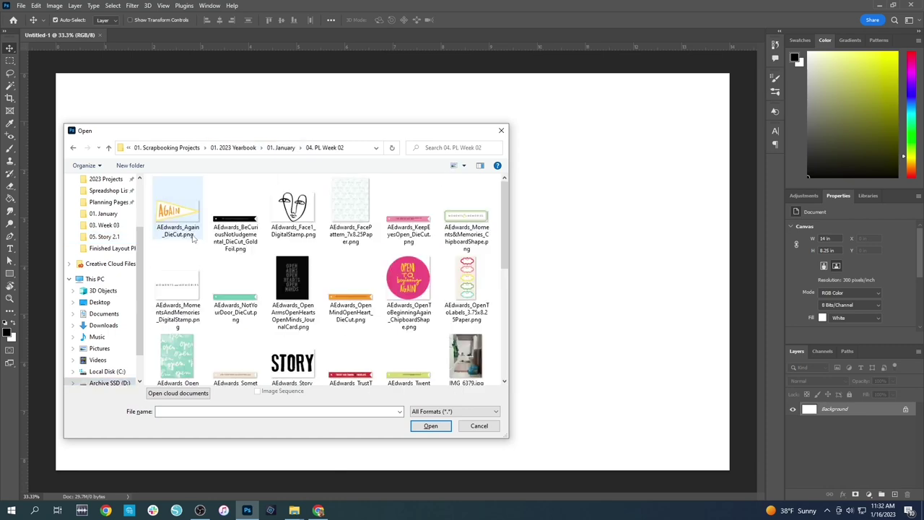
pyautogui.scroll(-5, 415, 289)
pyautogui.click(177, 339)
pyautogui.keyDown('ctrl'); pyautogui.click(235, 339); pyautogui.keyUp('ctrl')
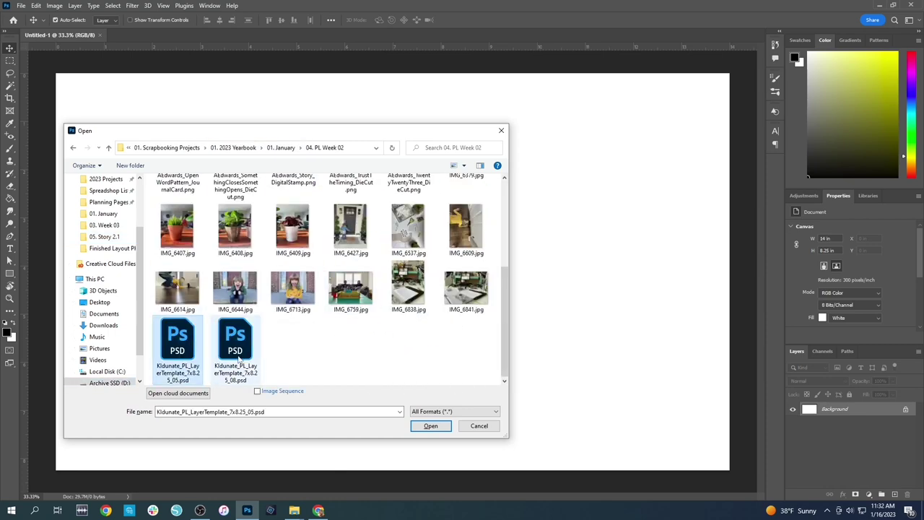
pyautogui.doubleClick(243, 353)
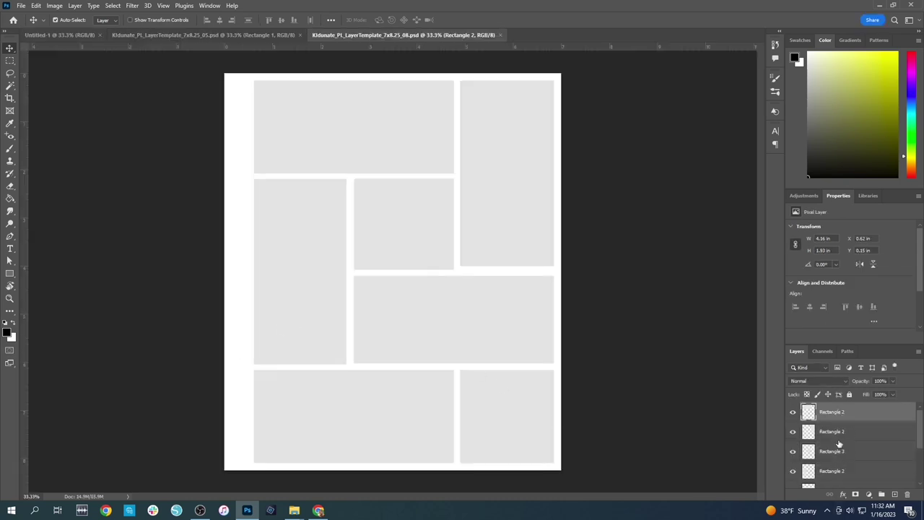
# Examine the rectangle layers and the background layer of the 08 layer template one after another
pyautogui.scroll(-2, 837, 446)
pyautogui.scroll(1, 842, 429)
pyautogui.click(827, 437)
pyautogui.click(828, 453)
pyautogui.click(835, 470)
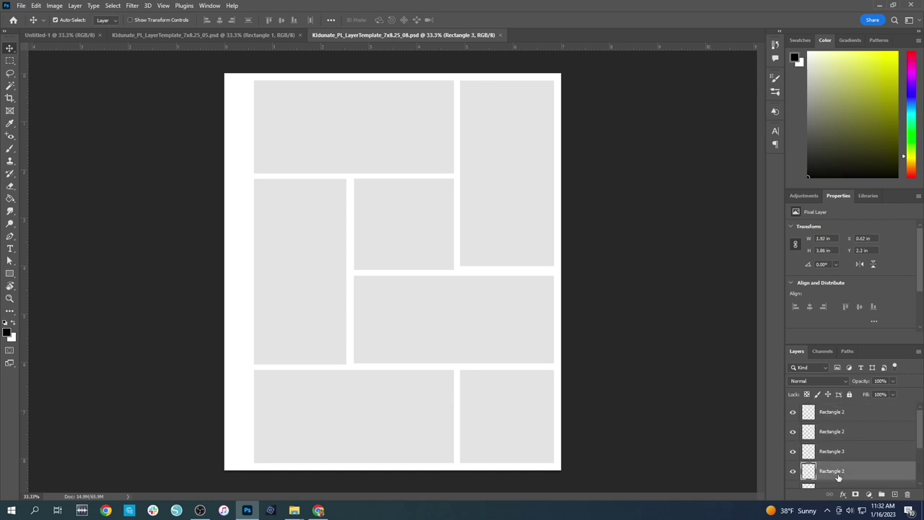
pyautogui.scroll(-2, 835, 470)
pyautogui.click(835, 454)
pyautogui.click(836, 469)
pyautogui.scroll(-1, 835, 466)
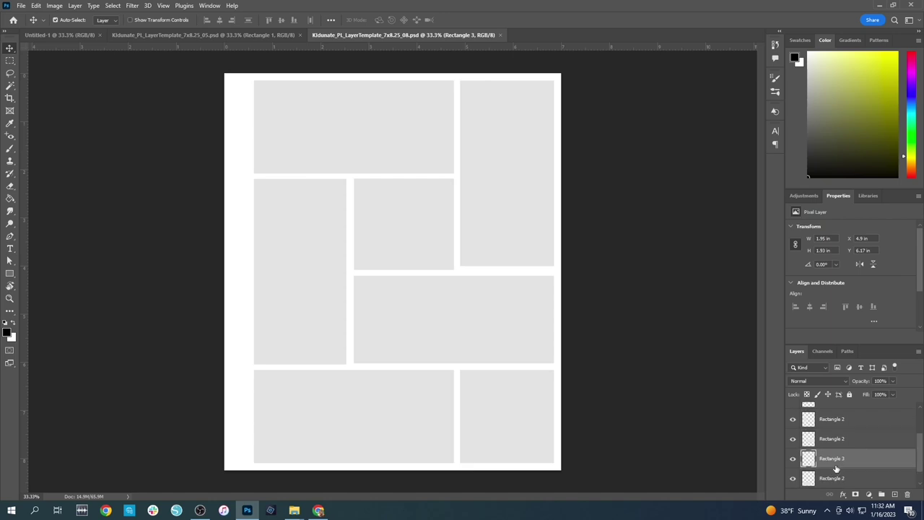
pyautogui.scroll(-1, 836, 466)
pyautogui.click(835, 477)
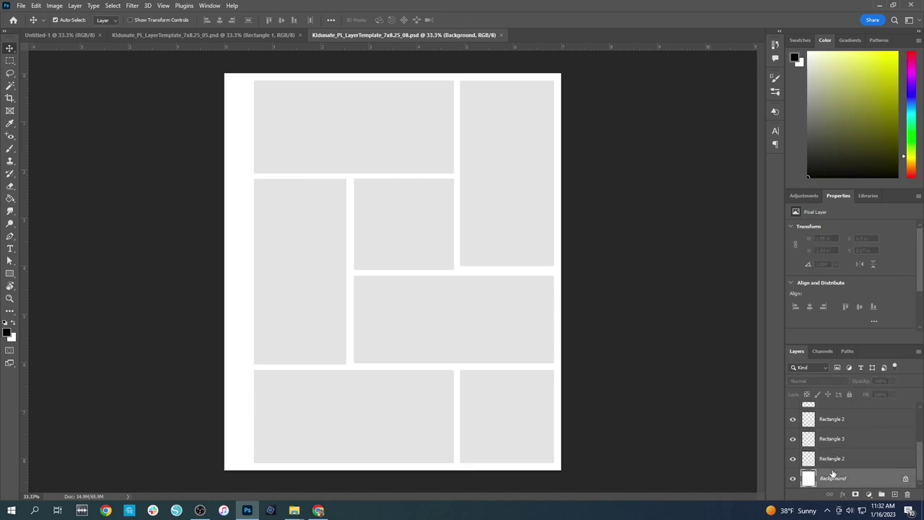
pyautogui.click(835, 439)
pyautogui.scroll(1, 837, 441)
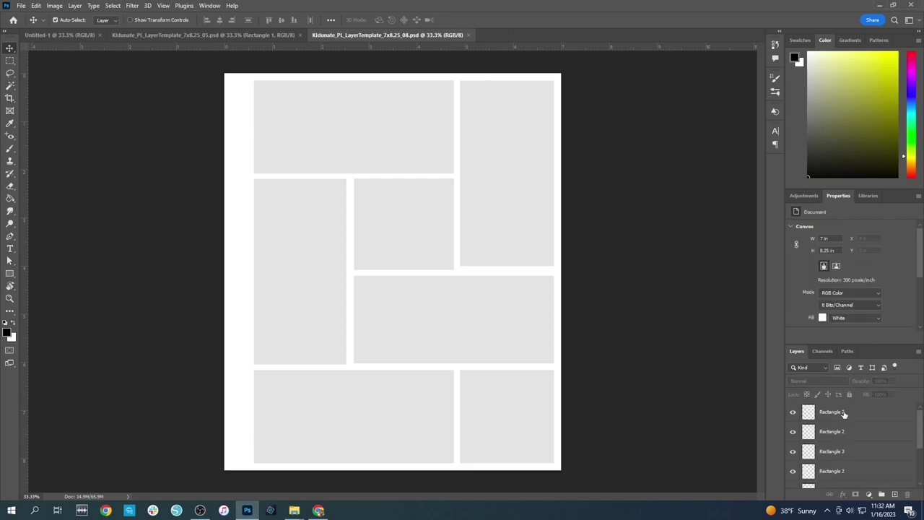
# Copy all layers of the 08 layer template, including its background, into the blank 14 x 8.25 inch document
pyautogui.click(841, 413)
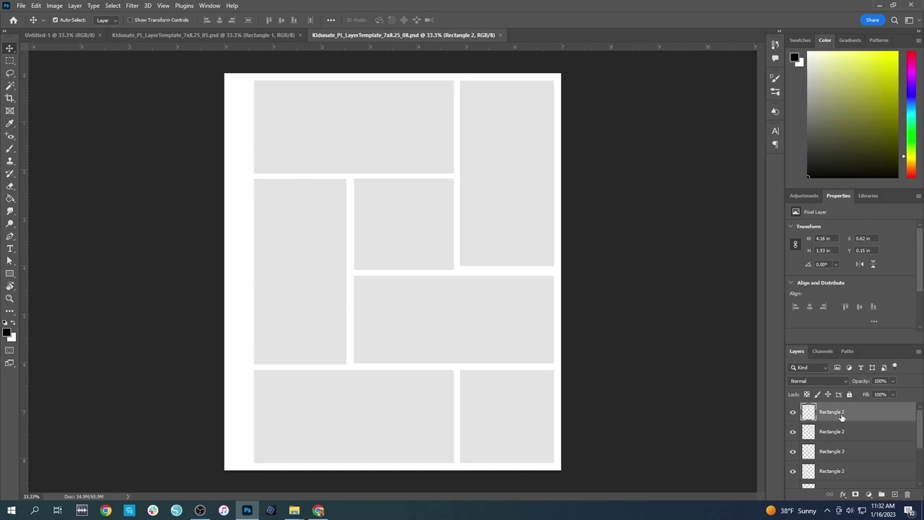
pyautogui.scroll(-1, 840, 420)
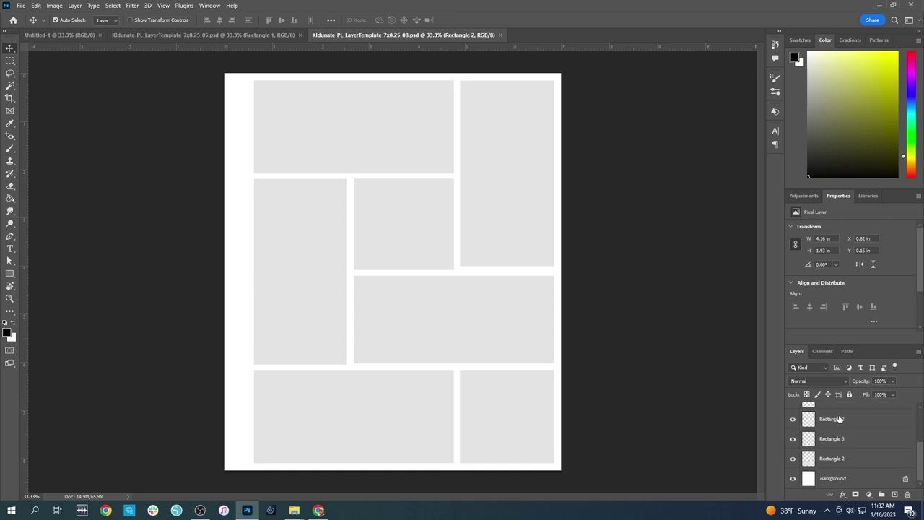
pyautogui.keyDown('shift'); pyautogui.click(847, 480); pyautogui.keyUp('shift')
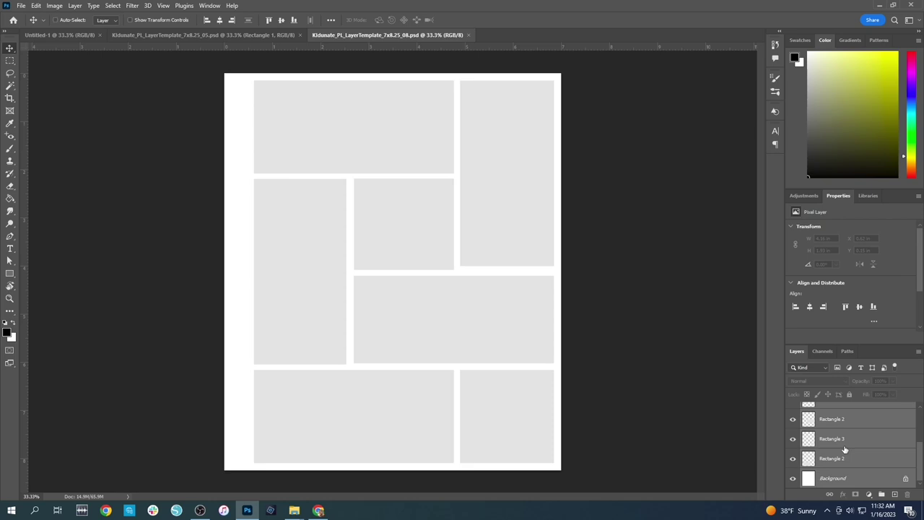
pyautogui.click(51, 33)
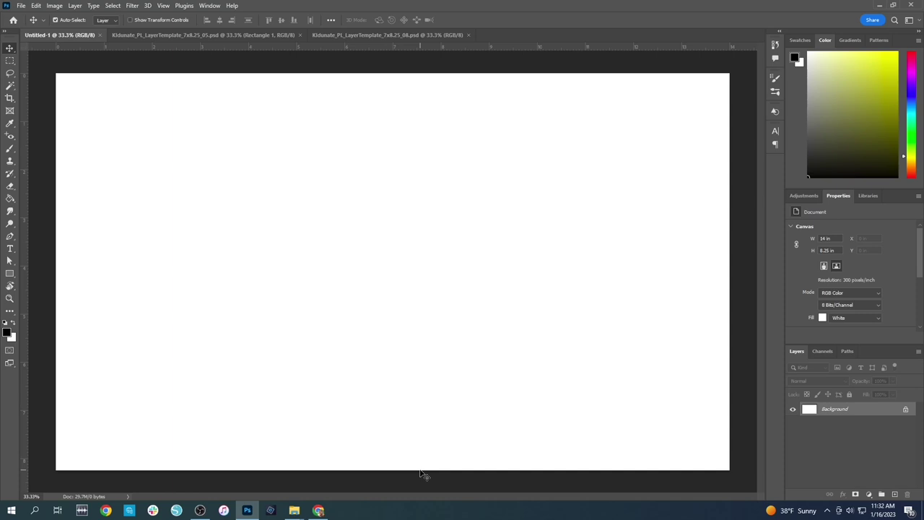
pyautogui.hotkey('ctrl', 'v')
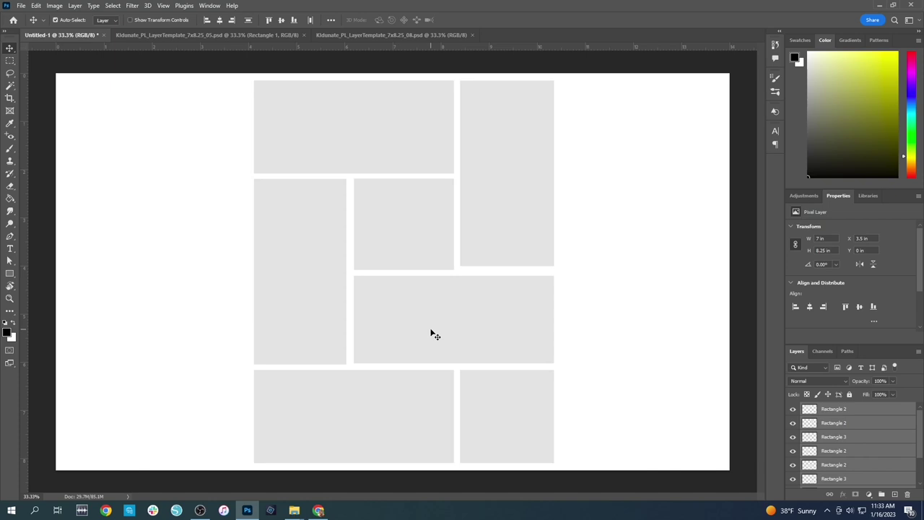
# Move the pasted 08 template layers onto the right-hand page, flush with the right edge of the spread
pyautogui.press('ctrl')
pyautogui.press('ctrl')
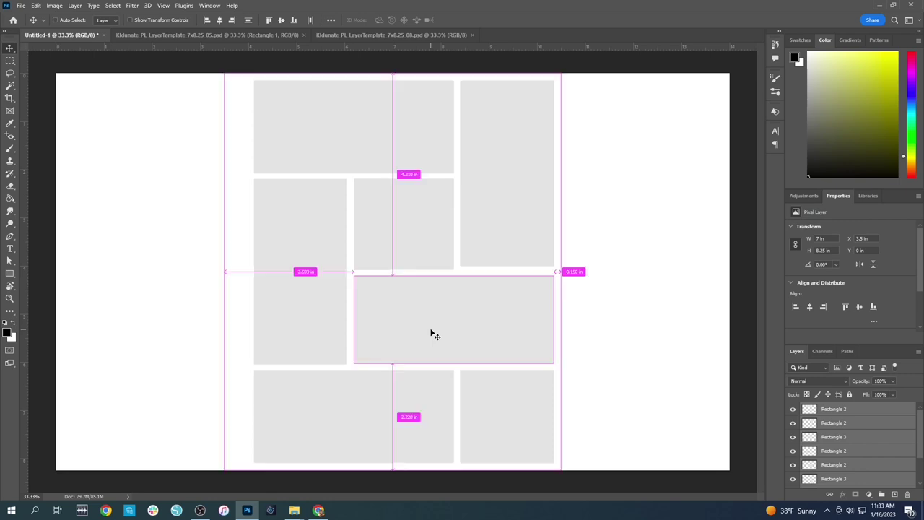
pyautogui.hotkey('ctrl', 't')
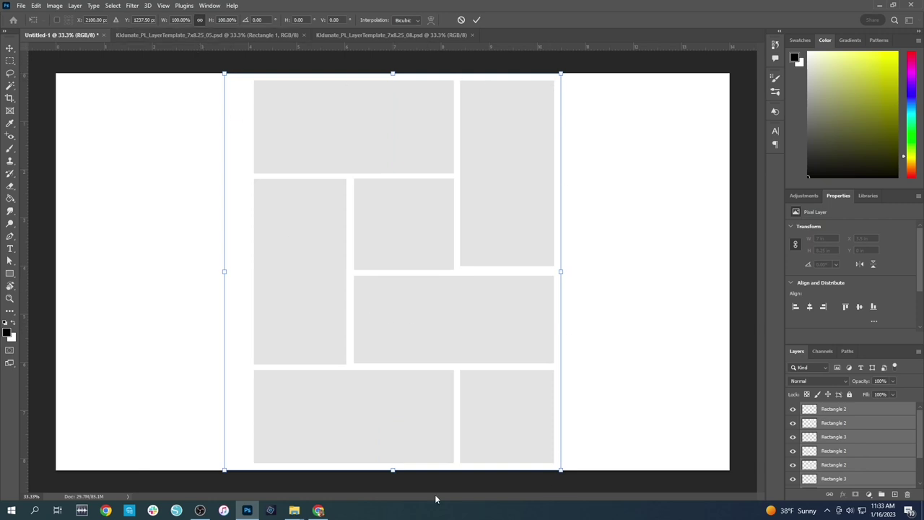
pyautogui.moveTo(450, 310); pyautogui.dragTo(585, 305)
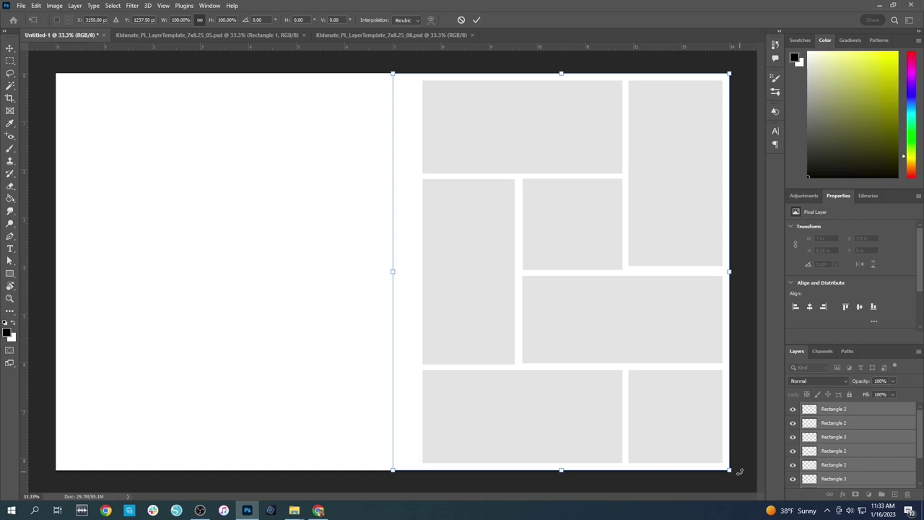
pyautogui.press('Return')
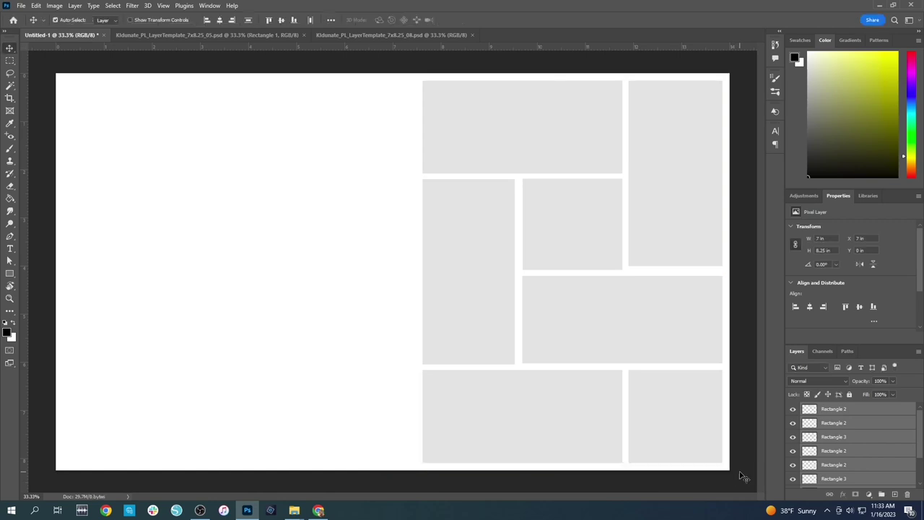
pyautogui.click(747, 446)
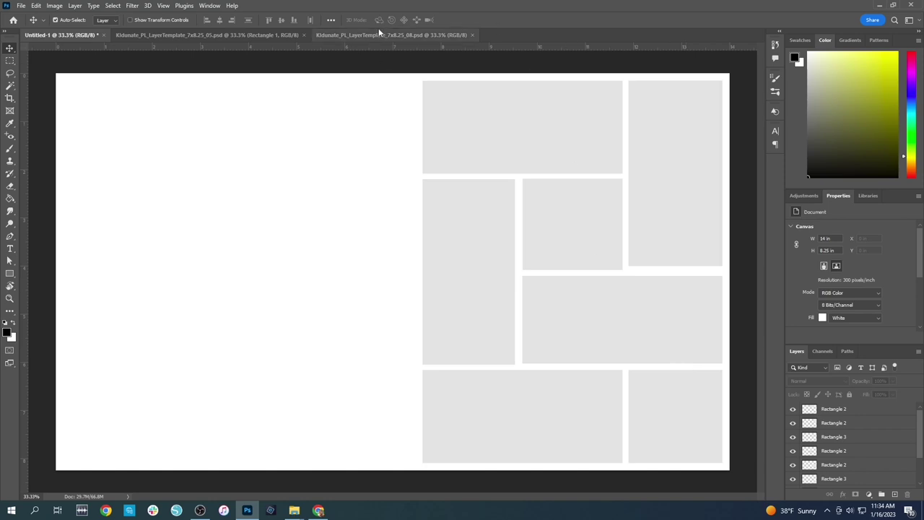
# Rotate the canvas of the 05 layer template by 180°
pyautogui.click(253, 36)
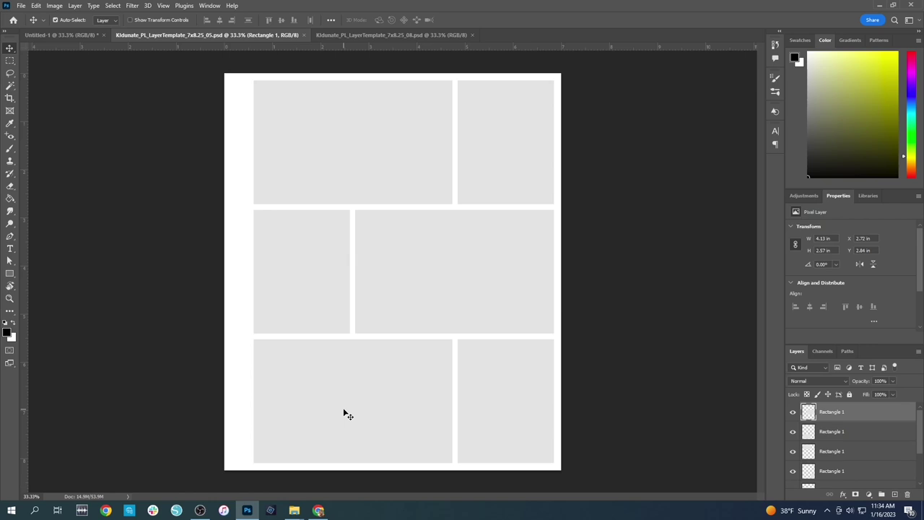
pyautogui.click(56, 6)
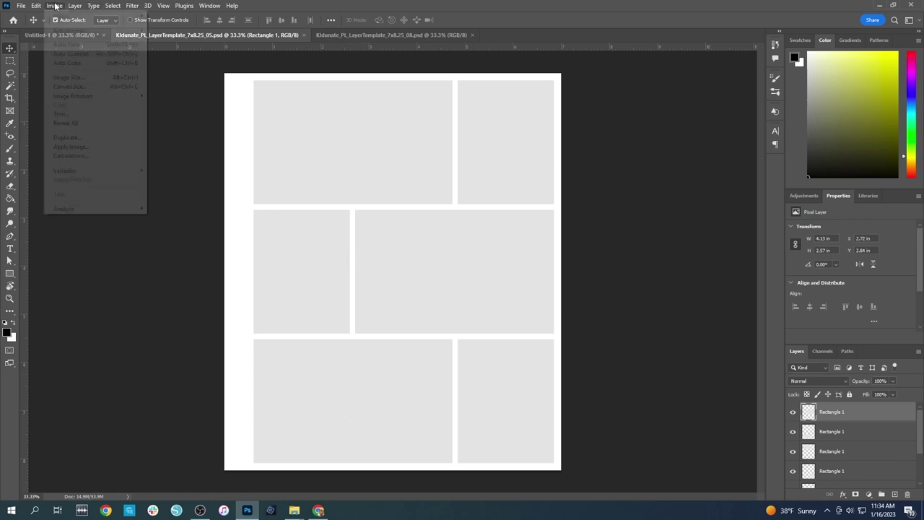
pyautogui.moveTo(93, 97)
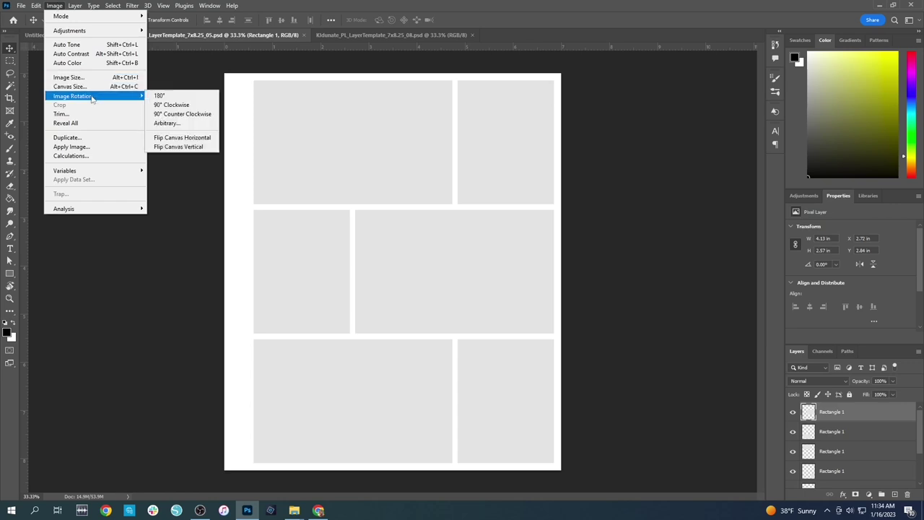
pyautogui.click(175, 97)
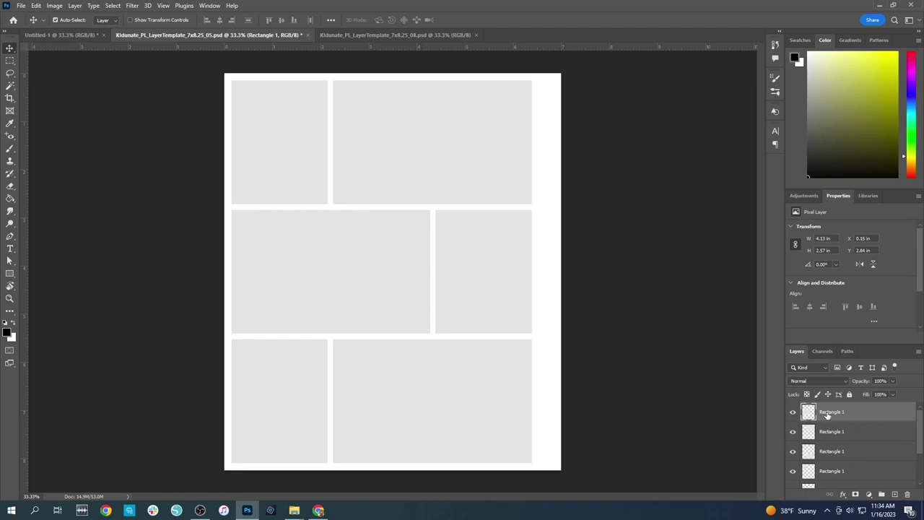
# Bring all layers of the rotated 05 template, including its background, into the Untitled-1 spread document
pyautogui.scroll(-1, 827, 416)
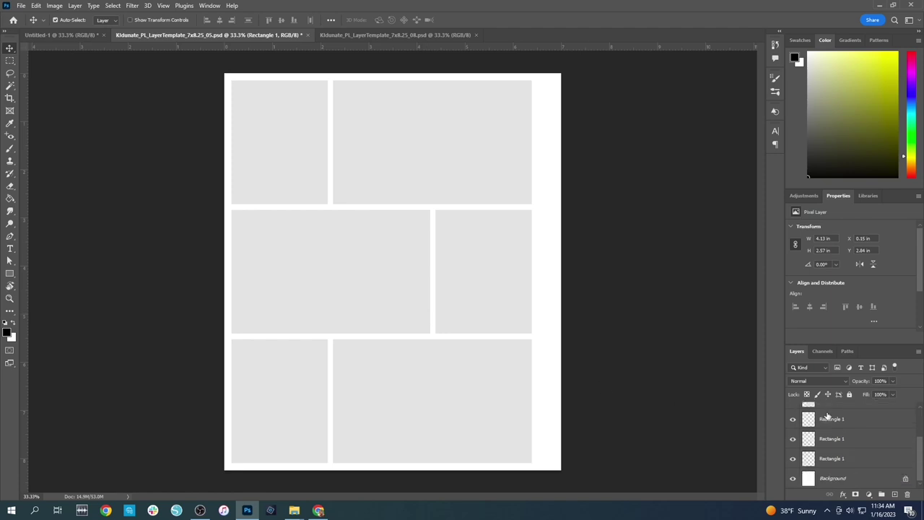
pyautogui.keyDown('shift'); pyautogui.click(834, 481); pyautogui.keyUp('shift')
pyautogui.scroll(1, 834, 475)
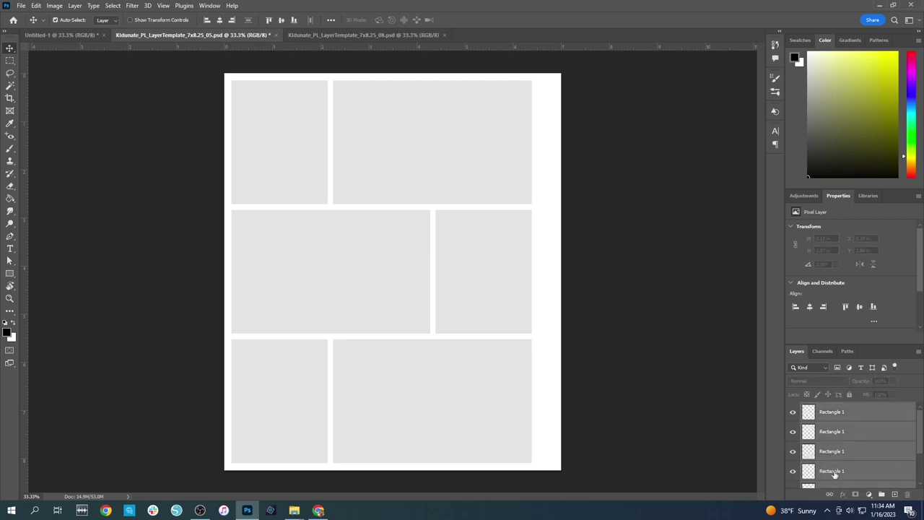
pyautogui.scroll(-1, 845, 426)
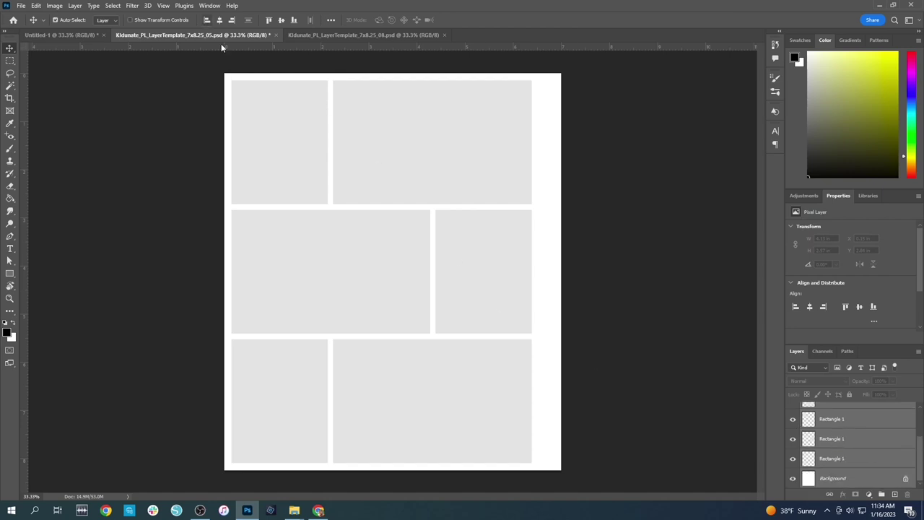
pyautogui.moveTo(221, 43); pyautogui.dragTo(526, 261)
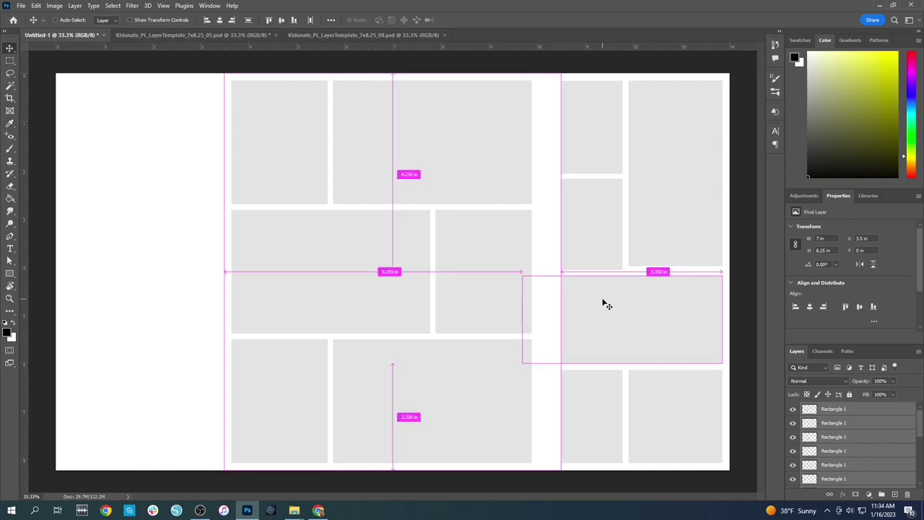
# Move the 05 template layers onto the left-hand page, flush with the left edge of the spread
pyautogui.hotkey('ctrl', 't')
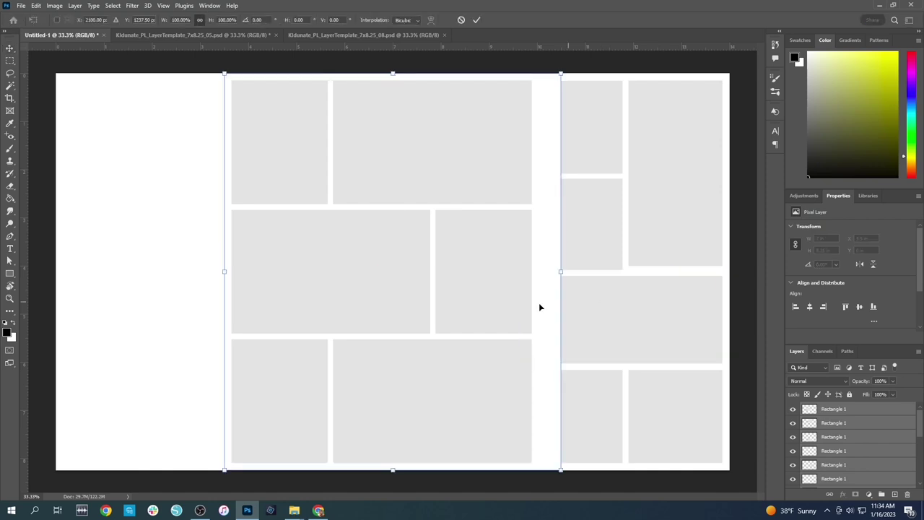
pyautogui.moveTo(464, 257); pyautogui.dragTo(295, 257)
pyautogui.press('Return')
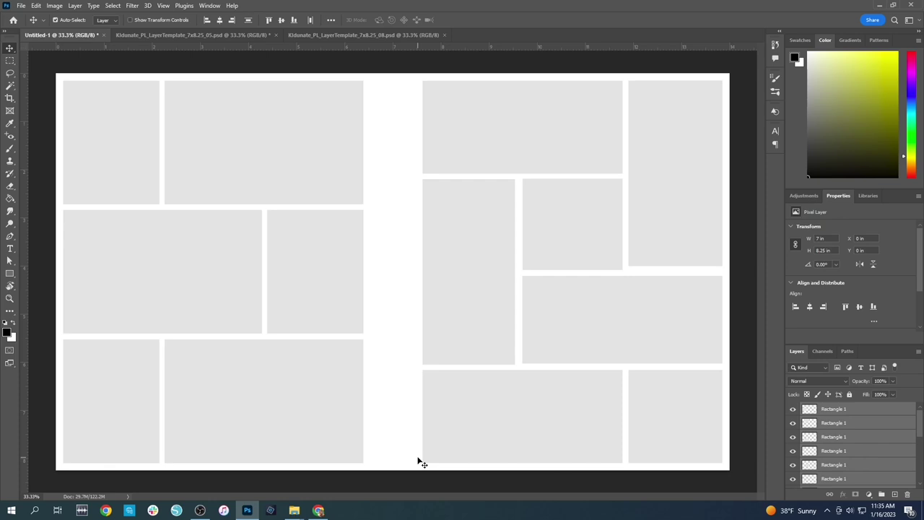
pyautogui.click(743, 250)
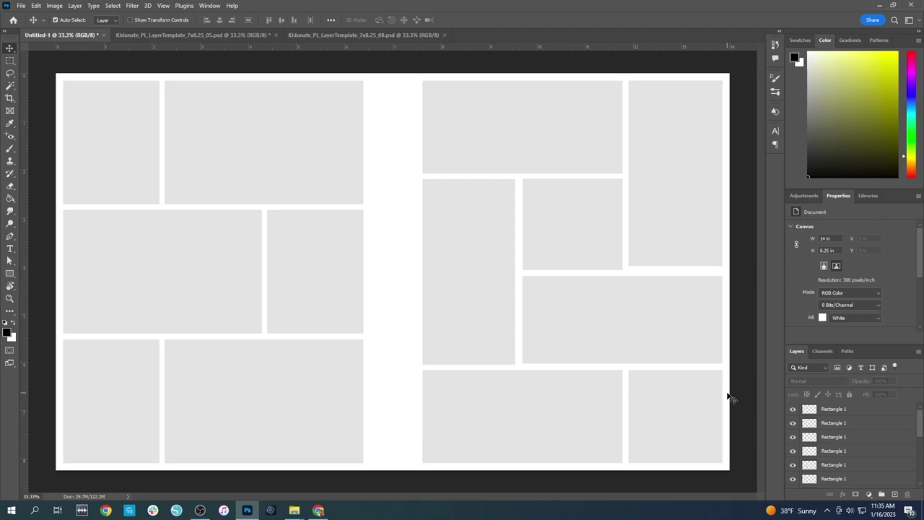
# Close the 05 and 08 layer template documents without saving changes
pyautogui.click(275, 35)
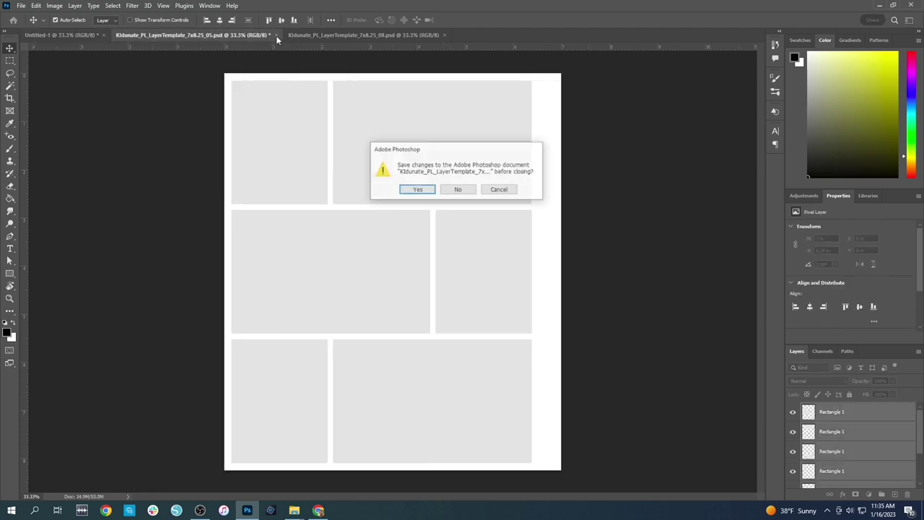
pyautogui.click(449, 189)
pyautogui.click(282, 35)
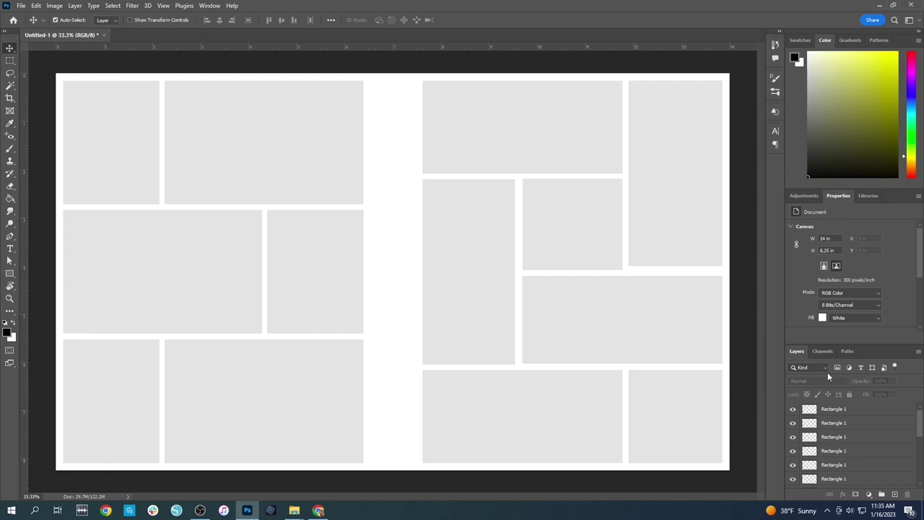
# Open AEdwards_OpenWordPattern_JournalCard.png from the 04. PL Week 02 folder, copy the whole image and close the file
pyautogui.hotkey('ctrl', 'o')
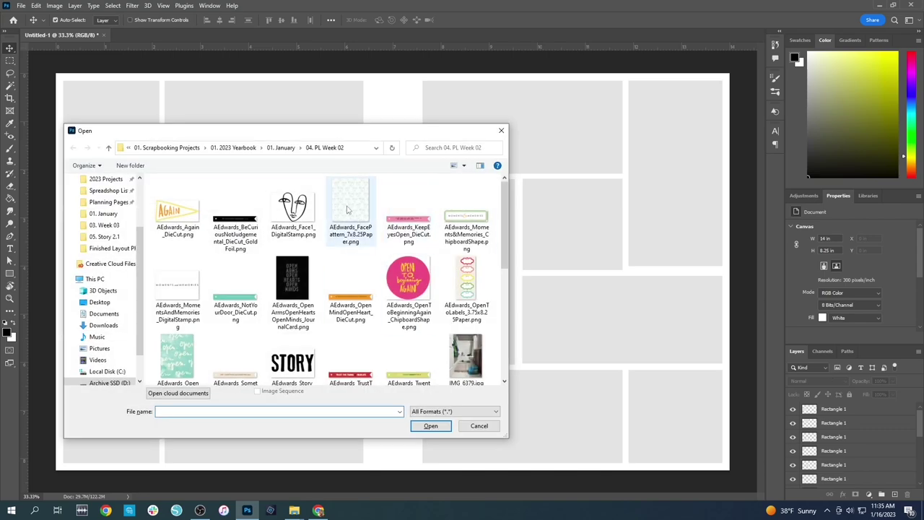
pyautogui.click(501, 130)
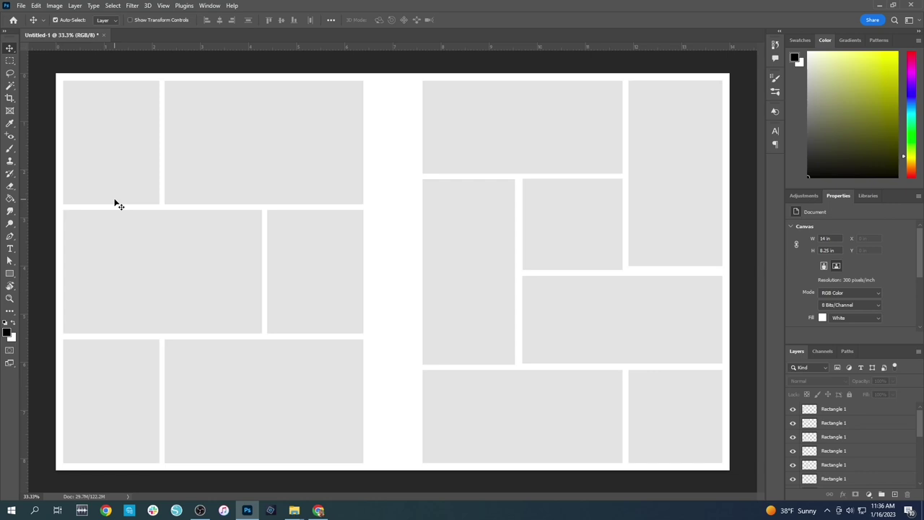
pyautogui.hotkey('ctrl', 'o')
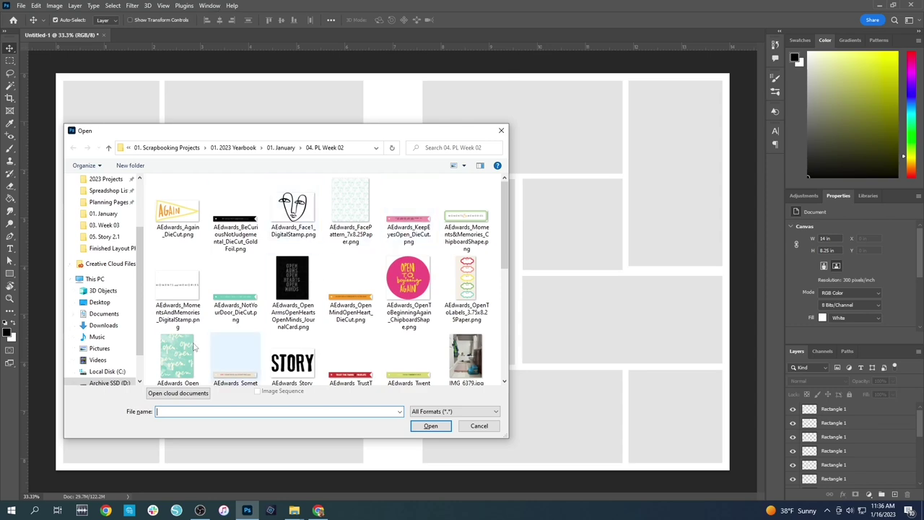
pyautogui.scroll(-3, 304, 298)
pyautogui.scroll(5, 303, 297)
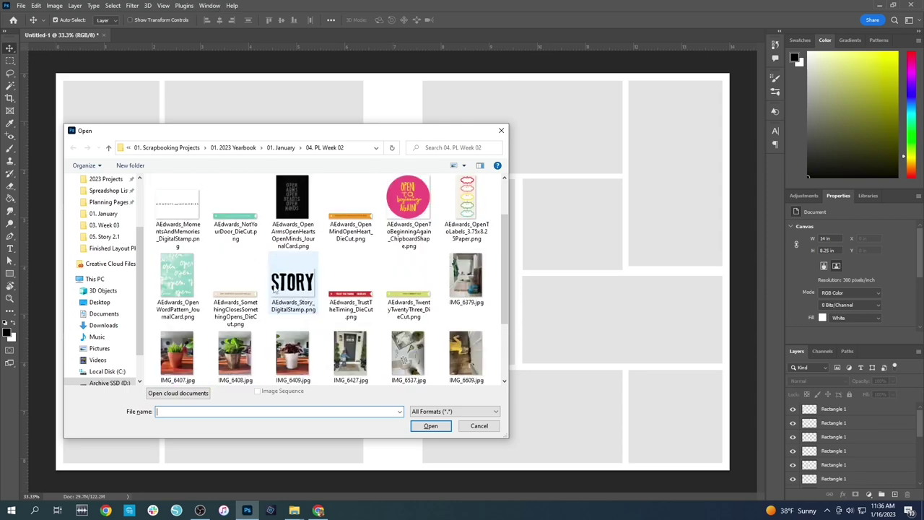
pyautogui.scroll(-3, 205, 291)
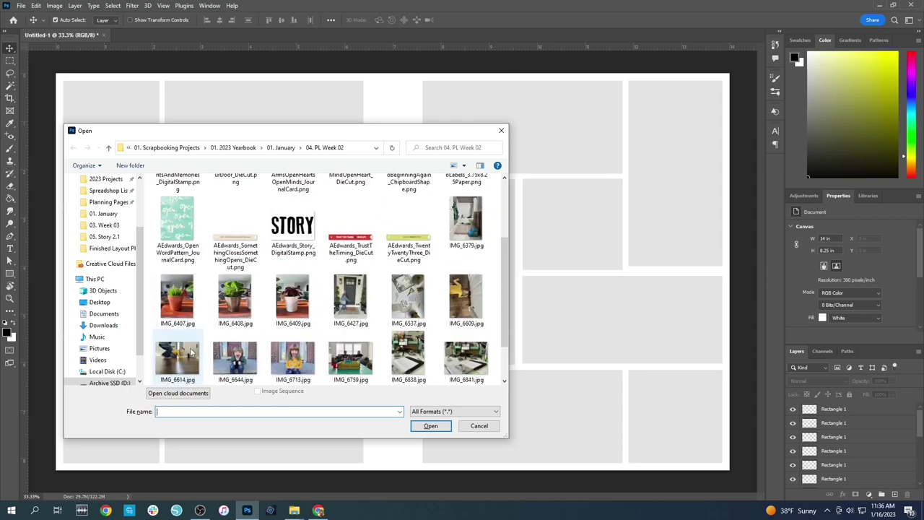
pyautogui.doubleClick(180, 228)
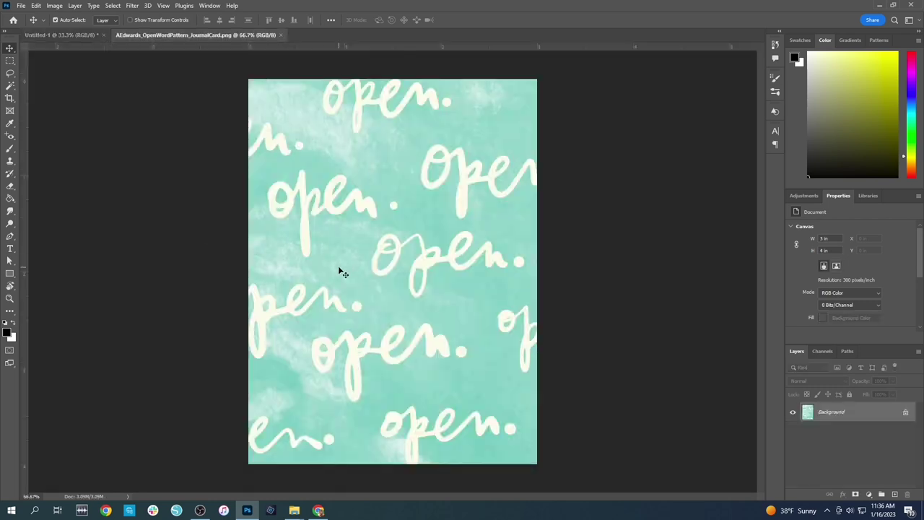
pyautogui.hotkey('ctrl', 'a')
pyautogui.click(280, 35)
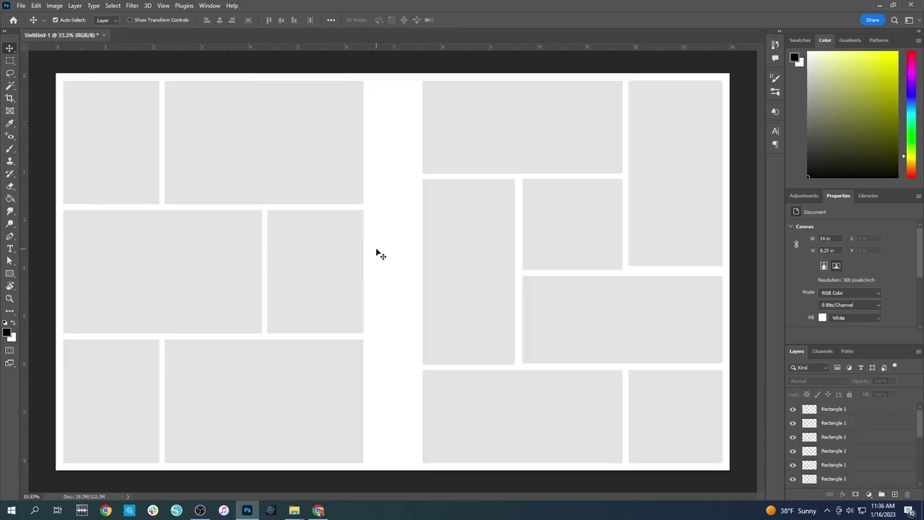
# Paste the journal card directly above the left page's upper-left rectangle layer and move it over that rectangle
pyautogui.scroll(-5, 837, 426)
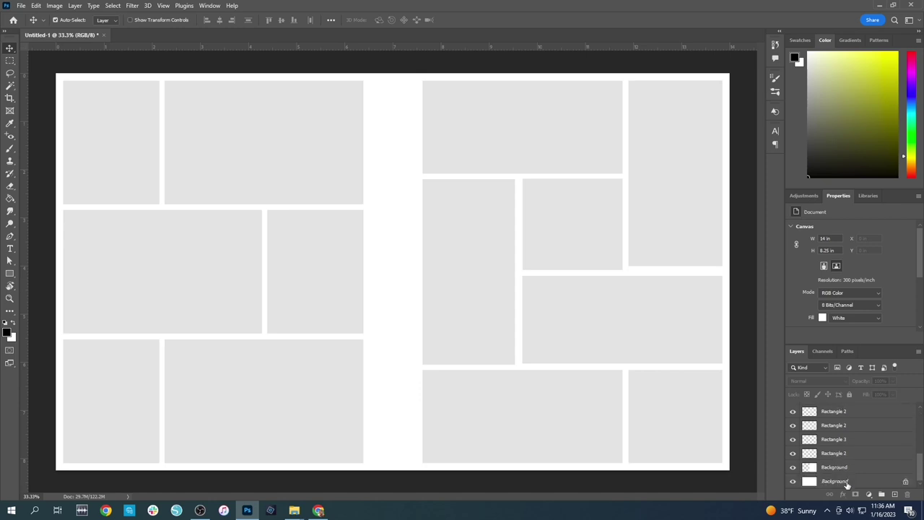
pyautogui.scroll(5, 850, 441)
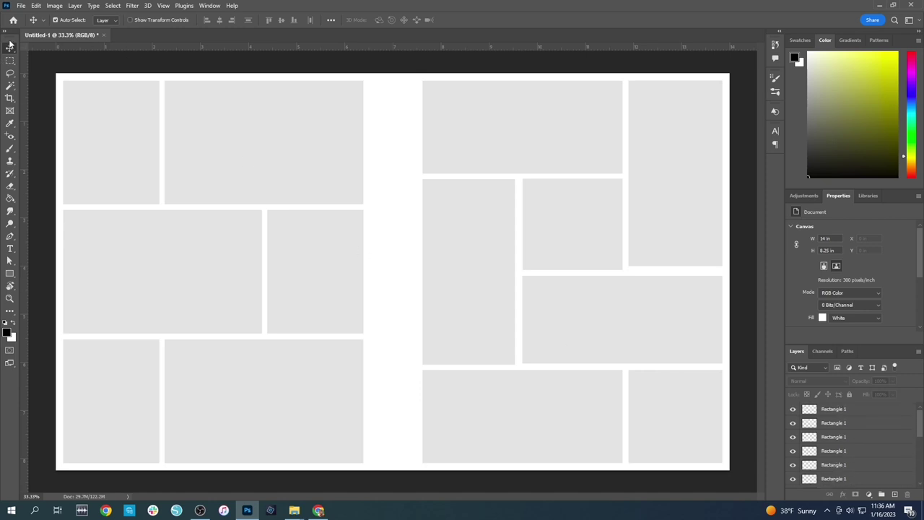
pyautogui.click(120, 141)
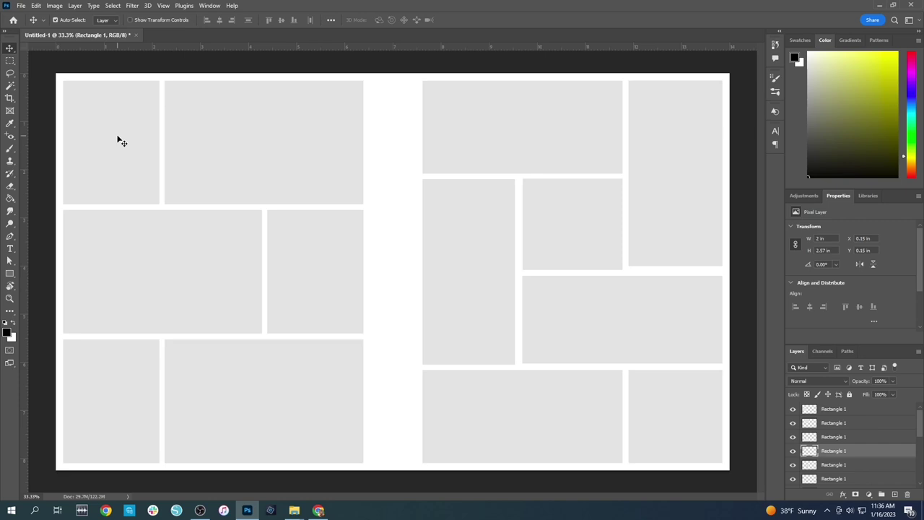
pyautogui.hotkey('ctrl', 'v')
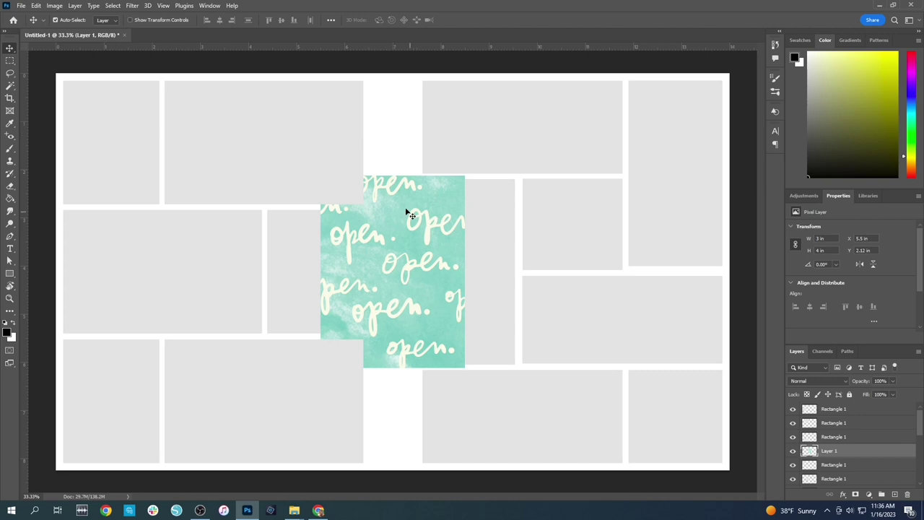
pyautogui.moveTo(411, 214); pyautogui.dragTo(190, 206)
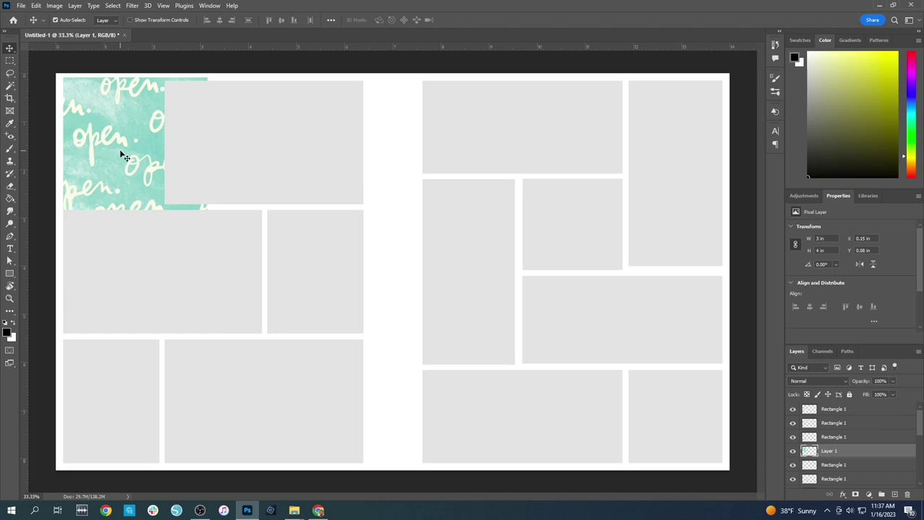
# Clip the journal card layer to the left page's upper-left rectangle with a clipping mask
pyautogui.rightClick(830, 452)
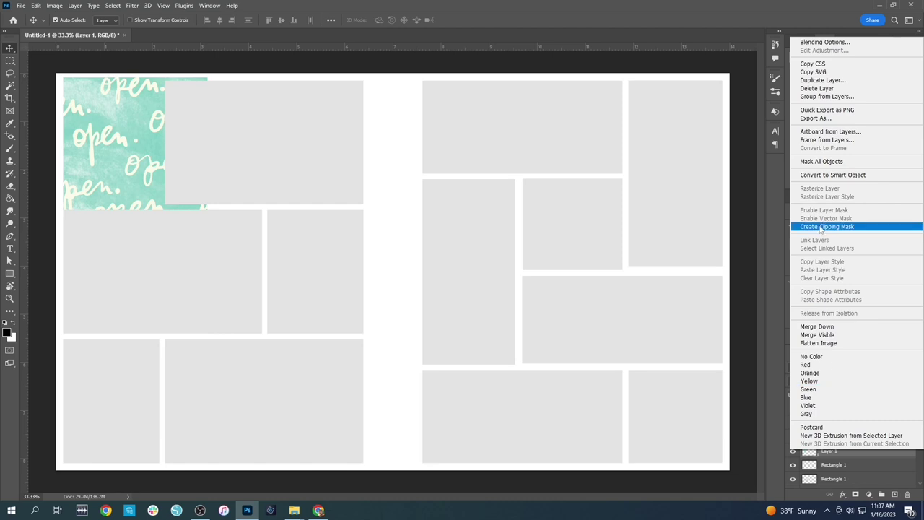
pyautogui.click(820, 226)
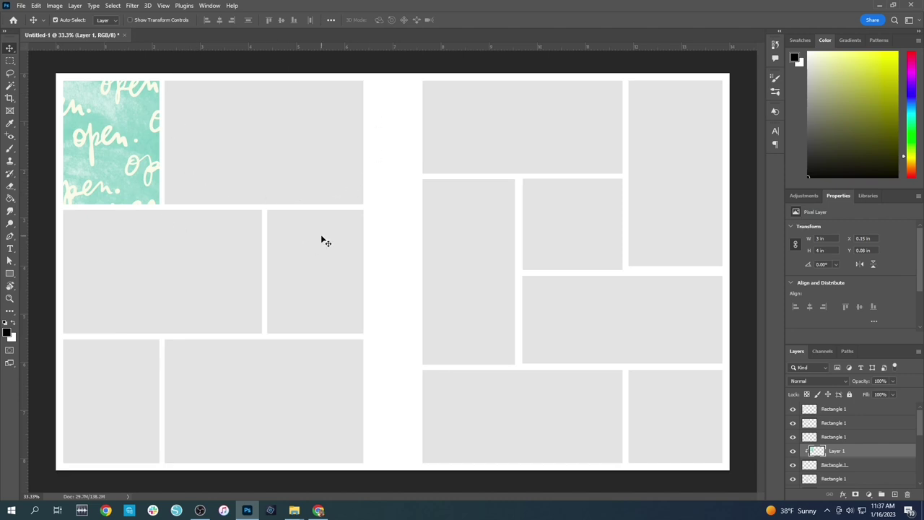
# Open IMG_6644.jpg from the 04. PL Week 02 folder and brighten it with Auto Tone
pyautogui.hotkey('ctrl', 'o')
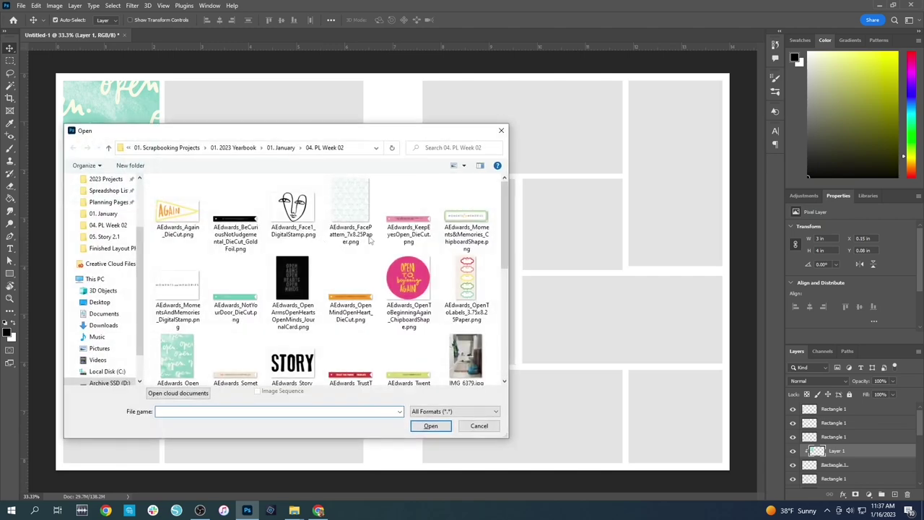
pyautogui.scroll(-5, 430, 293)
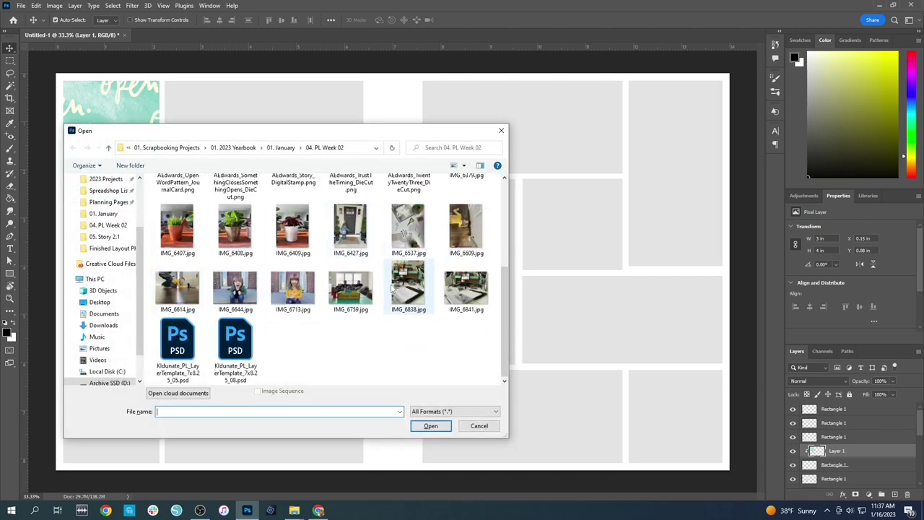
pyautogui.scroll(1, 247, 291)
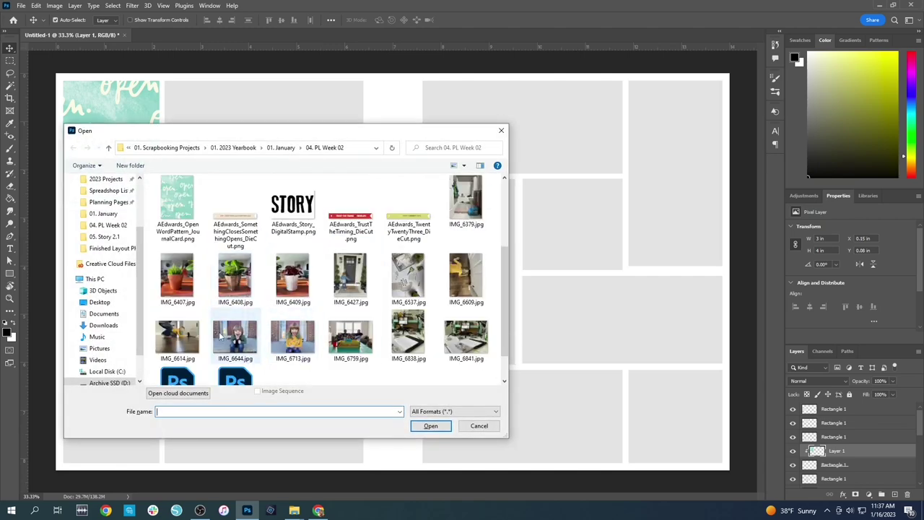
pyautogui.doubleClick(249, 339)
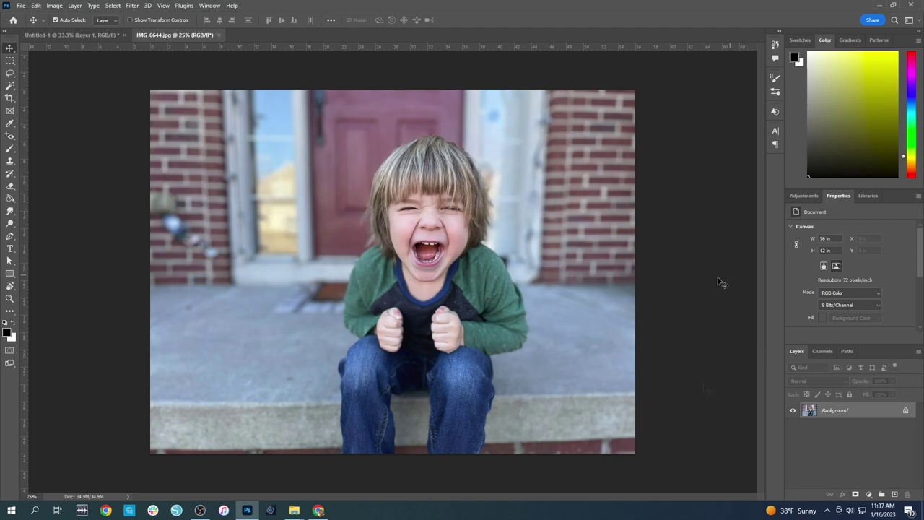
pyautogui.hotkey('ctrl', 'shift', 'l')
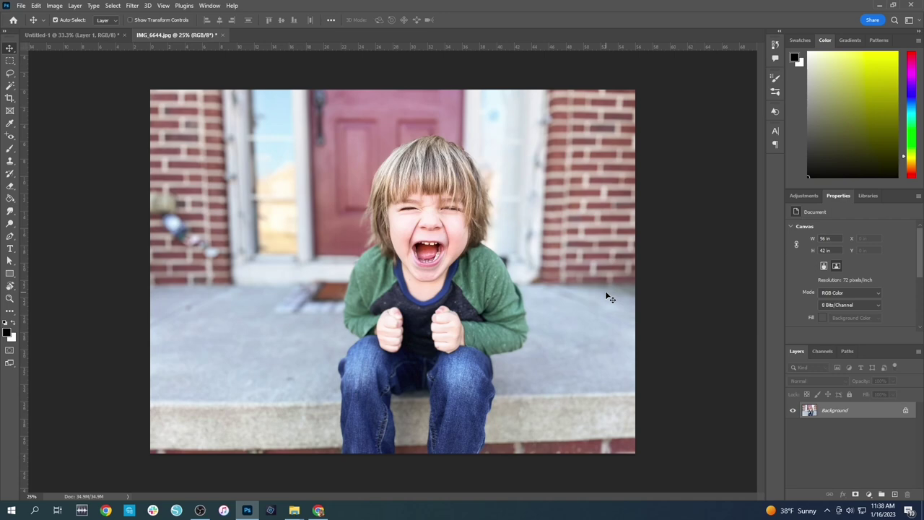
# Copy the whole photo into the spread directly above the rectangle beside the journal card and clip it to that rectangle
pyautogui.hotkey('ctrl', 'a')
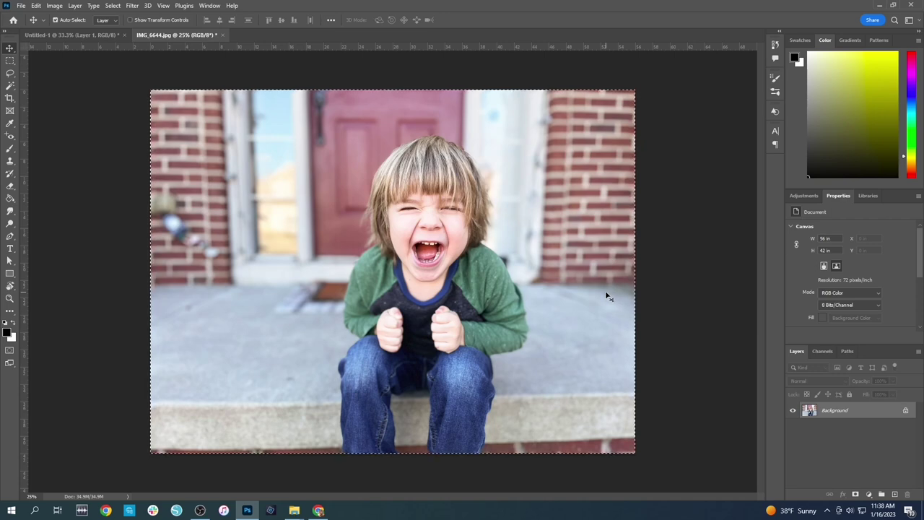
pyautogui.moveTo(605, 290); pyautogui.dragTo(278, 155)
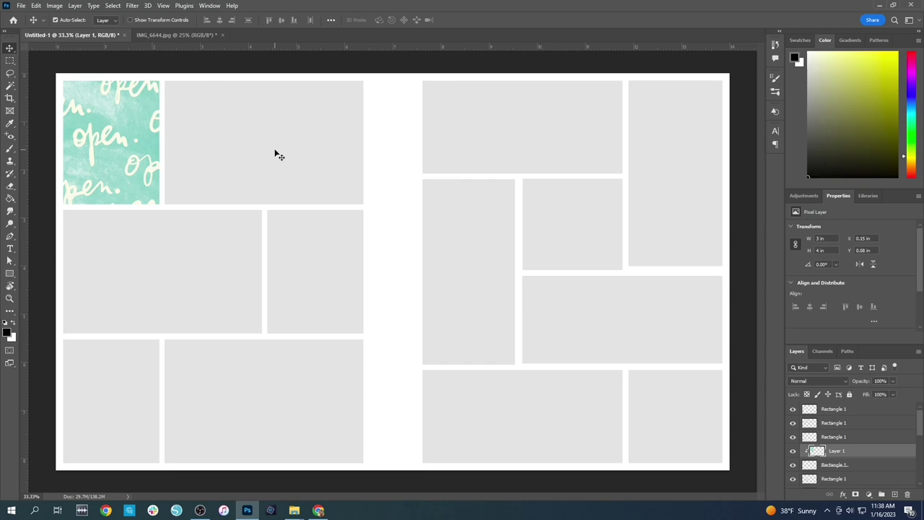
pyautogui.click(292, 151)
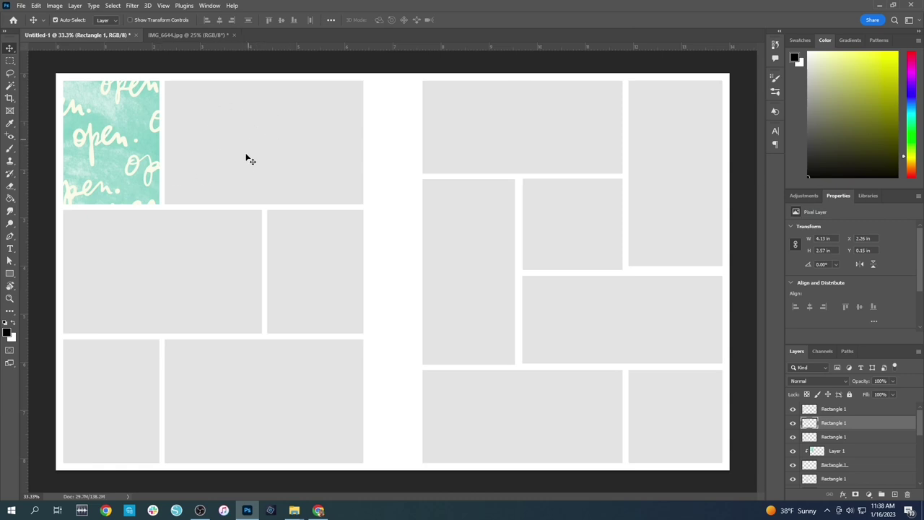
pyautogui.moveTo(267, 149); pyautogui.dragTo(269, 150)
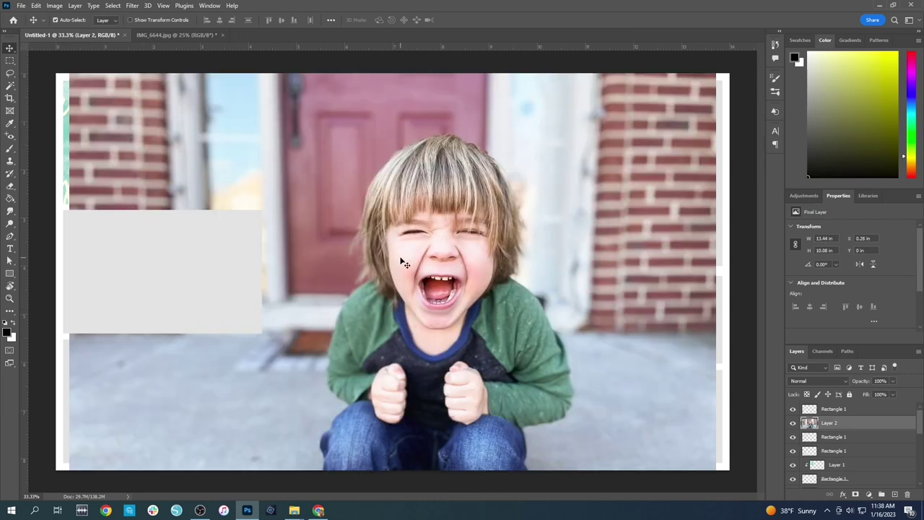
pyautogui.moveTo(405, 264); pyautogui.dragTo(335, 203)
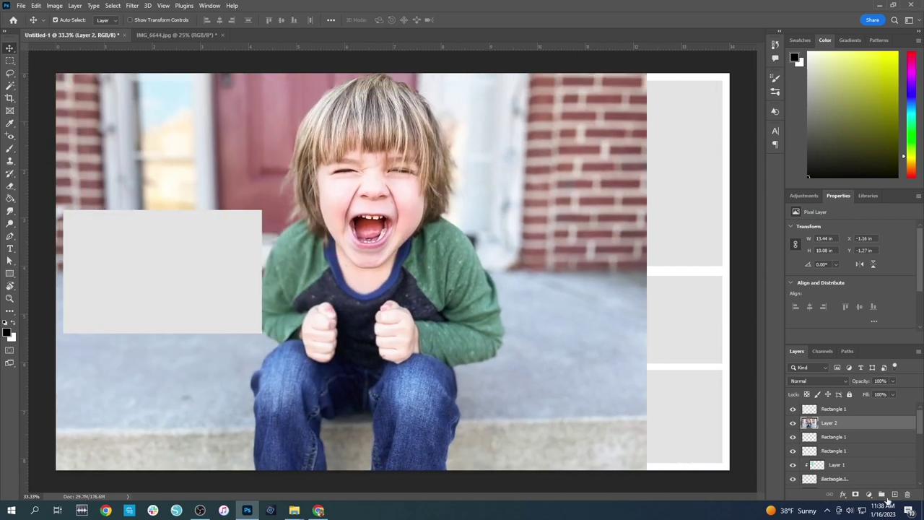
pyautogui.rightClick(829, 425)
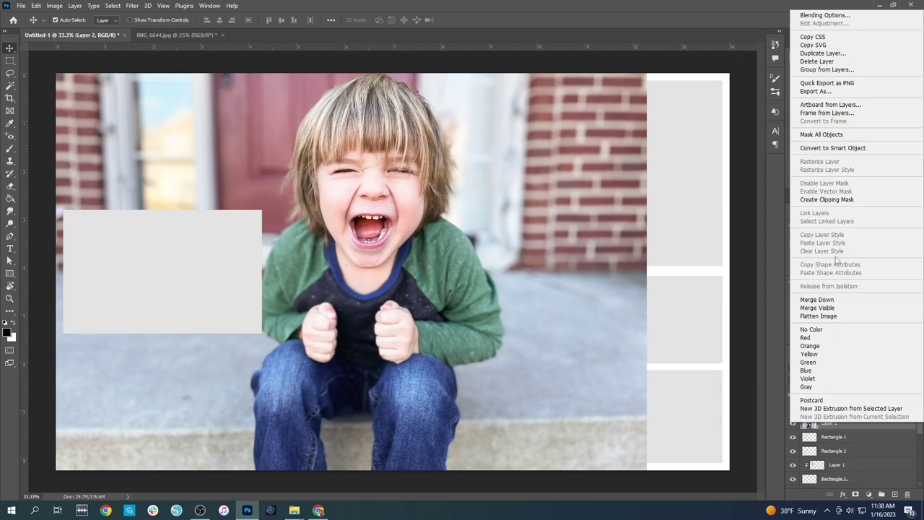
pyautogui.click(826, 199)
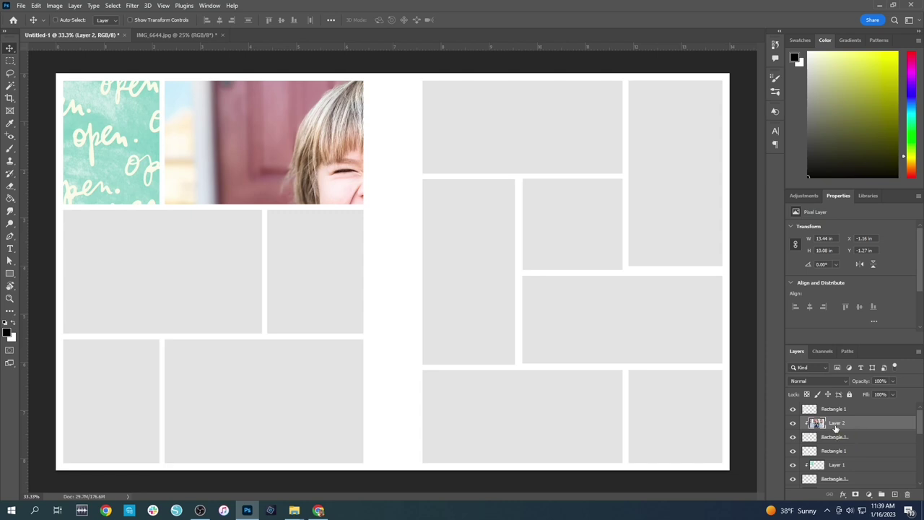
# Scale the clipped photo down to about 39.73% and position it so the seated child shows within the rectangle
pyautogui.hotkey('ctrl', 't')
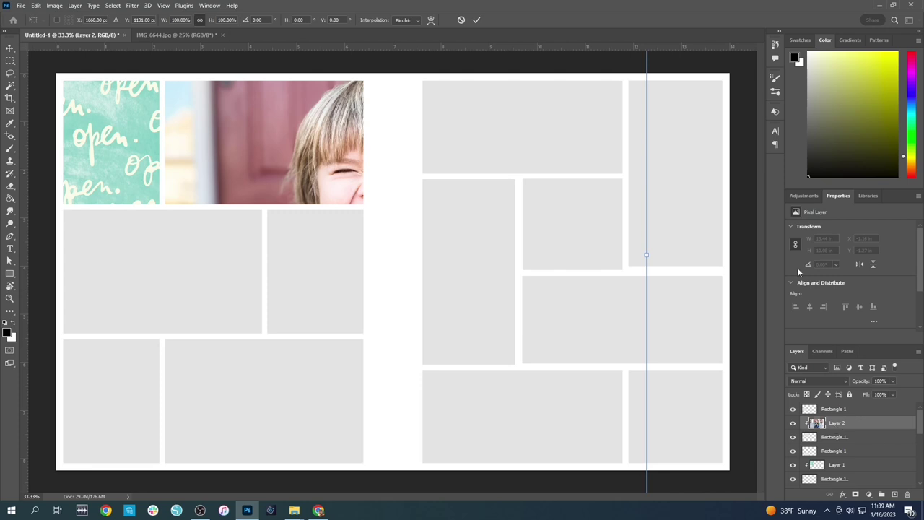
pyautogui.moveTo(648, 255); pyautogui.dragTo(264, 261)
pyautogui.moveTo(207, 183); pyautogui.dragTo(329, 93)
pyautogui.moveTo(383, 167)
pyautogui.mouseDown()
pyautogui.moveTo(349, 167)
pyautogui.moveTo(375, 167)
pyautogui.mouseUp()
pyautogui.moveTo(293, 164); pyautogui.dragTo(304, 154)
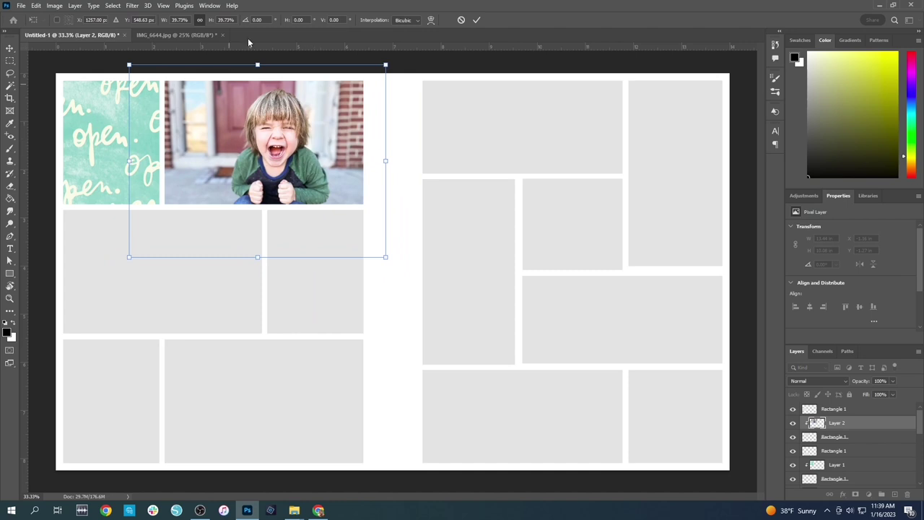
pyautogui.press('Return')
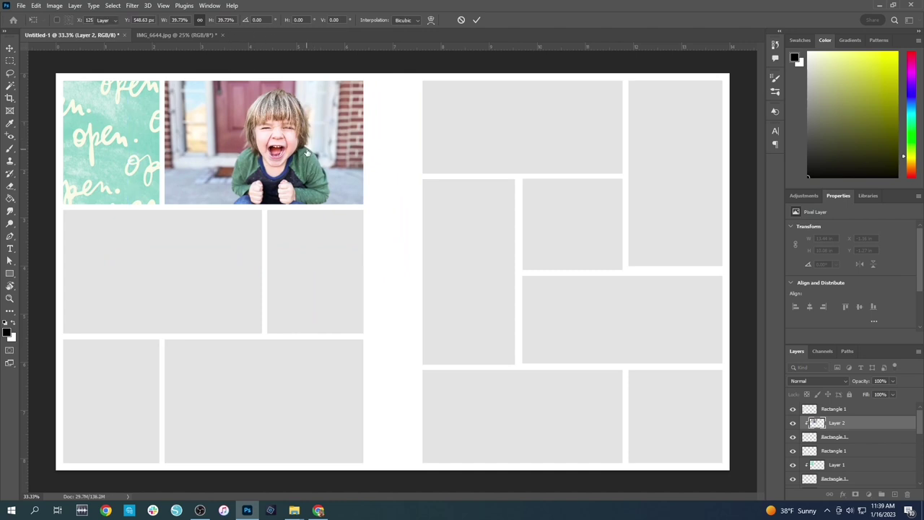
# Transform the photo with width and height linked, shrinking it to about 79.4% and shifting it up within its rectangle
pyautogui.hotkey('ctrl', 't')
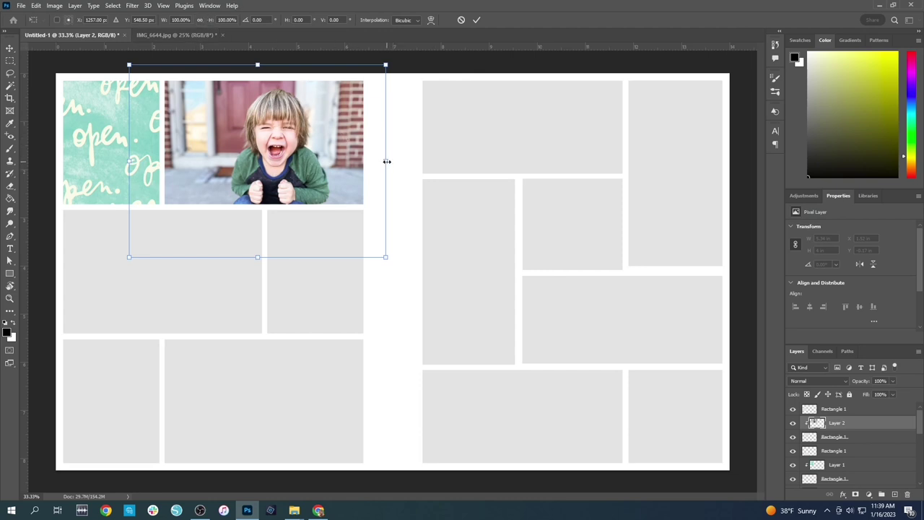
pyautogui.moveTo(386, 161); pyautogui.dragTo(392, 183)
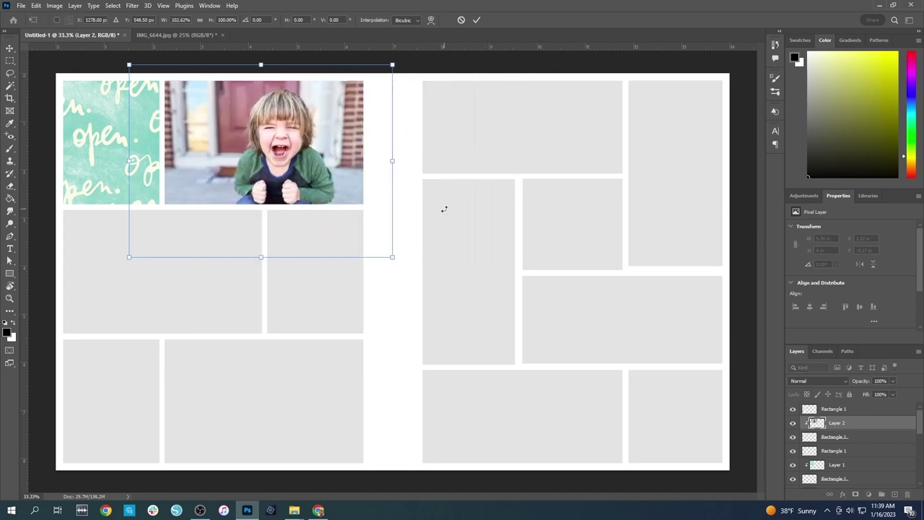
pyautogui.hotkey('ctrl', 'z')
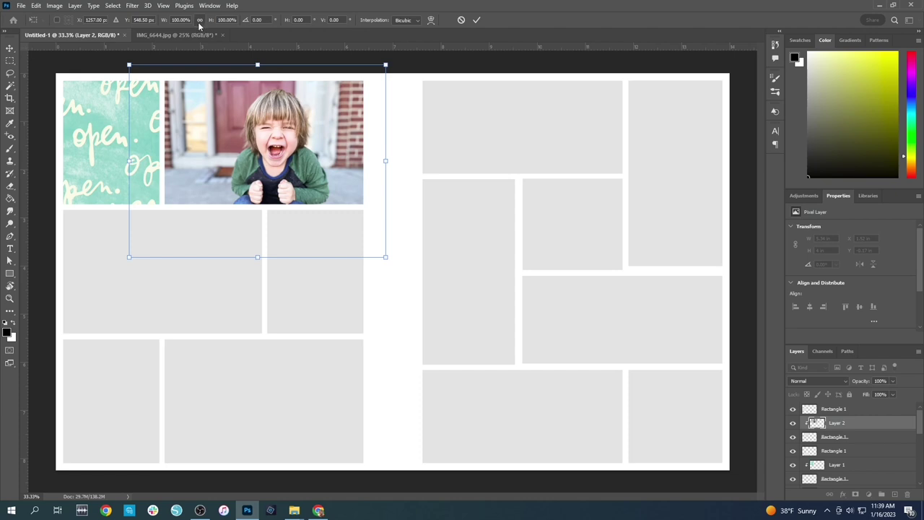
pyautogui.click(199, 20)
pyautogui.moveTo(386, 161); pyautogui.dragTo(364, 180)
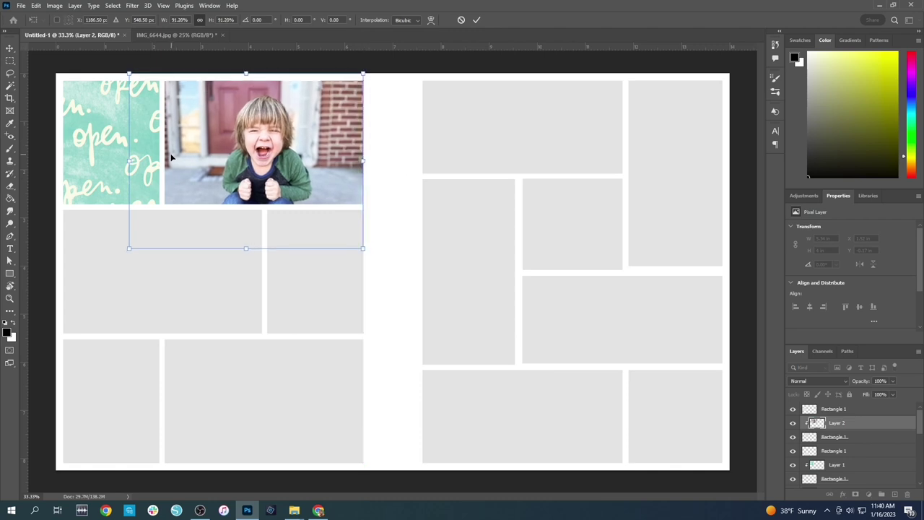
pyautogui.moveTo(130, 160); pyautogui.dragTo(161, 158)
pyautogui.moveTo(261, 163); pyautogui.dragTo(265, 142)
pyautogui.press('Up')
pyautogui.press('Up')
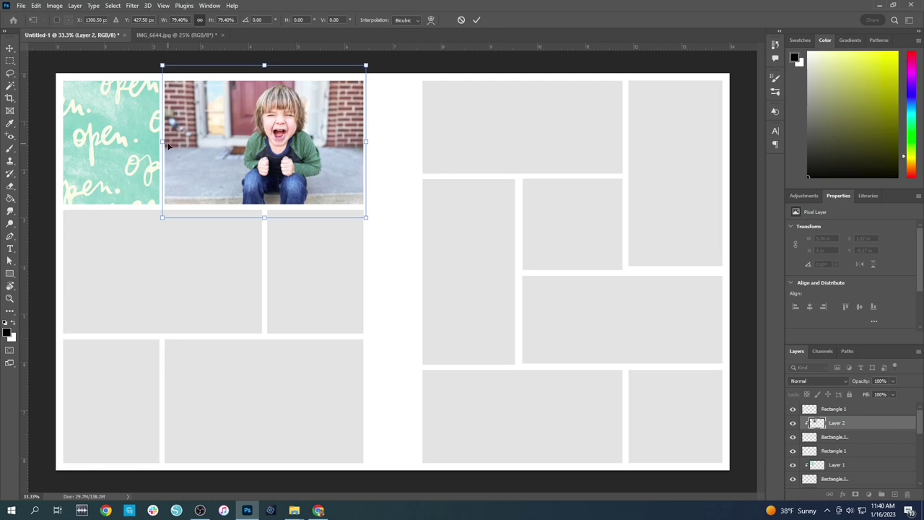
# Enlarge the photo proportionally to about 96.91% of its pre-transform size and reposition it to fill the rectangle
pyautogui.moveTo(166, 142); pyautogui.dragTo(126, 145)
pyautogui.moveTo(268, 119); pyautogui.dragTo(275, 129)
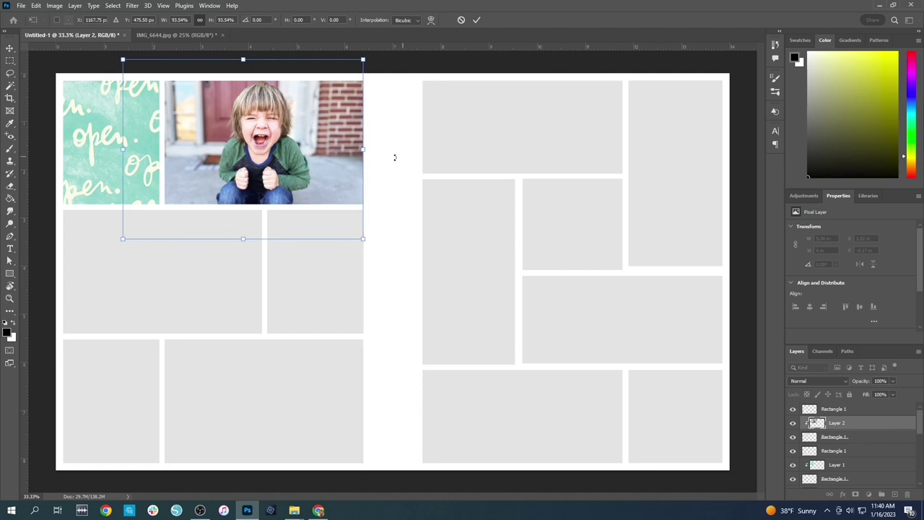
pyautogui.moveTo(358, 150); pyautogui.dragTo(323, 157)
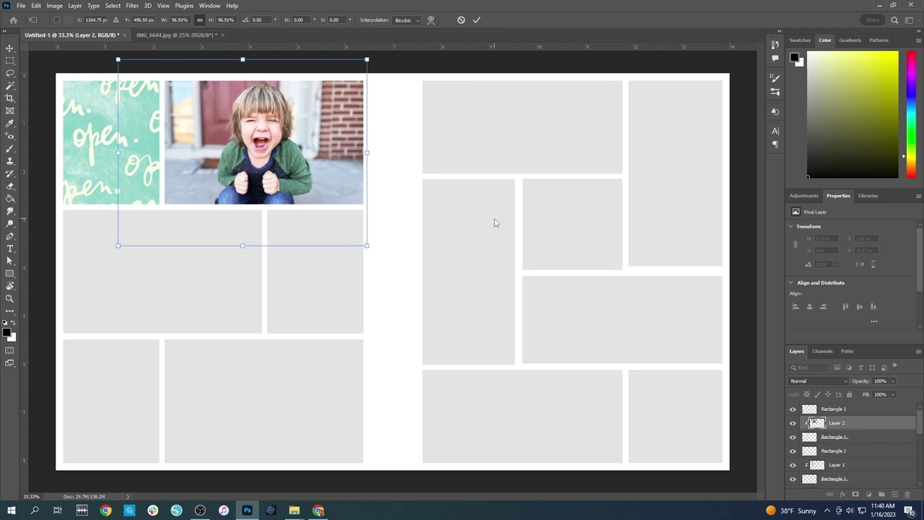
pyautogui.press('Return')
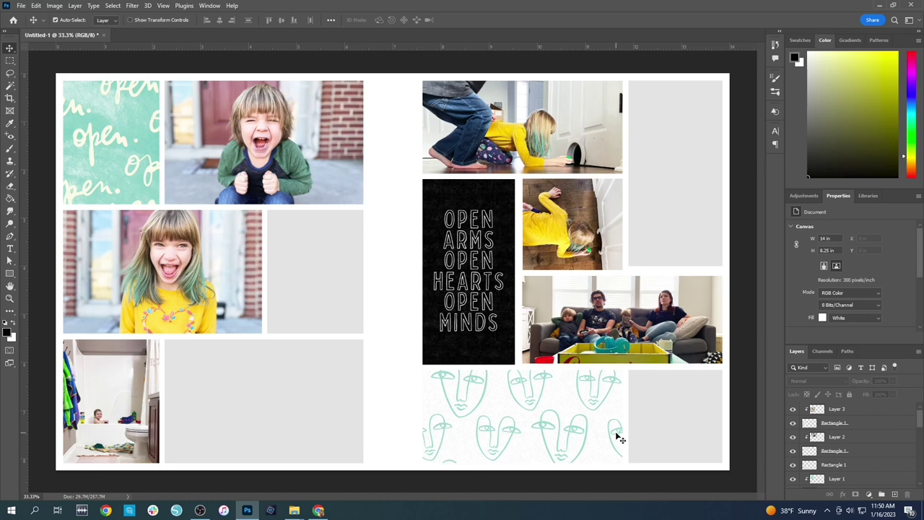
# Draw a white rectangle about 4.16 x 1.58 in over the lower part of the face-pattern card, matching the card's side and bottom edges
pyautogui.click(9, 274)
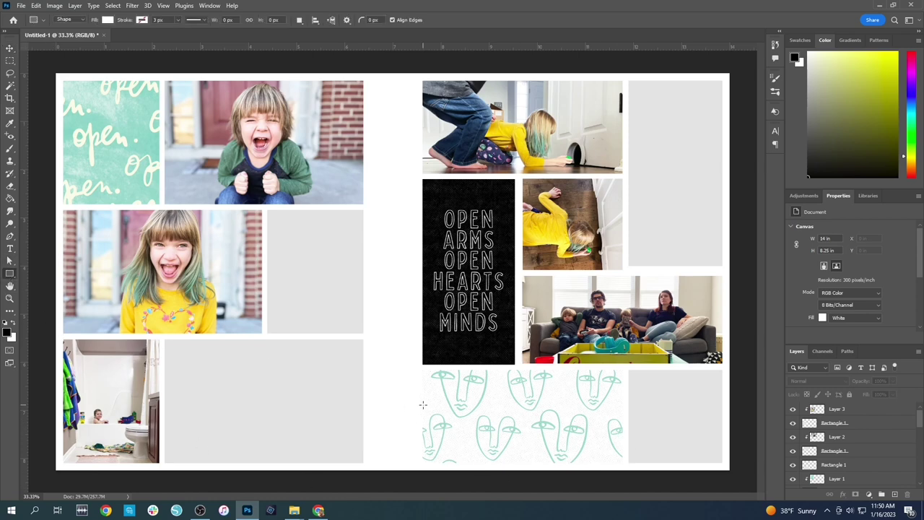
pyautogui.moveTo(422, 404); pyautogui.dragTo(622, 463)
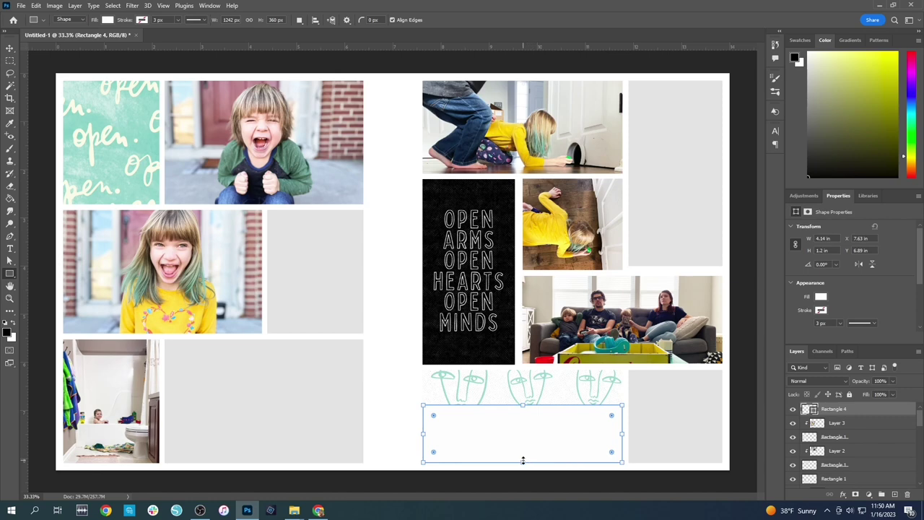
pyautogui.moveTo(523, 461); pyautogui.dragTo(523, 462)
pyautogui.moveTo(622, 433); pyautogui.dragTo(623, 433)
pyautogui.moveTo(427, 431); pyautogui.dragTo(420, 433)
pyautogui.moveTo(522, 405); pyautogui.dragTo(525, 391)
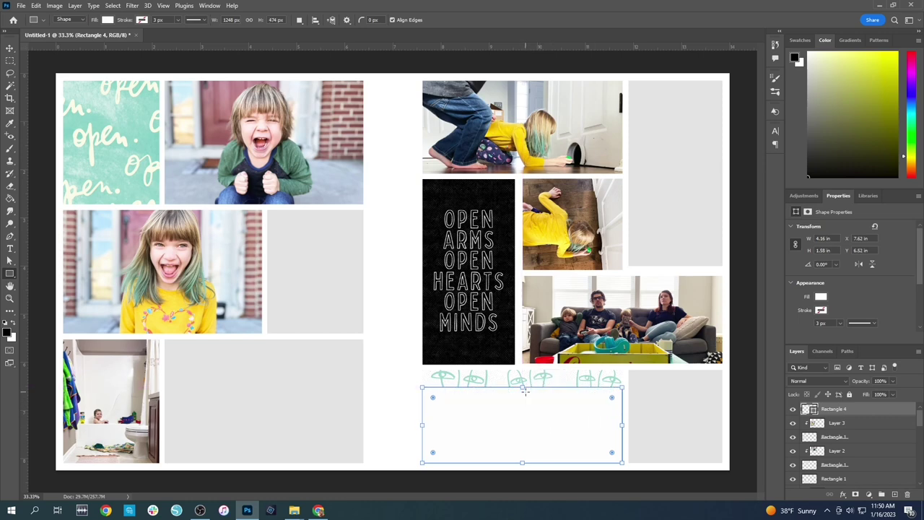
pyautogui.press('Return')
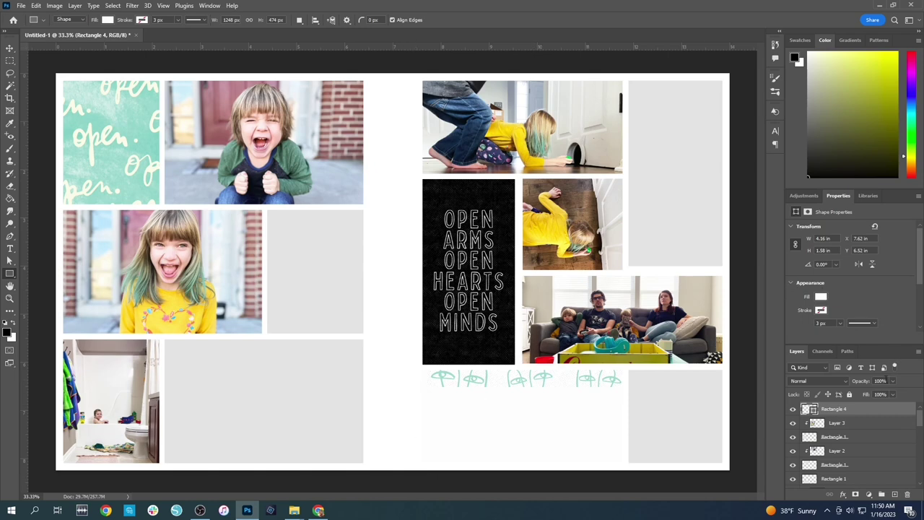
# Set the white rectangle's layer opacity to 70% and return to the Move tool
pyautogui.click(881, 381)
pyautogui.write('50')
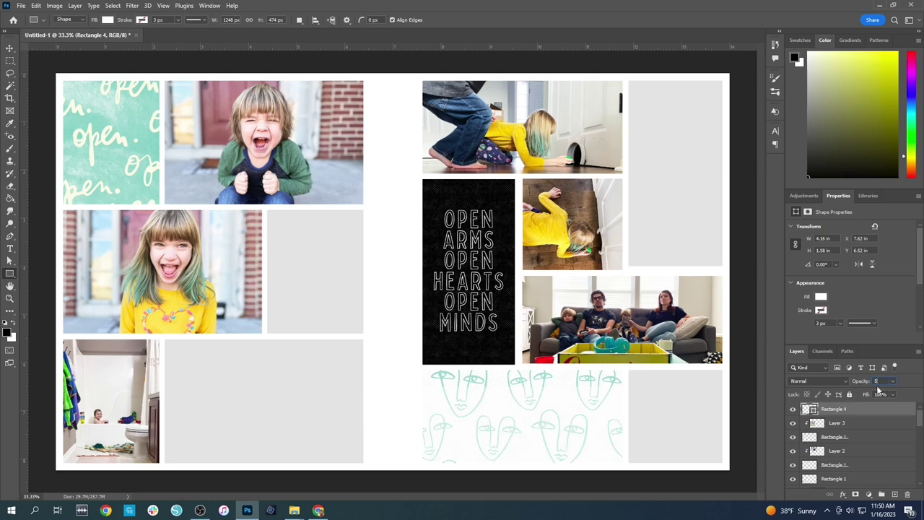
pyautogui.press('BackSpace')
pyautogui.write('70')
pyautogui.press('Return')
pyautogui.click(10, 48)
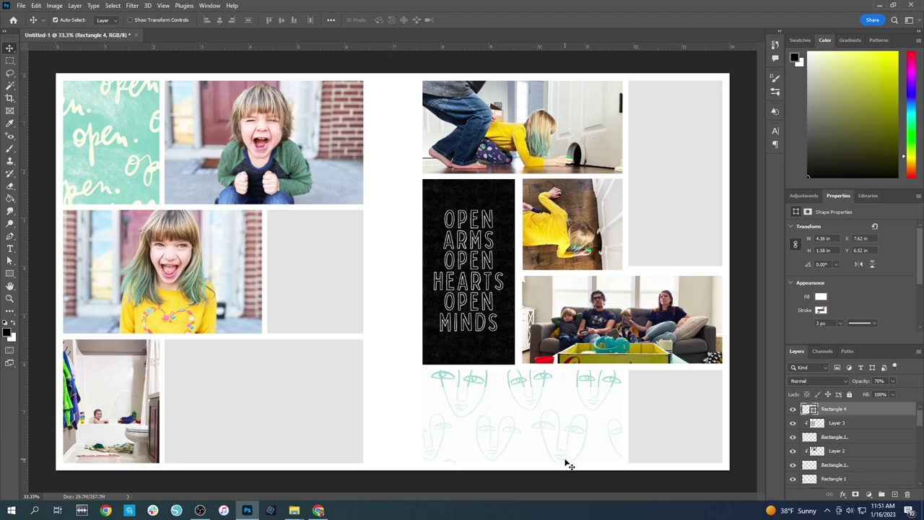
# Open AEdwards_OpenToBeginningAgain_ChipboardShape.png from the 04. PL Week 02 folder, copy the whole image and close the file
pyautogui.hotkey('ctrl', 'o')
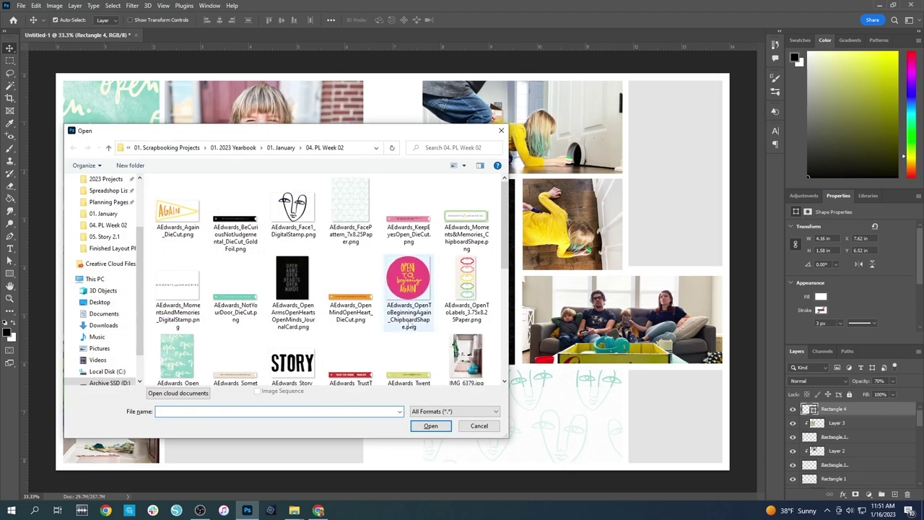
pyautogui.doubleClick(409, 277)
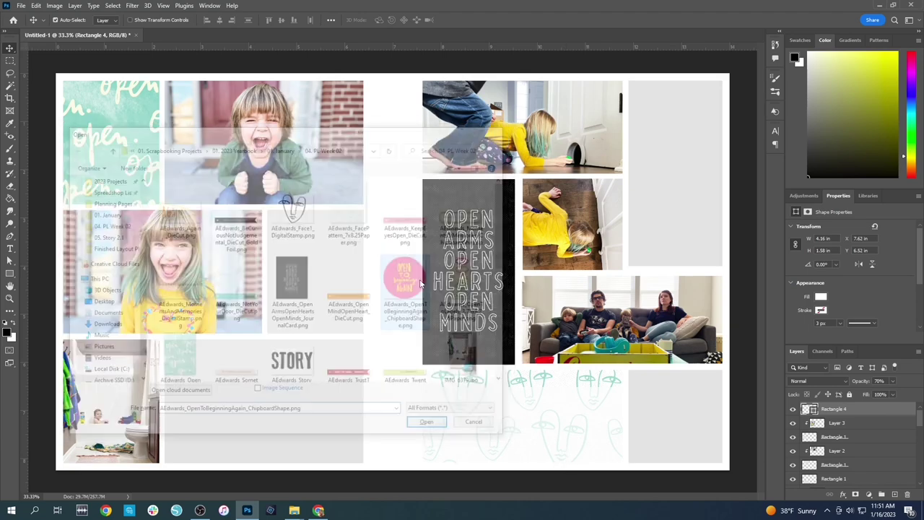
pyautogui.hotkey('ctrl', 'a')
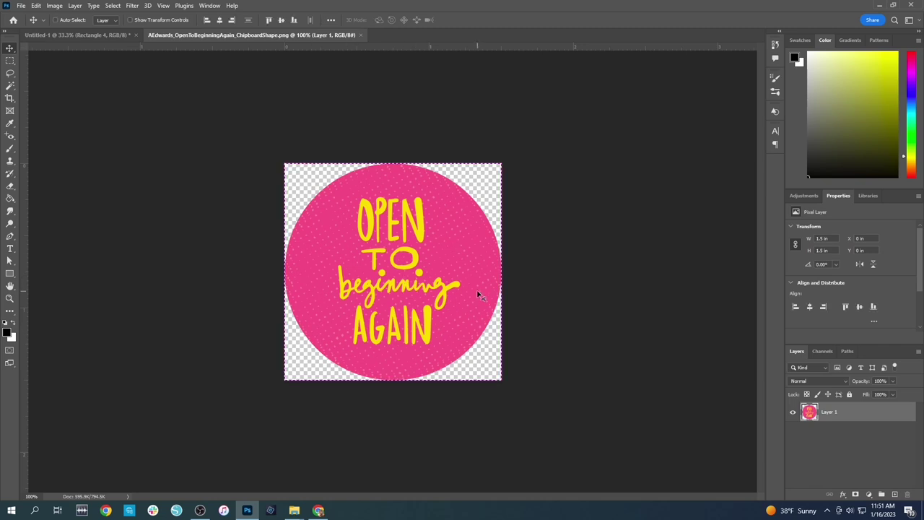
pyautogui.click(360, 35)
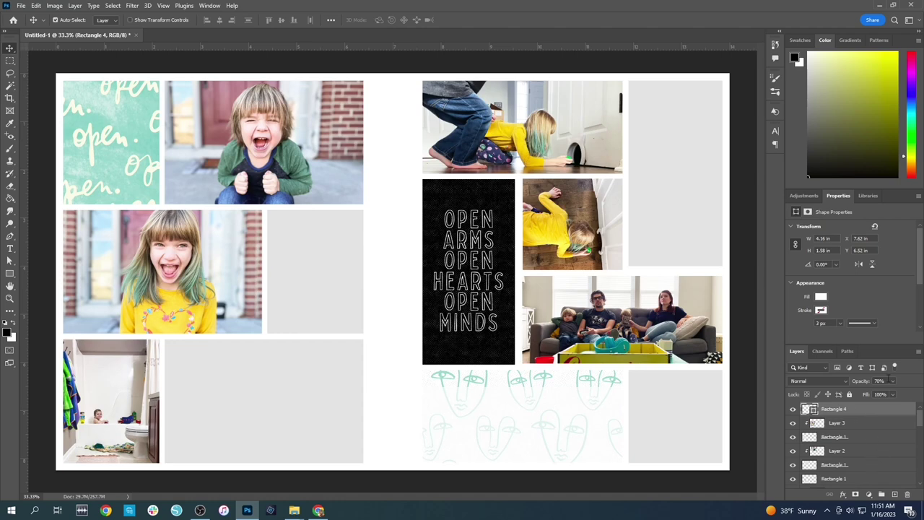
# Paste the pink "Open to Beginning Again" circle into the spread and center it on the gray card beside the girl's photo
pyautogui.hotkey('ctrl', 'v')
pyautogui.moveTo(396, 274); pyautogui.dragTo(323, 272)
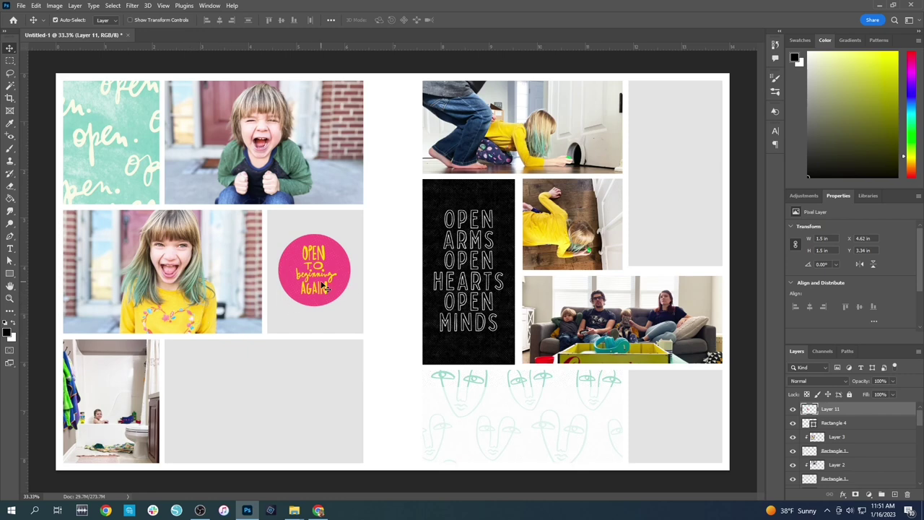
pyautogui.moveTo(319, 272)
pyautogui.mouseDown()
pyautogui.moveTo(628, 405)
pyautogui.moveTo(678, 409)
pyautogui.moveTo(308, 260)
pyautogui.moveTo(316, 264)
pyautogui.mouseUp()
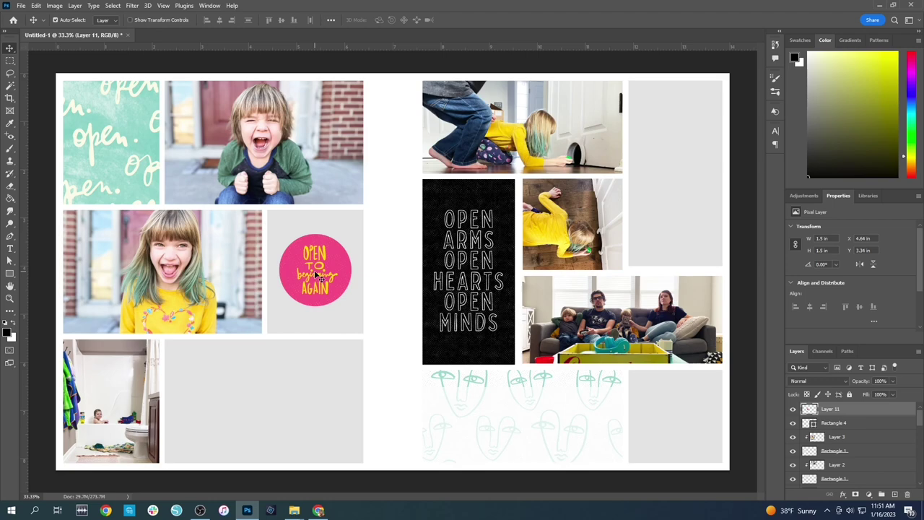
# Open AEdwards_Story_DigitalStamp.png from the 04. PL Week 02 folder, copy the whole image and paste it into the spread document
pyautogui.hotkey('ctrl', 'o')
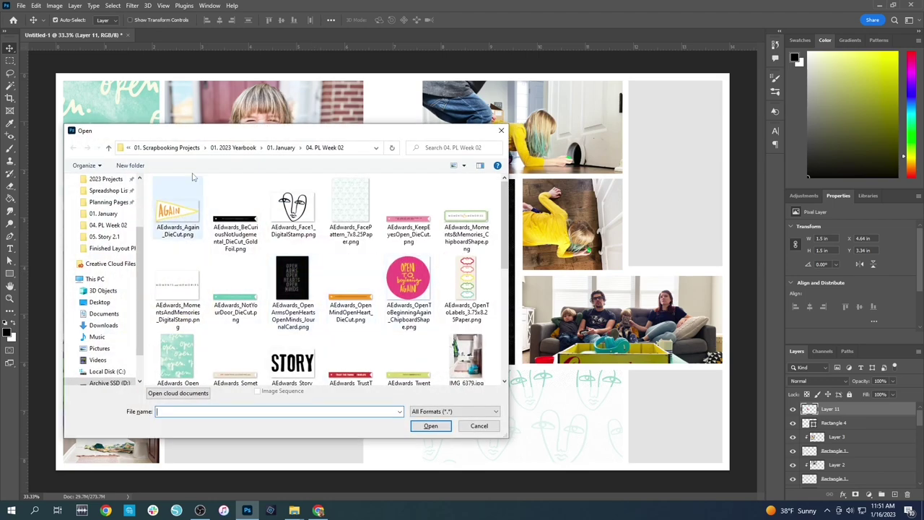
pyautogui.scroll(-5, 333, 352)
pyautogui.scroll(5, 332, 352)
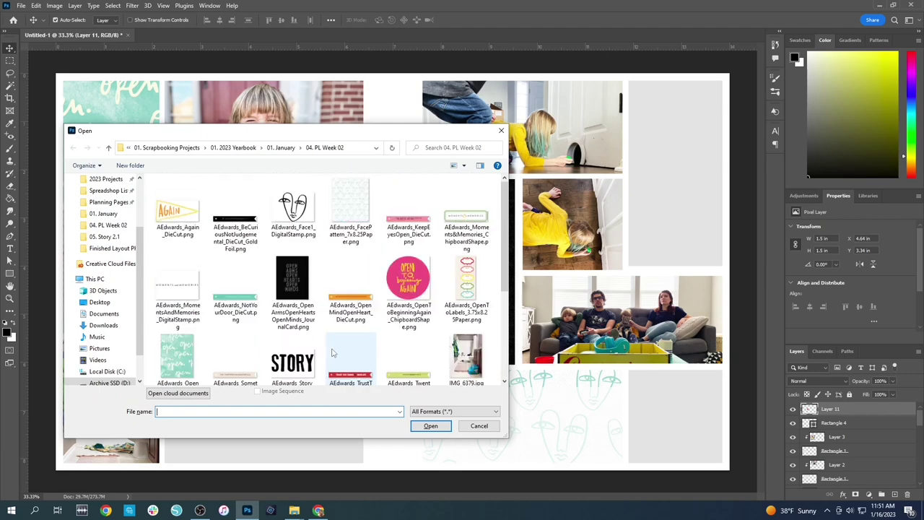
pyautogui.doubleClick(292, 360)
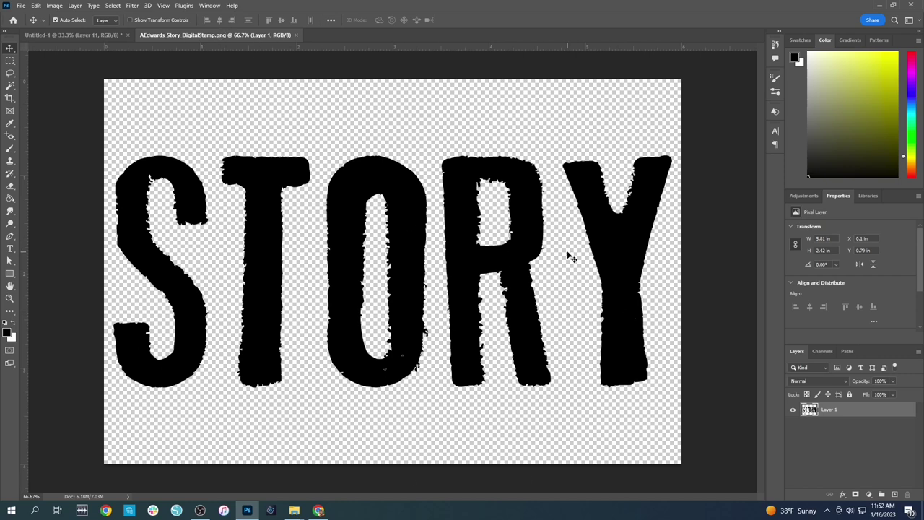
pyautogui.hotkey('ctrl', 'a')
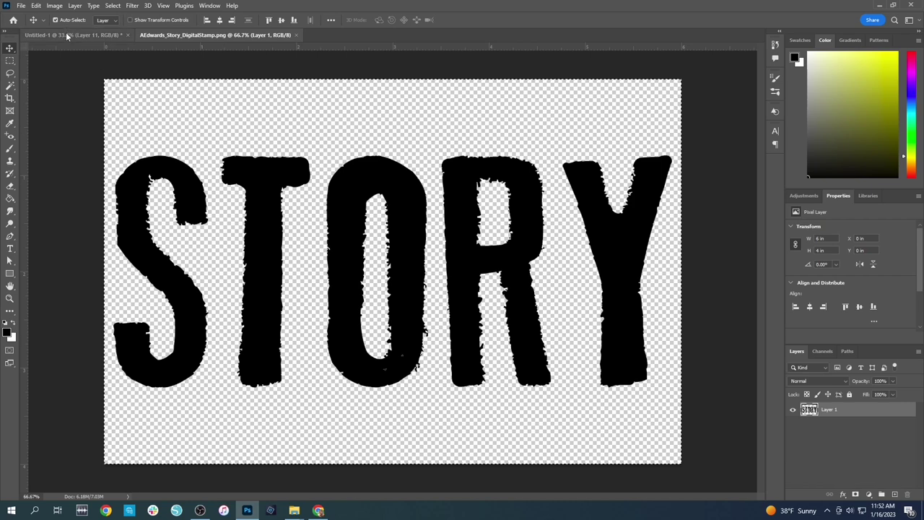
pyautogui.moveTo(68, 36); pyautogui.dragTo(570, 390)
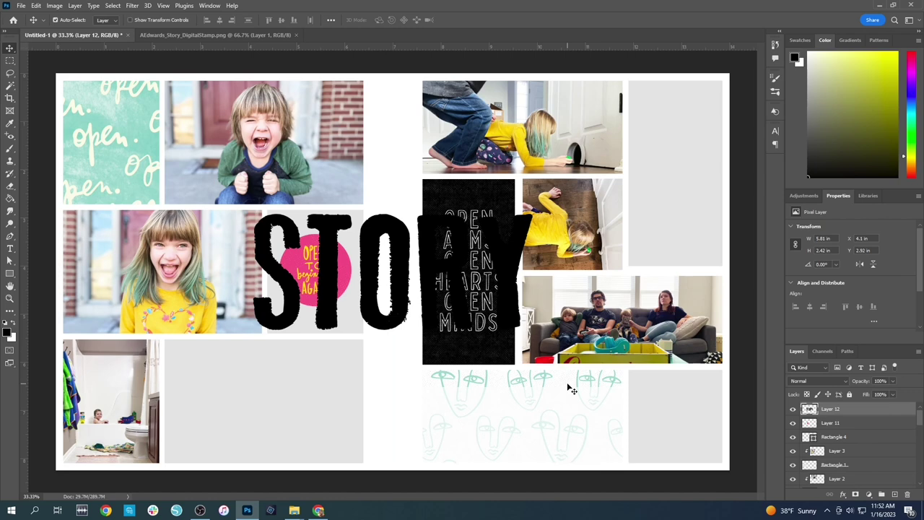
# View the spread at print size, scale the STORY stamp proportionally to about 21.03% and place it atop the tall gray card
pyautogui.click(10, 298)
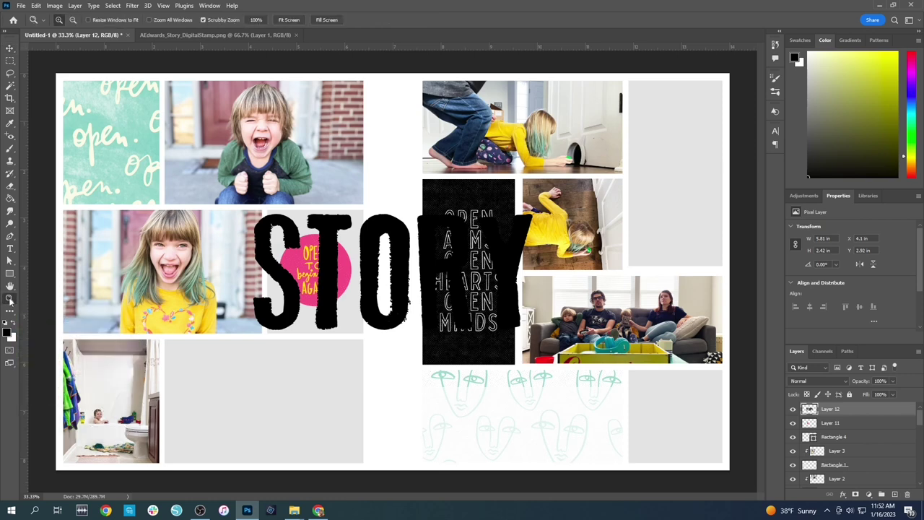
pyautogui.rightClick(325, 376)
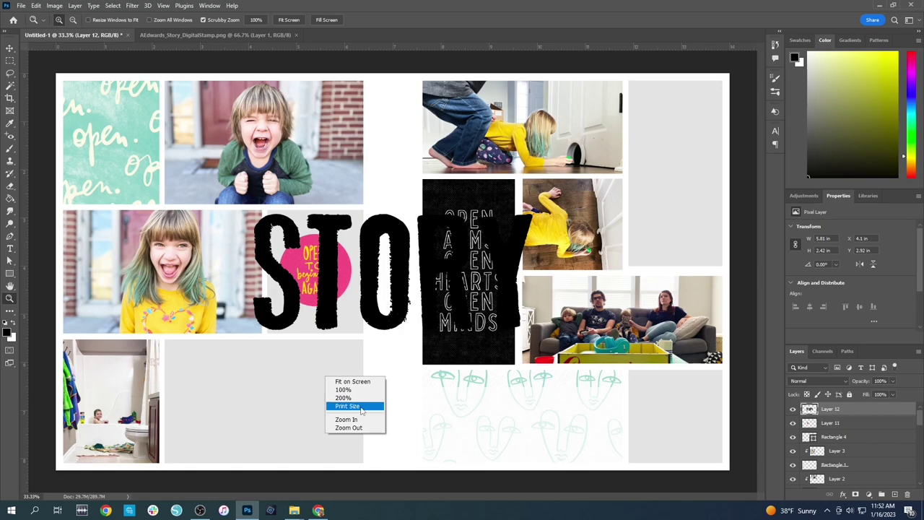
pyautogui.click(362, 407)
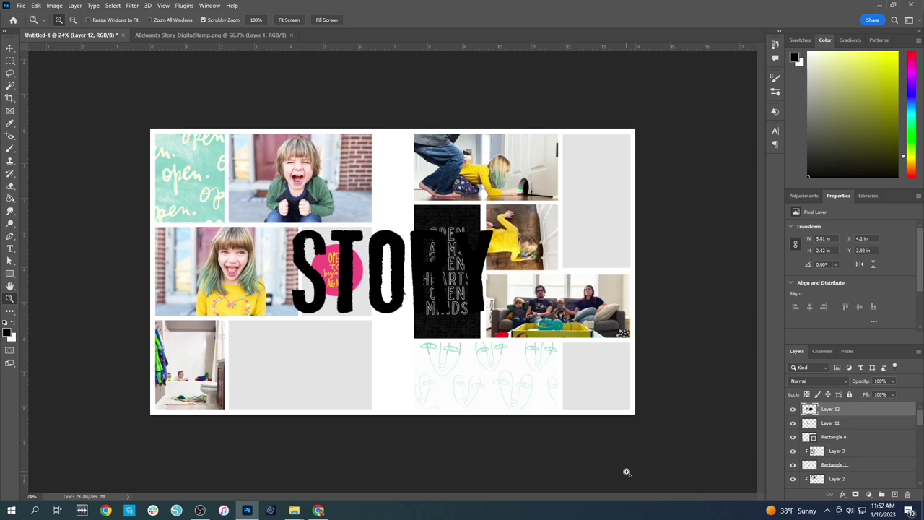
pyautogui.click(10, 47)
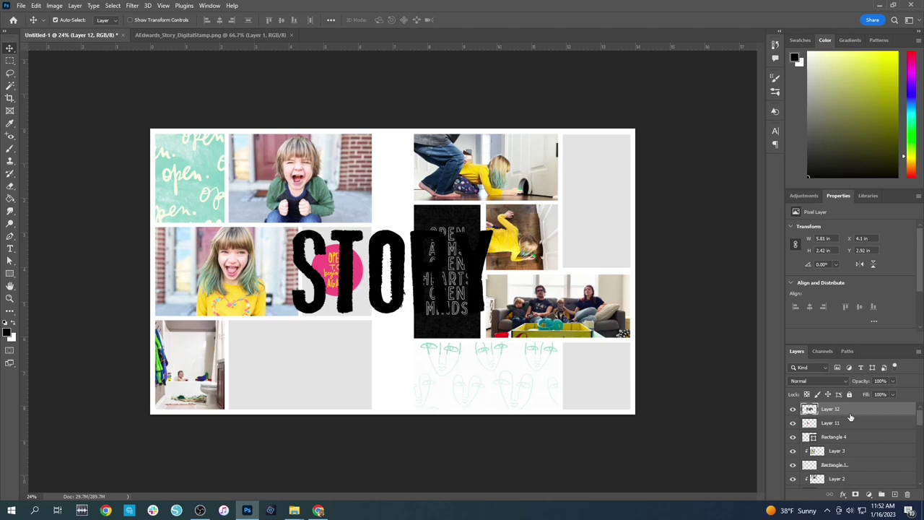
pyautogui.hotkey('ctrl', 't')
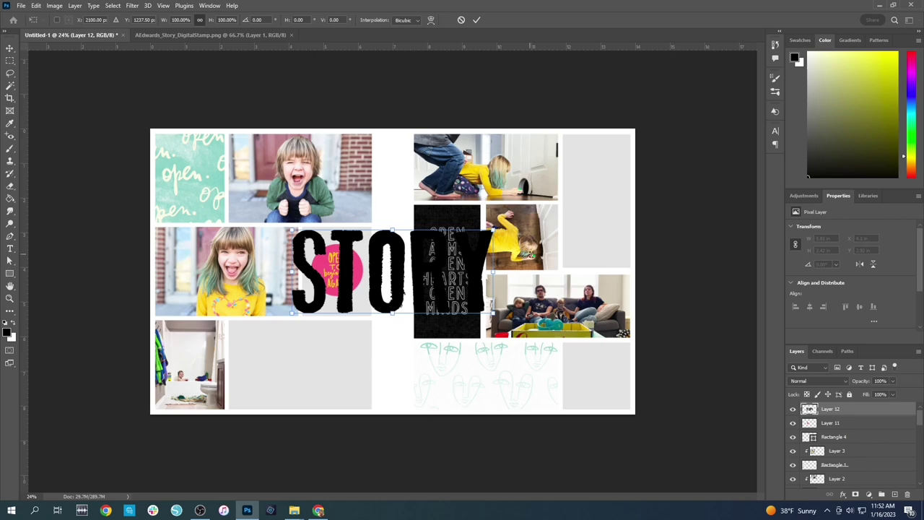
pyautogui.moveTo(493, 229); pyautogui.dragTo(345, 319)
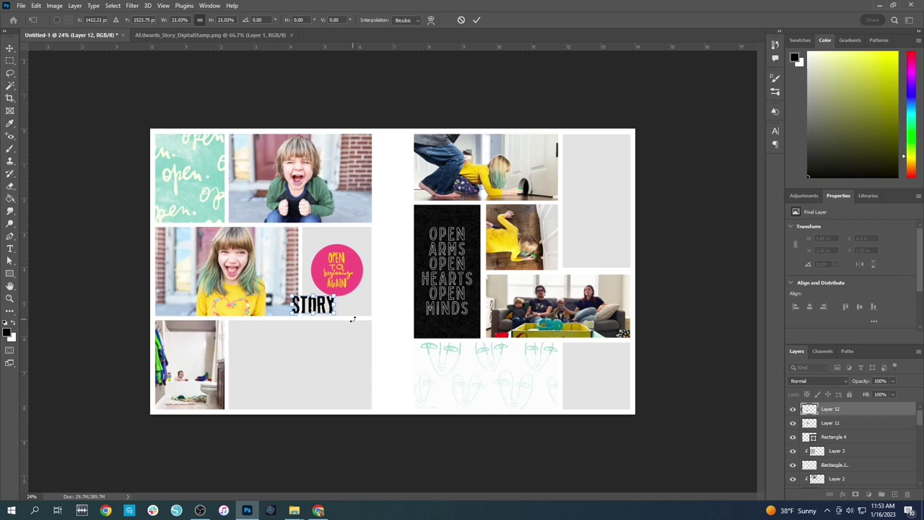
pyautogui.press('Return')
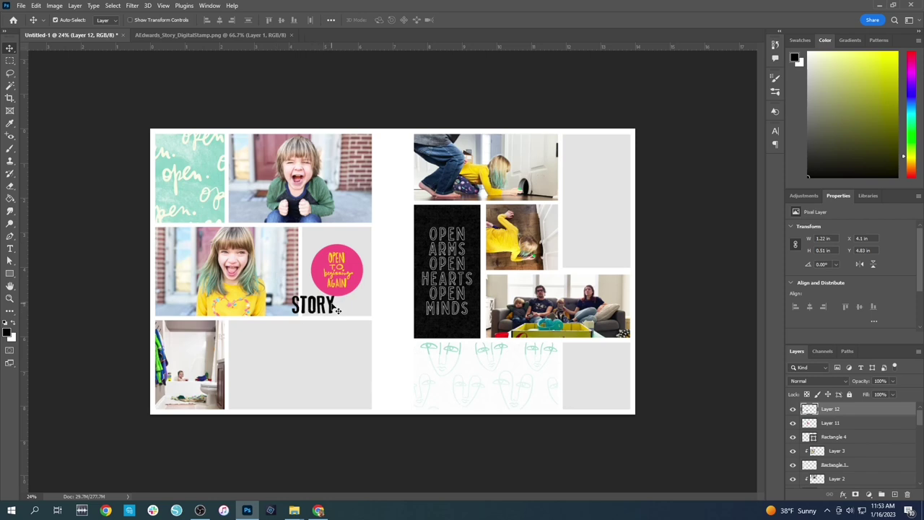
pyautogui.moveTo(329, 307); pyautogui.dragTo(497, 318)
pyautogui.moveTo(547, 280); pyautogui.dragTo(614, 151)
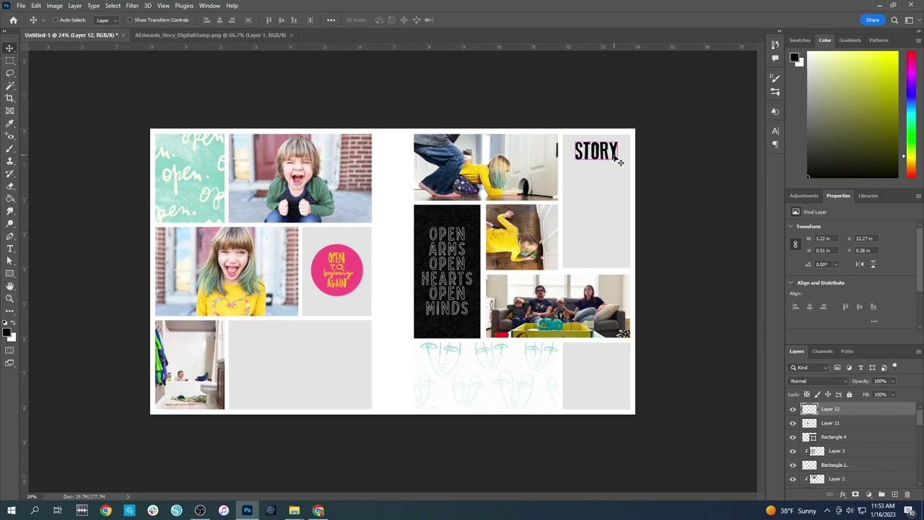
# Add copies of the reduced STORY stamp at the top of the wide and small lower gray cards, and close the stamp file
pyautogui.hotkey('ctrl', 'v')
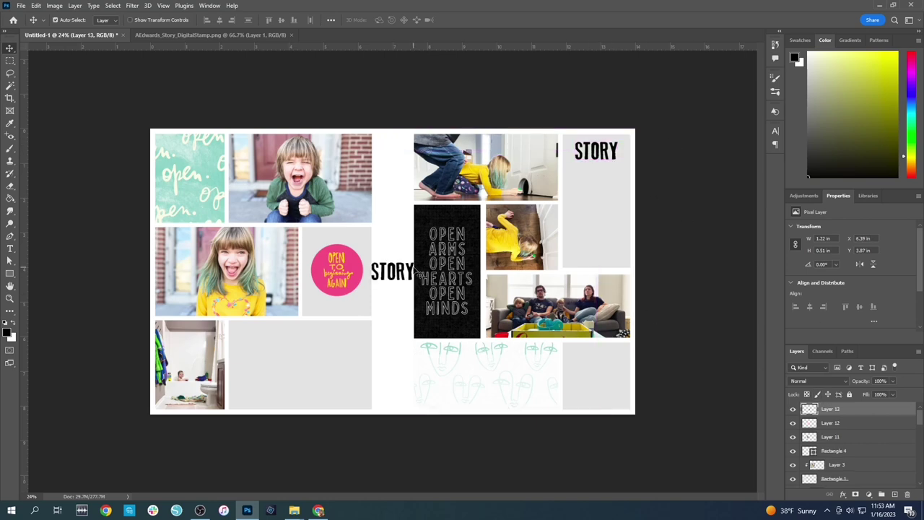
pyautogui.moveTo(409, 274); pyautogui.dragTo(316, 336)
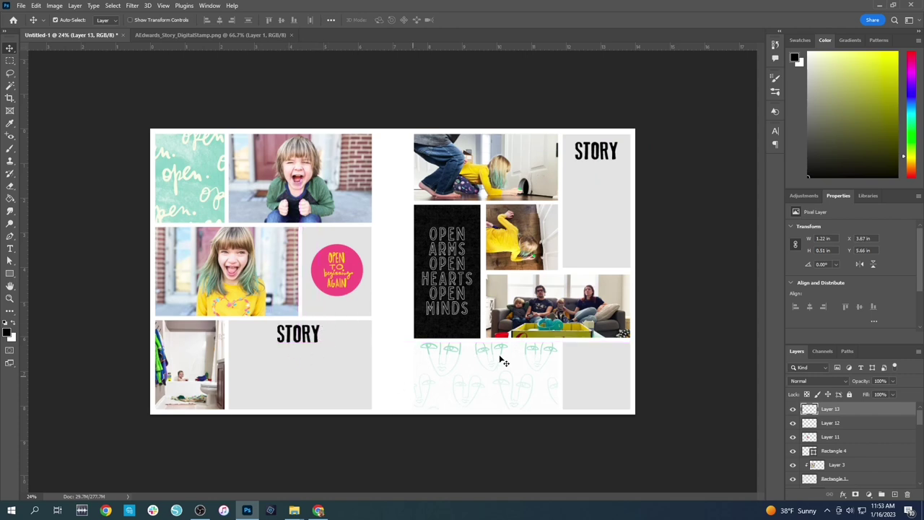
pyautogui.hotkey('ctrl', 'v')
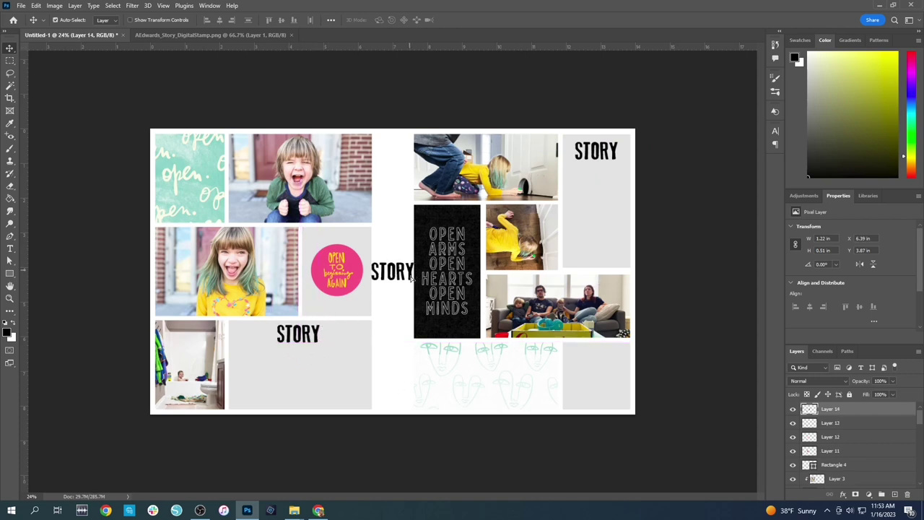
pyautogui.moveTo(413, 275); pyautogui.dragTo(615, 357)
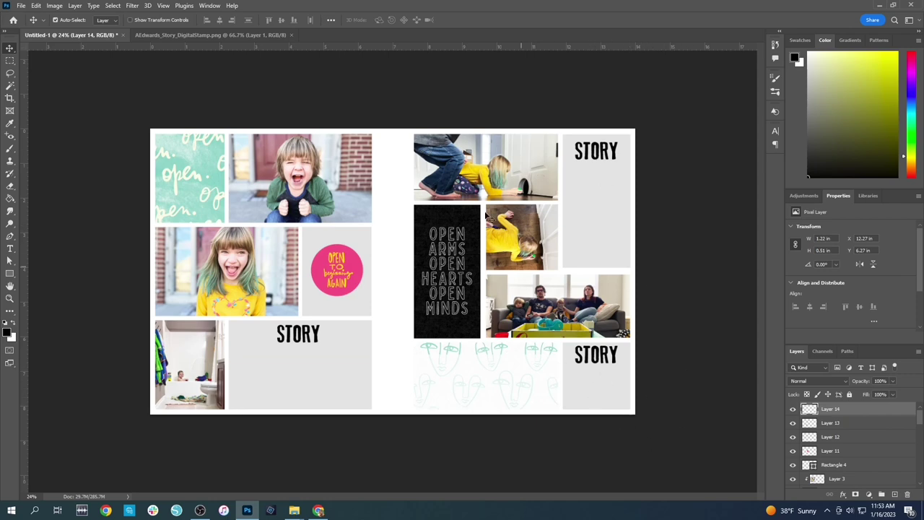
pyautogui.click(292, 35)
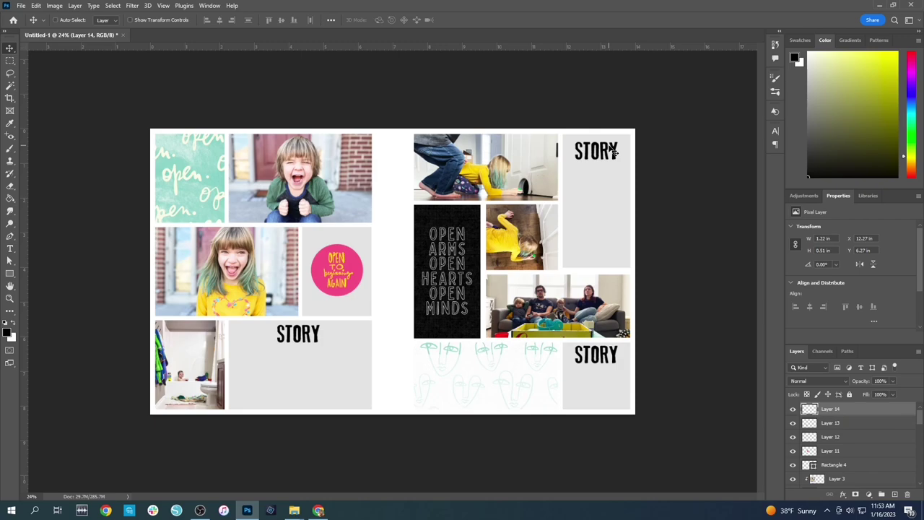
# Open AEdwards_MomentsAndMemories_DigitalStamp.png, copy the whole image, close the file and paste the stamp into the spread
pyautogui.hotkey('ctrl', 'o')
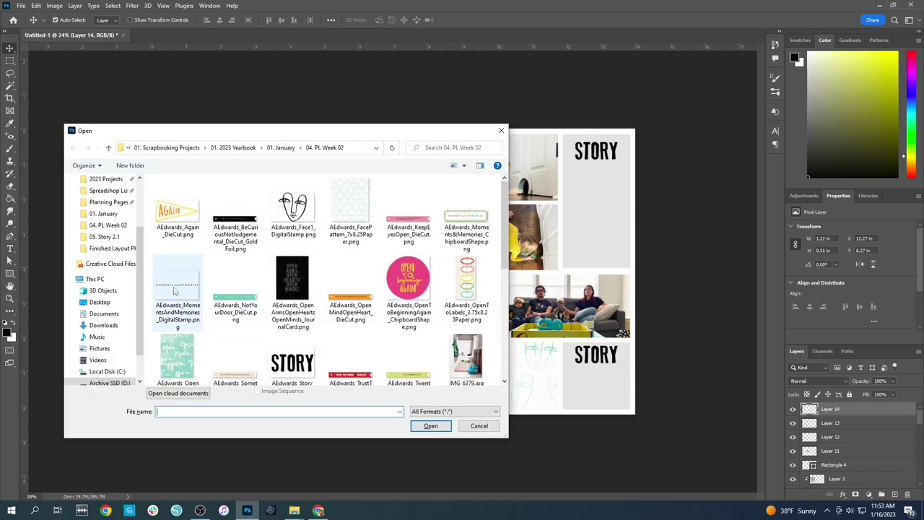
pyautogui.doubleClick(176, 288)
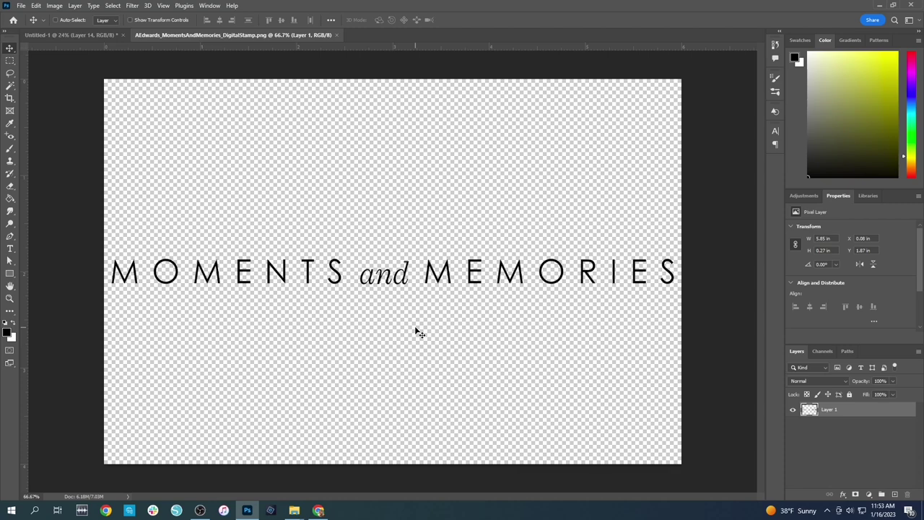
pyautogui.hotkey('ctrl', 'a')
pyautogui.hotkey('ctrl', 'c')
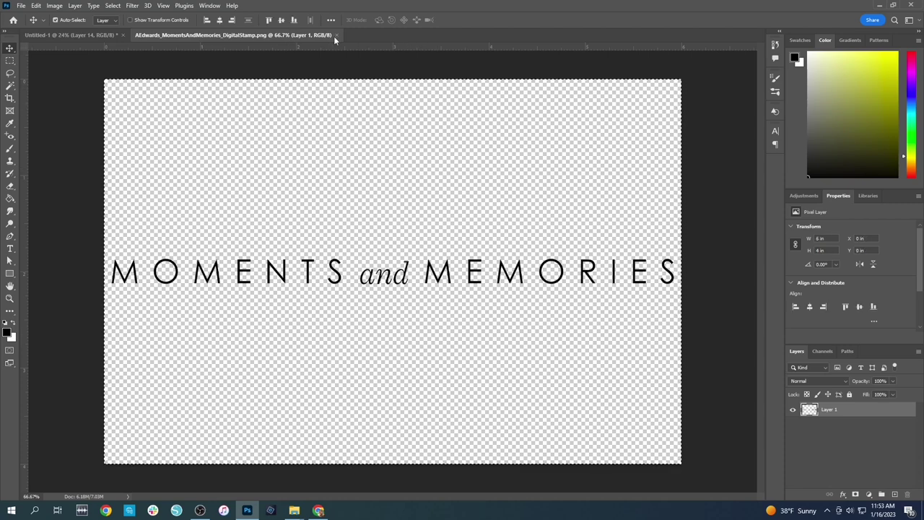
pyautogui.click(337, 35)
pyautogui.hotkey('ctrl', 'v')
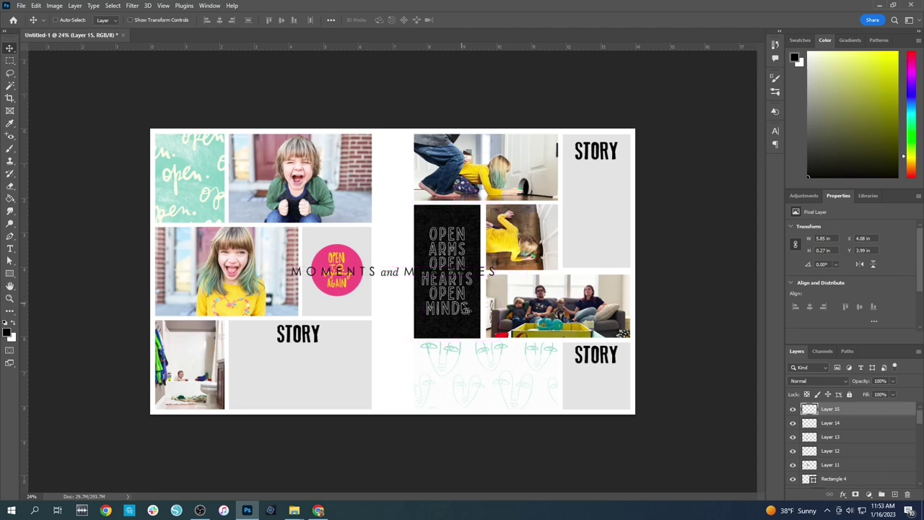
# Scale the "Moments and Memories" stamp proportionally to about 1.49 in wide and place it just under STORY on the wide gray card
pyautogui.hotkey('ctrl', 't')
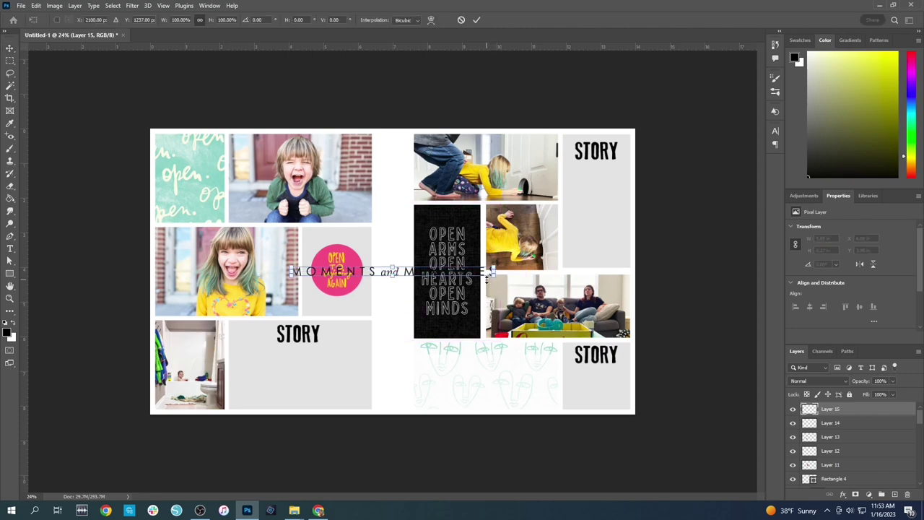
pyautogui.moveTo(493, 271); pyautogui.dragTo(290, 348)
pyautogui.press('Return')
pyautogui.hotkey('ctrl', 't')
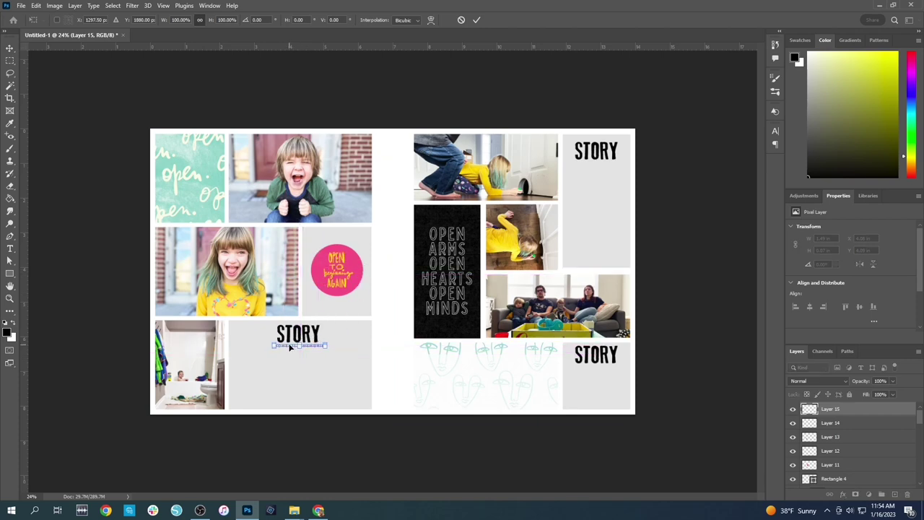
pyautogui.press('Return')
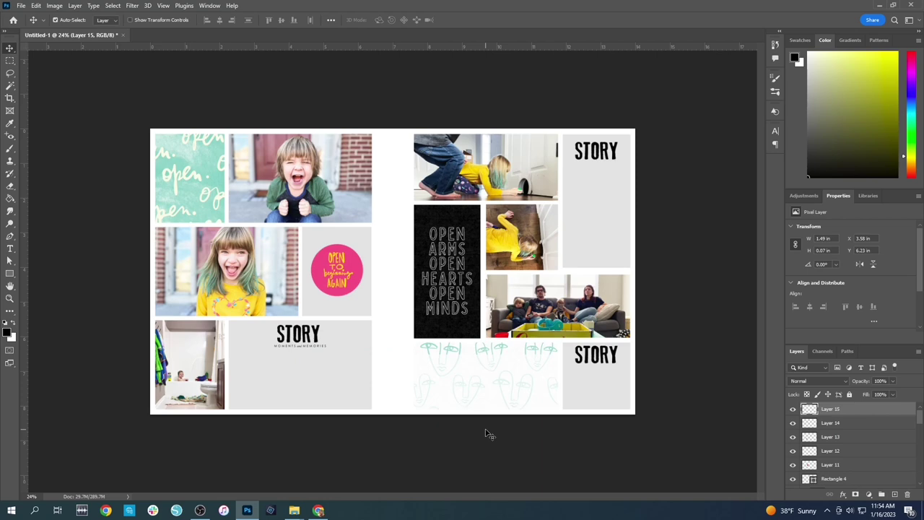
# Add a copy of the small "Moments and Memories" line directly under STORY on the tall gray card
pyautogui.hotkey('ctrl', 'v')
pyautogui.hotkey('ctrl', 't')
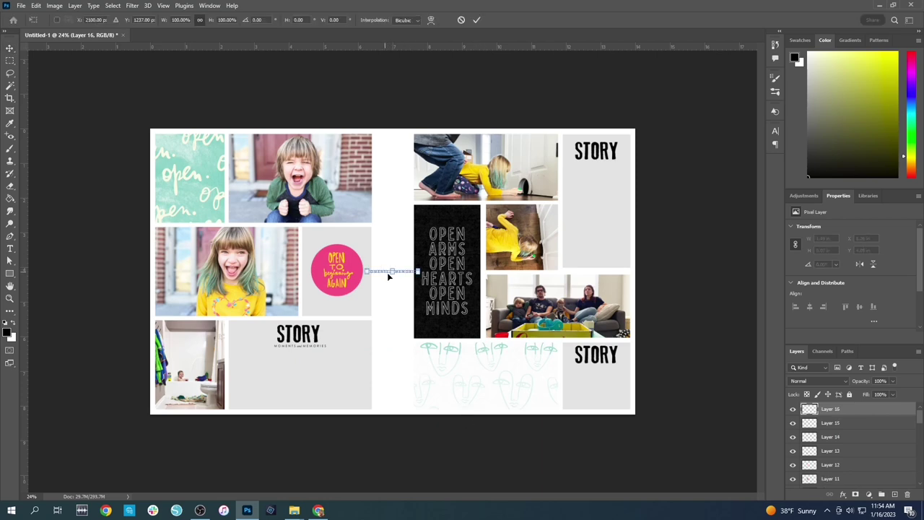
pyautogui.moveTo(388, 276); pyautogui.dragTo(598, 164)
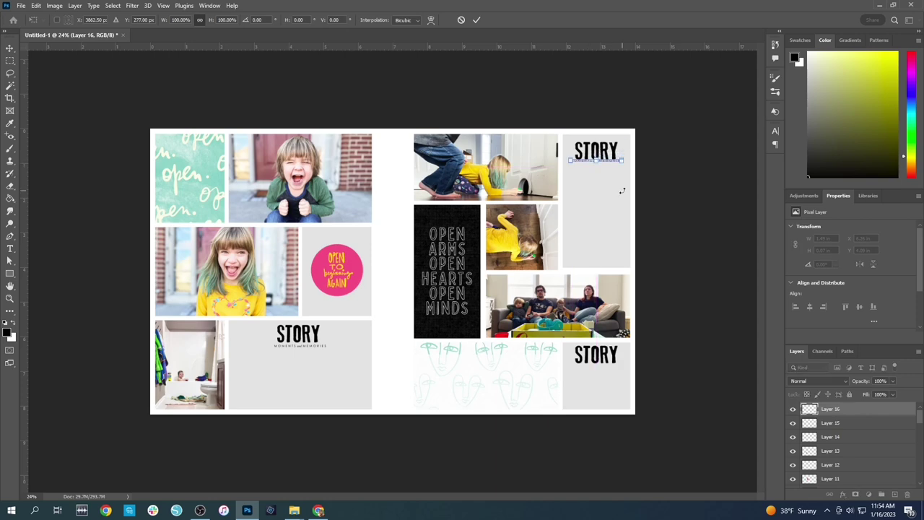
pyautogui.press('Return')
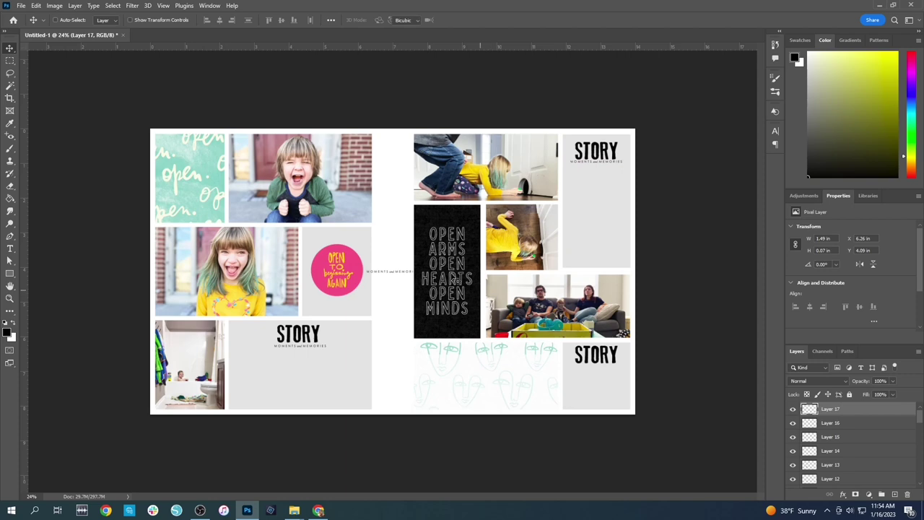
# Add another "Moments and Memories" copy under STORY on the small lower gray card and nudge it into alignment
pyautogui.hotkey('ctrl', 'v')
pyautogui.hotkey('ctrl', 't')
pyautogui.moveTo(406, 272); pyautogui.dragTo(606, 370)
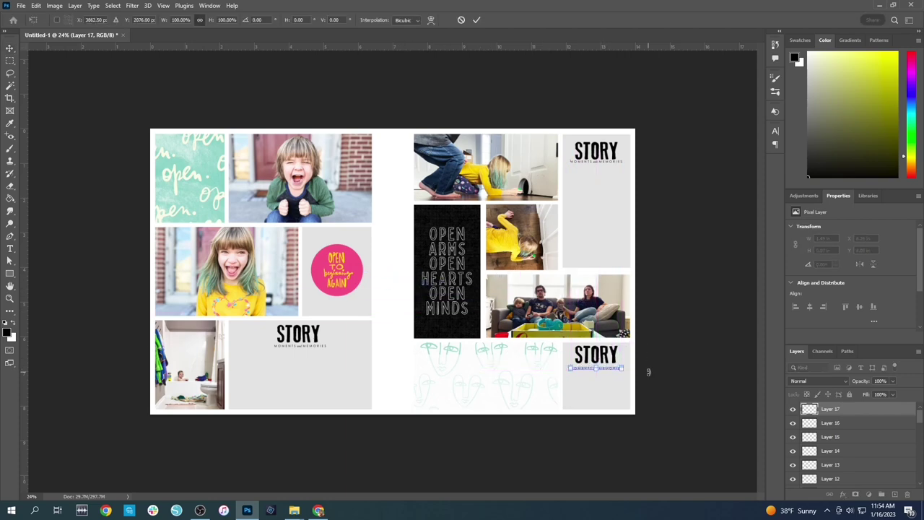
pyautogui.press('Right')
pyautogui.press('Right')
pyautogui.press('Right')
pyautogui.press('Right')
pyautogui.press('Down')
pyautogui.press('Down')
pyautogui.press('Return')
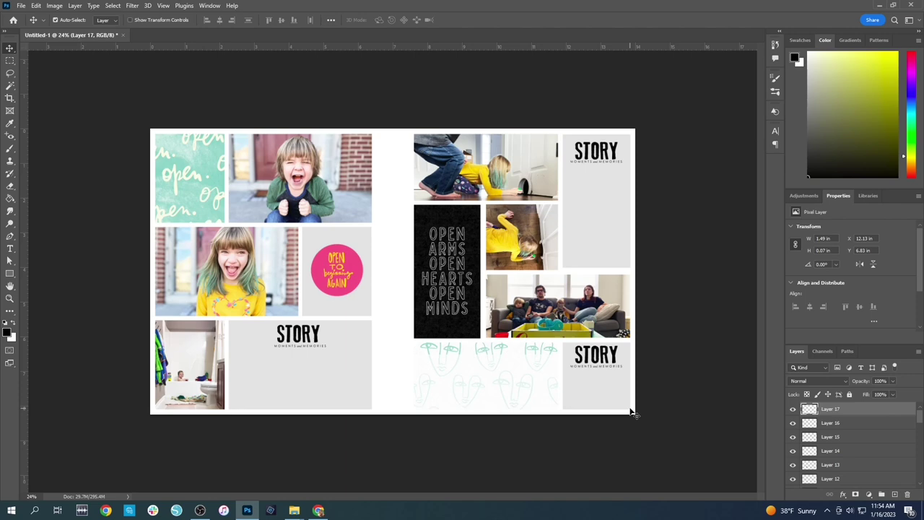
# Open AEdwards_OpenToLabels_3.75x8.25Paper.png, unlock its background layer and delete the cream area around the five labels with the Magic Wand
pyautogui.hotkey('ctrl', 'o')
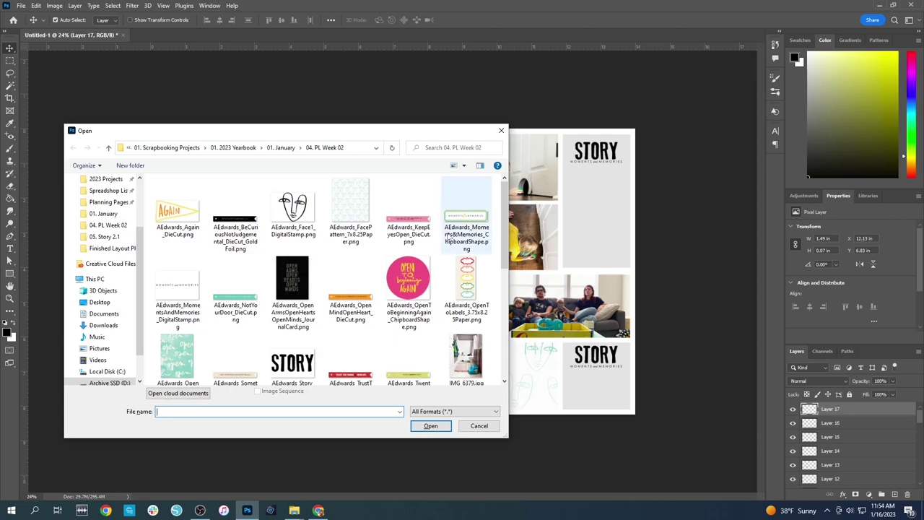
pyautogui.doubleClick(470, 289)
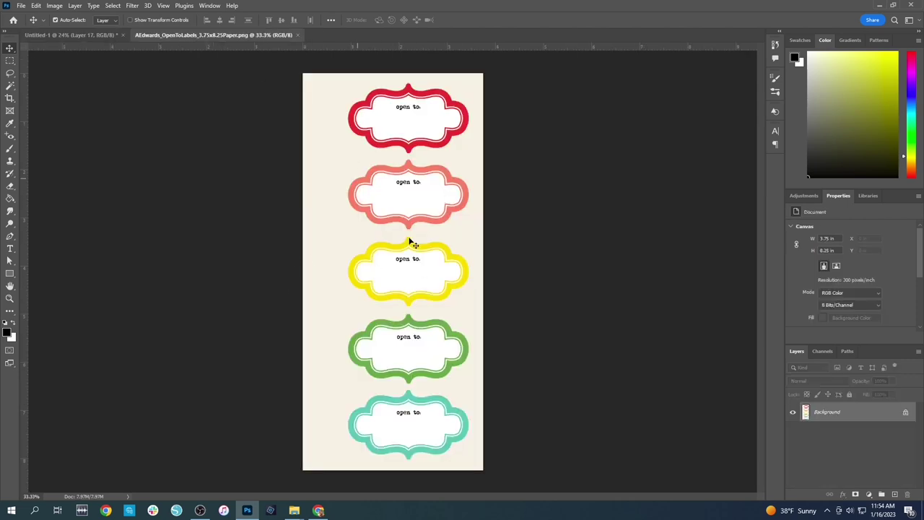
pyautogui.click(10, 88)
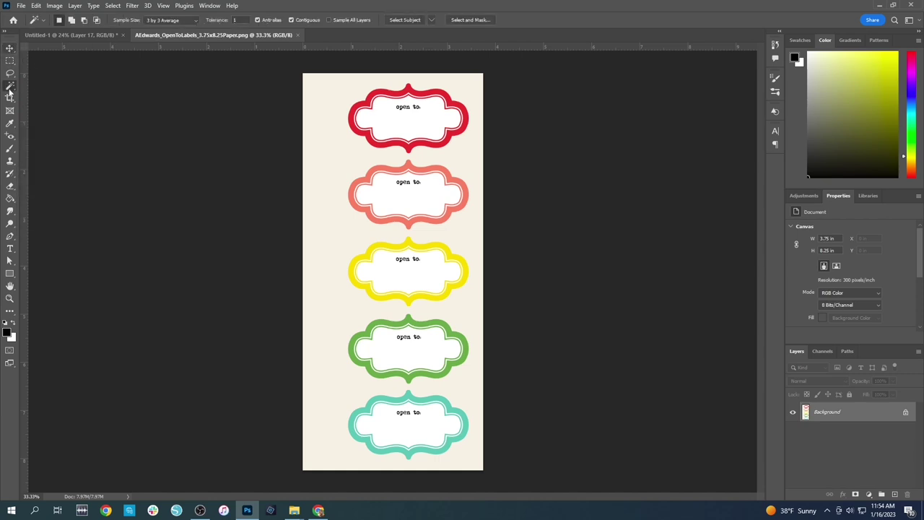
pyautogui.click(330, 159)
pyautogui.click(905, 411)
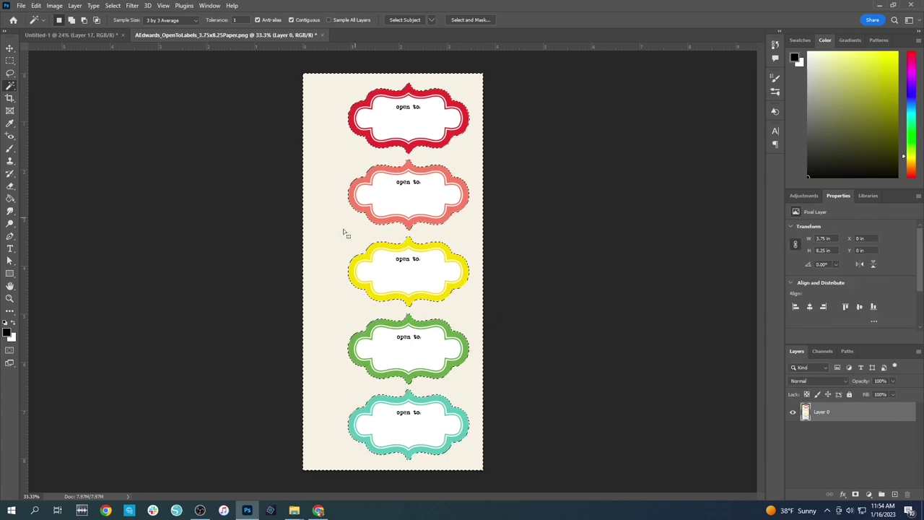
pyautogui.press('Delete')
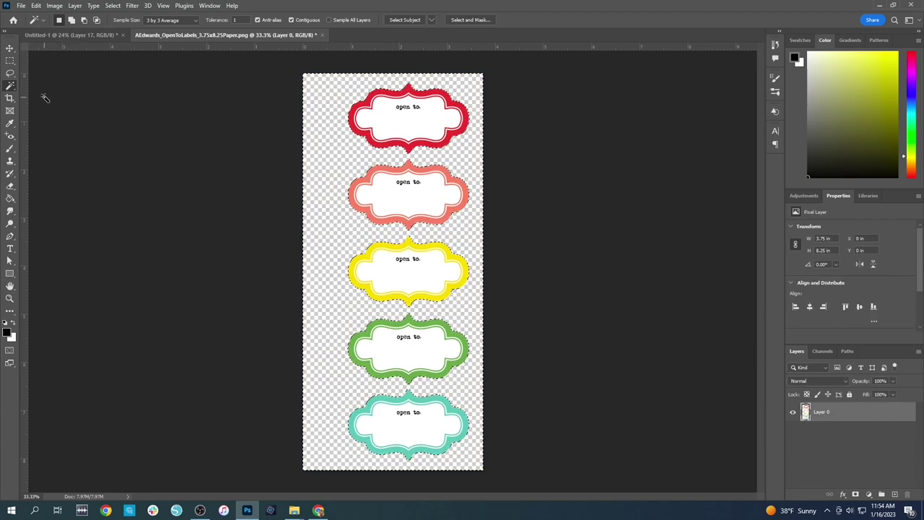
pyautogui.hotkey('ctrl', 'd')
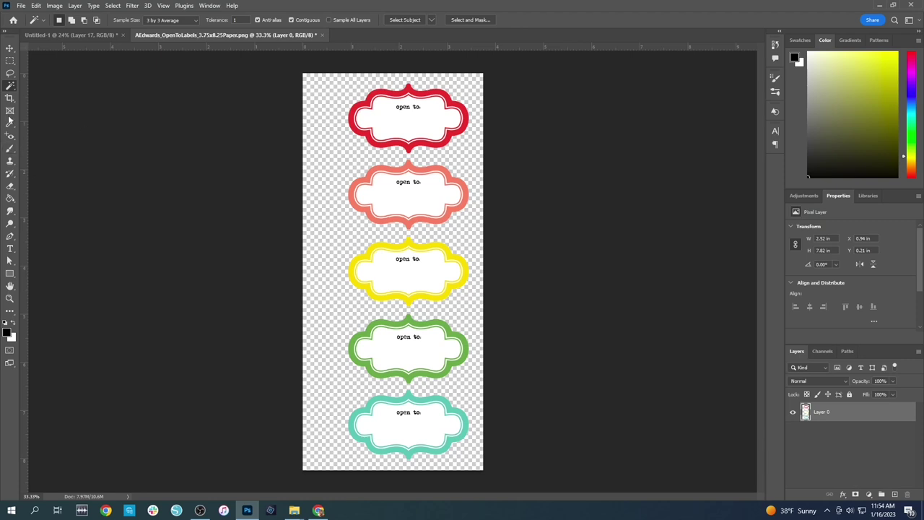
# Select the red "open to" label with a rectangular marquee and cut it onto its own layer
pyautogui.click(10, 62)
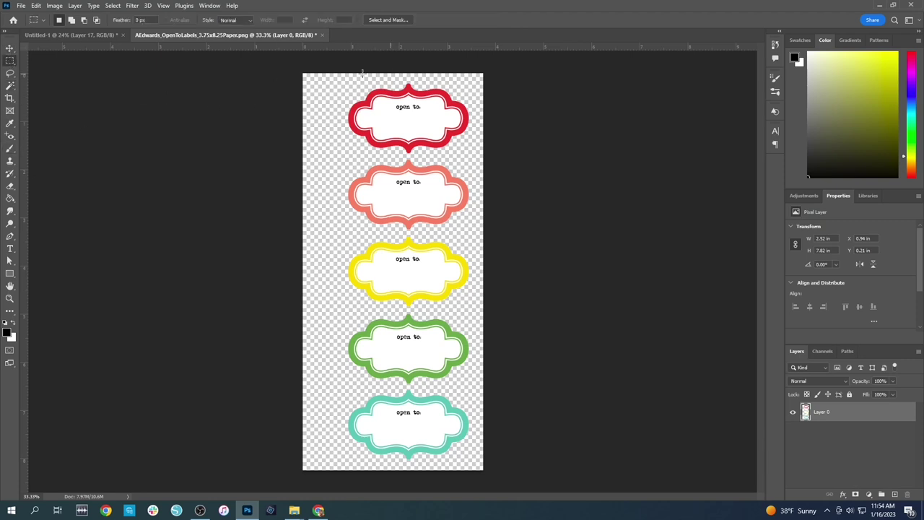
pyautogui.moveTo(333, 75); pyautogui.dragTo(492, 153)
pyautogui.rightClick(369, 112)
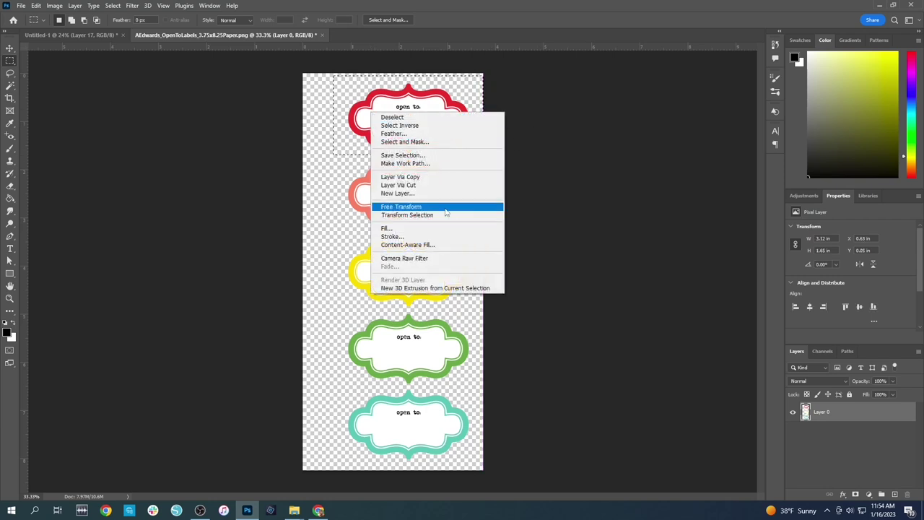
pyautogui.click(399, 177)
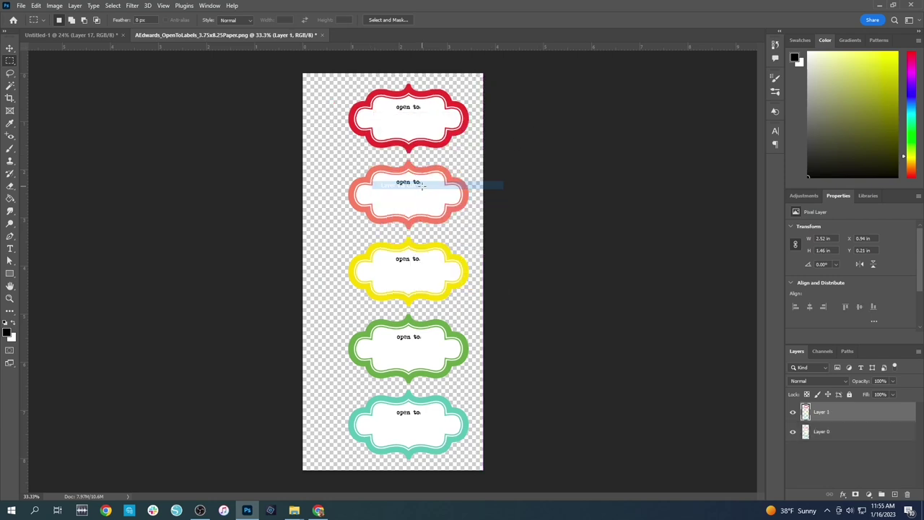
# Copy the red label into the spread and place it over the upper edge of the crawling-child photo
pyautogui.click(10, 49)
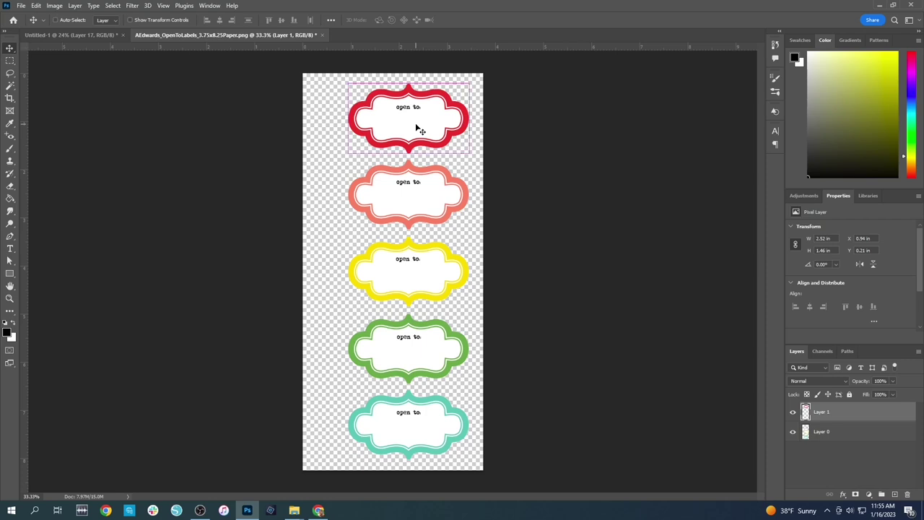
pyautogui.click(73, 34)
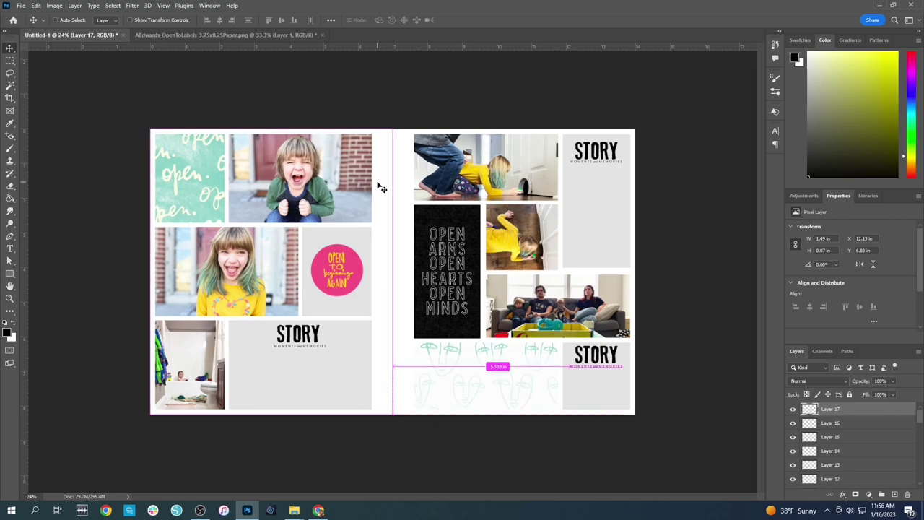
pyautogui.hotkey('ctrl', 'v')
pyautogui.moveTo(399, 272); pyautogui.dragTo(518, 142)
# Scale the crawling-child photo under the red label proportionally to 103.20%, about 4.97 x 3.73 in
pyautogui.click(490, 195)
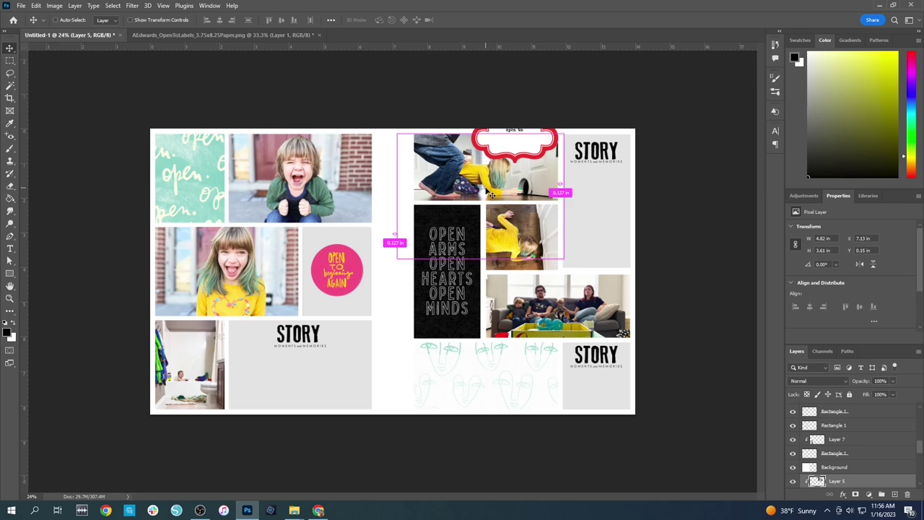
pyautogui.hotkey('ctrl', 't')
pyautogui.moveTo(563, 193); pyautogui.dragTo(558, 193)
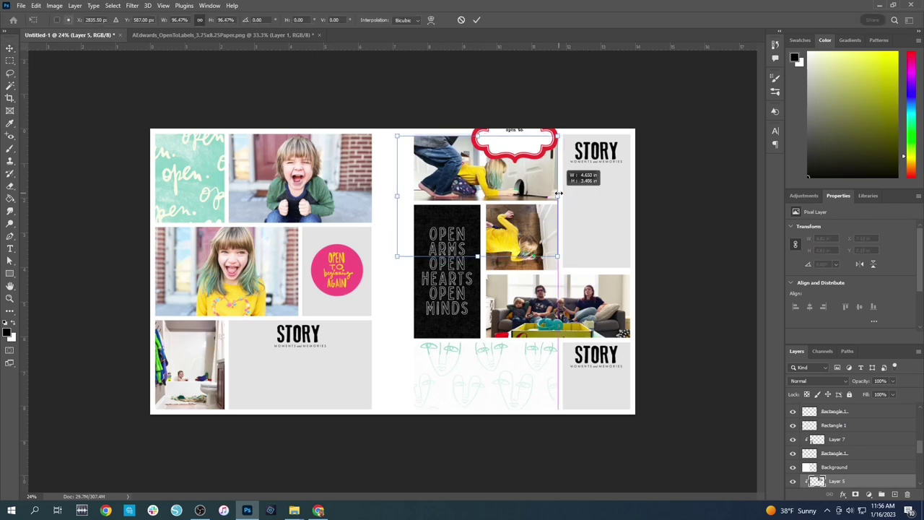
pyautogui.moveTo(396, 193); pyautogui.dragTo(408, 192)
pyautogui.moveTo(480, 168); pyautogui.dragTo(476, 159)
pyautogui.moveTo(483, 244); pyautogui.dragTo(485, 262)
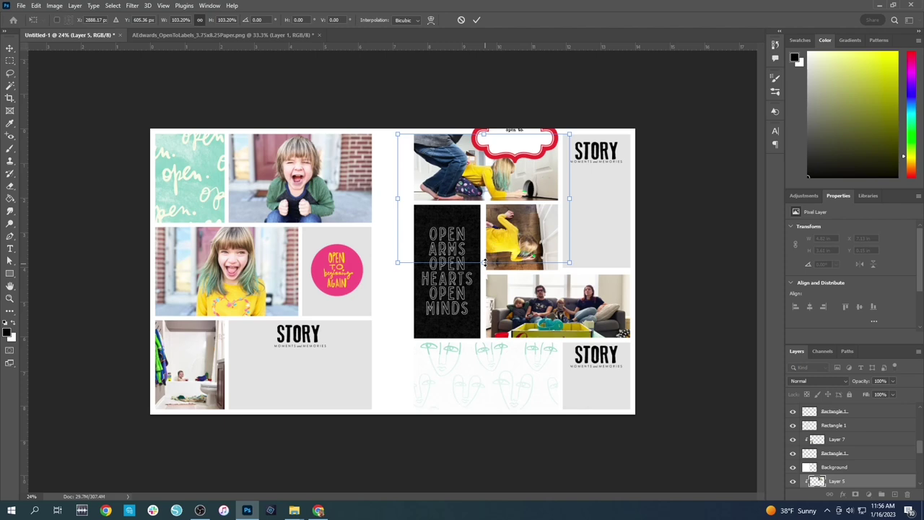
pyautogui.press('Return')
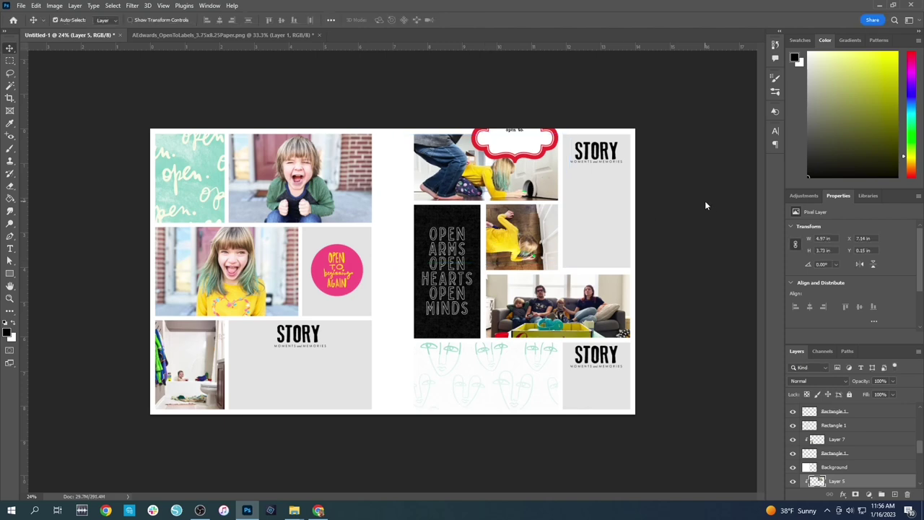
# Nudge the red label up and slightly left to about X 9.2 in, Y -0.61 in, so its wording falls off the page
pyautogui.click(518, 145)
pyautogui.press('Up')
pyautogui.press('Up')
pyautogui.press('Up')
pyautogui.press('Up')
pyautogui.press('Up')
pyautogui.press('Up')
pyautogui.press('Up')
pyautogui.press('Up')
pyautogui.press('Up')
pyautogui.press('Up')
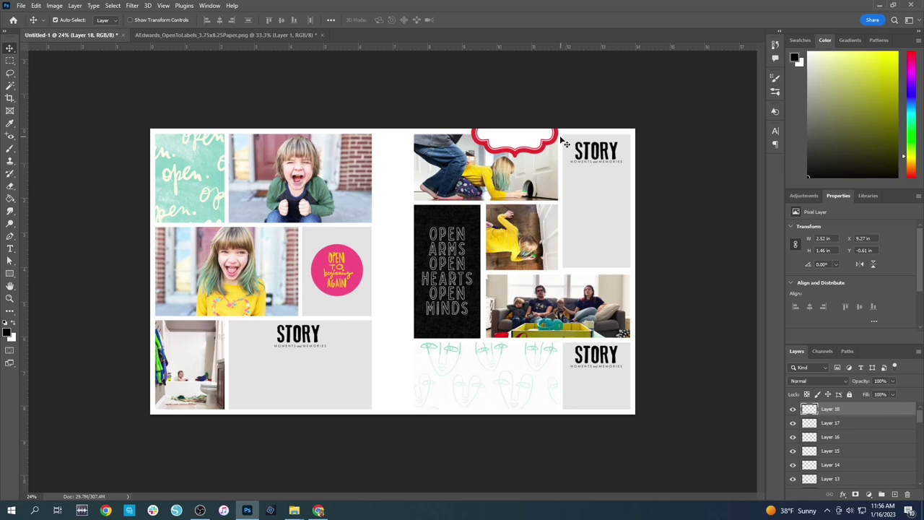
pyautogui.hotkey('shift', 'Left')
pyautogui.hotkey('shift', 'Left')
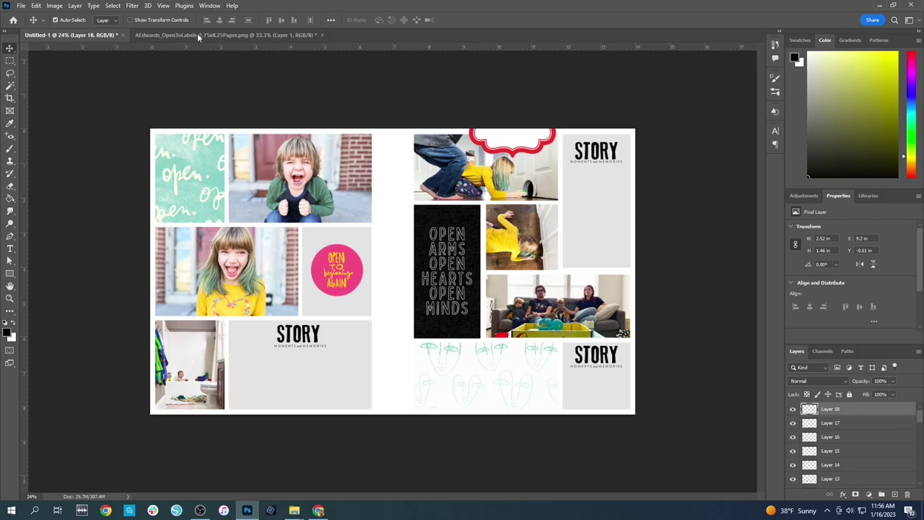
# In the labels file, select the coral "open to" label on Layer 0 and cut it onto its own layer
pyautogui.click(249, 37)
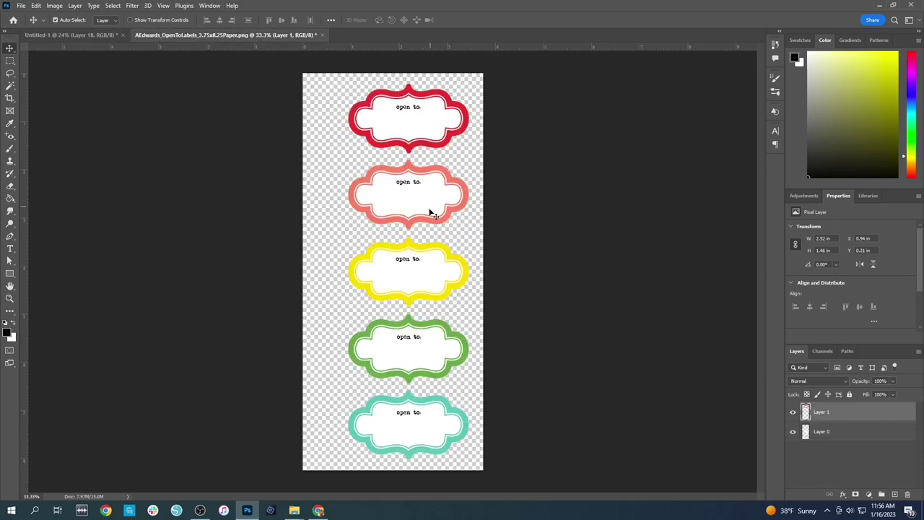
pyautogui.click(10, 61)
pyautogui.click(820, 432)
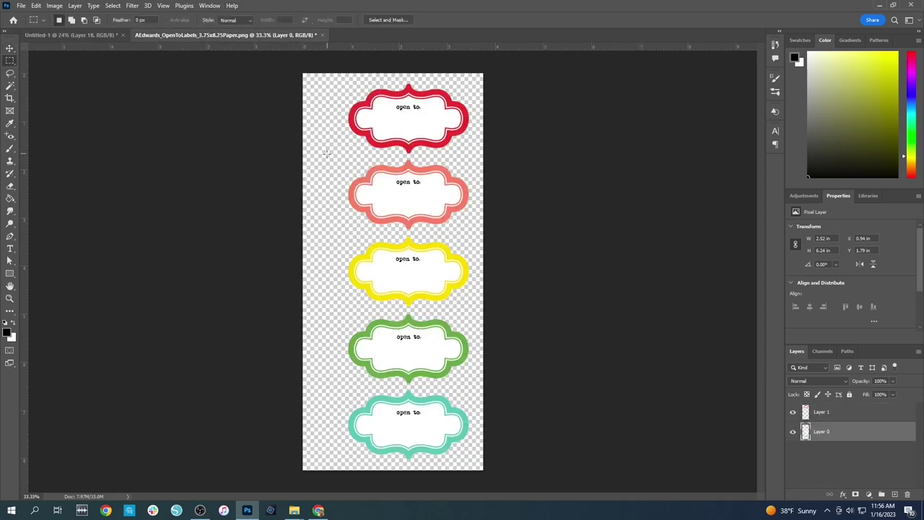
pyautogui.moveTo(327, 153); pyautogui.dragTo(496, 231)
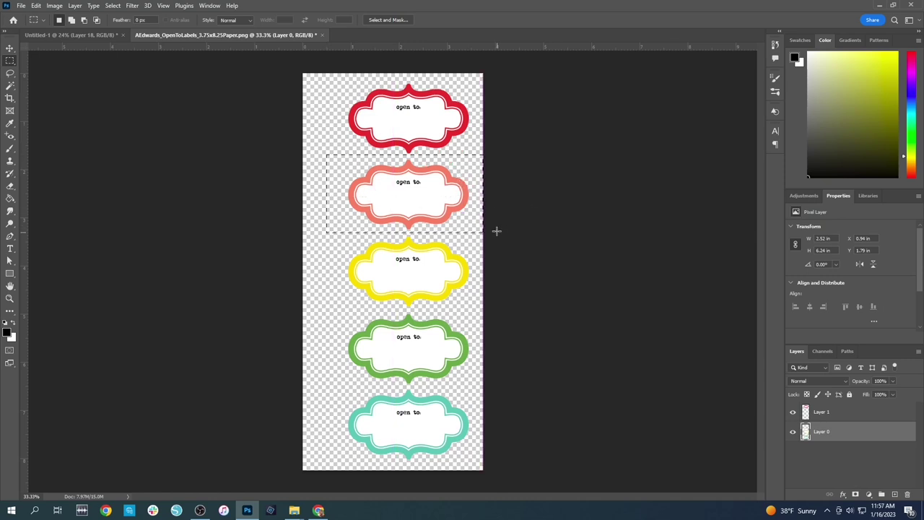
pyautogui.rightClick(373, 185)
pyautogui.click(440, 260)
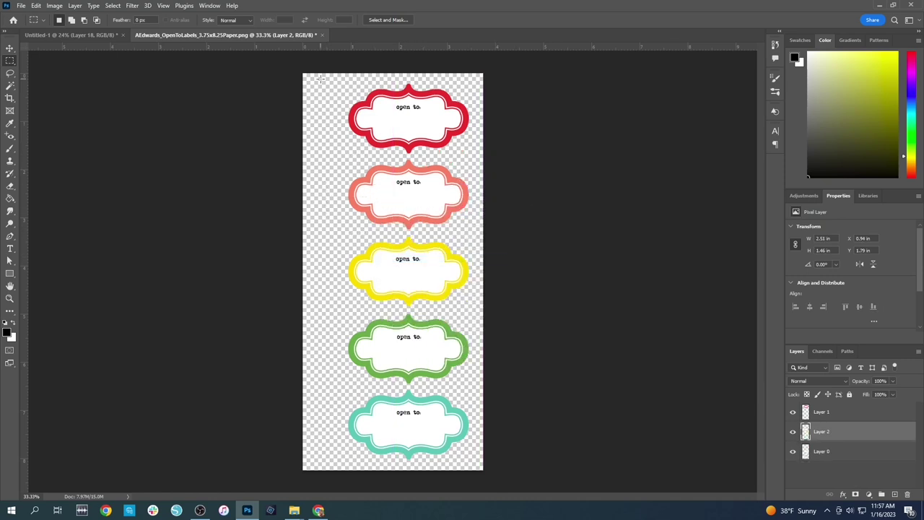
# Copy the coral label into the spread and rotate it 90° counterclockwise over the green-haired child's photo
pyautogui.click(110, 35)
pyautogui.hotkey('ctrl', 'v')
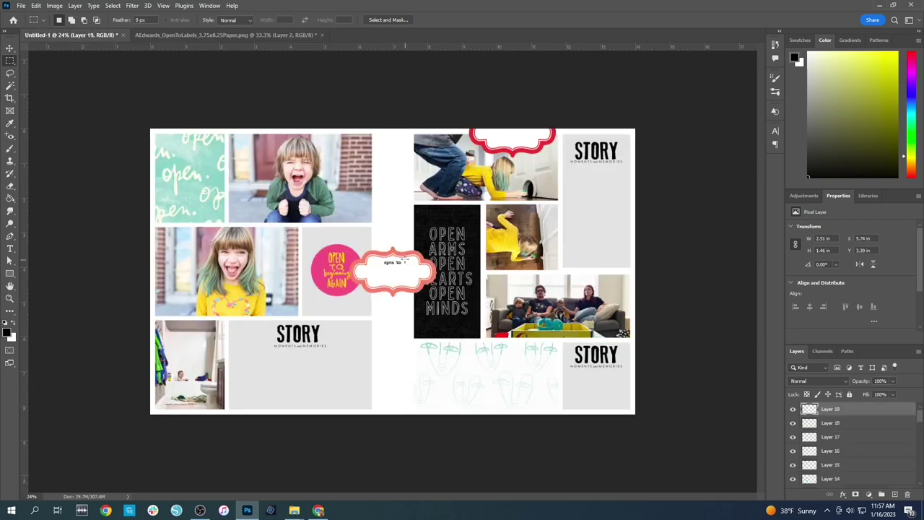
pyautogui.press('v')
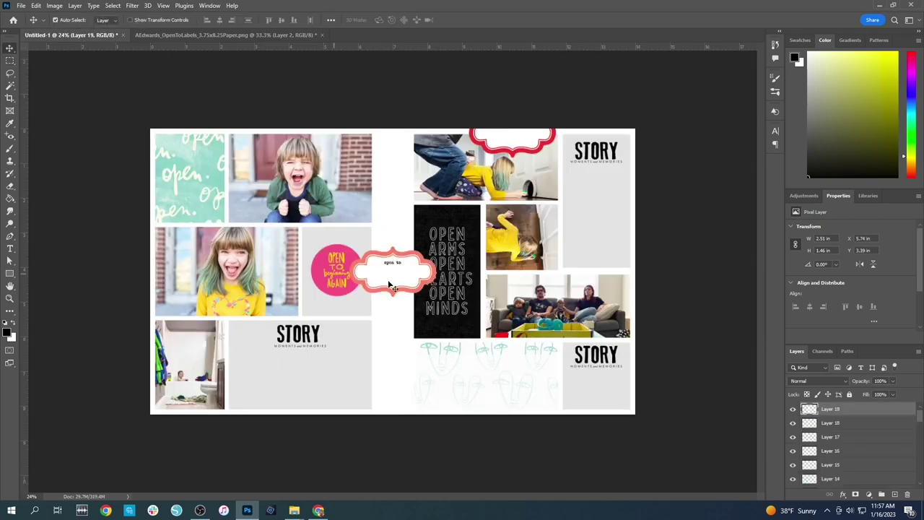
pyautogui.moveTo(390, 285); pyautogui.dragTo(221, 253)
pyautogui.hotkey('ctrl', 't')
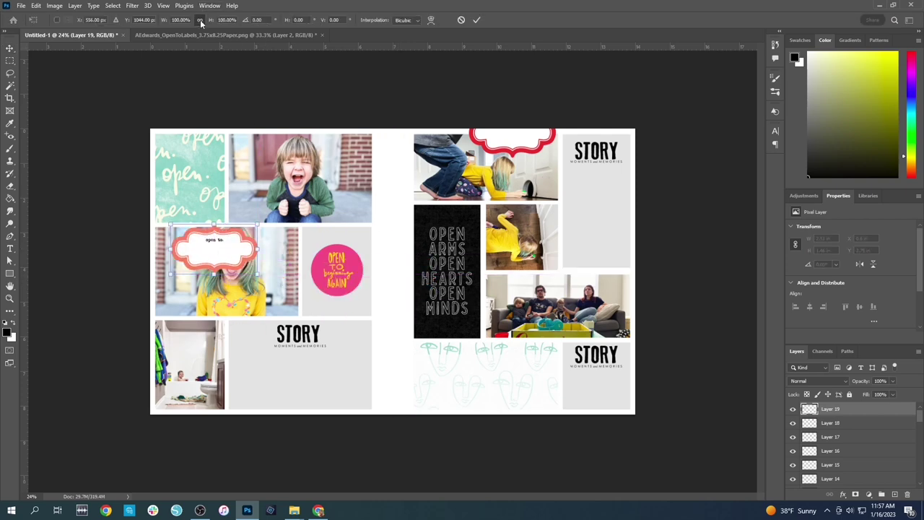
pyautogui.click(254, 19)
pyautogui.write('90')
pyautogui.press('Return')
pyautogui.press('Return')
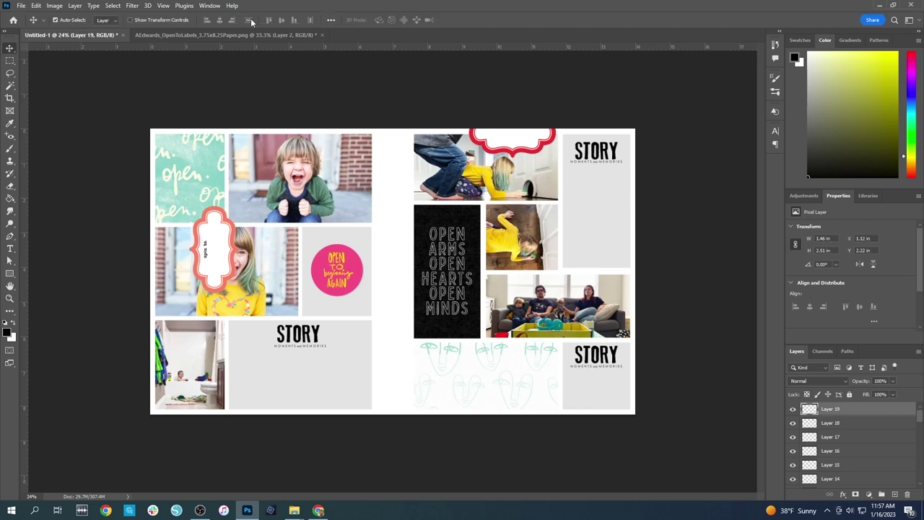
# Hang the coral label off the spread's left edge beside the green-haired child's photo, at about X -0.51 in, Y 2.83 in
pyautogui.moveTo(209, 250); pyautogui.dragTo(150, 265)
pyautogui.press('Down')
pyautogui.press('Down')
pyautogui.press('Down')
pyautogui.press('Down')
pyautogui.press('Down')
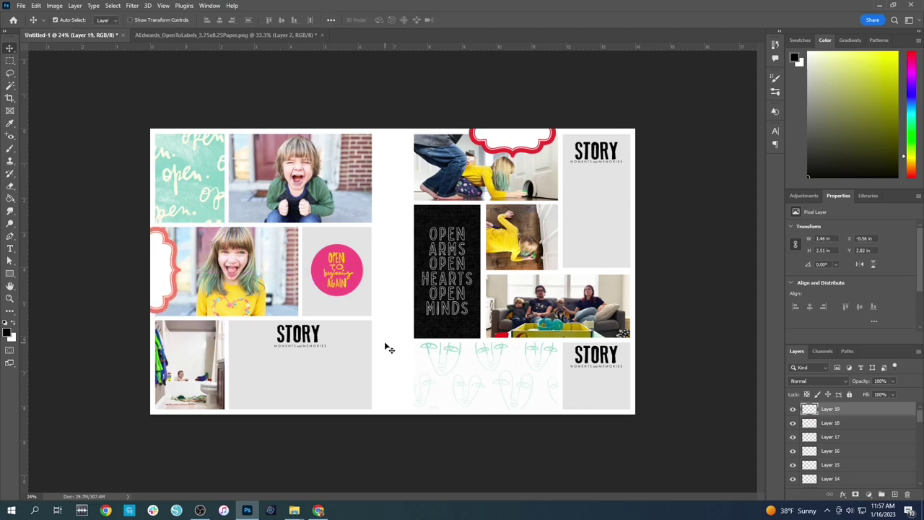
pyautogui.press('Right')
pyautogui.press('Right')
pyautogui.press('Right')
pyautogui.press('Right')
pyautogui.press('Left')
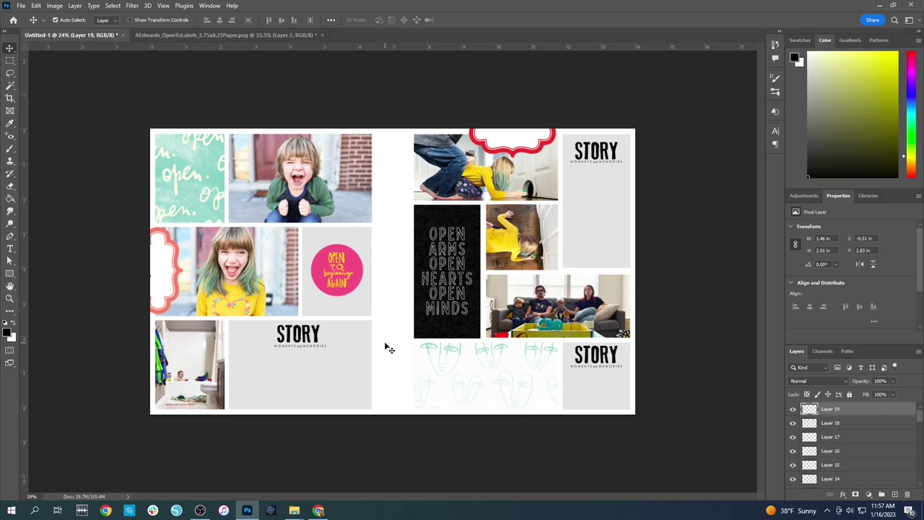
# In the labels file, select the yellow "open to" label on Layer 0 and cut it onto its own layer
pyautogui.click(189, 35)
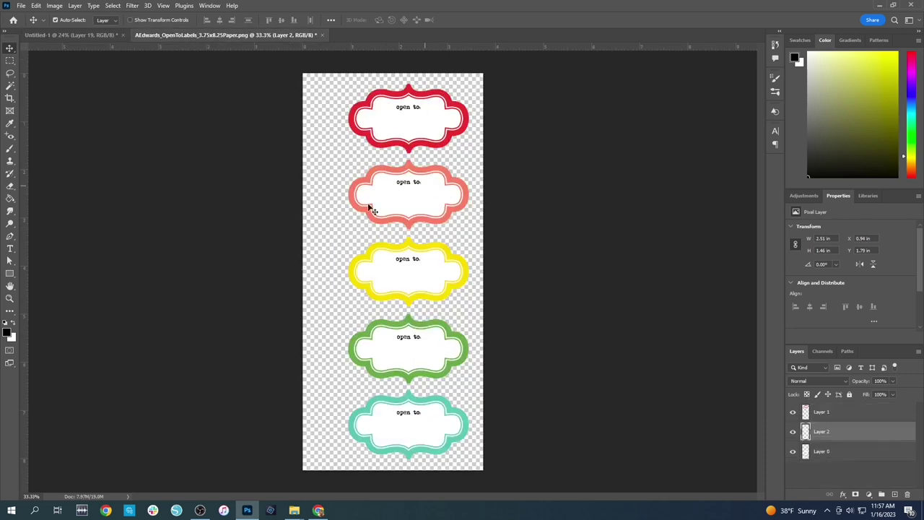
pyautogui.click(10, 60)
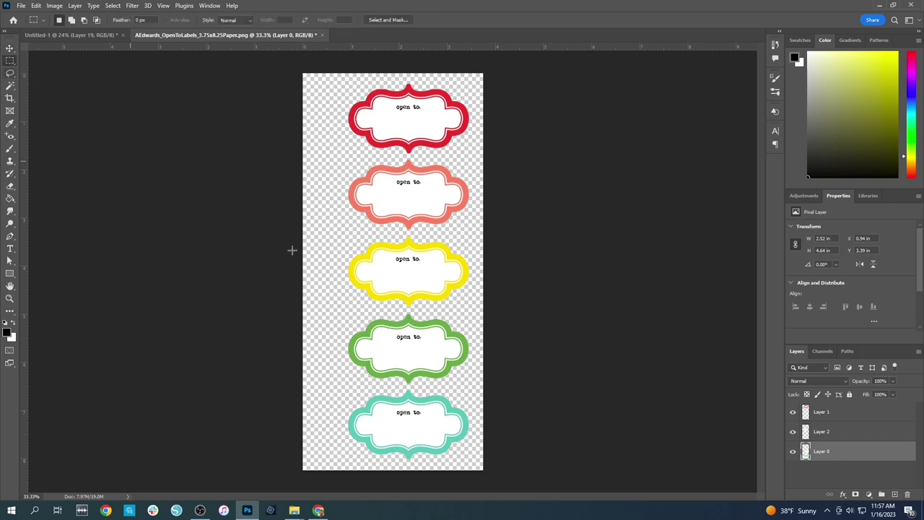
pyautogui.moveTo(320, 232); pyautogui.dragTo(500, 308)
pyautogui.rightClick(435, 272)
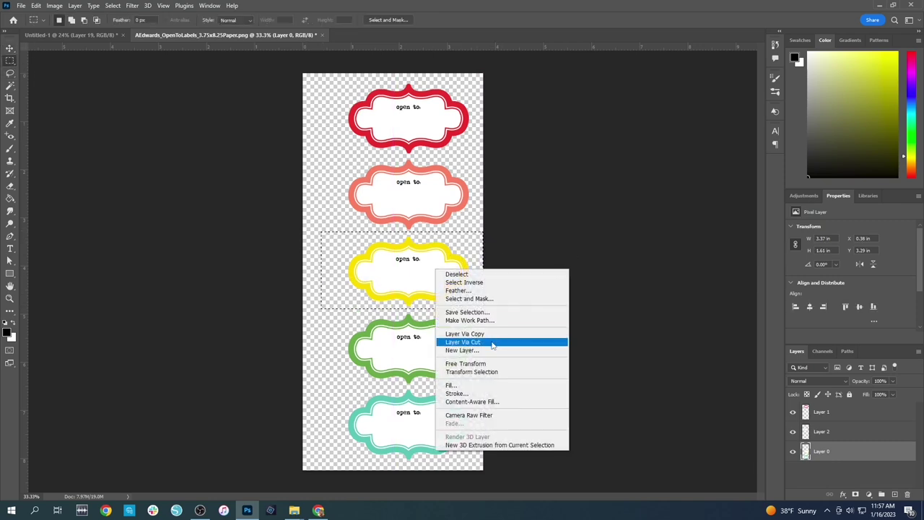
pyautogui.click(490, 341)
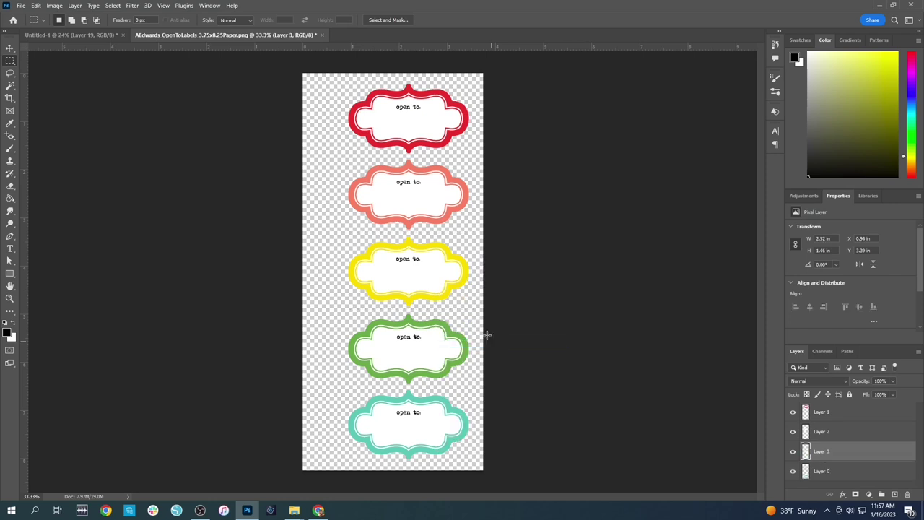
# Copy the yellow label into the spread and rotate it 90° clockwise
pyautogui.click(94, 35)
pyautogui.hotkey('ctrl', 'v')
pyautogui.hotkey('ctrl', 't')
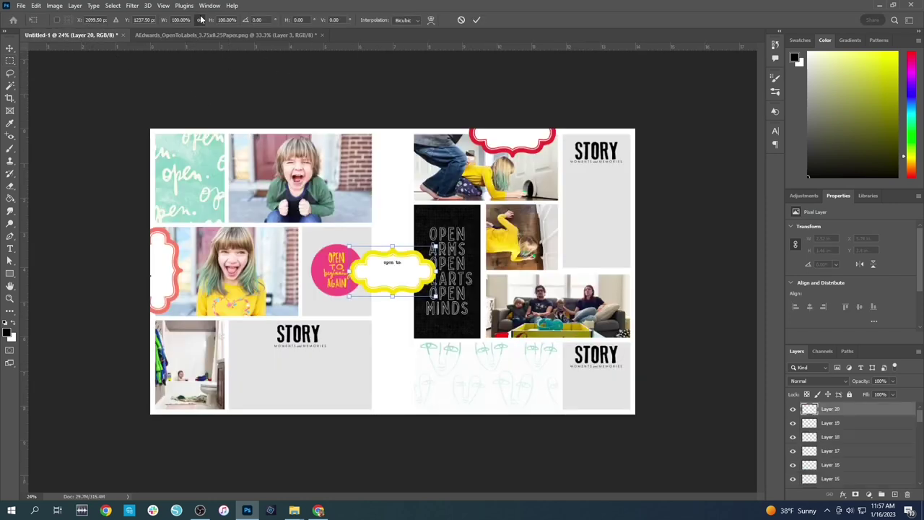
pyautogui.write('90')
pyautogui.press('Return')
pyautogui.press('Return')
# Place the yellow label over the right edge of the laughing-boy photo, at about X 5.54 in, Y 0.15 in
pyautogui.hotkey('ctrl', 't')
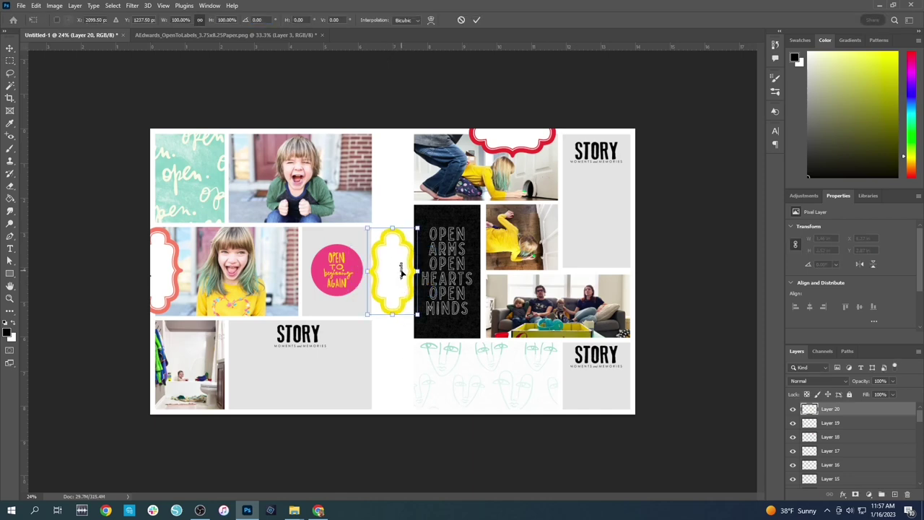
pyautogui.moveTo(397, 264); pyautogui.dragTo(375, 182)
pyautogui.press('Return')
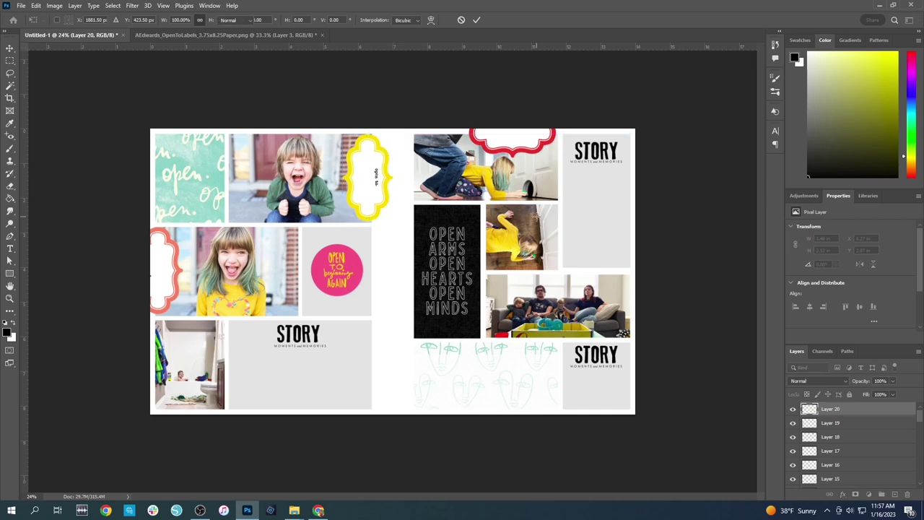
pyautogui.press('m')
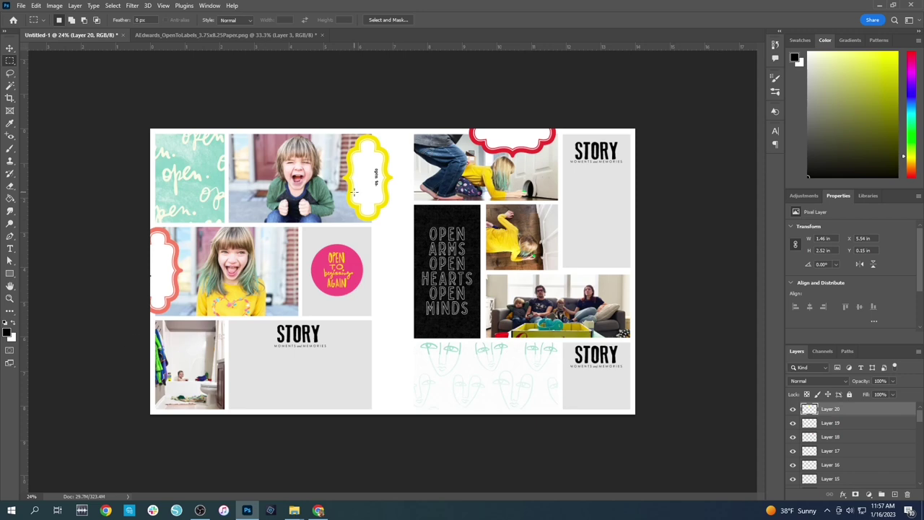
# In the labels file, select the green "open to" label on Layer 0 and cut it onto its own layer
pyautogui.click(184, 34)
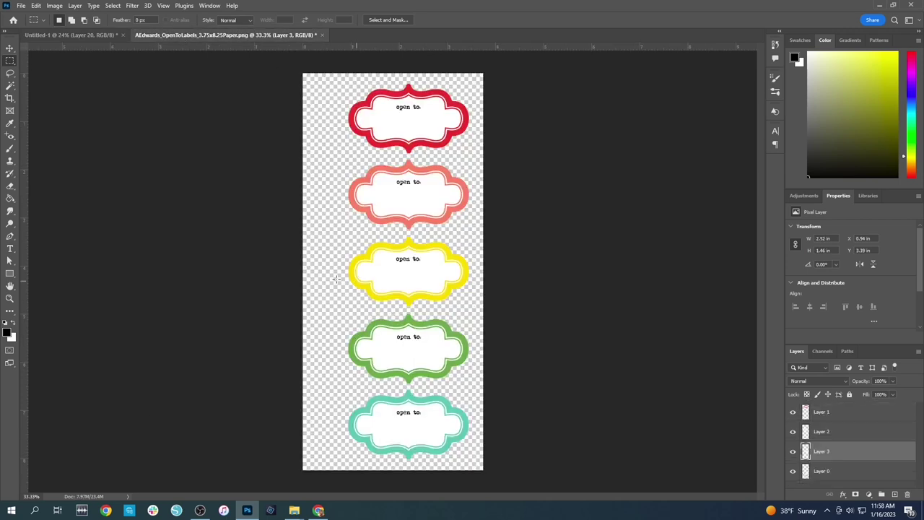
pyautogui.press('v')
pyautogui.click(382, 353)
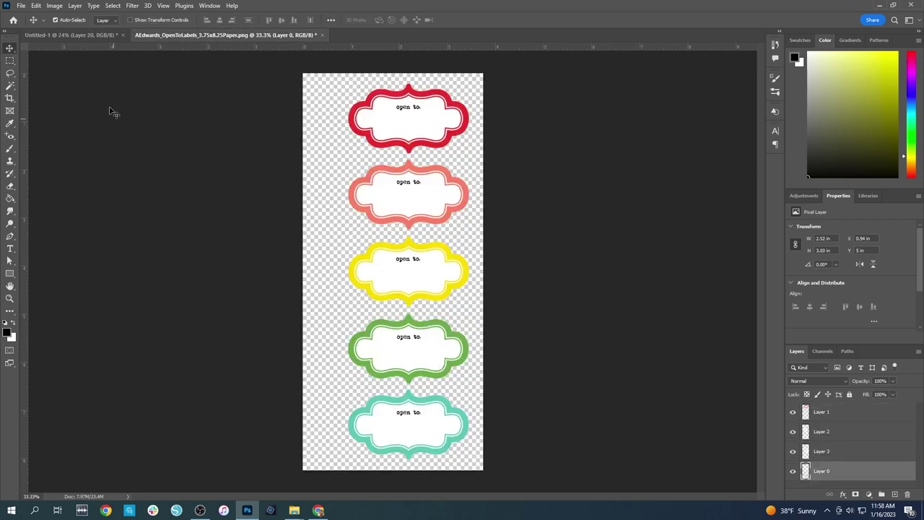
pyautogui.click(9, 62)
pyautogui.moveTo(323, 309); pyautogui.dragTo(495, 385)
pyautogui.rightClick(442, 350)
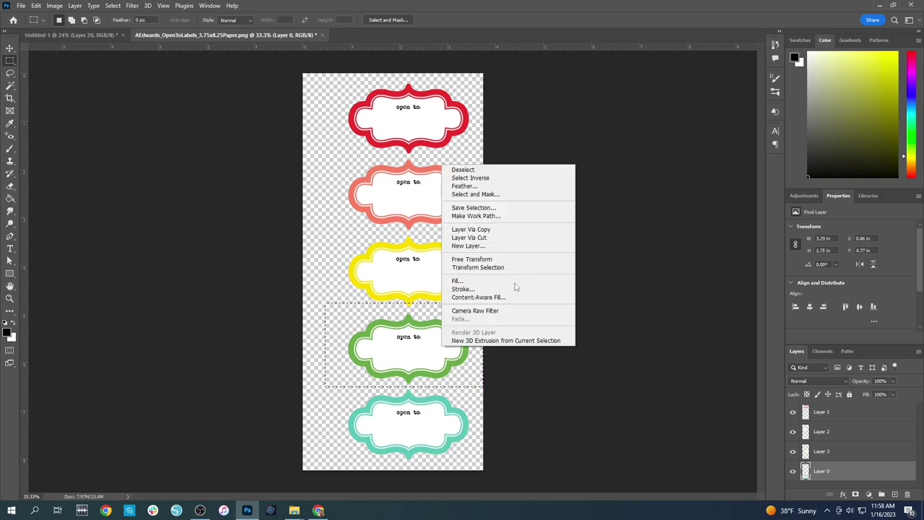
pyautogui.click(497, 241)
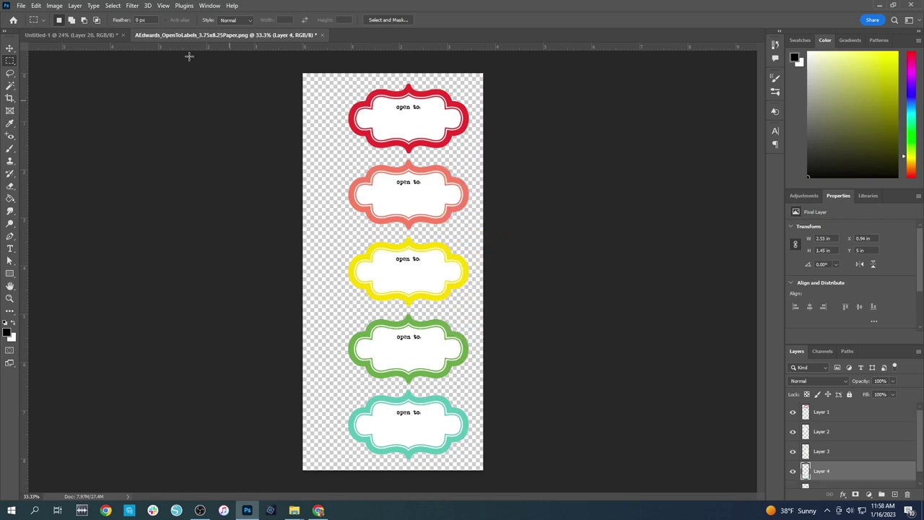
# Copy the green label into the spread and place it over the bathroom photo's right edge, at about X 1.3 in, Y 5.53 in
pyautogui.click(87, 34)
pyautogui.hotkey('ctrl', 'v')
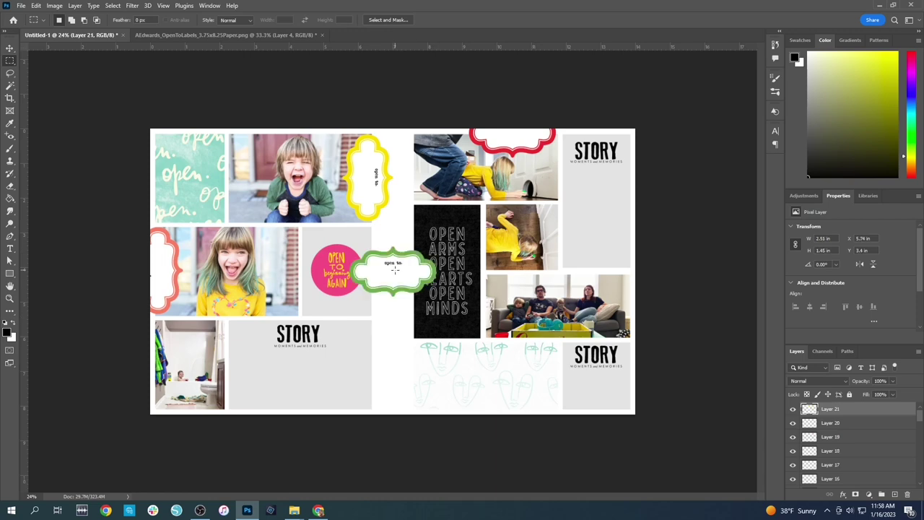
pyautogui.press('v')
pyautogui.moveTo(398, 275); pyautogui.dragTo(240, 346)
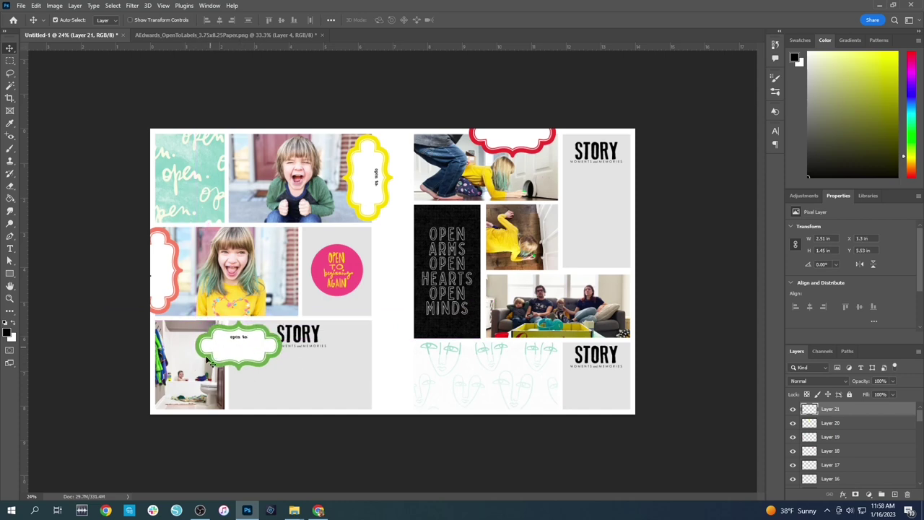
# Bring the teal "open to" label from the labels file into the spread's right-hand page
pyautogui.click(194, 36)
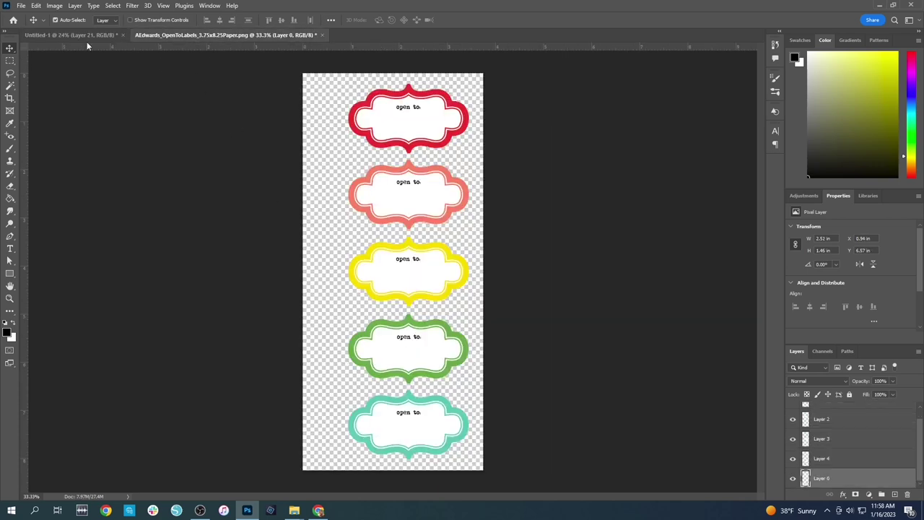
pyautogui.moveTo(88, 44); pyautogui.dragTo(579, 221)
# Scale the family-on-couch photo down to about 93.15% within its frame, keeping it unrotated
pyautogui.click(579, 311)
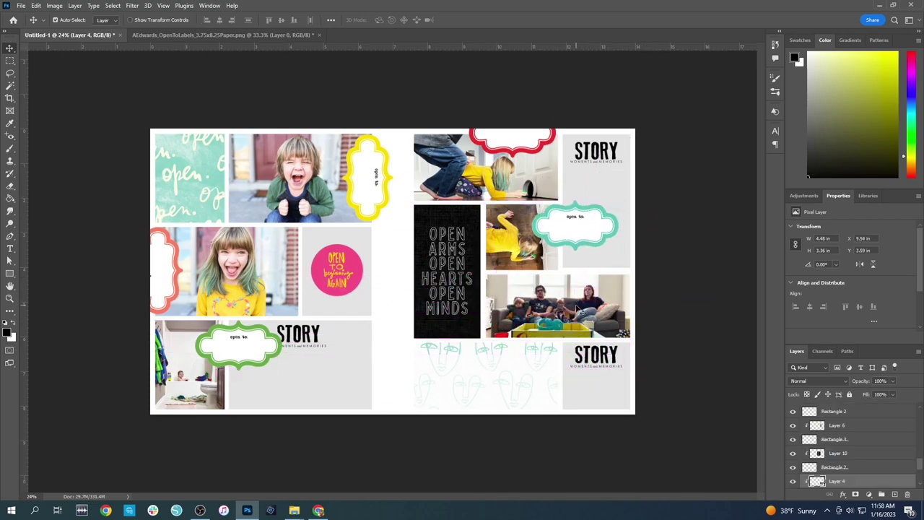
pyautogui.hotkey('ctrl', 't')
pyautogui.moveTo(480, 310); pyautogui.dragTo(485, 310)
pyautogui.moveTo(635, 311); pyautogui.dragTo(630, 311)
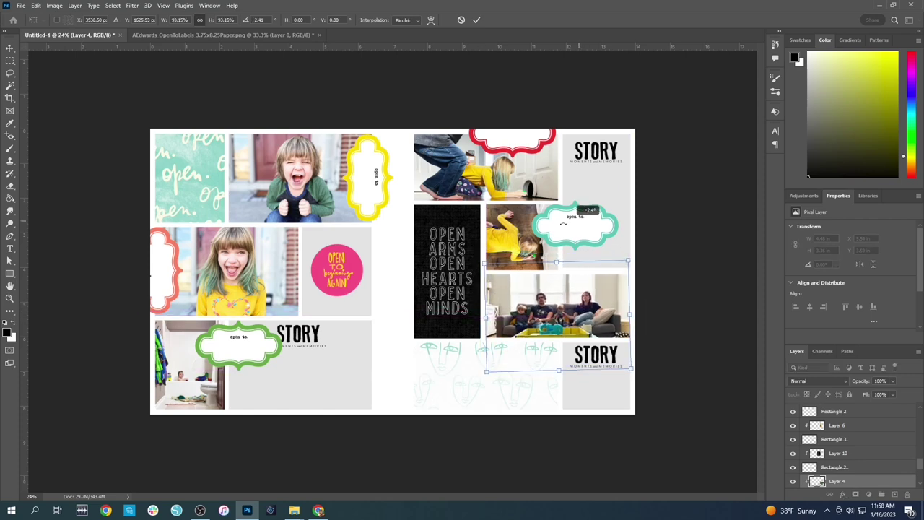
pyautogui.moveTo(597, 227); pyautogui.dragTo(552, 219)
pyautogui.hotkey('ctrl', 'z')
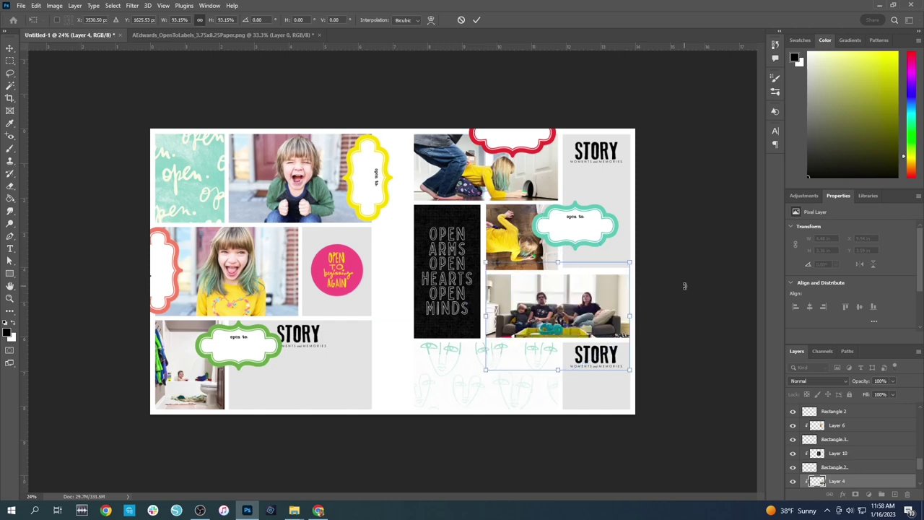
pyautogui.press('Return')
# Move the teal label over the couch photo's upper-left corner, at about X 8.92 in, Y 3.57 in
pyautogui.moveTo(594, 231); pyautogui.dragTo(525, 284)
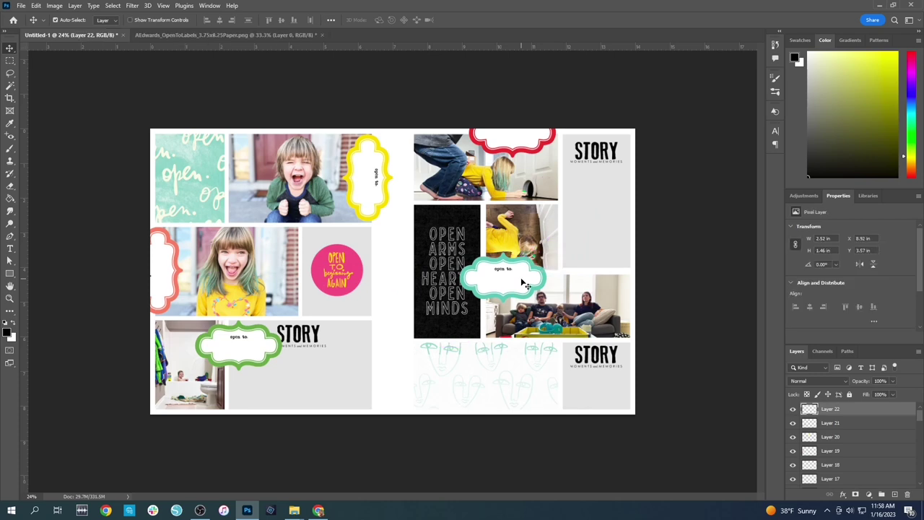
pyautogui.click(728, 364)
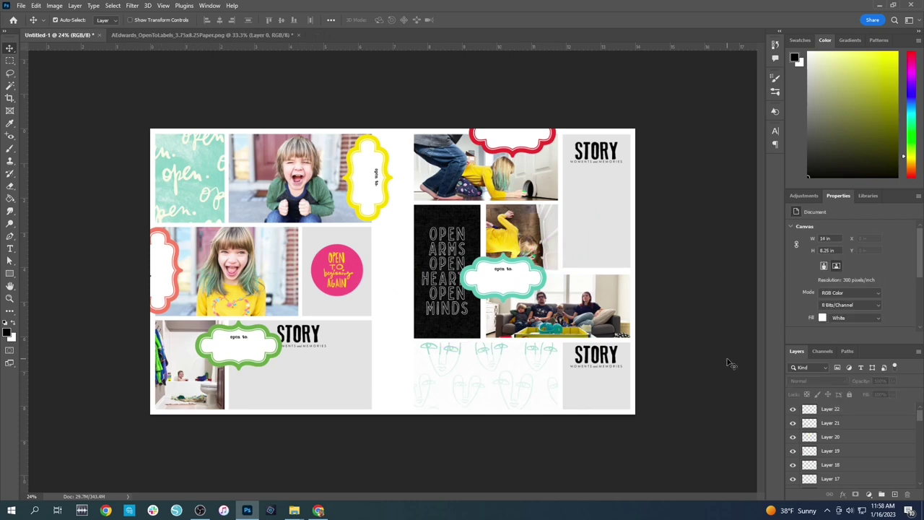
pyautogui.click(513, 294)
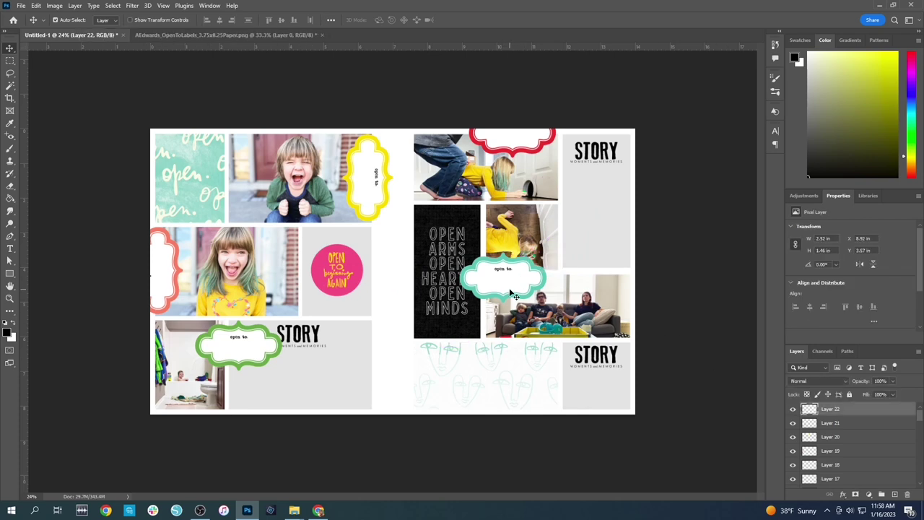
# Rename the frame layer that clips the family-on-couch photo to "Couch Family"
pyautogui.click(617, 329)
pyautogui.scroll(-1, 865, 478)
pyautogui.click(843, 468)
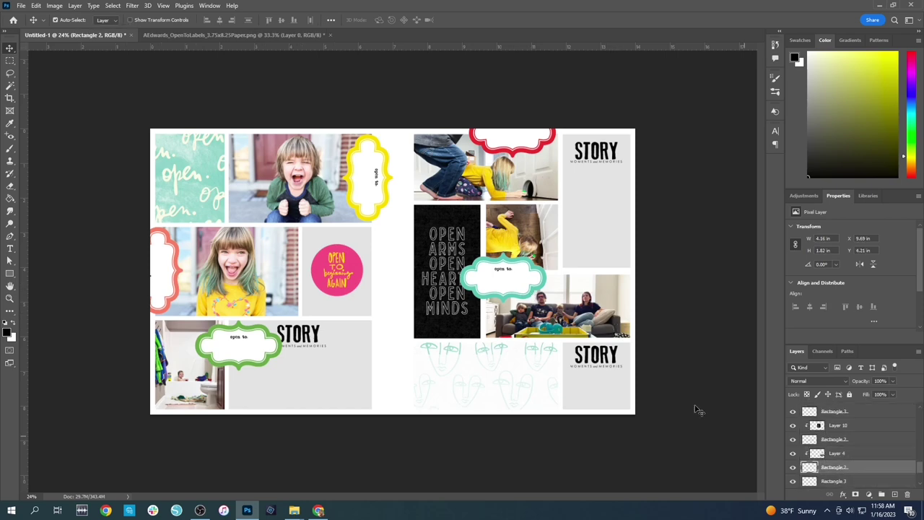
pyautogui.doubleClick(835, 467)
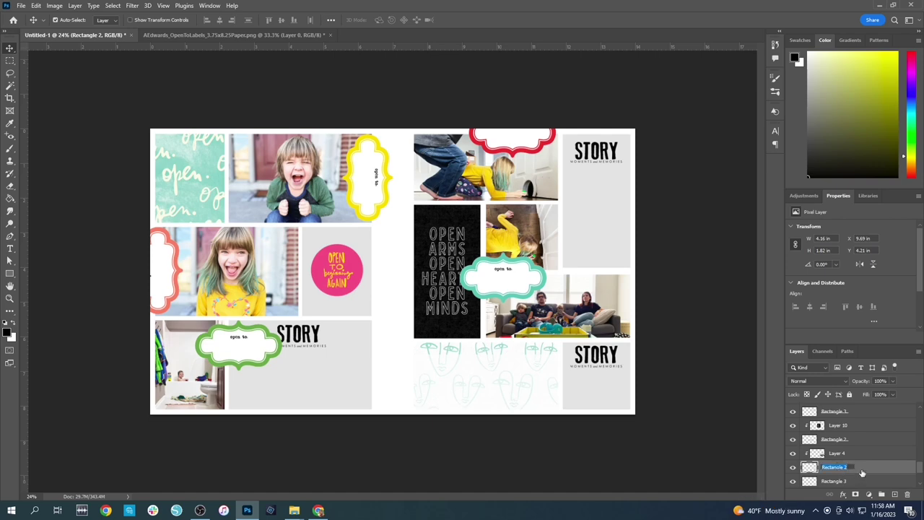
pyautogui.write('Couch Family')
pyautogui.press('Return')
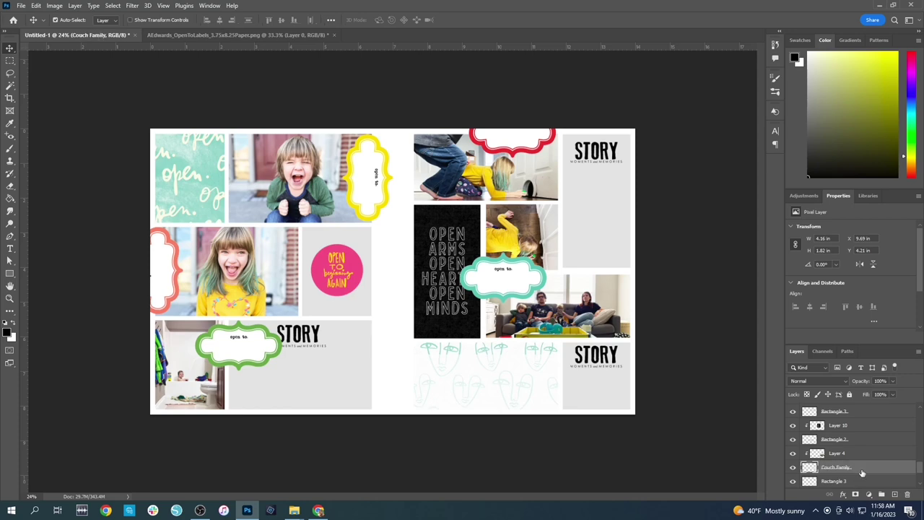
# Restack the teal label's layer directly above the couch photo's Layer 4 and clip it to the Couch Family frame
pyautogui.click(504, 283)
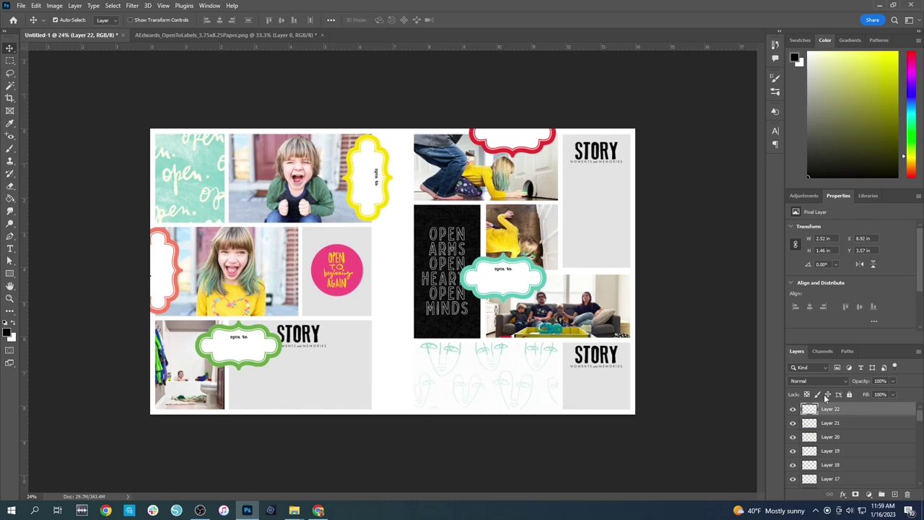
pyautogui.scroll(-3, 835, 425)
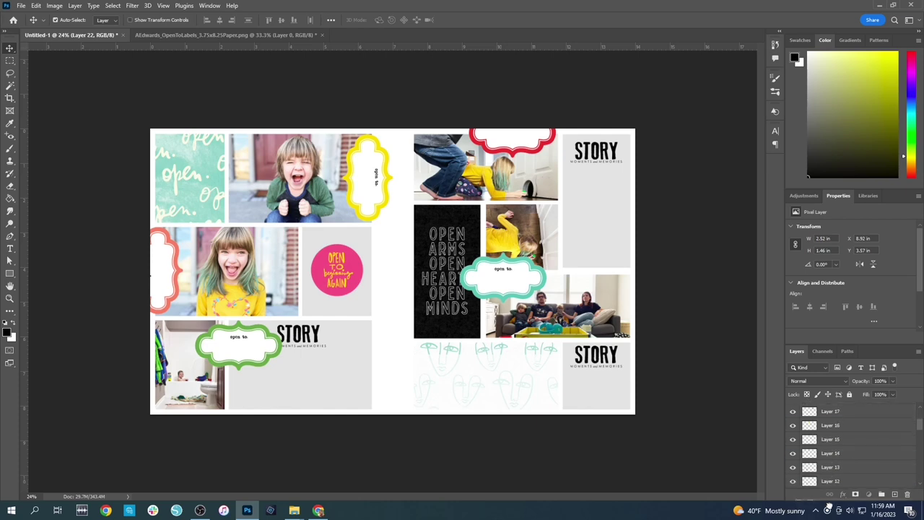
pyautogui.moveTo(829, 505); pyautogui.dragTo(830, 420)
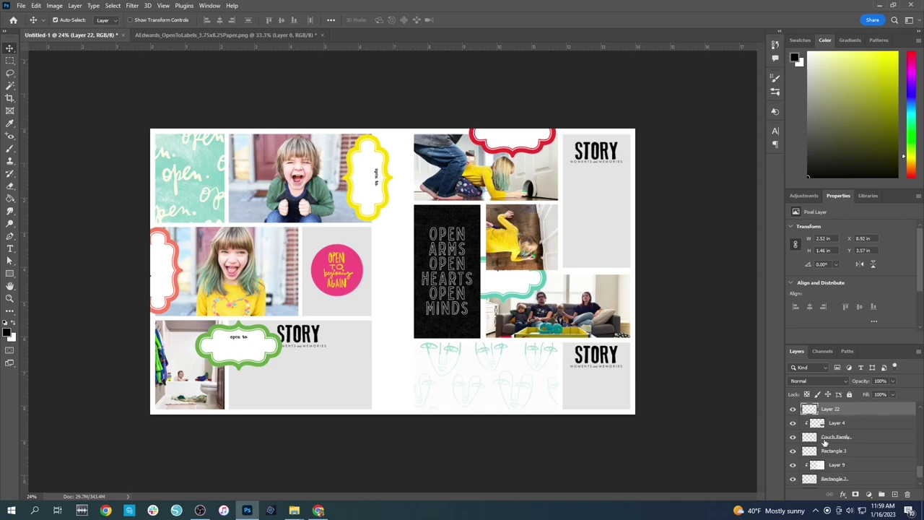
pyautogui.rightClick(835, 411)
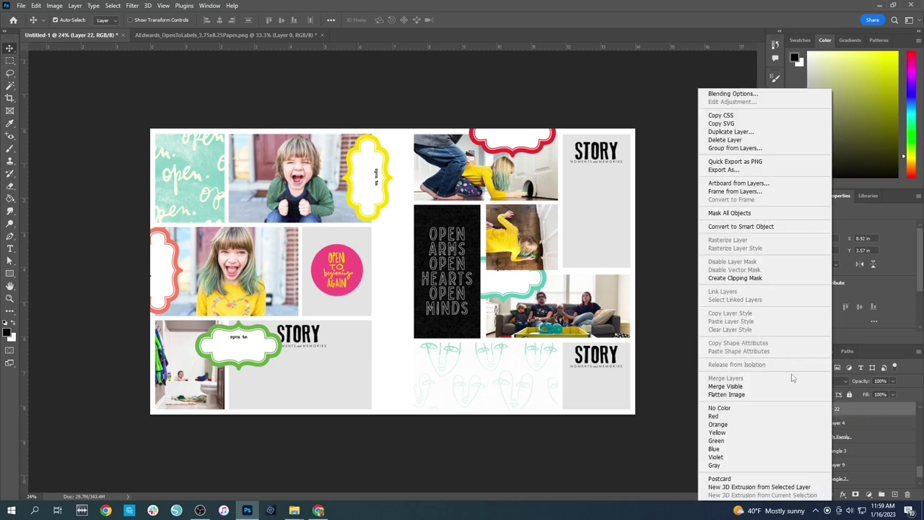
pyautogui.click(734, 278)
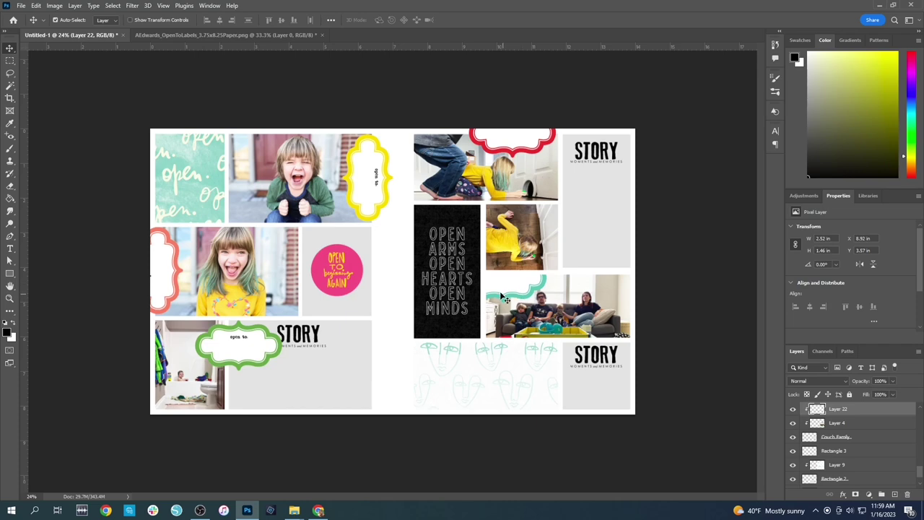
# Slide the clipped teal label to the middle of the couch photo's upper edge
pyautogui.moveTo(499, 291); pyautogui.dragTo(576, 276)
pyautogui.click(686, 298)
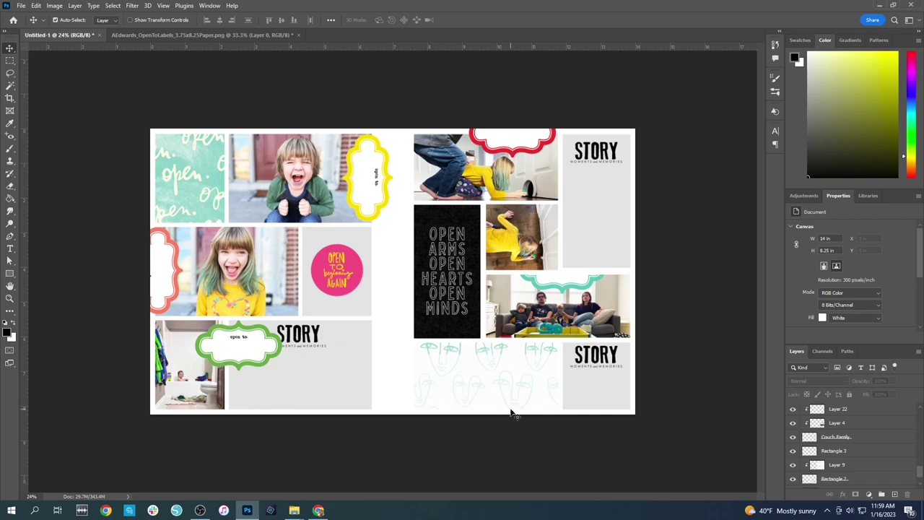
pyautogui.click(240, 348)
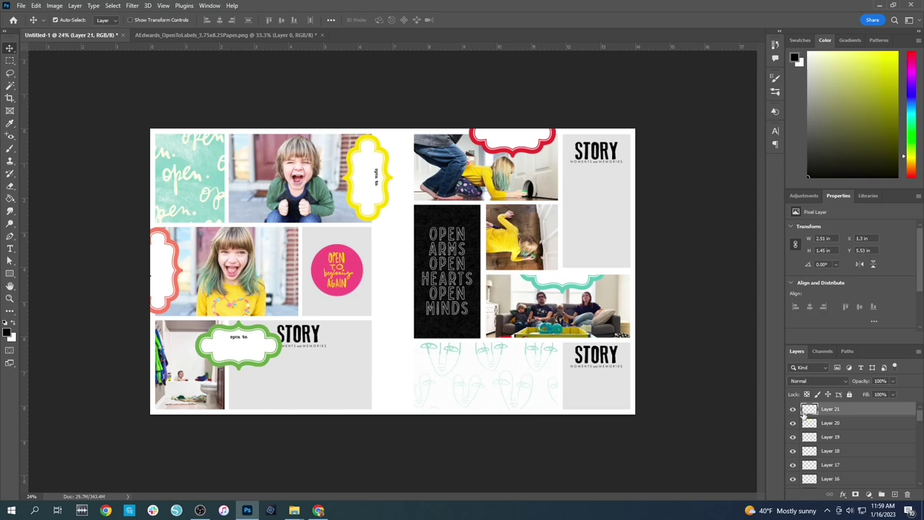
pyautogui.click(436, 460)
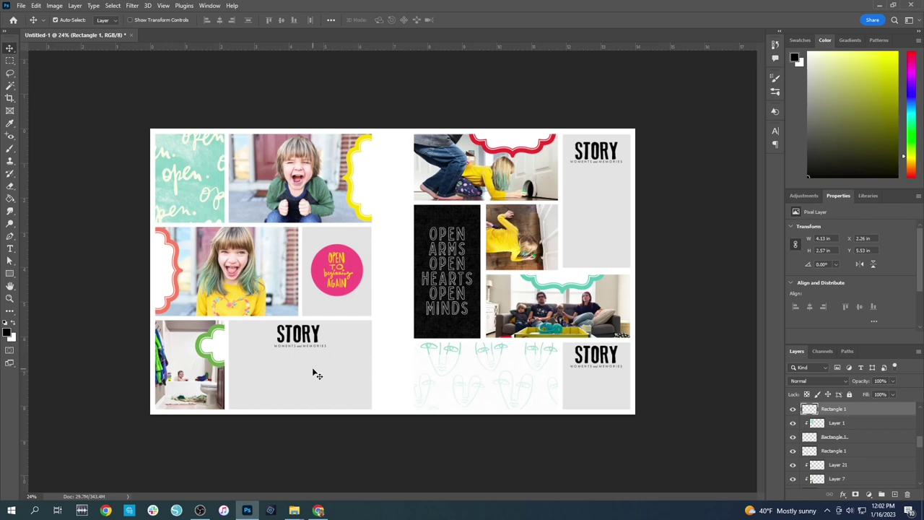
# Add a left-aligned placeholder paragraph in 9 pt Remington Noiseless below the STORY title on the left page's wide gray card
pyautogui.click(10, 248)
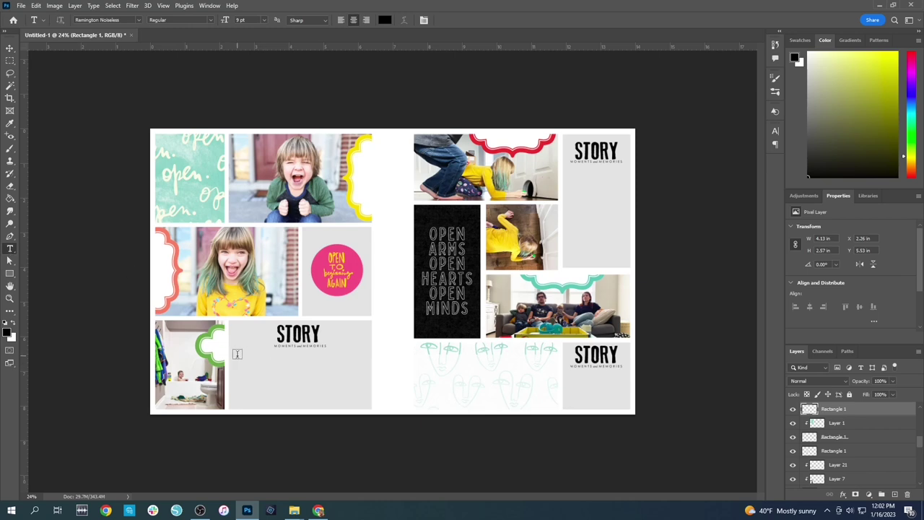
pyautogui.moveTo(239, 353); pyautogui.dragTo(363, 403)
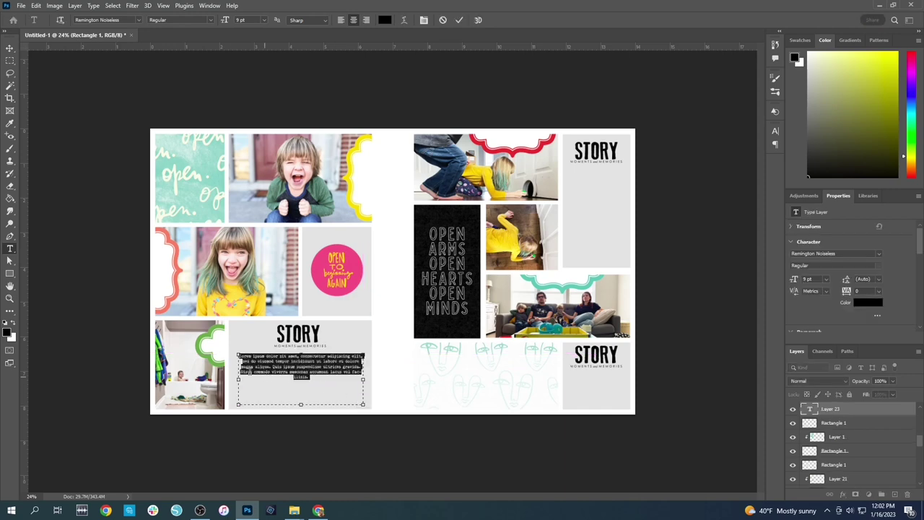
pyautogui.moveTo(236, 380); pyautogui.dragTo(233, 380)
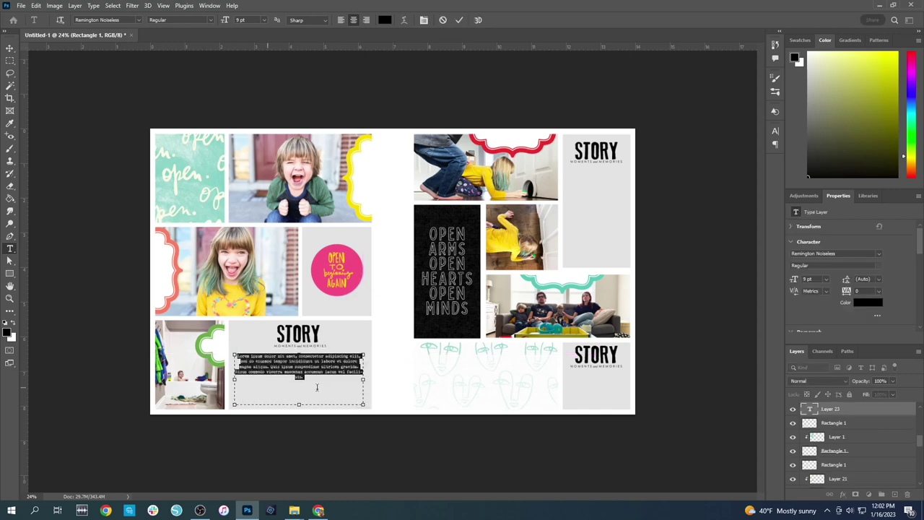
pyautogui.click(341, 20)
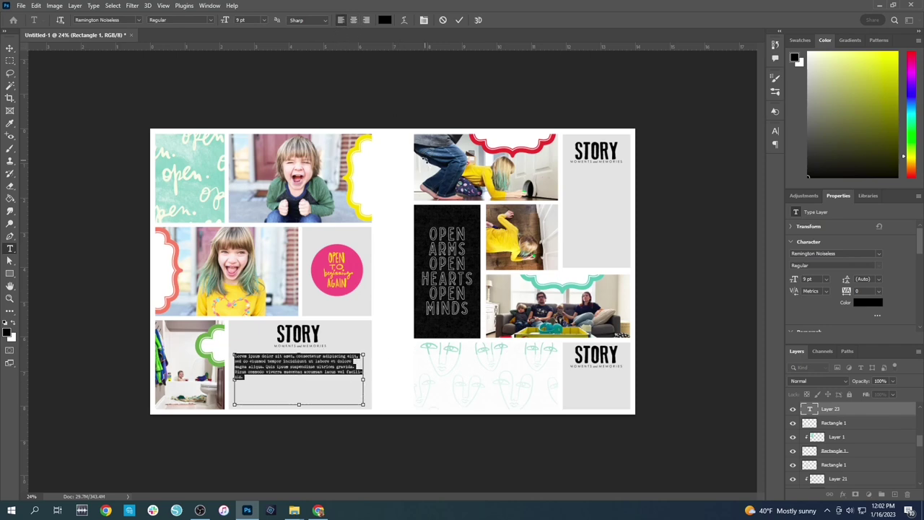
pyautogui.click(425, 159)
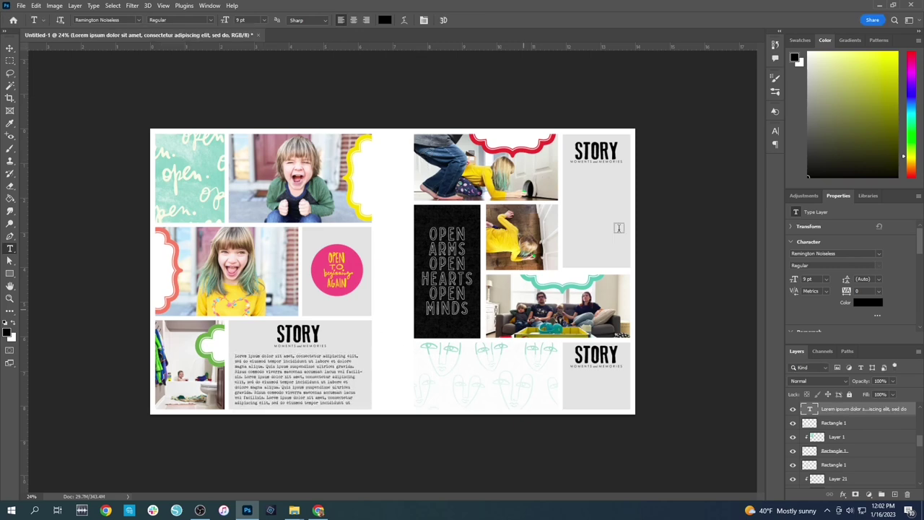
# Add placeholder paragraphs below the STORY titles on the right page's tall gray card and small lower gray card
pyautogui.moveTo(570, 171); pyautogui.dragTo(621, 263)
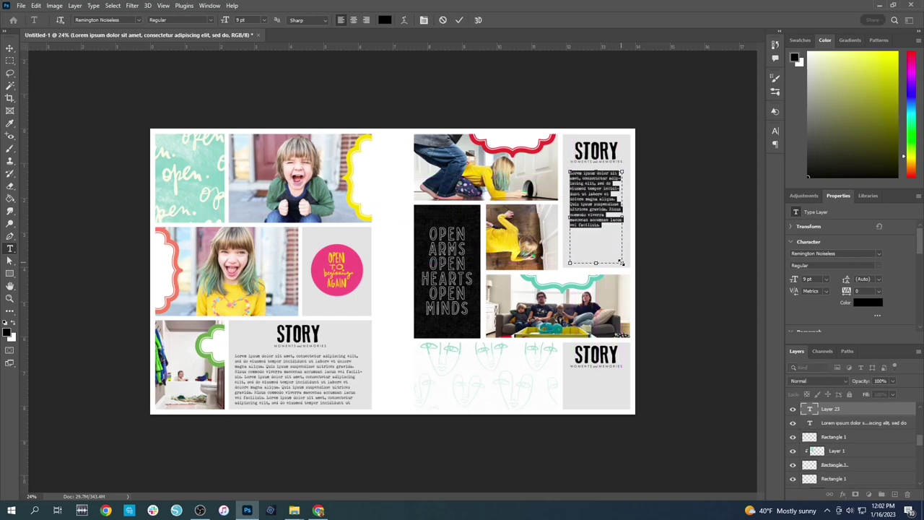
pyautogui.hotkey('ctrl', 'Return')
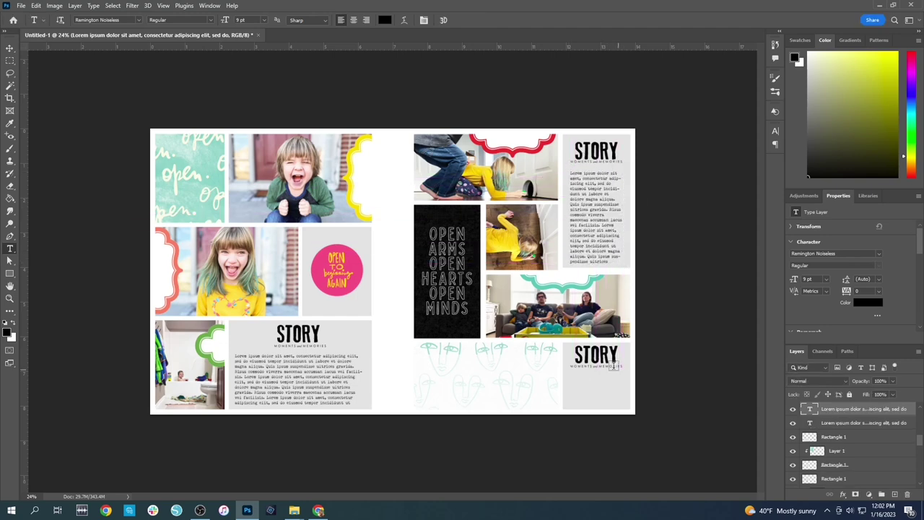
pyautogui.moveTo(571, 374); pyautogui.dragTo(622, 403)
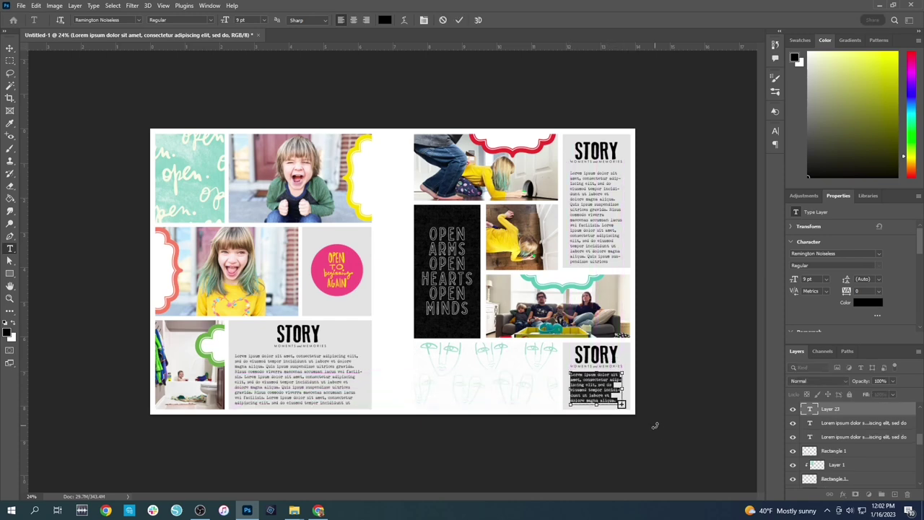
pyautogui.hotkey('ctrl', 'Return')
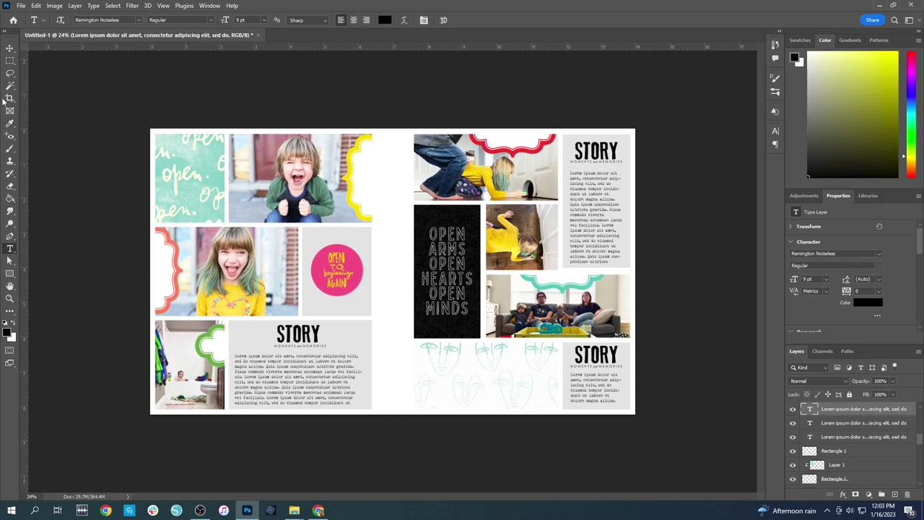
pyautogui.click(10, 48)
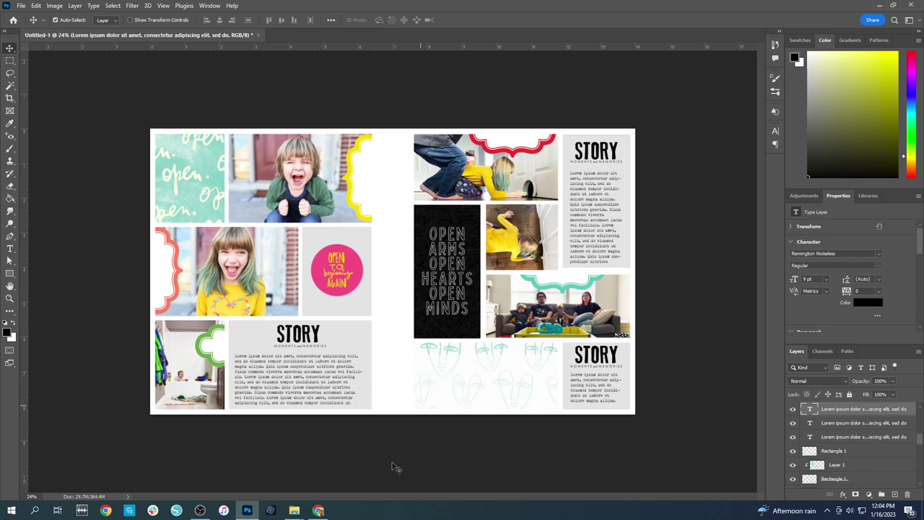
# Switch to a new File Explorer window and open the Etsy Shop folder
pyautogui.moveTo(294, 511)
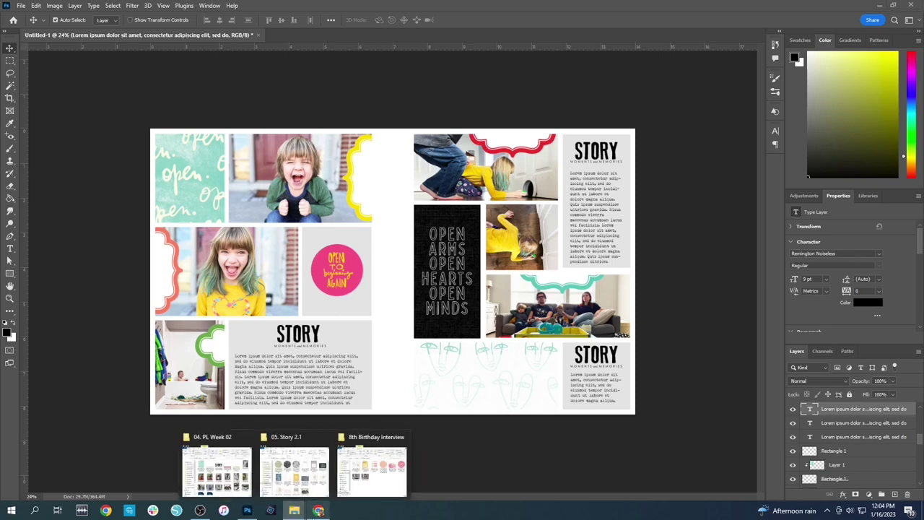
pyautogui.middleClick(295, 510)
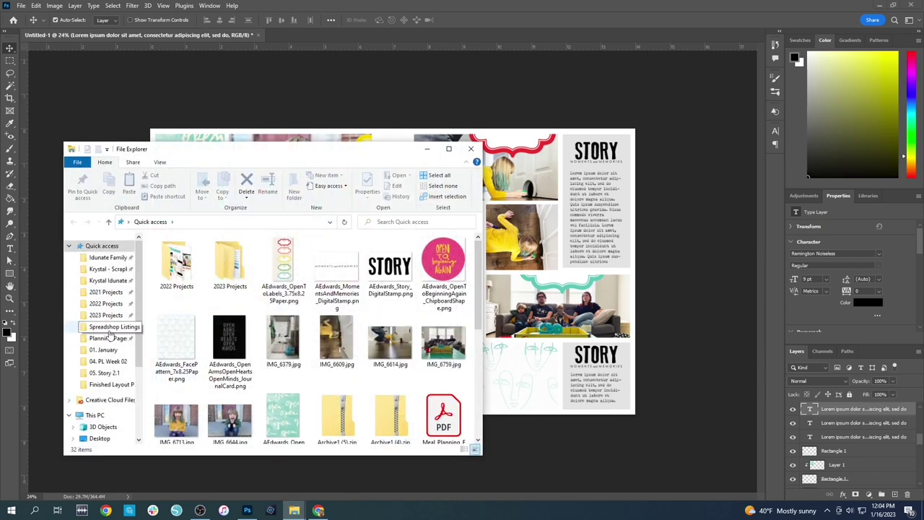
pyautogui.click(115, 281)
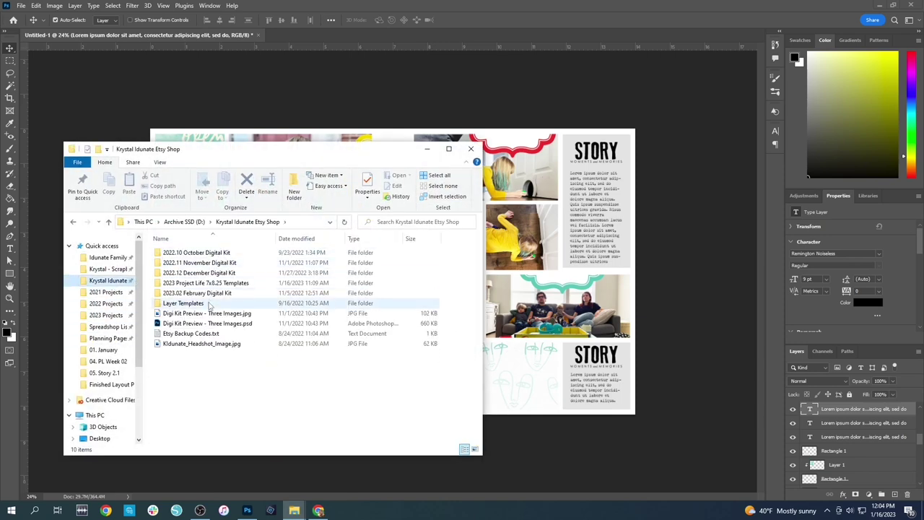
# Review the 05 layer template PDF in the 2023 Project Life 7x8.25 Templates folder and close both windows
pyautogui.doubleClick(215, 283)
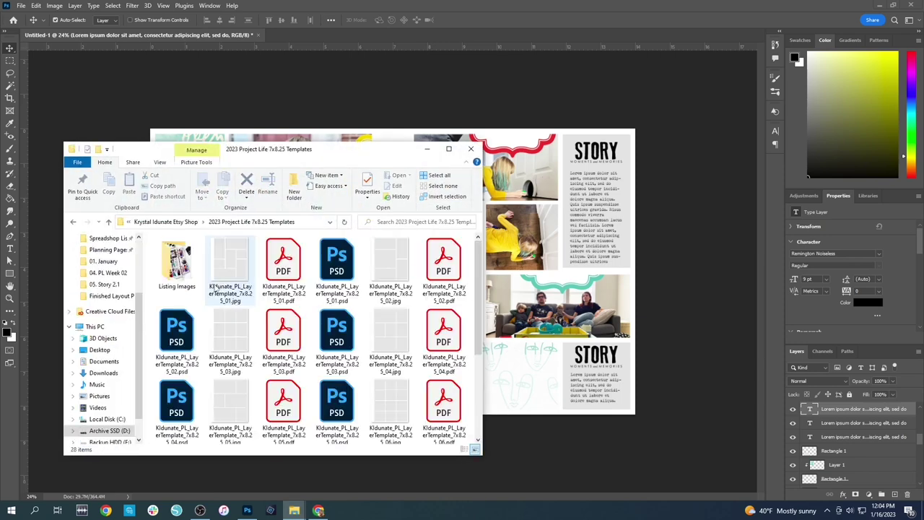
pyautogui.scroll(-1, 302, 406)
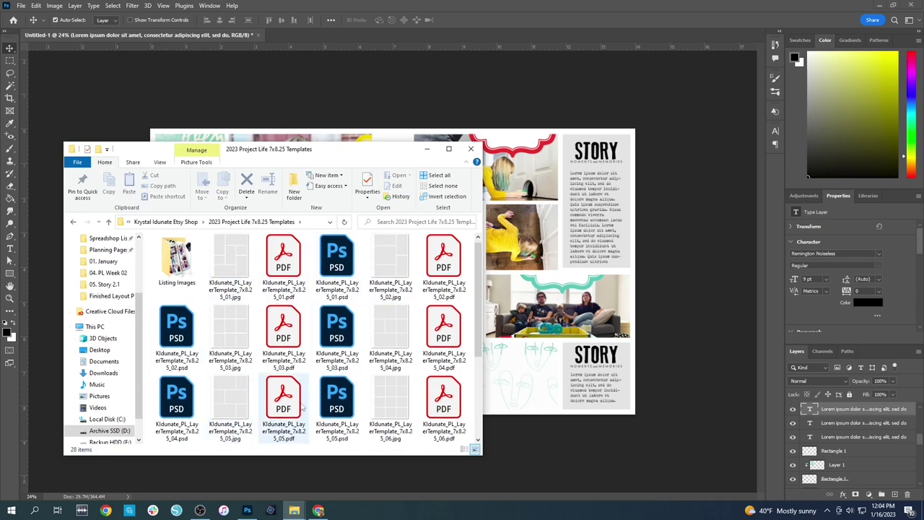
pyautogui.doubleClick(282, 400)
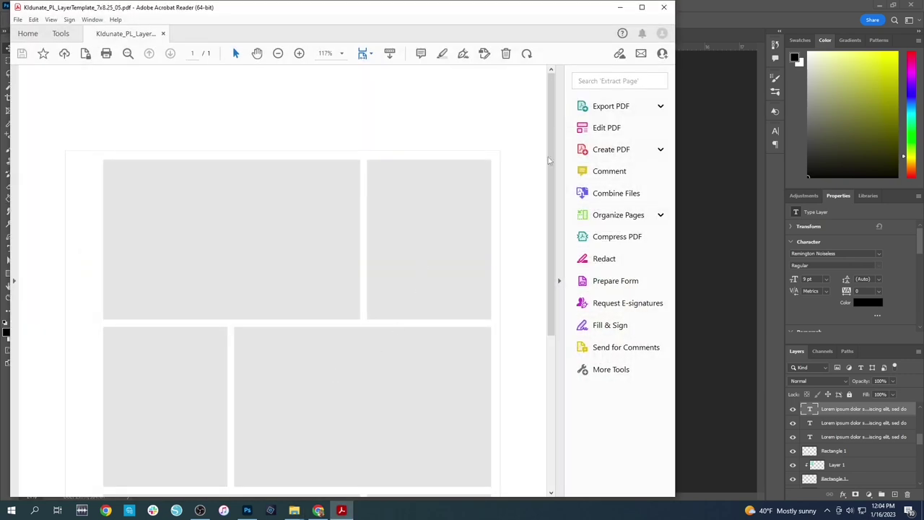
pyautogui.scroll(-5, 449, 190)
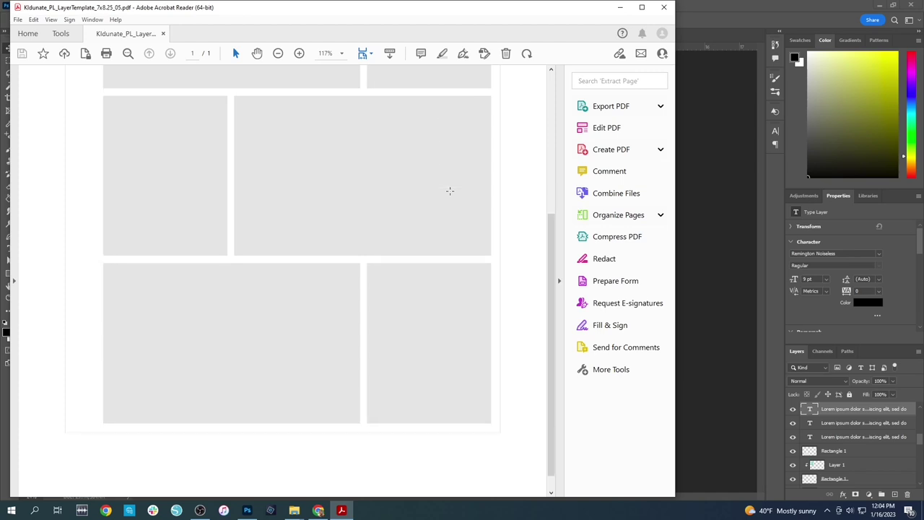
pyautogui.scroll(2, 498, 312)
pyautogui.scroll(3, 210, 133)
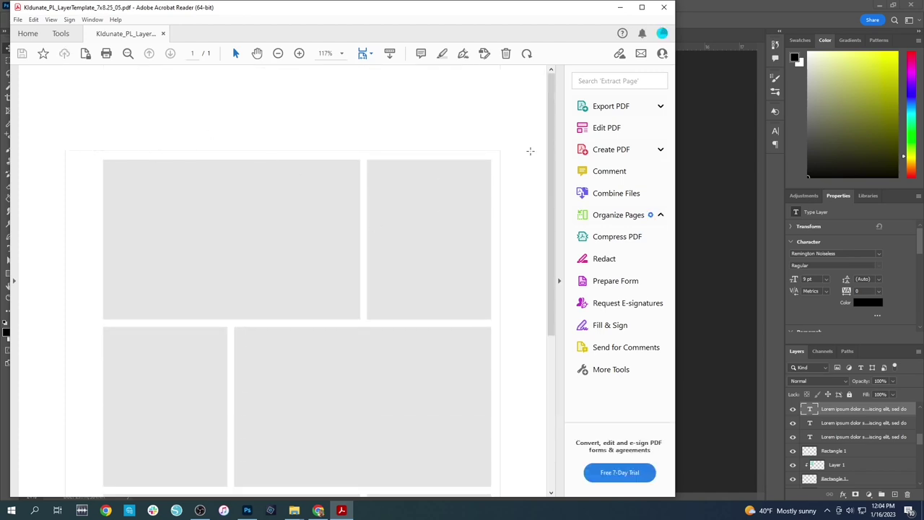
pyautogui.scroll(-5, 513, 387)
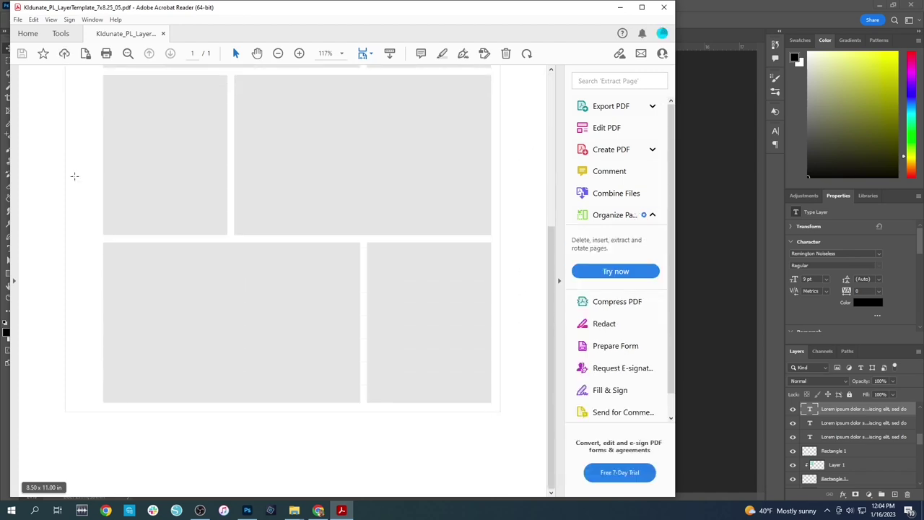
pyautogui.scroll(4, 75, 176)
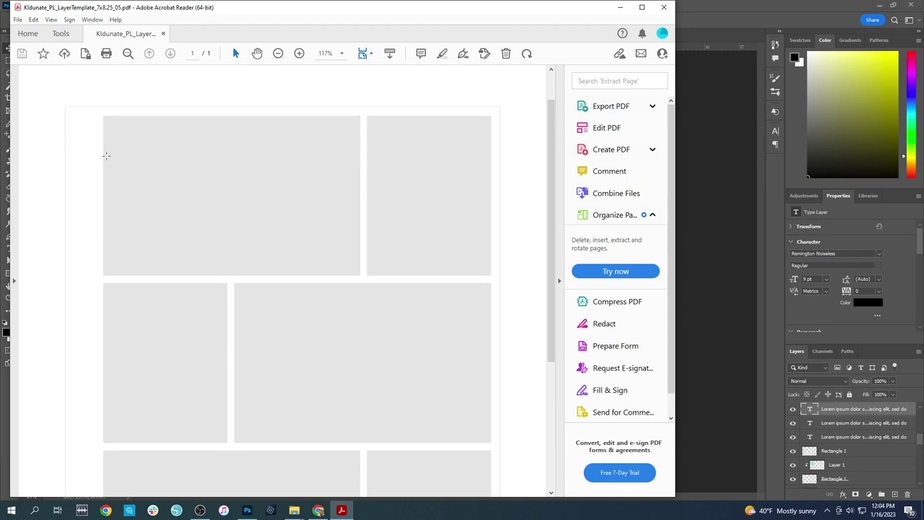
pyautogui.scroll(1, 91, 142)
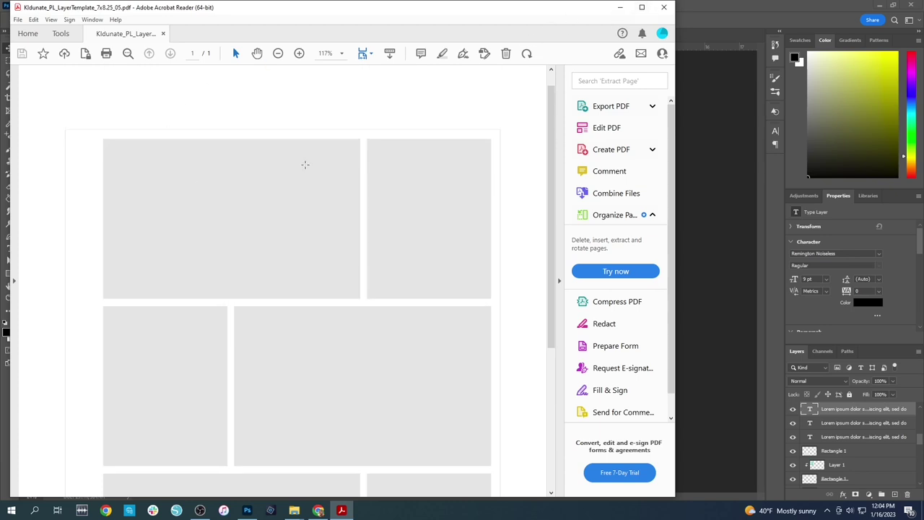
pyautogui.click(663, 7)
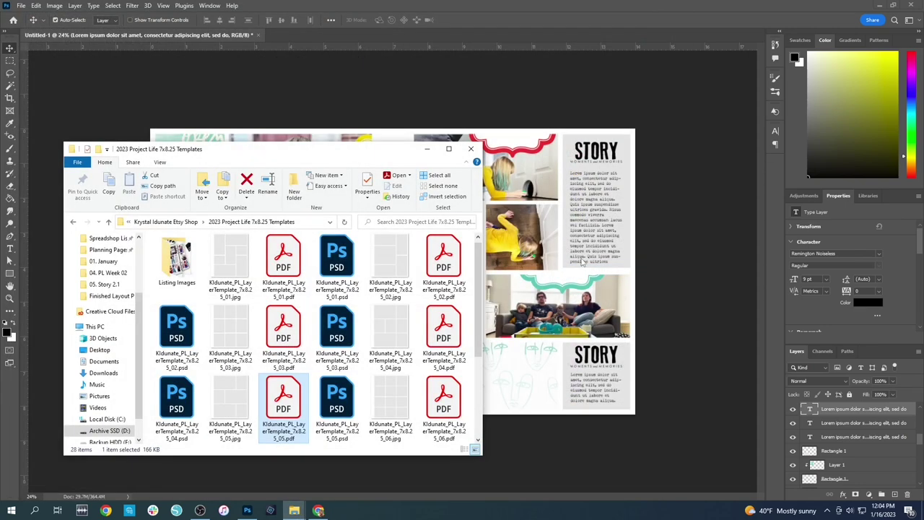
pyautogui.click(471, 149)
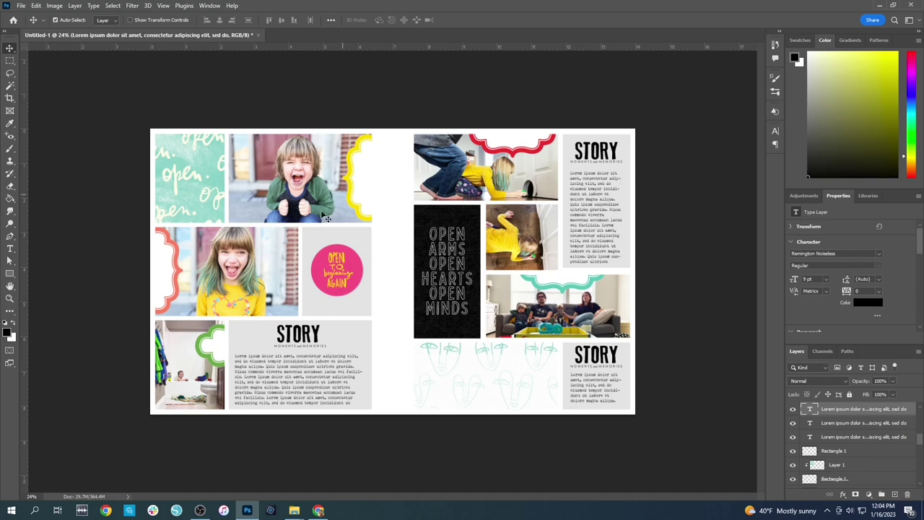
pyautogui.click(302, 180)
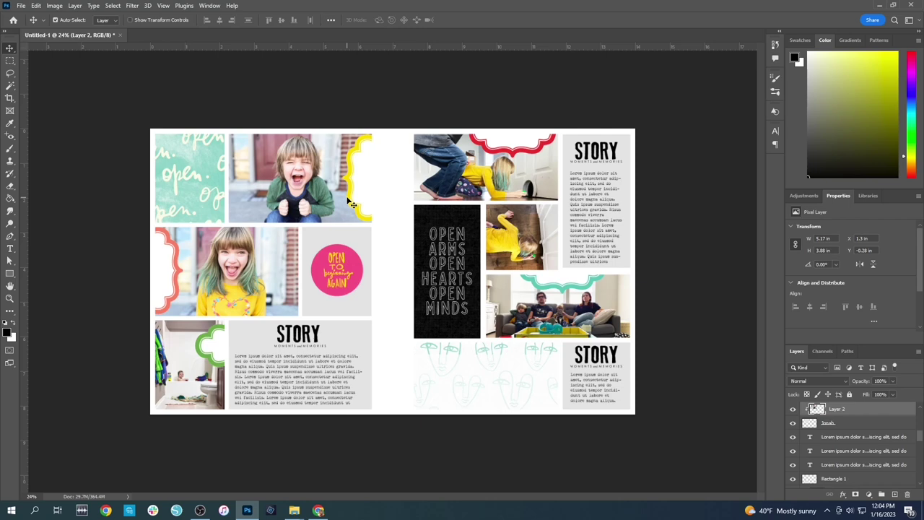
pyautogui.keyDown('shift'); pyautogui.click(842, 425); pyautogui.keyUp('shift')
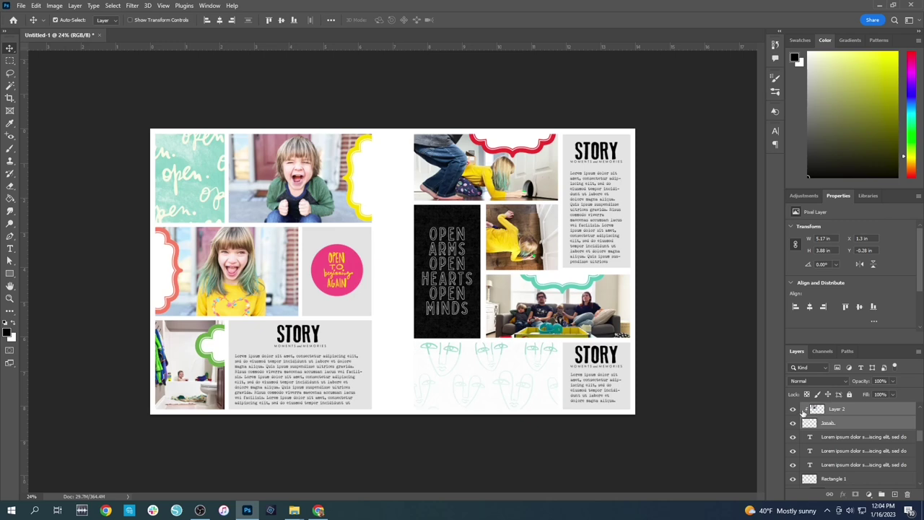
pyautogui.rightClick(852, 424)
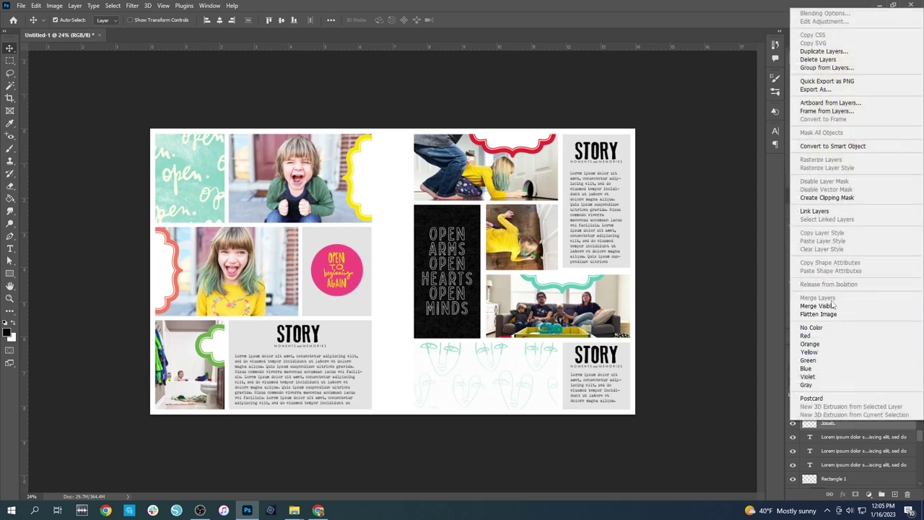
pyautogui.click(747, 393)
# Release the clipping mask of the yellow frame on the laughing boy's photo and clip the frame back
pyautogui.scroll(1, 837, 410)
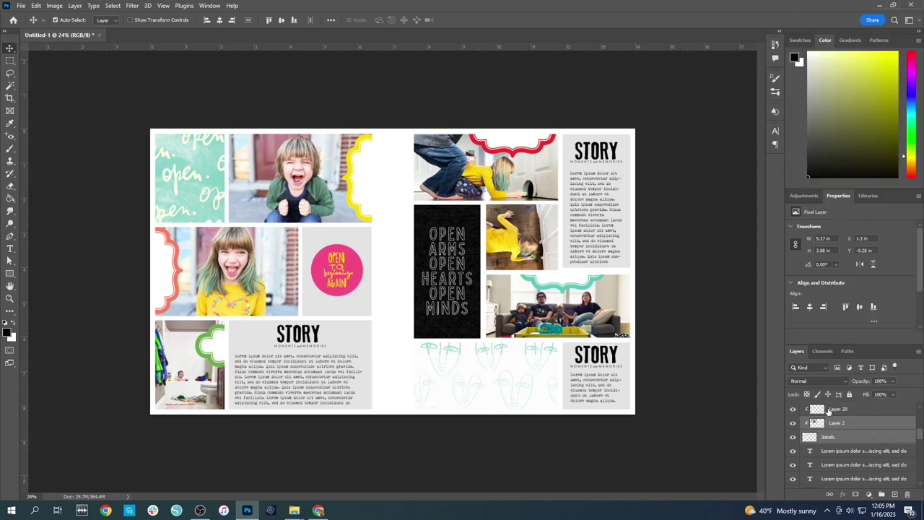
pyautogui.click(828, 410)
pyautogui.rightClick(846, 411)
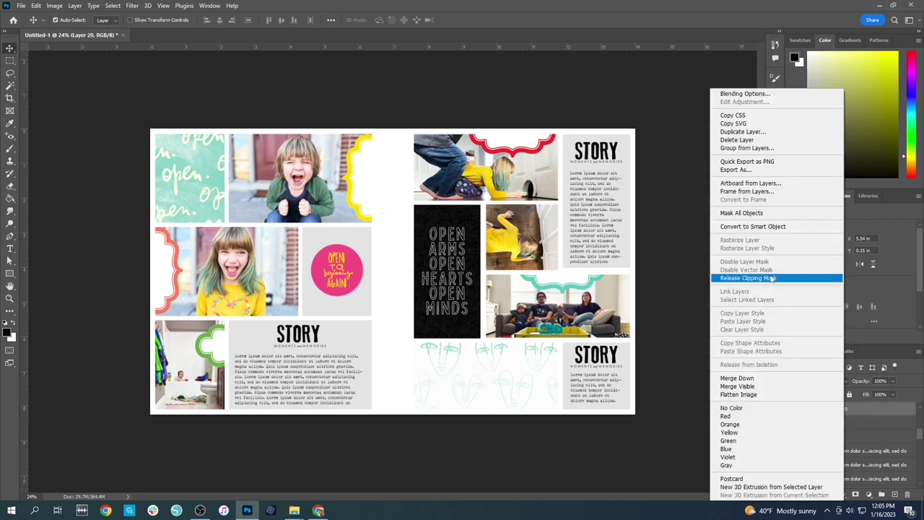
pyautogui.click(748, 277)
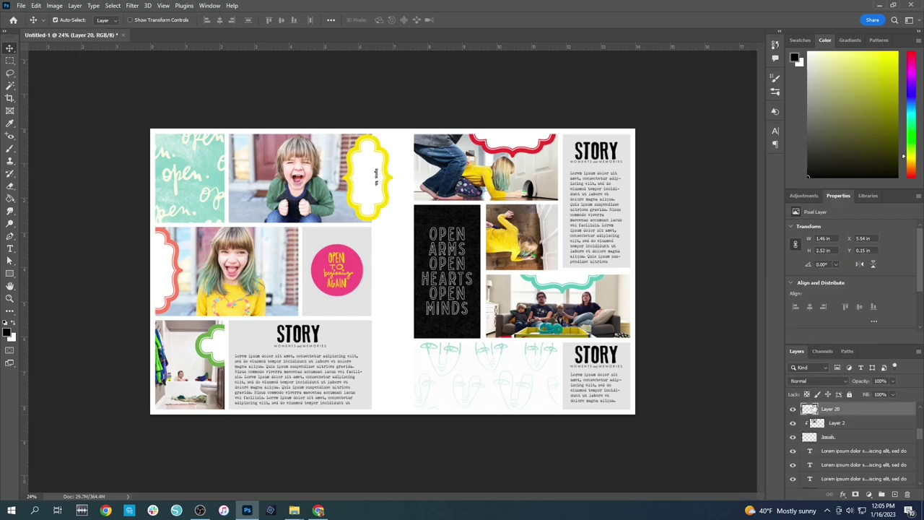
pyautogui.hotkey('ctrl', 'alt', 'g')
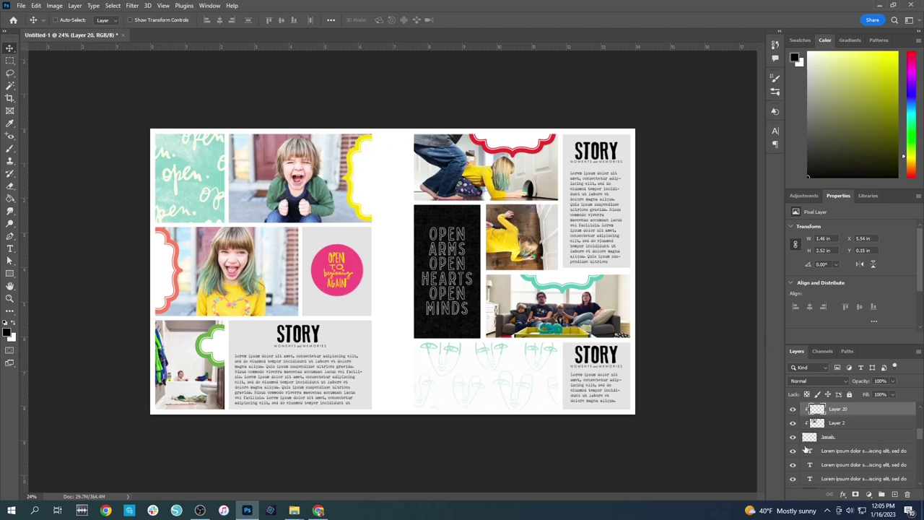
# Save the layout on the computer as the Photoshop file 2023PL_Week02_Layout in 04. PL Week 02, and run Save As once more with the default settings
pyautogui.hotkey('ctrl', 's')
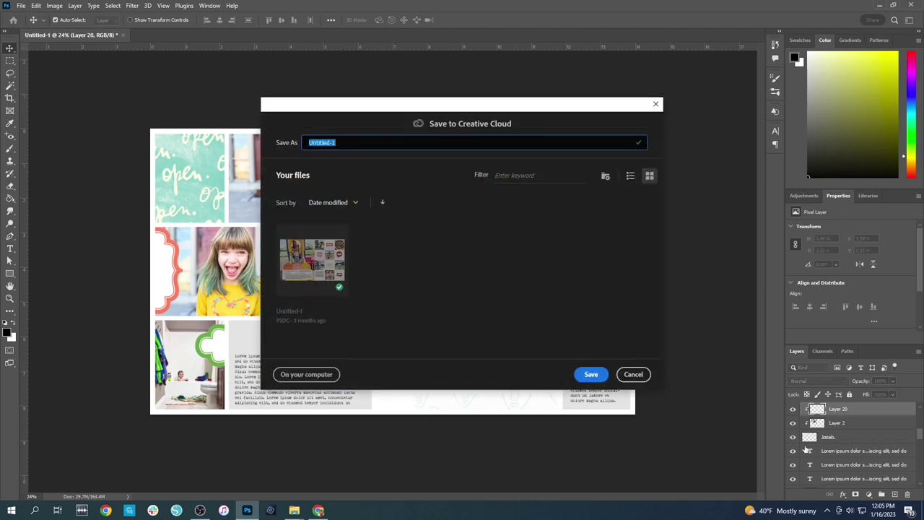
pyautogui.click(330, 377)
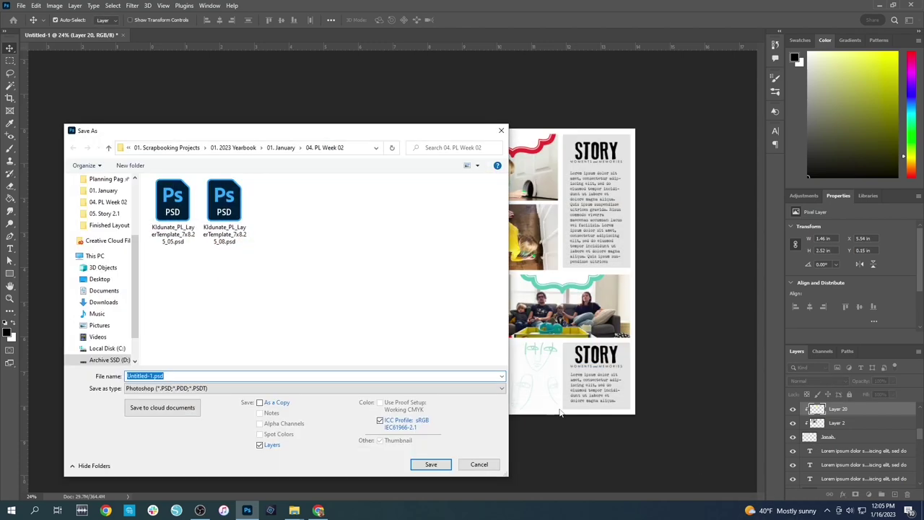
pyautogui.write('2023PL_Week02_Layout')
pyautogui.press('Return')
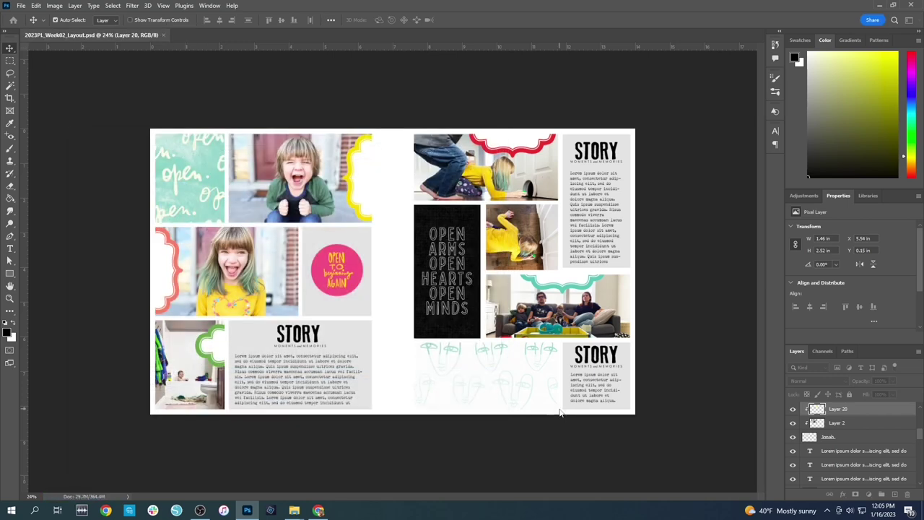
pyautogui.hotkey('ctrl', 'shift', 's')
pyautogui.press('Return')
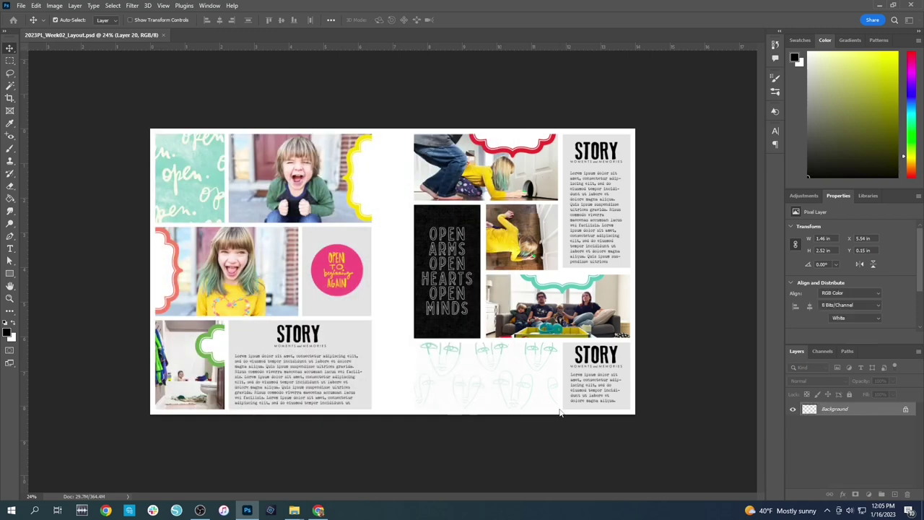
pyautogui.press('Return')
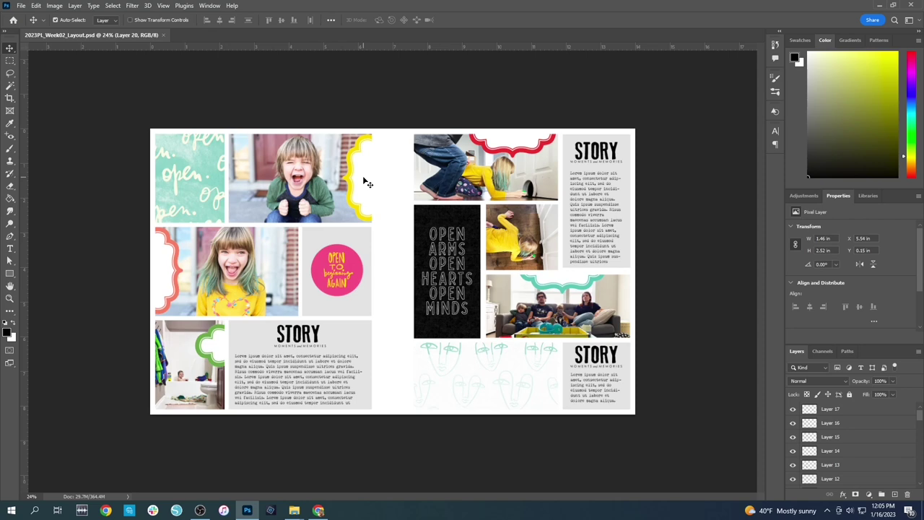
# Delete the yellow, red, coral, green and teal decorative frames overlapping the five photos of the spread
pyautogui.press('Delete')
pyautogui.click(517, 140)
pyautogui.press('Delete')
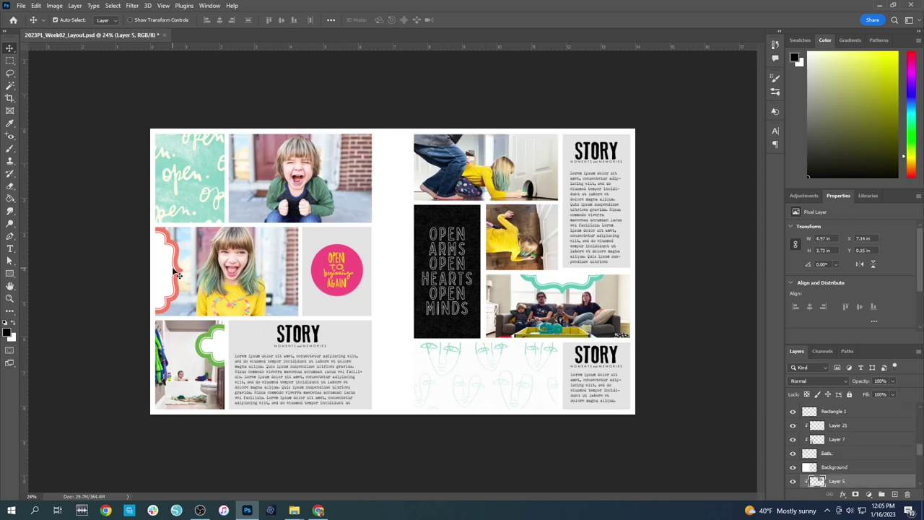
pyautogui.click(173, 273)
pyautogui.press('Delete')
pyautogui.click(209, 339)
pyautogui.press('Delete')
pyautogui.click(563, 289)
pyautogui.press('Delete')
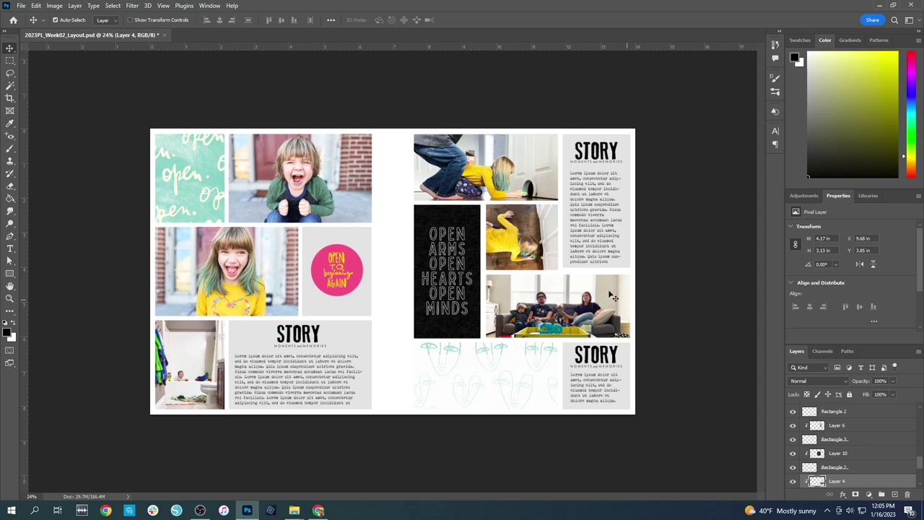
# Merge the laughing boy's photo and the green-haired girl's photo each with the shape layer it is clipped to
pyautogui.click(303, 180)
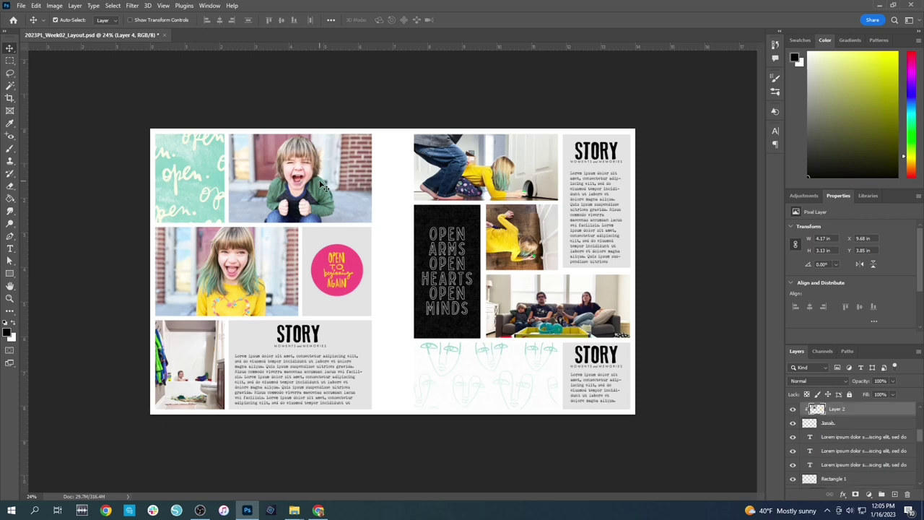
pyautogui.keyDown('shift'); pyautogui.click(840, 424); pyautogui.keyUp('shift')
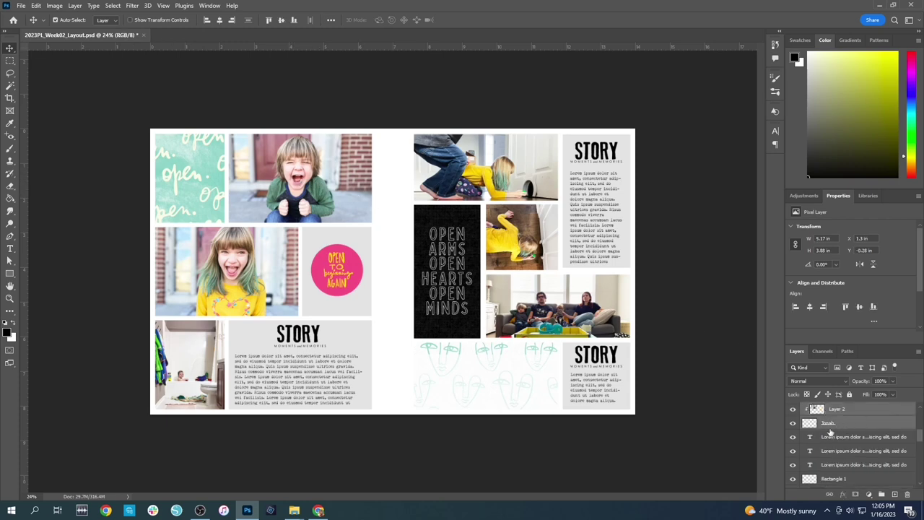
pyautogui.rightClick(844, 423)
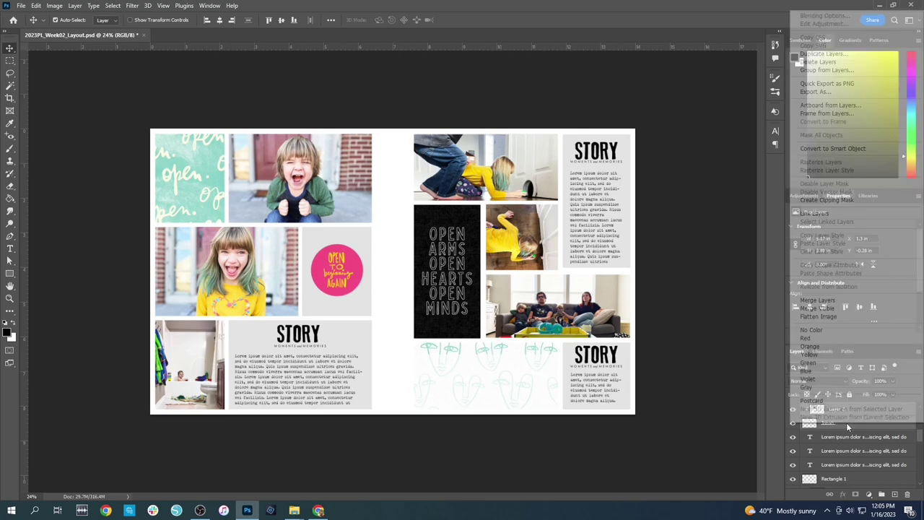
pyautogui.click(830, 301)
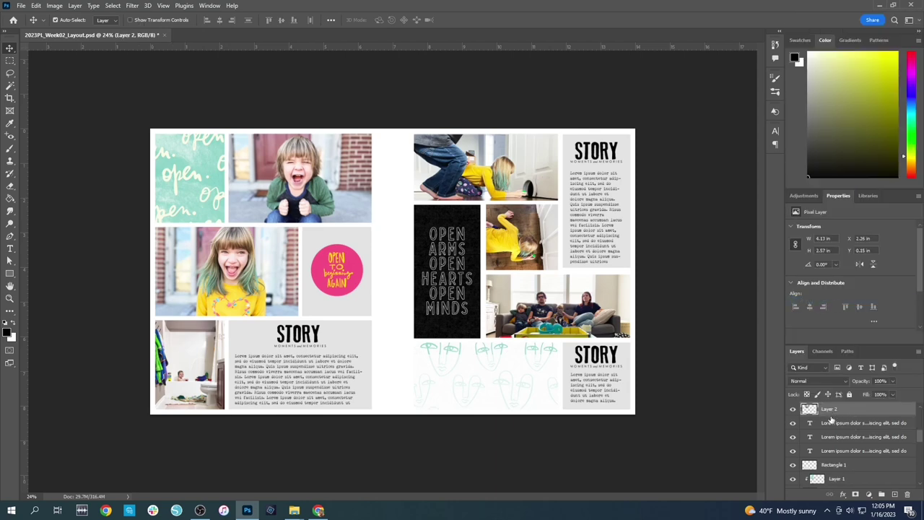
pyautogui.hotkey('ctrl', 'z')
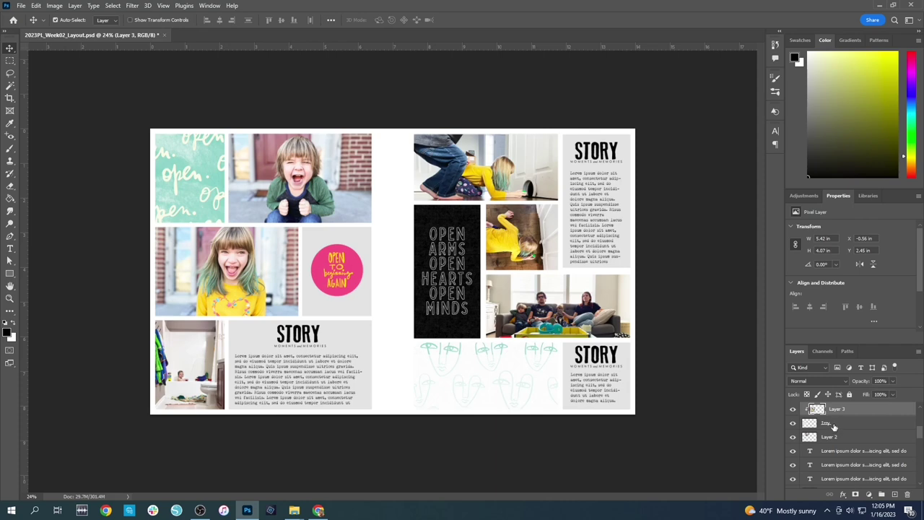
pyautogui.rightClick(844, 422)
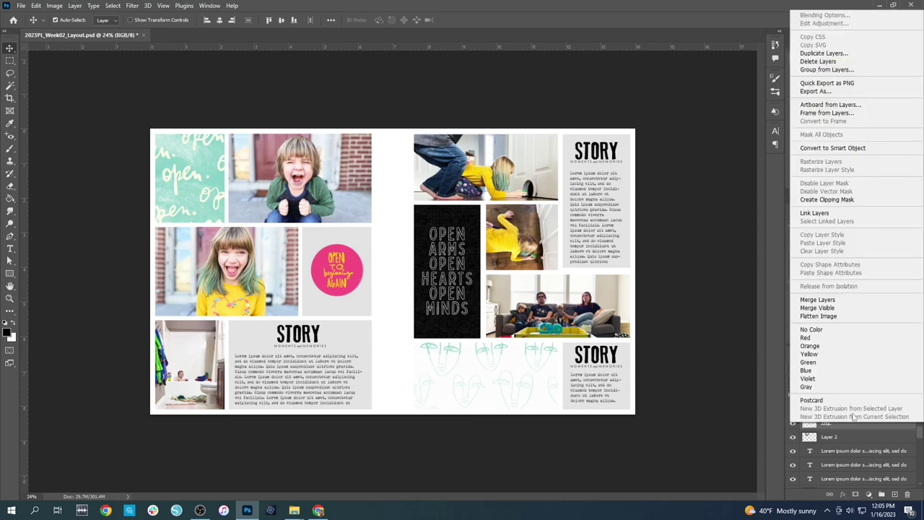
pyautogui.click(822, 301)
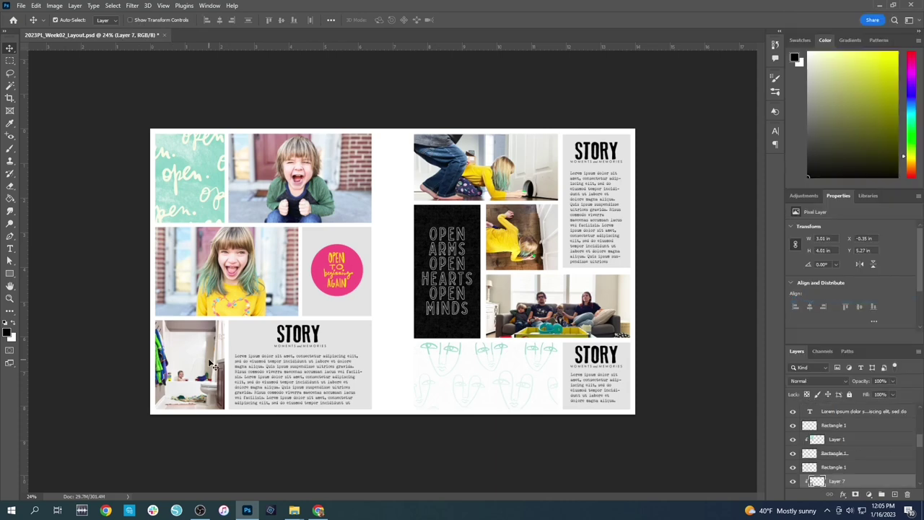
# Merge the bathroom photo with its Bath shape layer, and the cat door photo with its Cat Door shape layer
pyautogui.scroll(-2, 850, 466)
pyautogui.keyDown('ctrl'); pyautogui.click(838, 467); pyautogui.keyUp('ctrl')
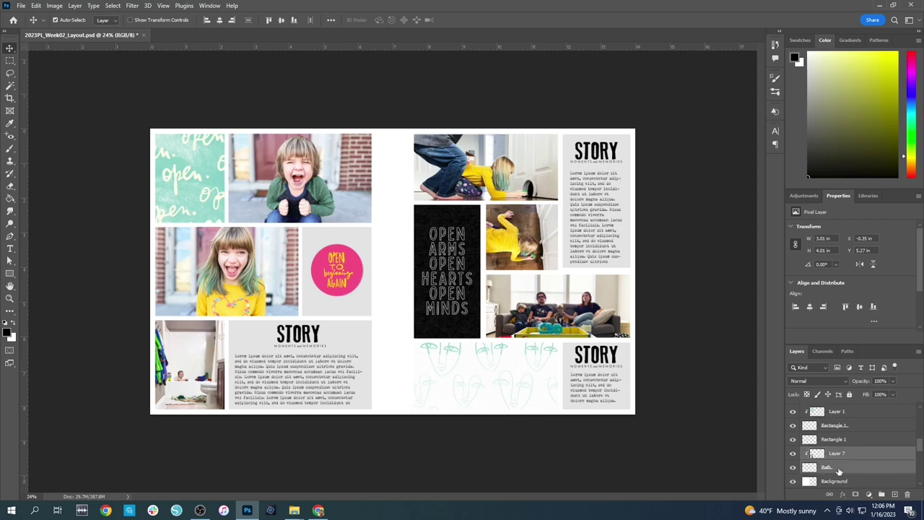
pyautogui.rightClick(840, 470)
pyautogui.click(817, 344)
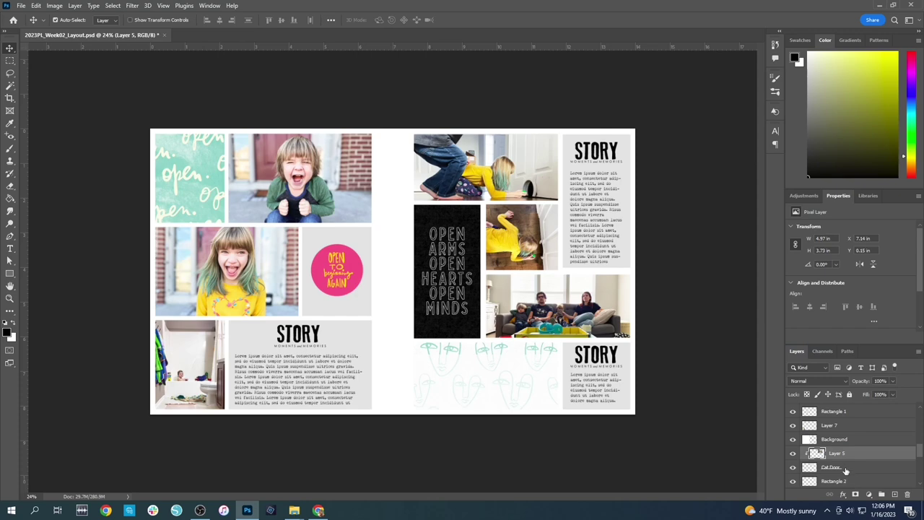
pyautogui.keyDown('ctrl'); pyautogui.click(845, 467); pyautogui.keyUp('ctrl')
pyautogui.rightClick(846, 465)
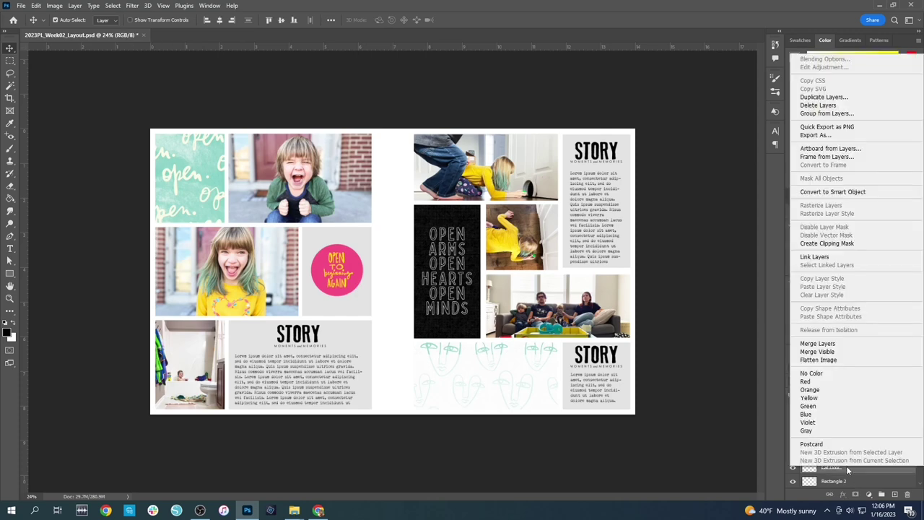
pyautogui.click(833, 347)
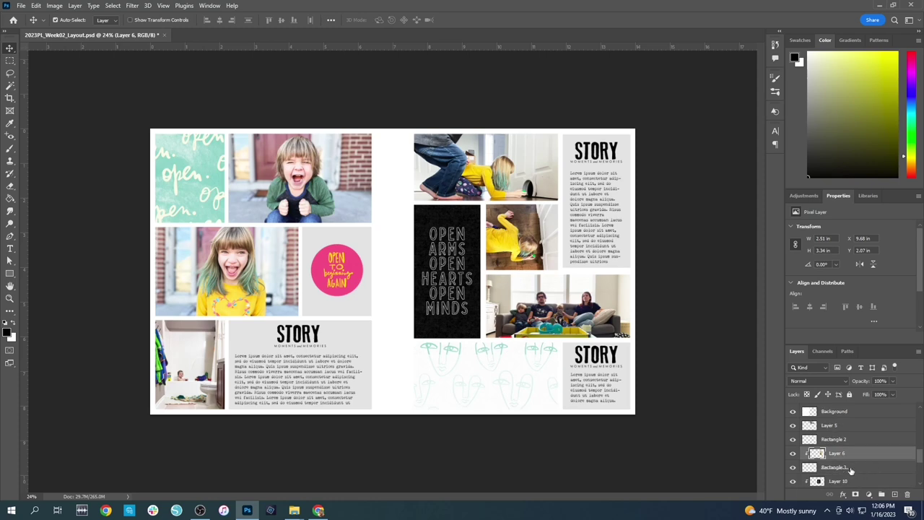
# Merge the overhead photo of the girl on the wooden floor and the couch family photo each with the shape layer it is clipped to
pyautogui.keyDown('ctrl'); pyautogui.click(848, 468); pyautogui.keyUp('ctrl')
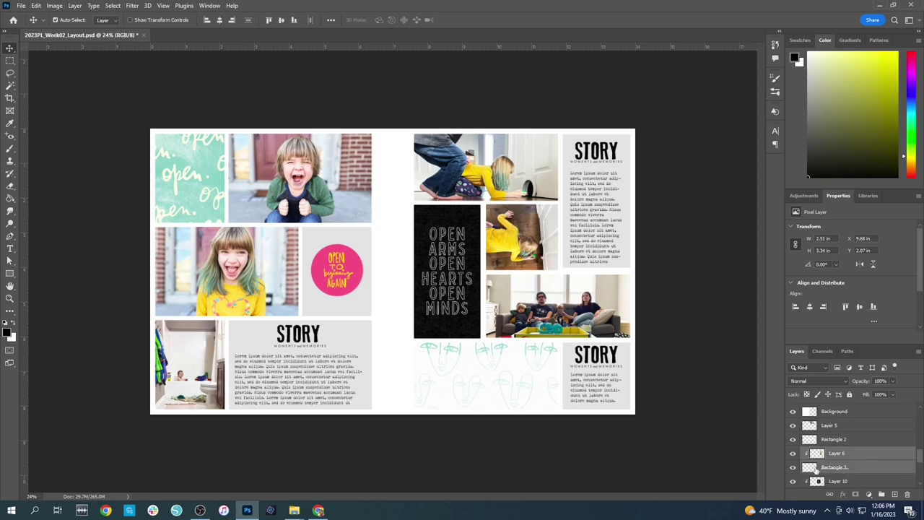
pyautogui.rightClick(856, 470)
pyautogui.click(842, 347)
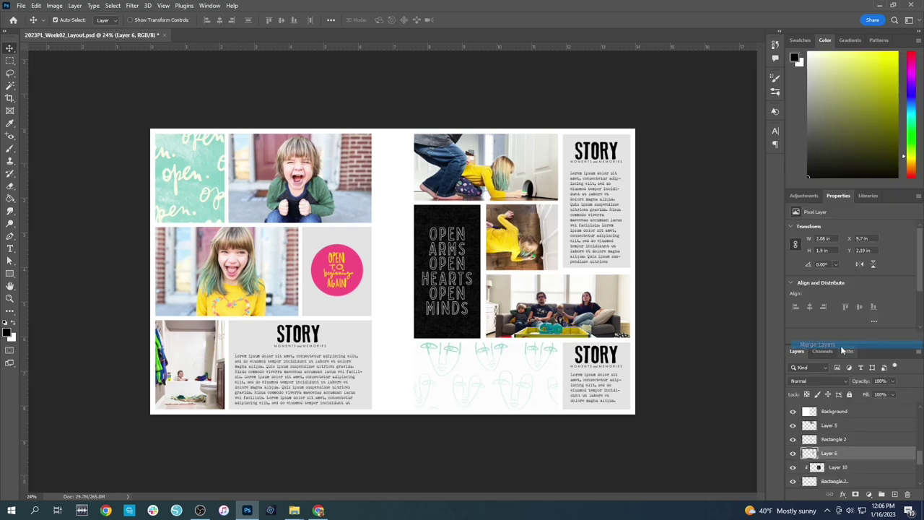
pyautogui.scroll(-1, 859, 461)
pyautogui.keyDown('ctrl'); pyautogui.click(861, 468); pyautogui.keyUp('ctrl')
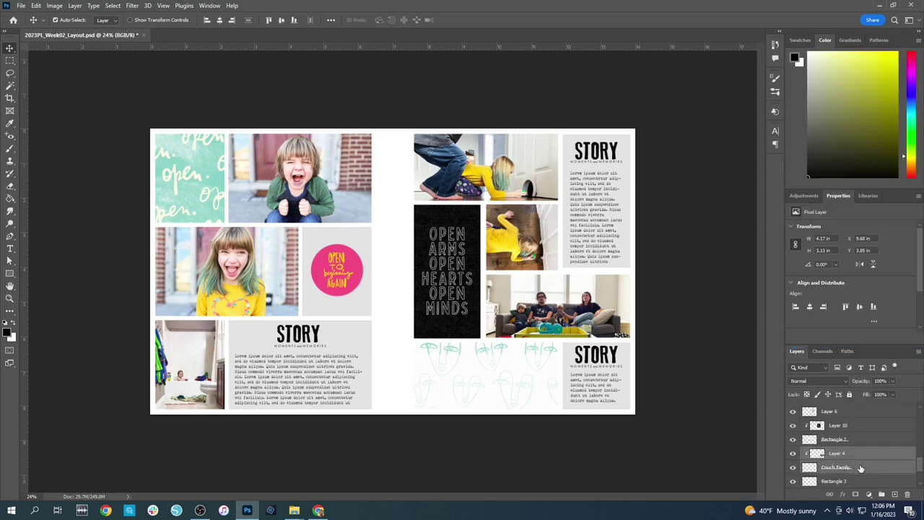
pyautogui.rightClick(861, 467)
pyautogui.click(843, 342)
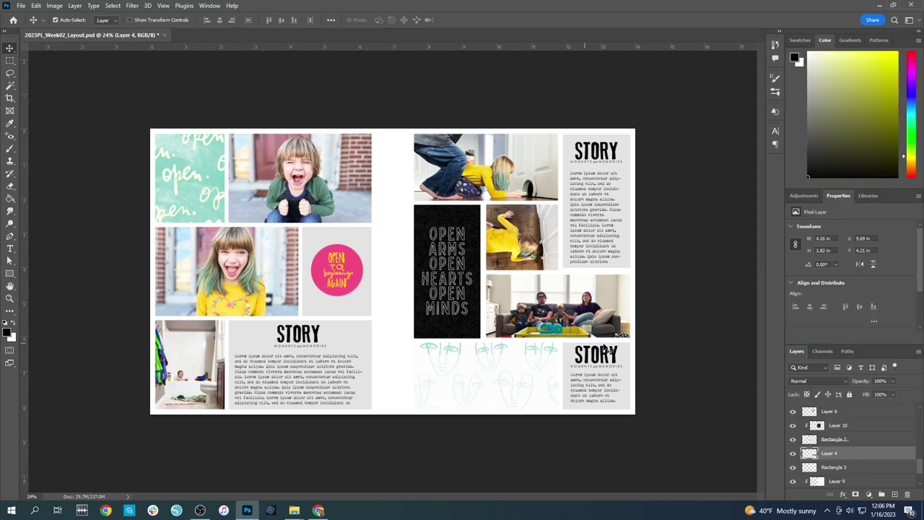
# Try moving the couch family photo and merging the black Open Arms card with its clipping shape, undoing each change
pyautogui.moveTo(567, 303); pyautogui.dragTo(586, 313)
pyautogui.hotkey('ctrl', 'z')
pyautogui.click(449, 265)
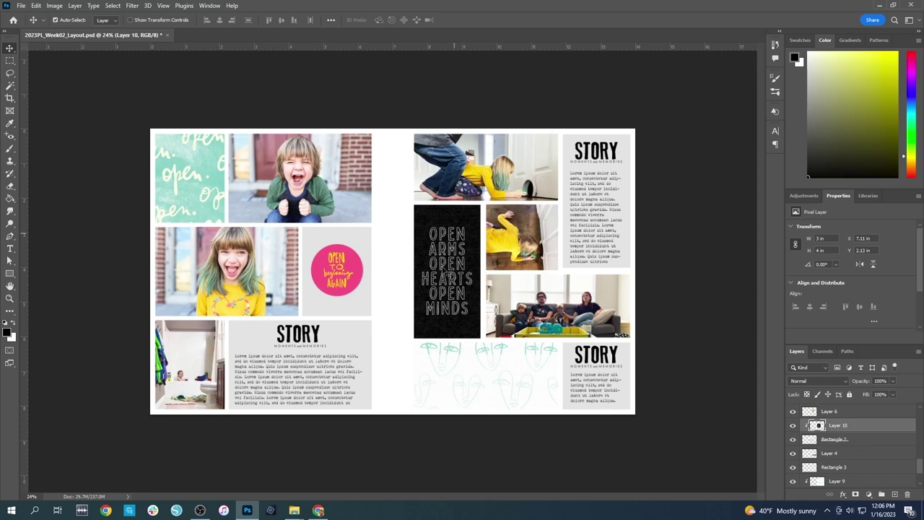
pyautogui.keyDown('shift'); pyautogui.click(857, 440); pyautogui.keyUp('shift')
pyautogui.rightClick(856, 439)
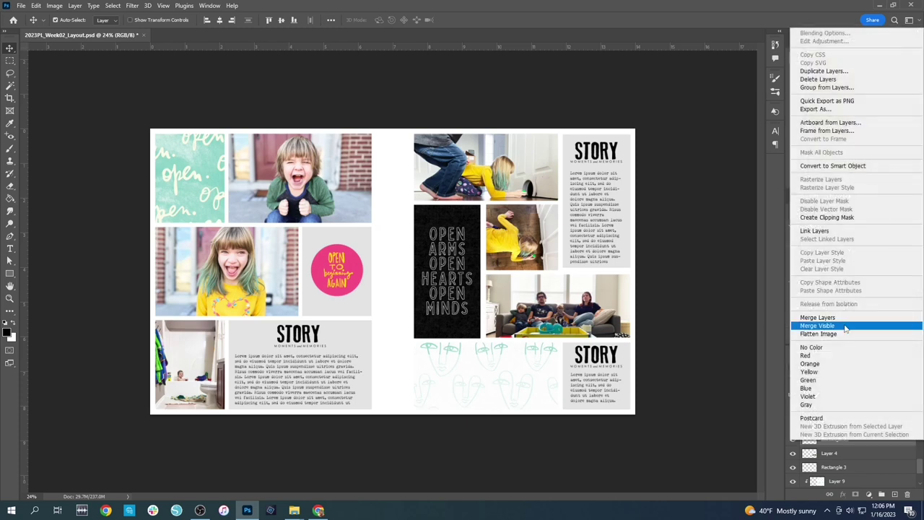
pyautogui.click(840, 318)
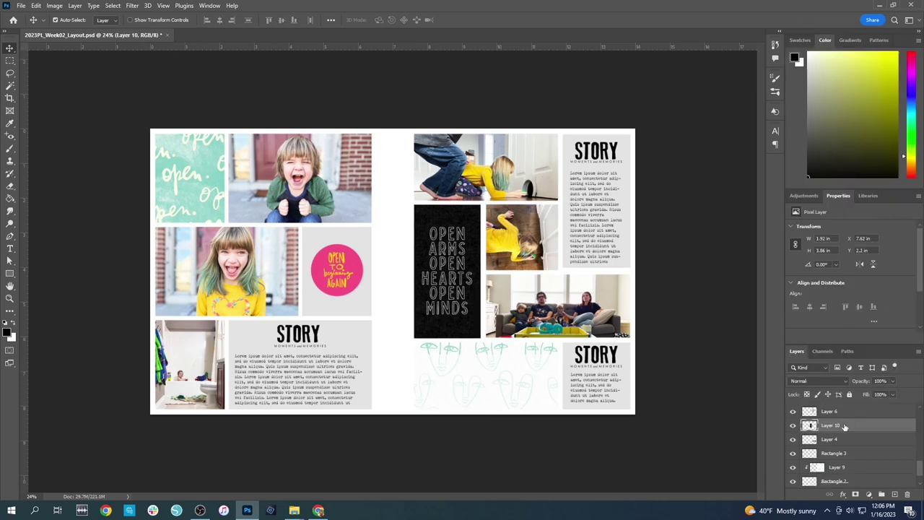
pyautogui.hotkey('ctrl', 'z')
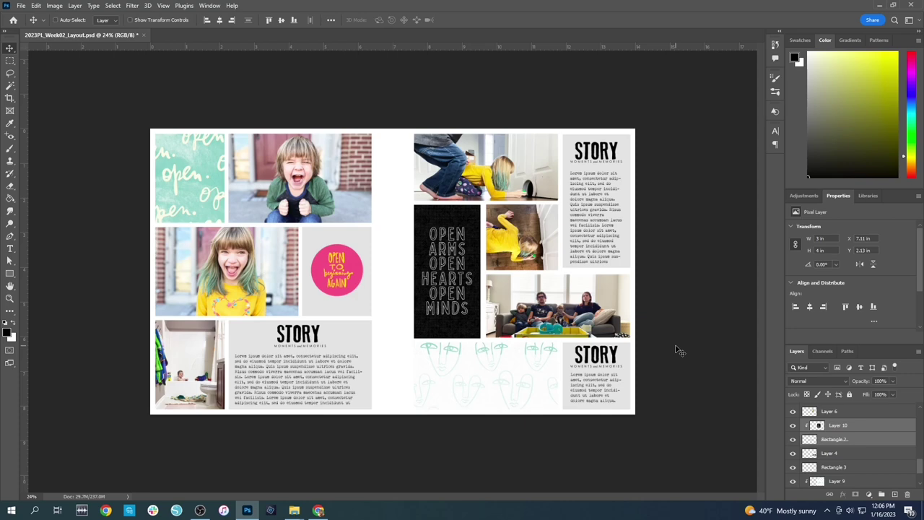
# Create a 6 x 4 in document at 300 ppi and copy the laughing boy's photo from the layout into its upper left area
pyautogui.hotkey('ctrl', 'n')
pyautogui.doubleClick(426, 177)
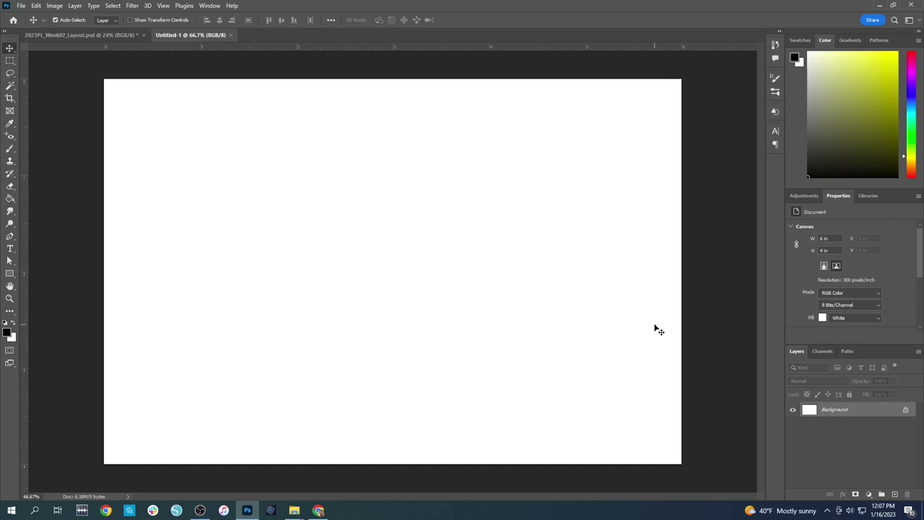
pyautogui.click(72, 35)
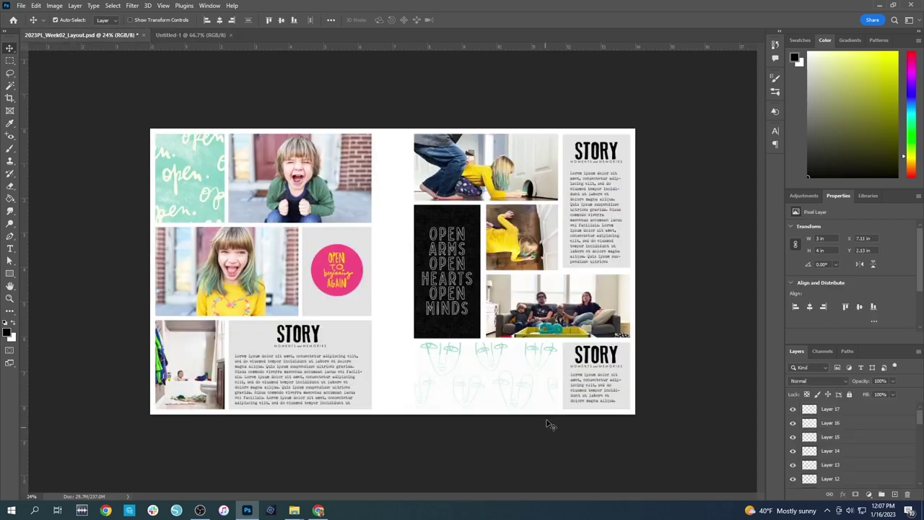
pyautogui.click(292, 180)
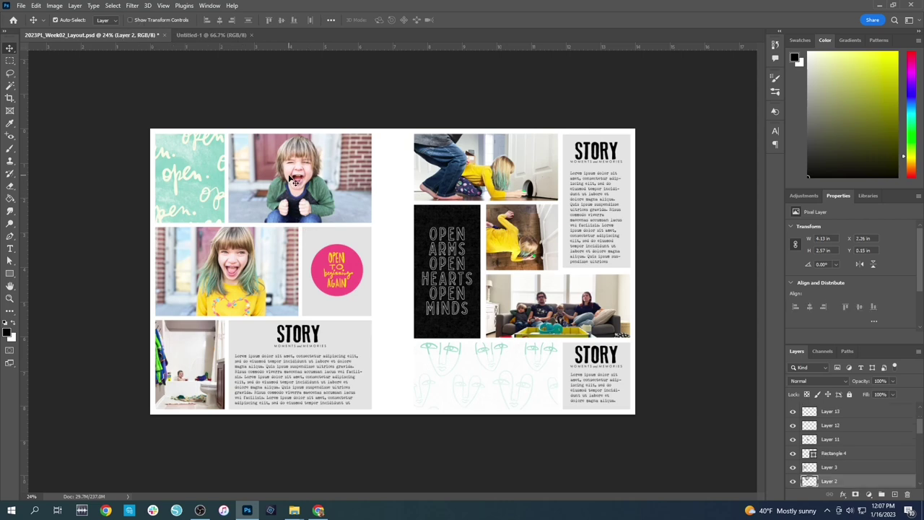
pyautogui.moveTo(292, 181); pyautogui.dragTo(339, 205)
# Try the couch family photo in the new 6 x 4 in document rotated 90°, and undo the rotation and placement
pyautogui.click(111, 36)
pyautogui.click(479, 171)
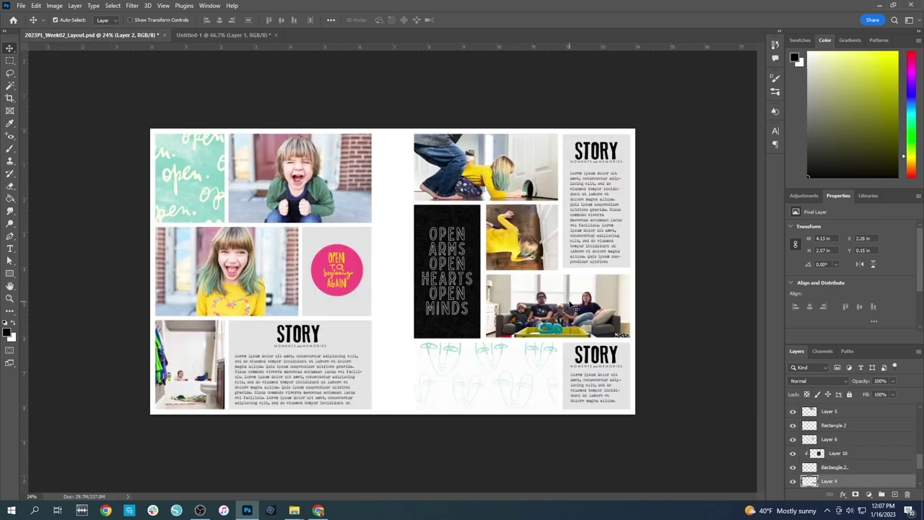
pyautogui.click(222, 35)
pyautogui.hotkey('ctrl', 'v')
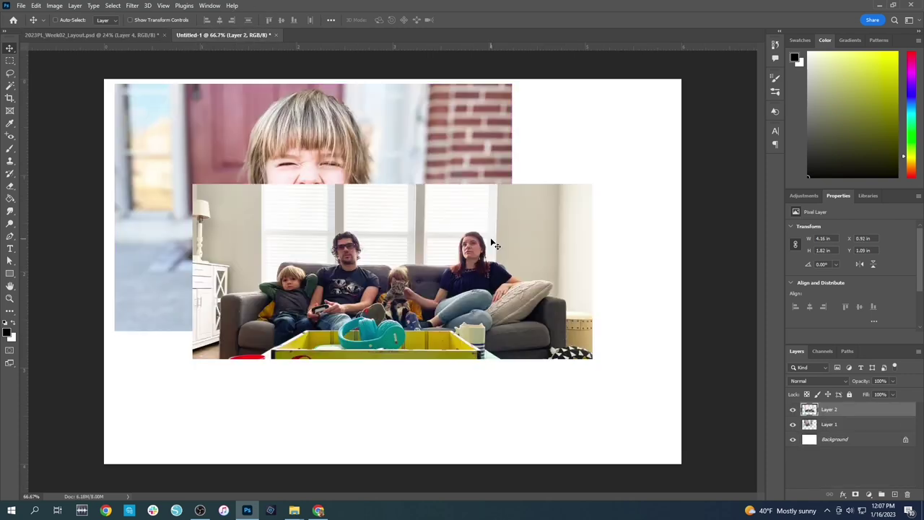
pyautogui.hotkey('ctrl', 't')
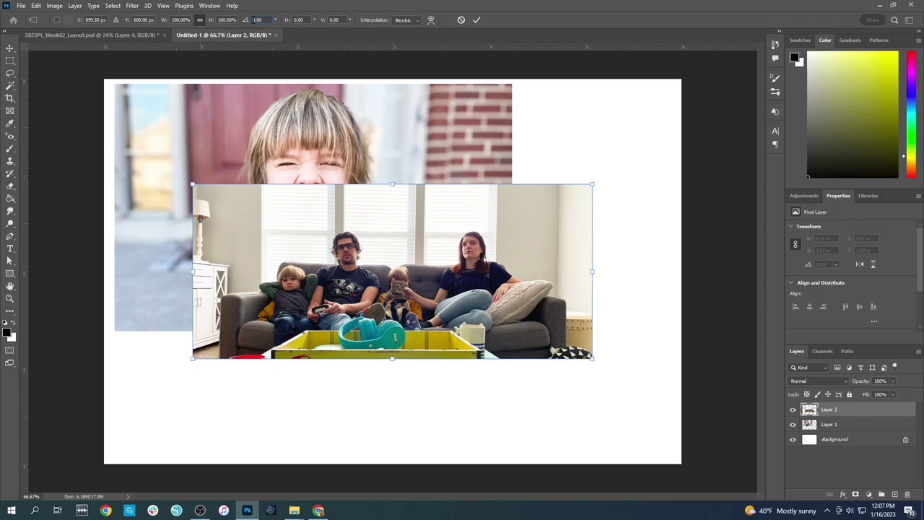
pyautogui.write('90')
pyautogui.press('Return')
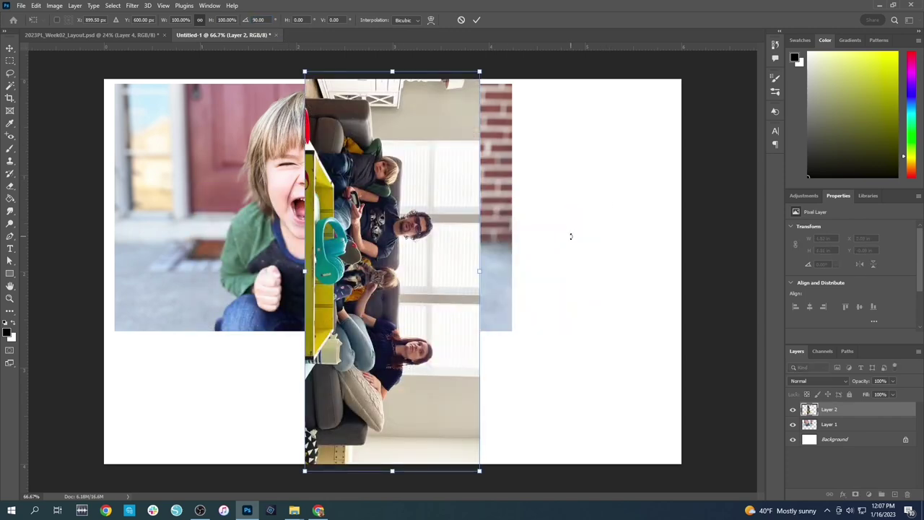
pyautogui.press('Return')
pyautogui.hotkey('ctrl', 'z')
pyautogui.hotkey('ctrl', 'z')
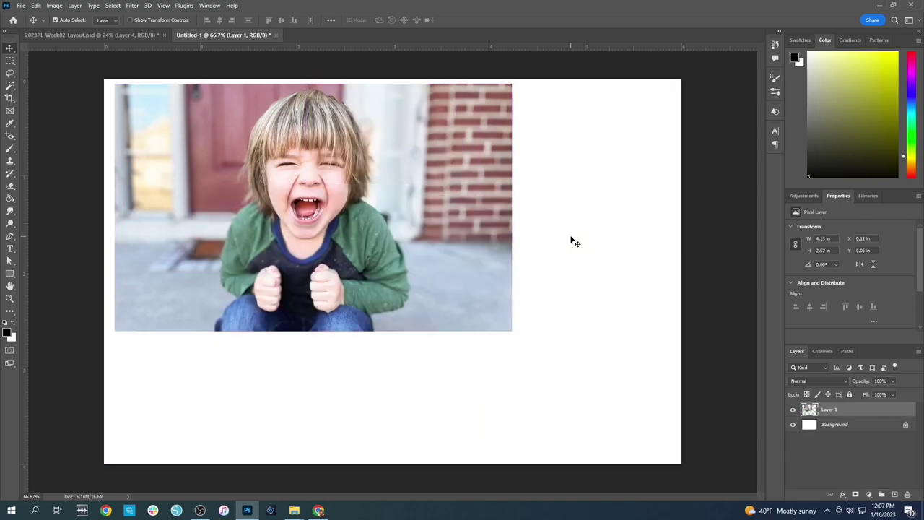
# Try the cat door photo rotated 90° in the laughing boy's document, and delete it from there
pyautogui.click(94, 35)
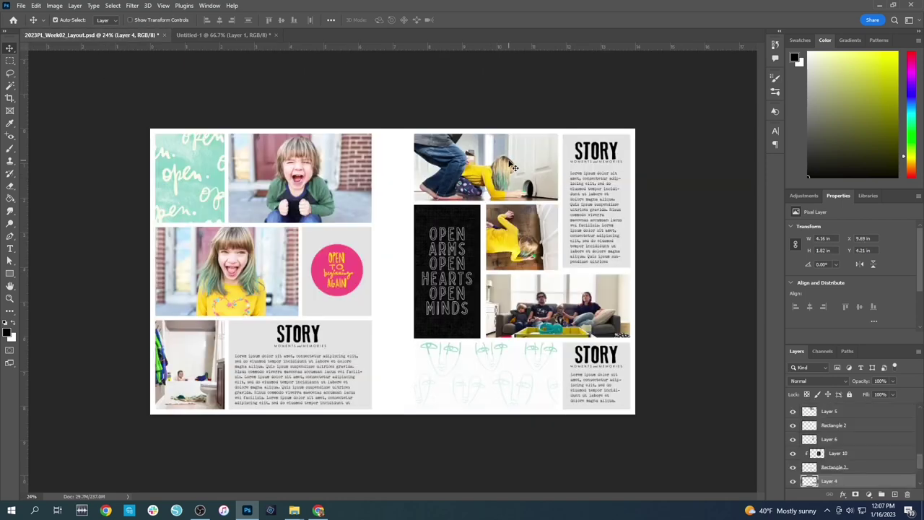
pyautogui.click(514, 170)
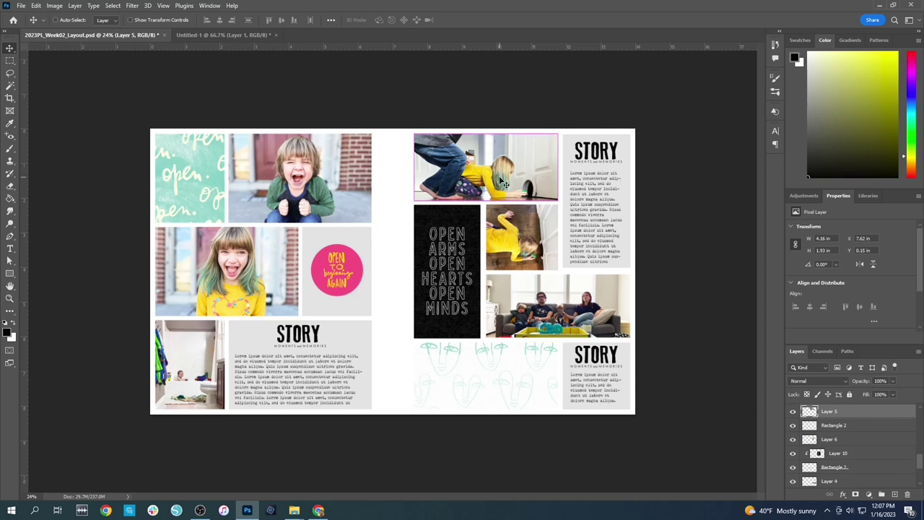
pyautogui.moveTo(503, 182); pyautogui.dragTo(397, 176)
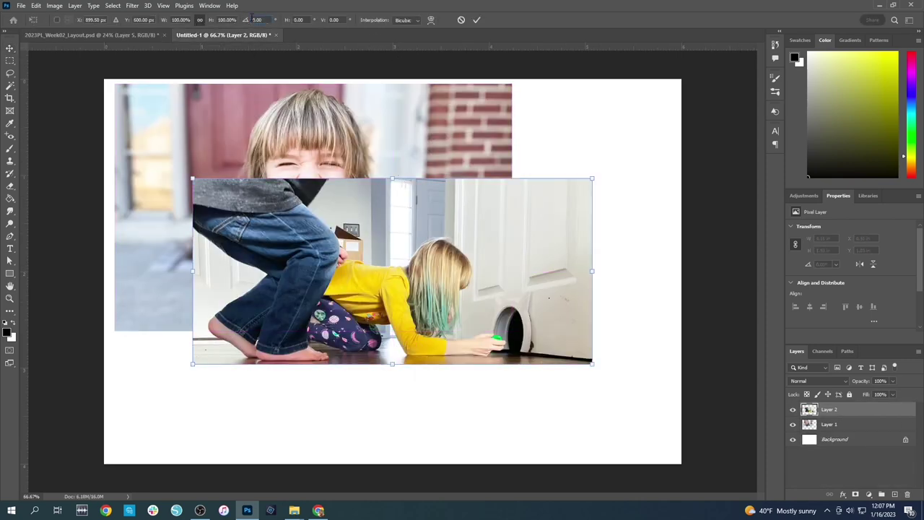
pyautogui.write('90')
pyautogui.press('Return')
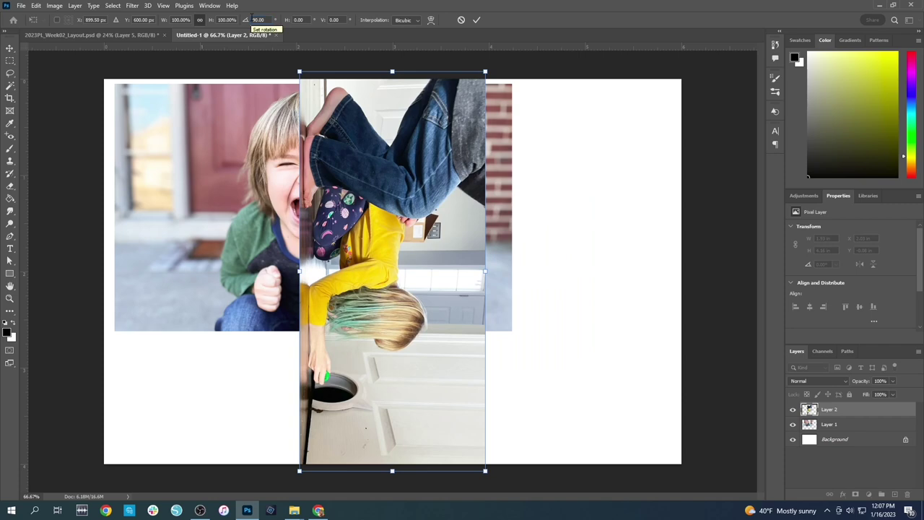
pyautogui.press('Return')
pyautogui.press('Delete')
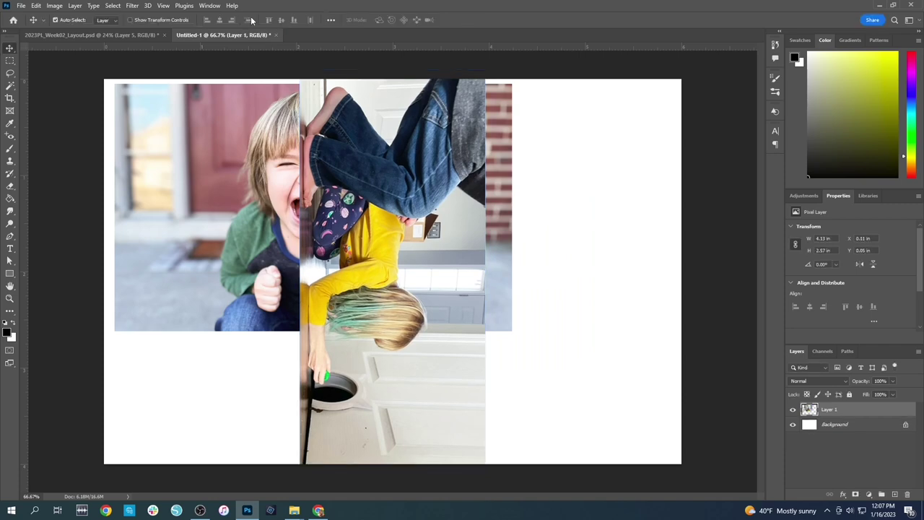
# Try the bathroom photo beside the laughing boy's photo, move the boy's photo near the middle of the document, and delete the bathroom photo
pyautogui.click(112, 34)
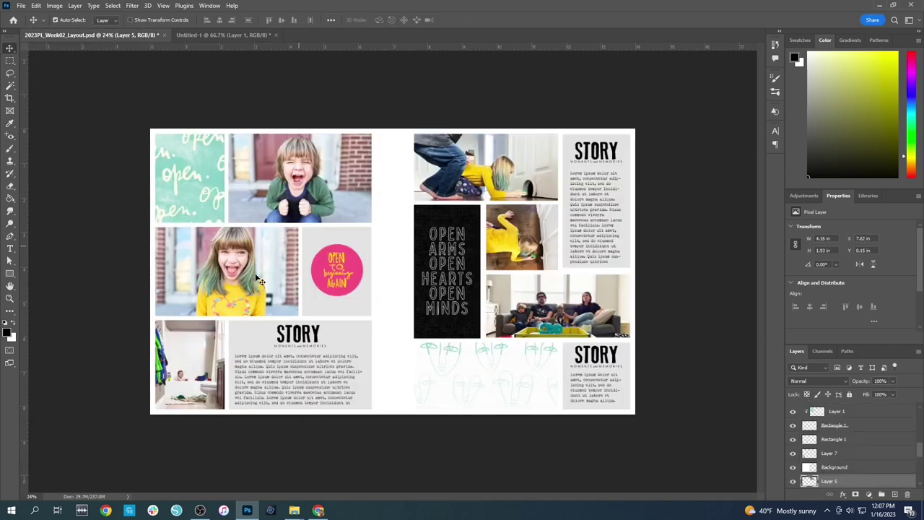
pyautogui.moveTo(196, 349); pyautogui.dragTo(579, 245)
pyautogui.moveTo(399, 274); pyautogui.dragTo(585, 207)
pyautogui.moveTo(378, 224); pyautogui.dragTo(439, 277)
pyautogui.click(606, 212)
pyautogui.press('Delete')
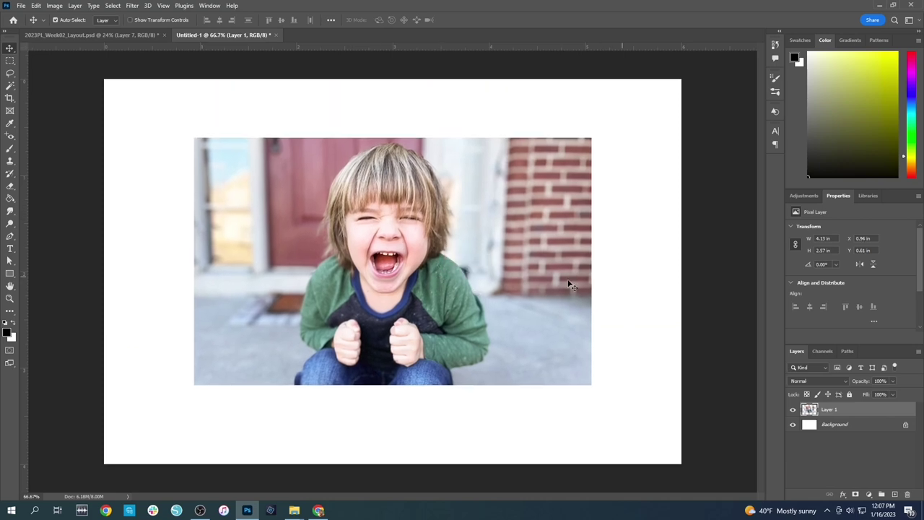
# Create a second 6 x 4 in document and copy the green-haired girl's photo from the layout into its middle
pyautogui.hotkey('ctrl', 'n')
pyautogui.scroll(-1, 361, 178)
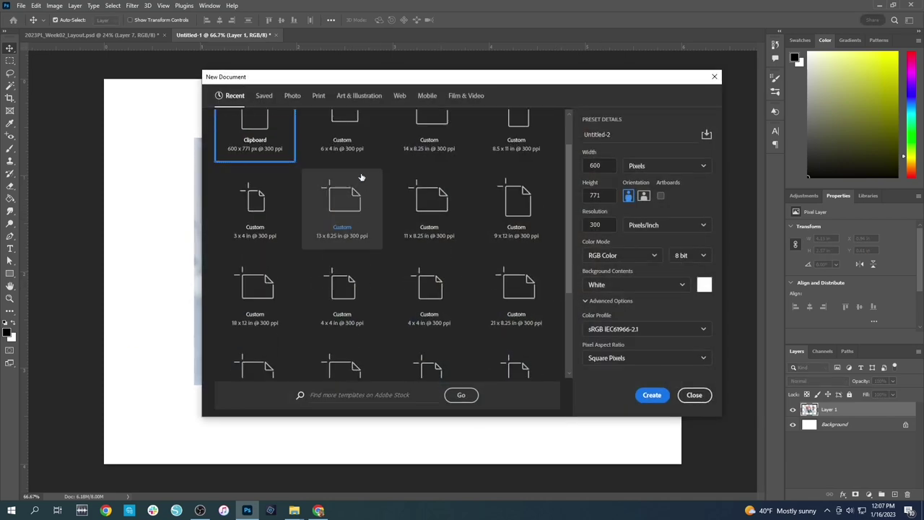
pyautogui.doubleClick(262, 126)
pyautogui.click(101, 35)
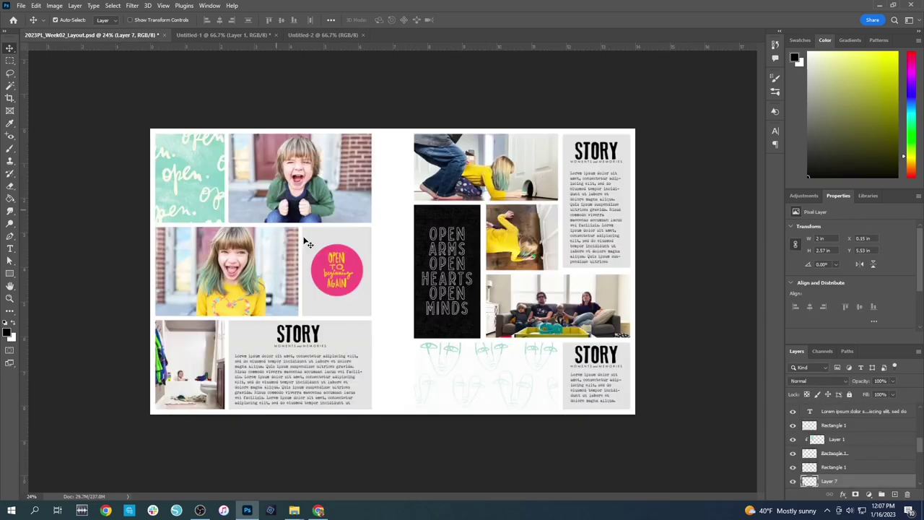
pyautogui.moveTo(318, 44); pyautogui.dragTo(479, 258)
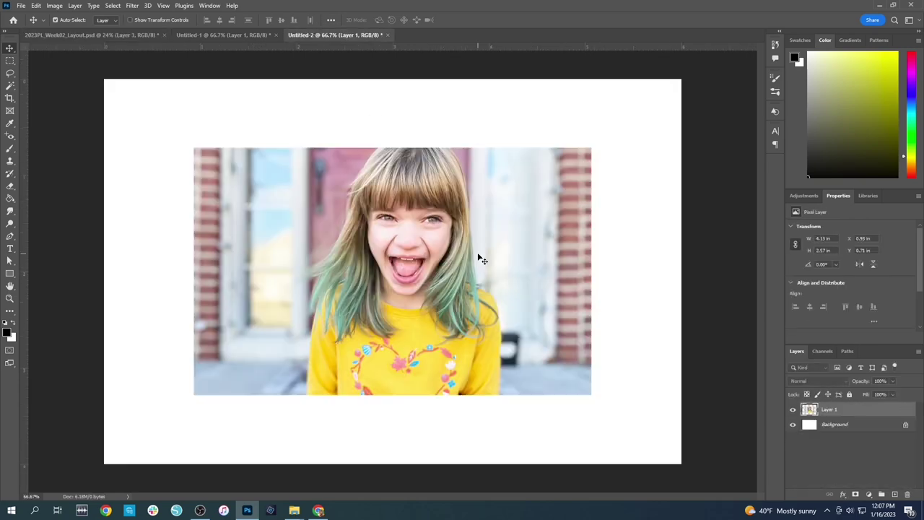
# Create a third 6 x 4 in document and copy in the cat door photo at the upper left with the couch family photo directly below
pyautogui.click(153, 34)
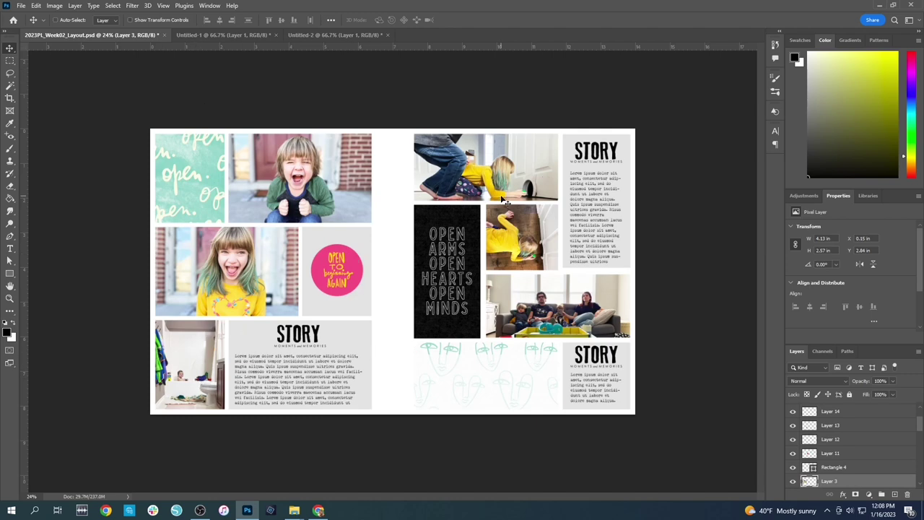
pyautogui.hotkey('ctrl', 'n')
pyautogui.doubleClick(353, 177)
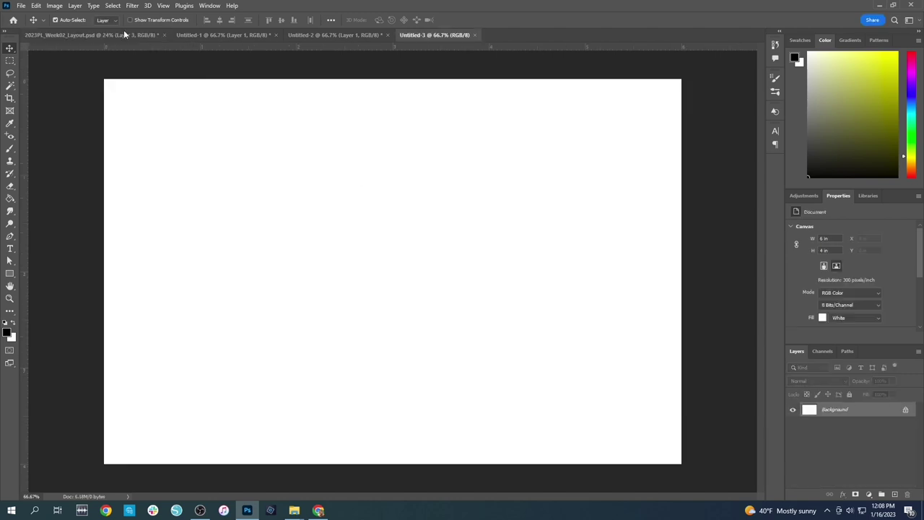
pyautogui.click(124, 34)
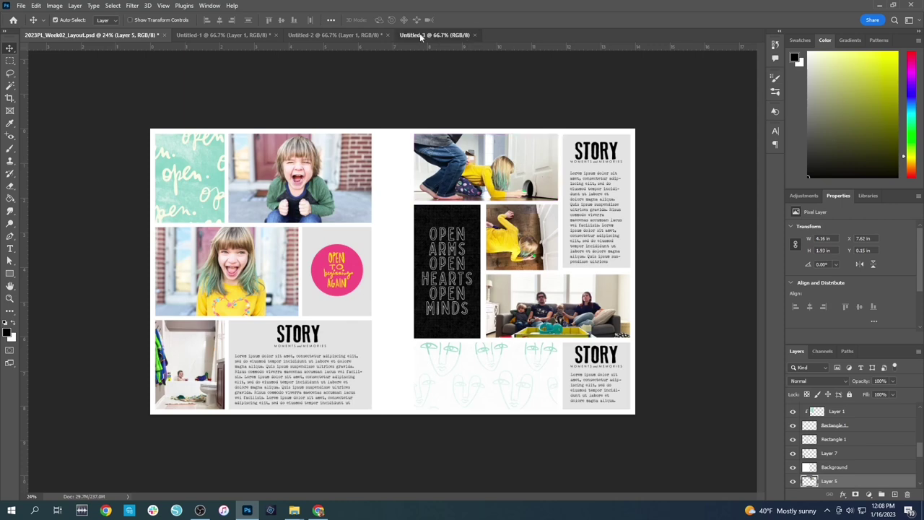
pyautogui.moveTo(421, 36); pyautogui.dragTo(215, 92)
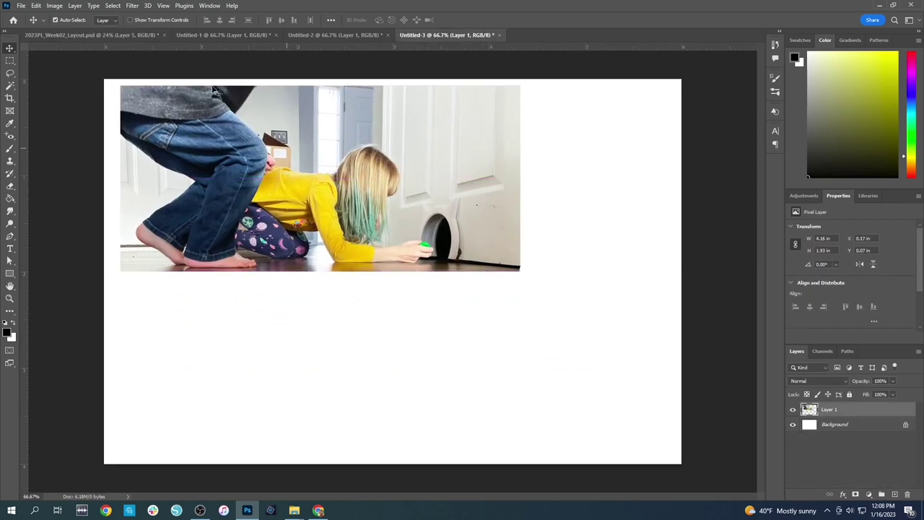
pyautogui.click(135, 34)
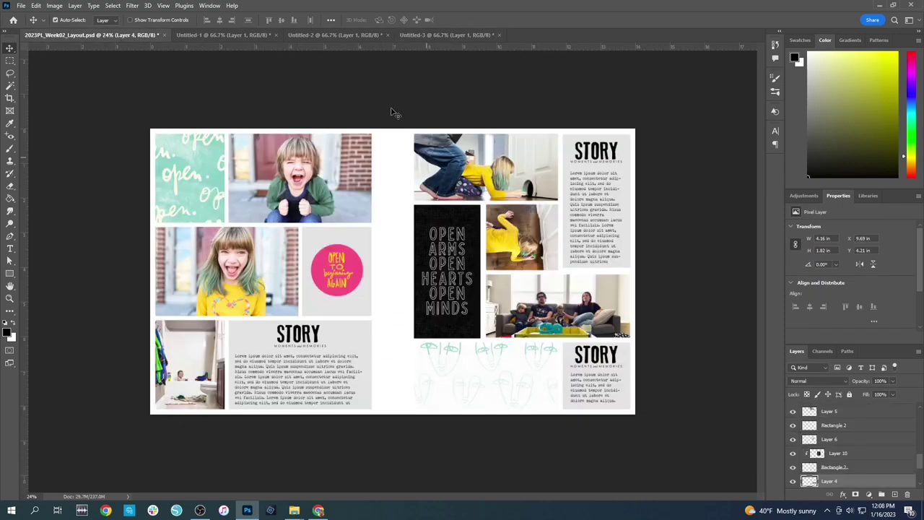
pyautogui.moveTo(390, 112); pyautogui.dragTo(363, 329)
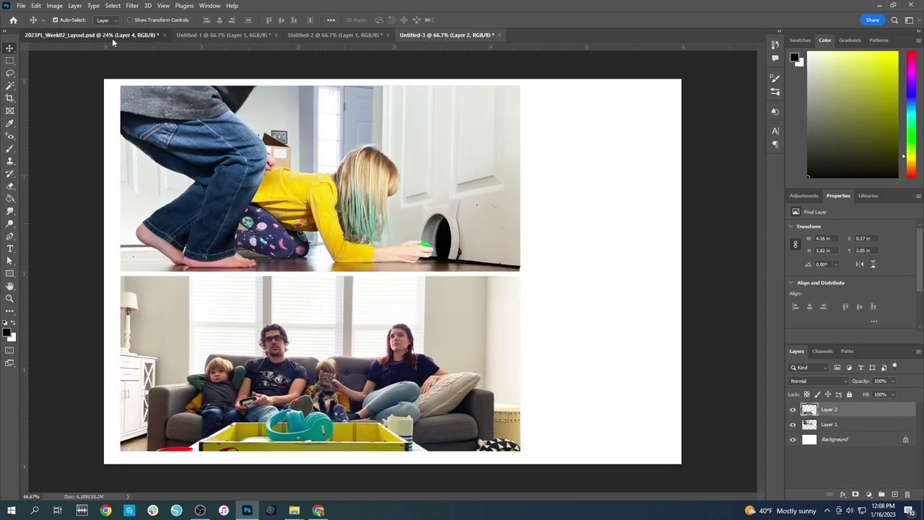
# Try the overhead photo of the girl rotated 90° in the third document's upper right corner, and delete it
pyautogui.click(110, 36)
pyautogui.moveTo(440, 39); pyautogui.dragTo(605, 131)
pyautogui.hotkey('ctrl', 't')
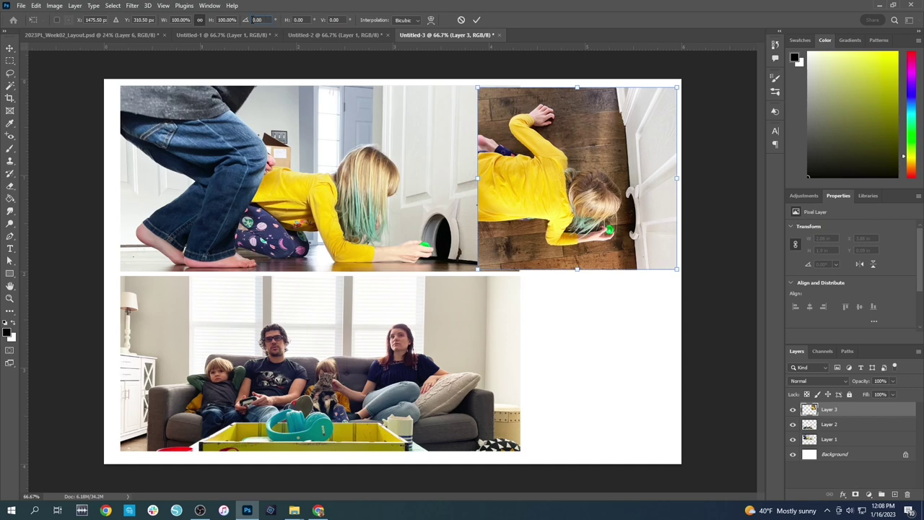
pyautogui.write('90')
pyautogui.press('Return')
pyautogui.press('Return')
pyautogui.moveTo(471, 139)
pyautogui.mouseDown()
pyautogui.moveTo(496, 157)
pyautogui.moveTo(471, 138)
pyautogui.mouseUp()
pyautogui.moveTo(582, 115)
pyautogui.mouseDown()
pyautogui.moveTo(588, 136)
pyautogui.moveTo(594, 122)
pyautogui.mouseUp()
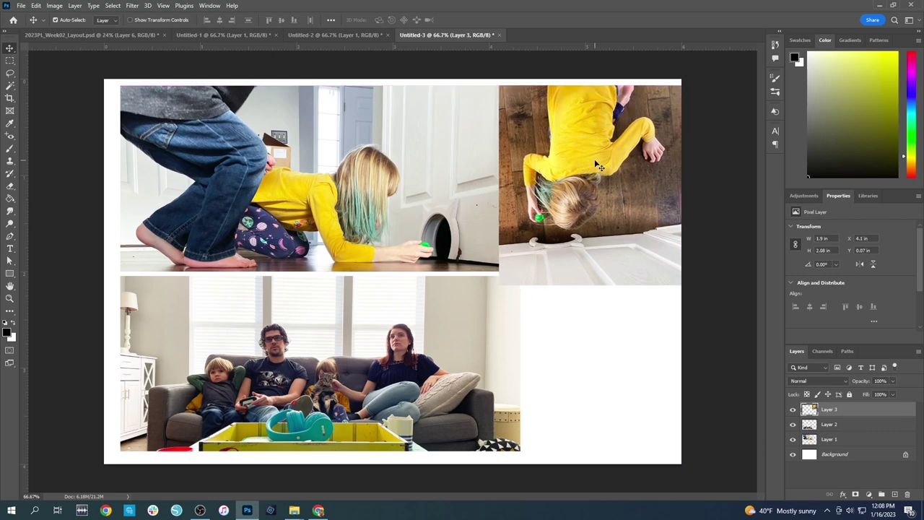
pyautogui.press('Delete')
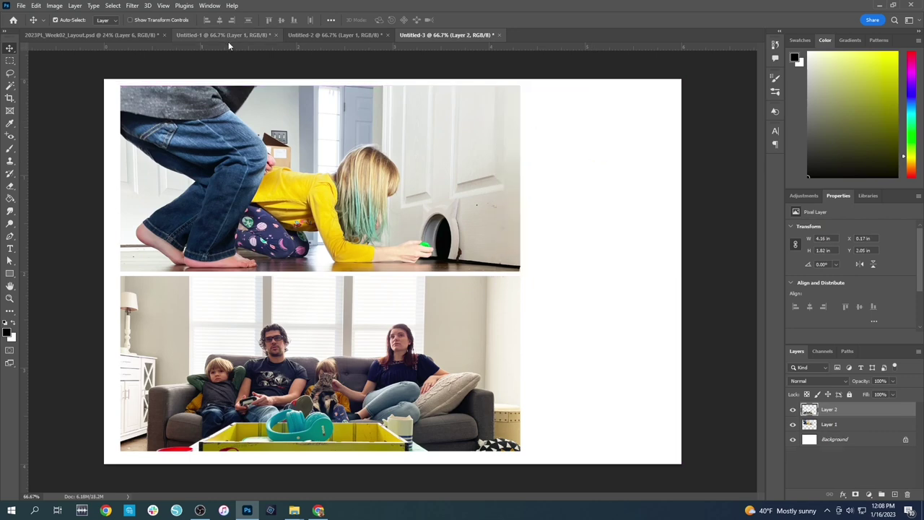
# Create a fourth 6 x 4 in document and copy in the bathroom photo at the upper left with the overhead girl photo beside it
pyautogui.hotkey('ctrl', 'n')
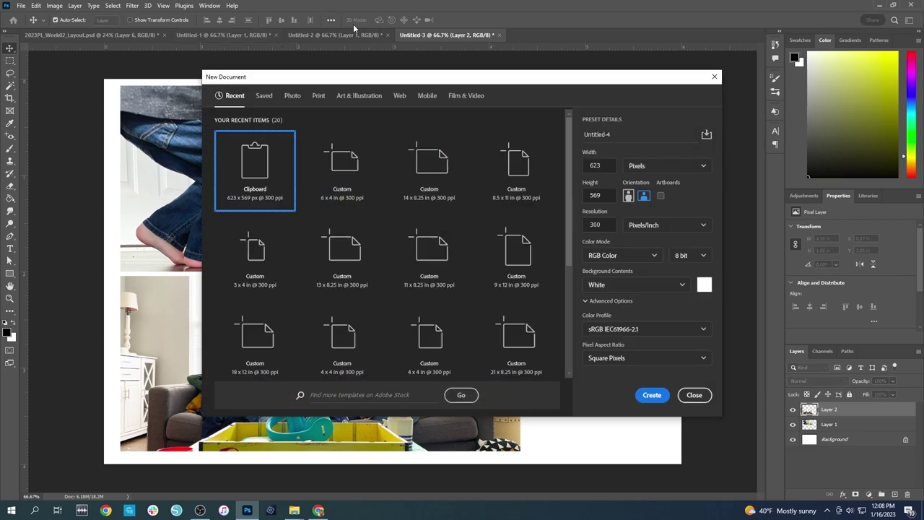
pyautogui.doubleClick(342, 171)
pyautogui.click(101, 35)
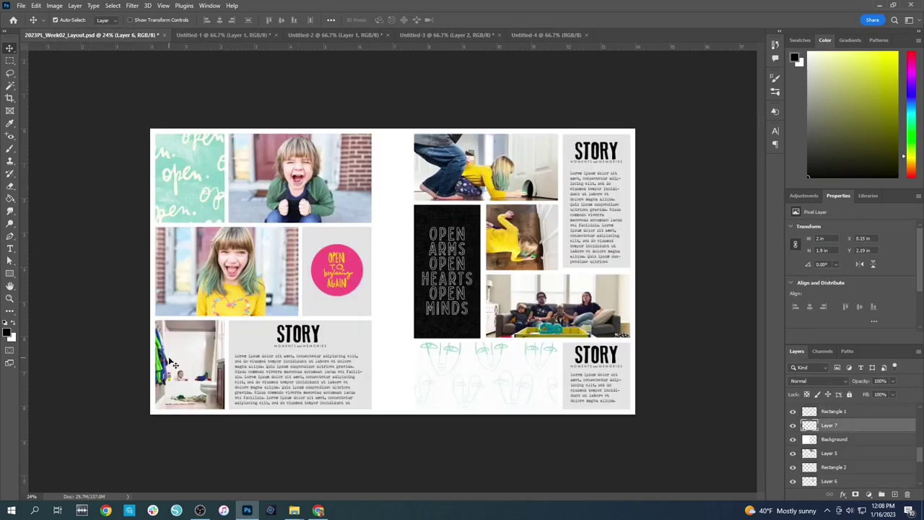
pyautogui.moveTo(174, 363); pyautogui.dragTo(186, 176)
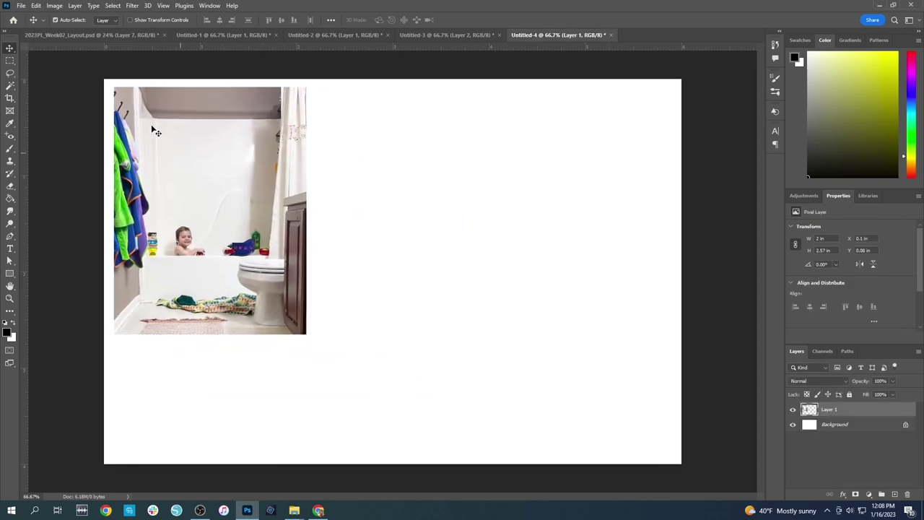
pyautogui.click(122, 38)
pyautogui.moveTo(511, 241); pyautogui.dragTo(413, 193)
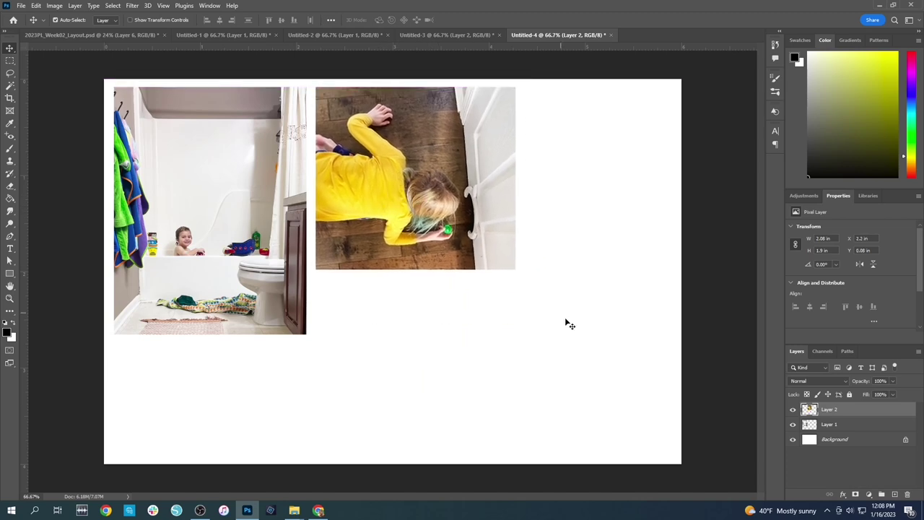
# Review the photo arrangement in each of the four 6 x 4 in documents and return to the layout
pyautogui.click(337, 35)
pyautogui.click(234, 34)
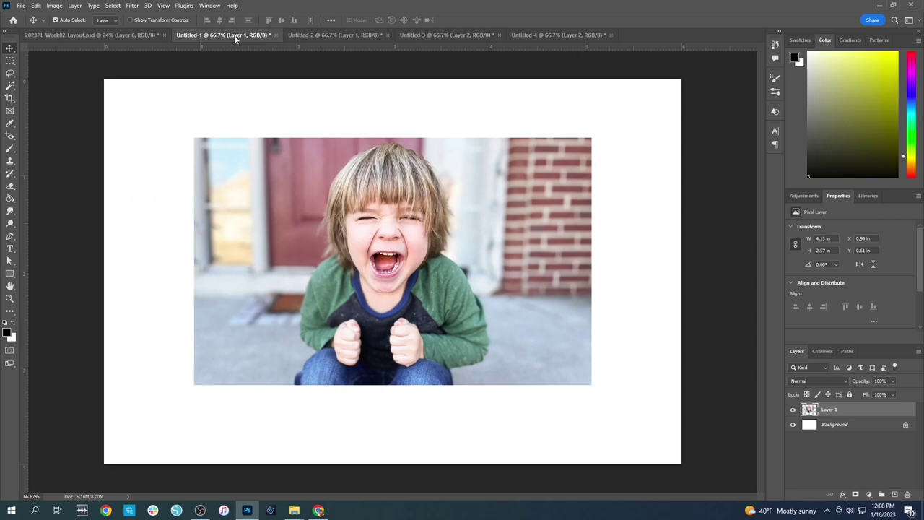
pyautogui.click(347, 35)
pyautogui.click(485, 34)
pyautogui.click(532, 34)
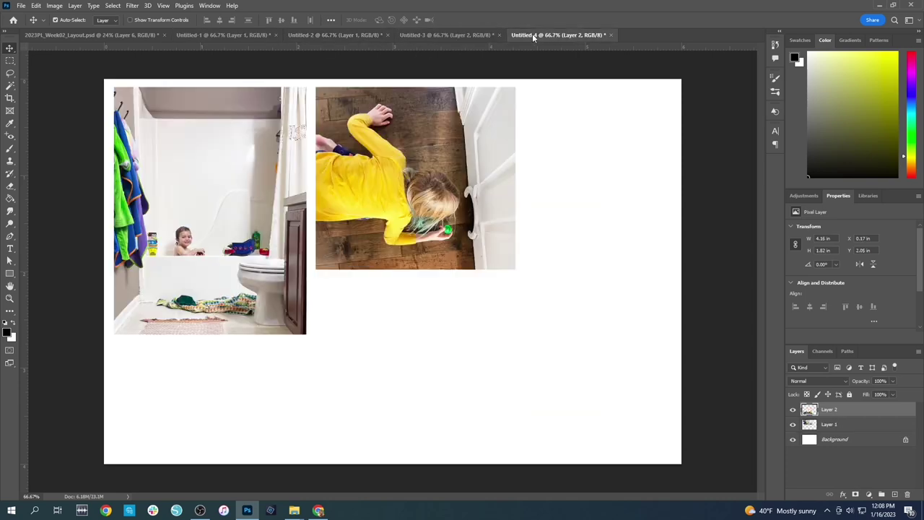
pyautogui.click(117, 37)
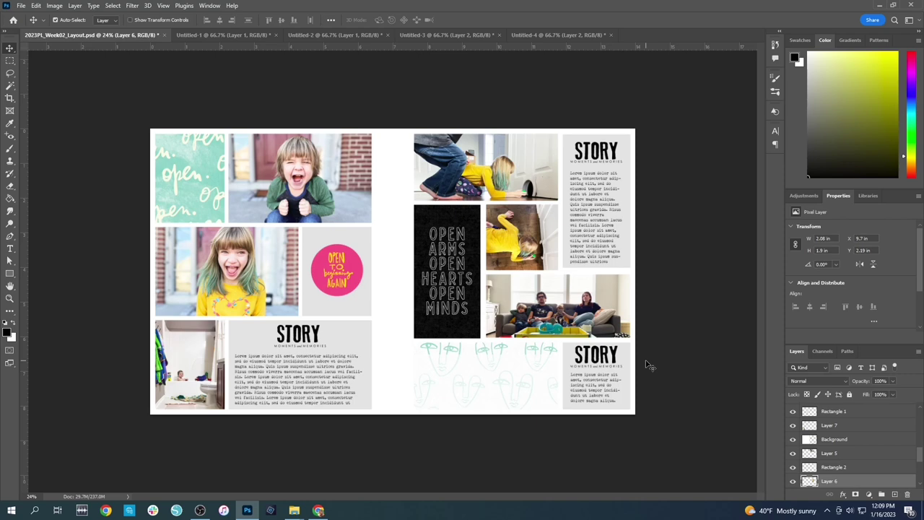
# Create a fifth 6 x 4 in document and copy the left page's journaling text from the layout into its upper left
pyautogui.hotkey('ctrl', 'n')
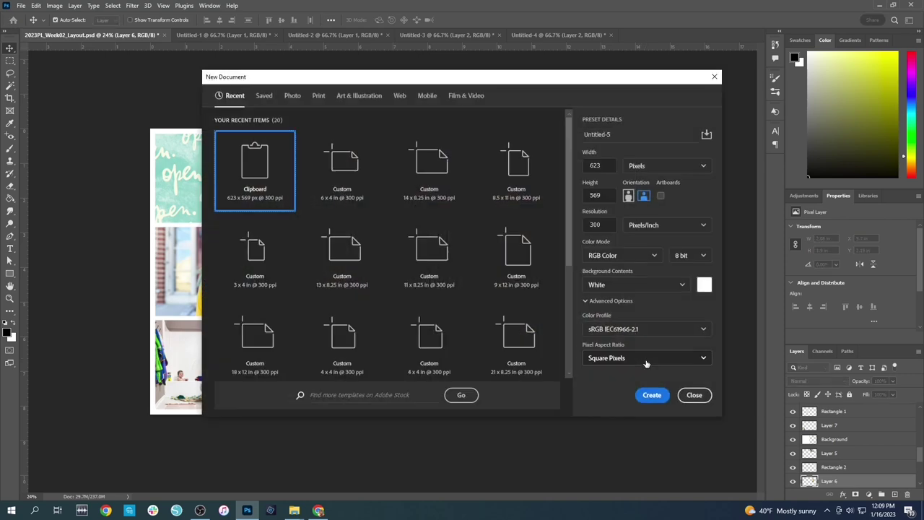
pyautogui.doubleClick(347, 187)
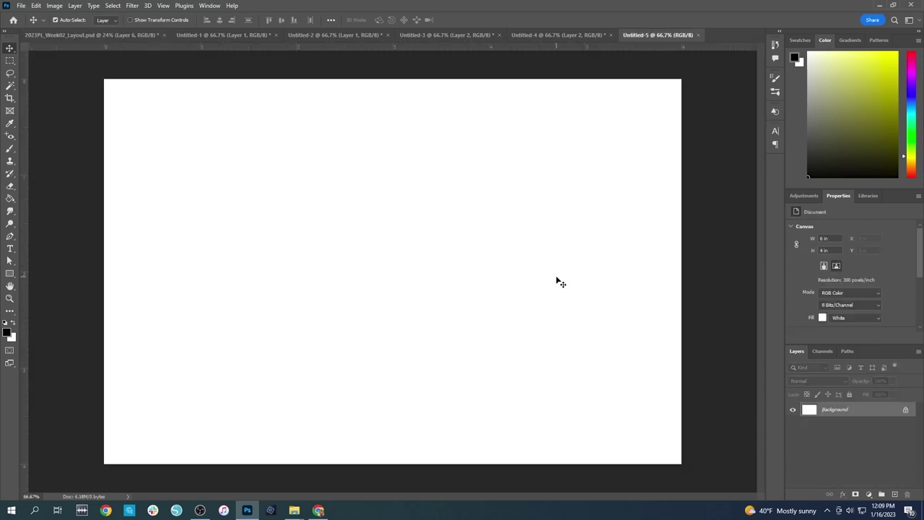
pyautogui.click(119, 34)
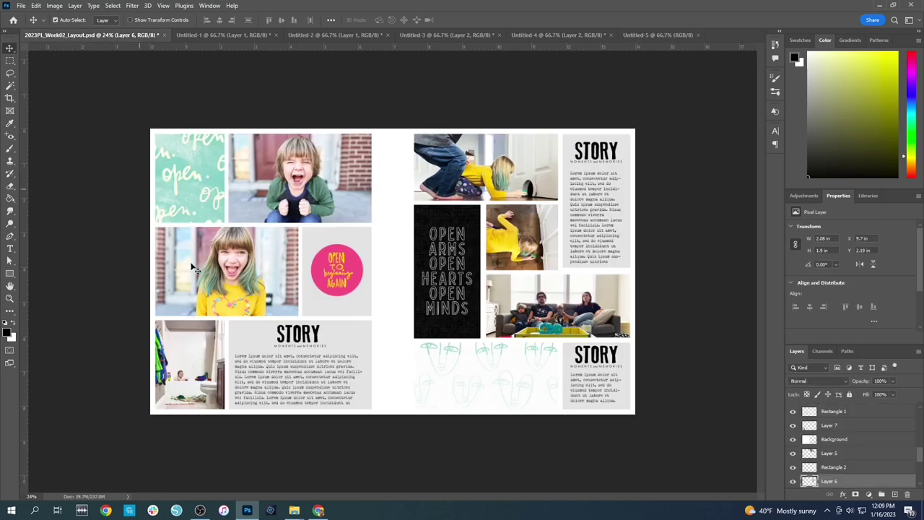
pyautogui.click(298, 368)
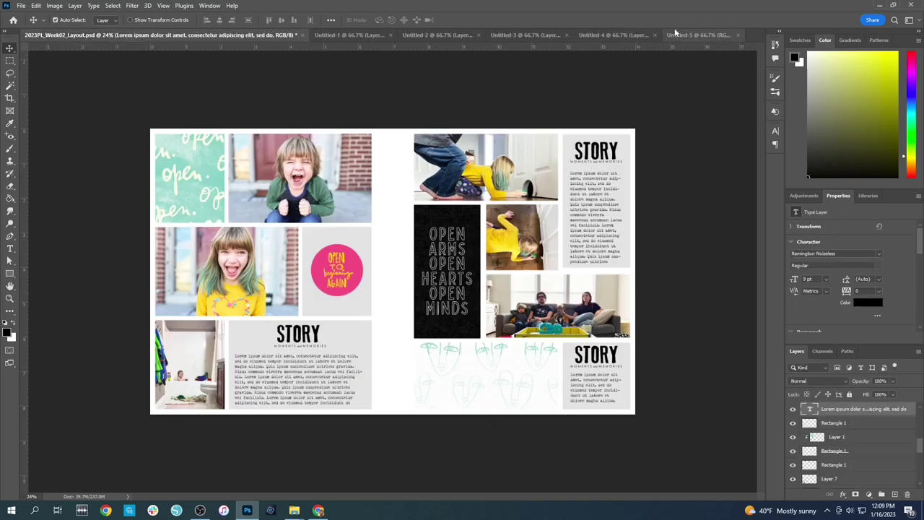
pyautogui.click(696, 35)
pyautogui.moveTo(466, 247); pyautogui.dragTo(308, 167)
# Copy the right page's two journaling texts into the fifth document, the tall column at the right and the short block below the first text
pyautogui.click(59, 35)
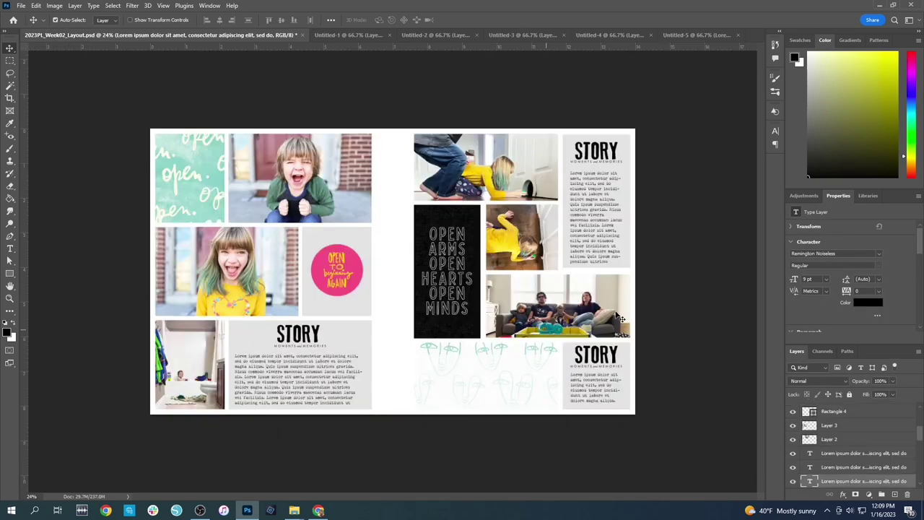
pyautogui.moveTo(610, 201); pyautogui.dragTo(565, 212)
pyautogui.click(155, 34)
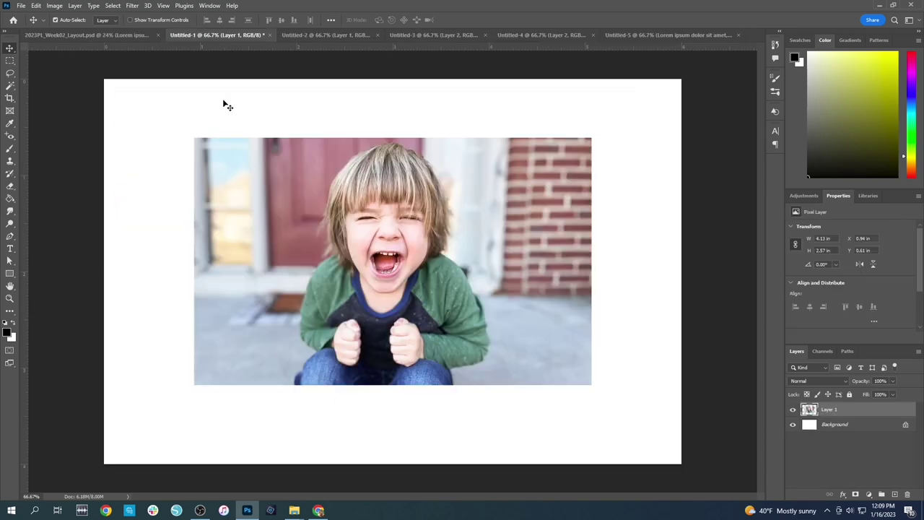
pyautogui.click(64, 34)
pyautogui.click(587, 377)
pyautogui.click(587, 383)
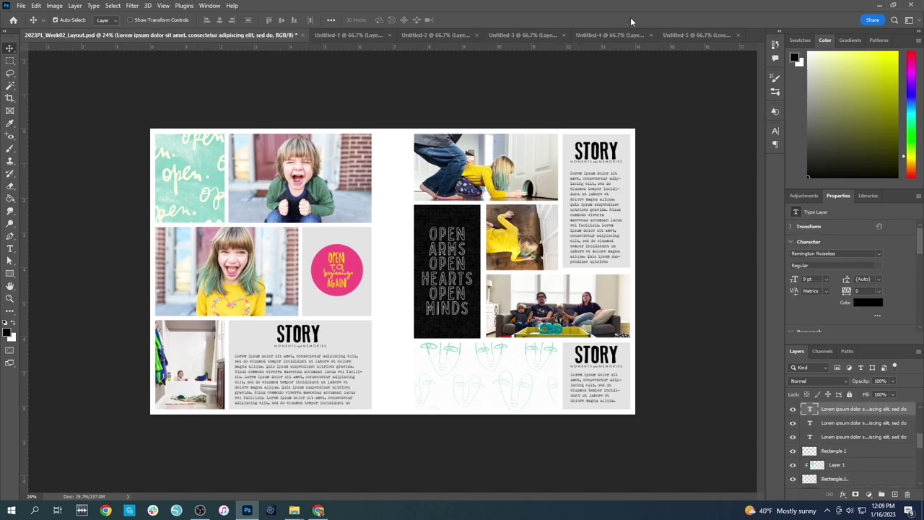
pyautogui.click(634, 34)
pyautogui.click(638, 32)
pyautogui.moveTo(177, 97); pyautogui.dragTo(175, 242)
pyautogui.click(305, 241)
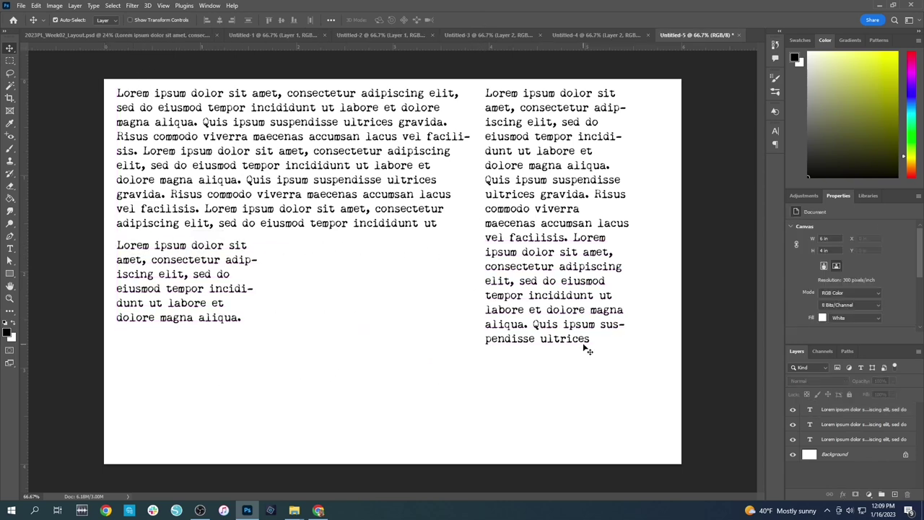
# Compare the layout with the five print documents to check that all photos and journaling texts are included
pyautogui.click(153, 36)
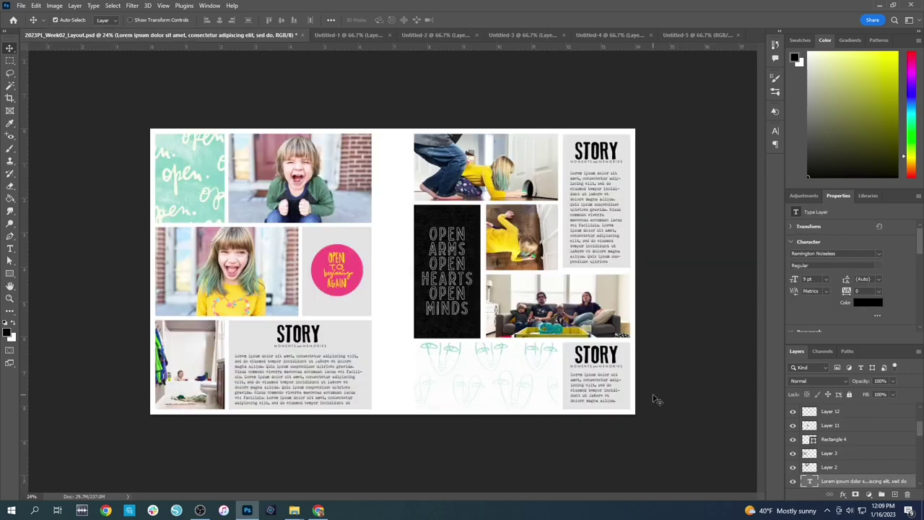
pyautogui.click(695, 35)
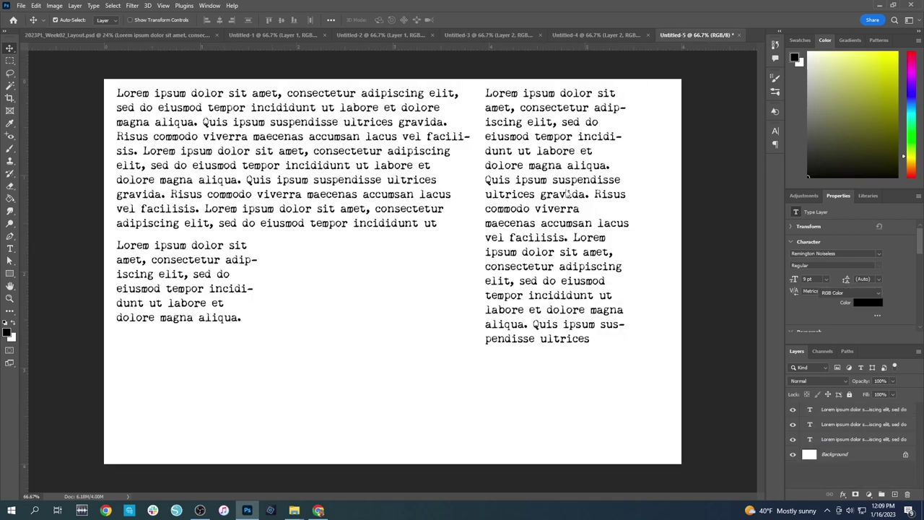
pyautogui.click(578, 35)
pyautogui.click(469, 35)
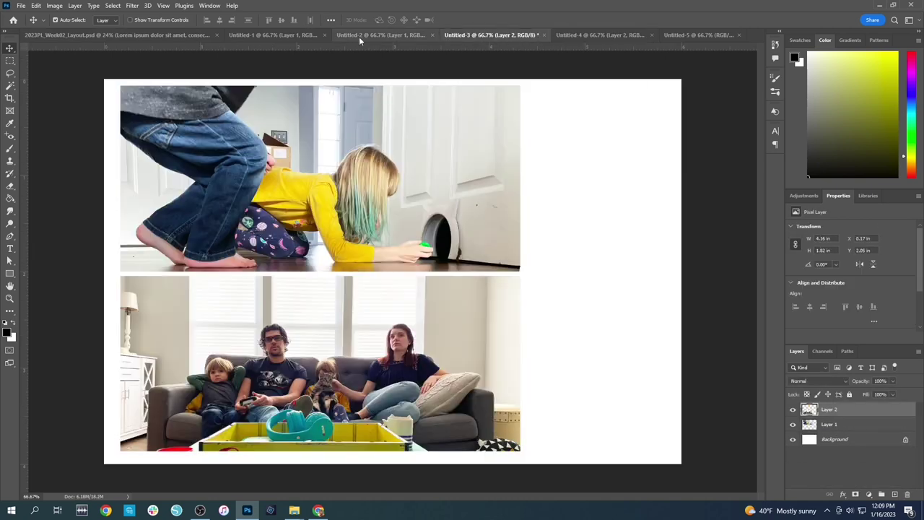
pyautogui.click(359, 36)
pyautogui.click(270, 36)
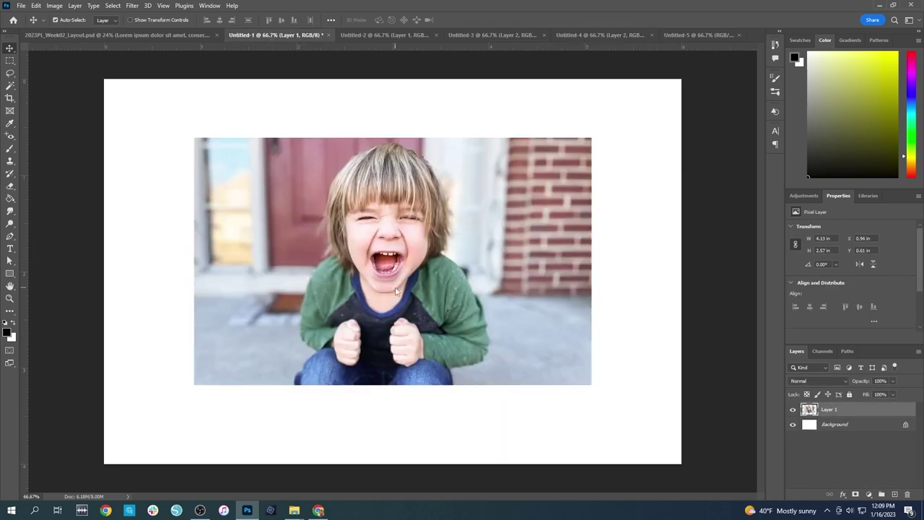
pyautogui.click(176, 36)
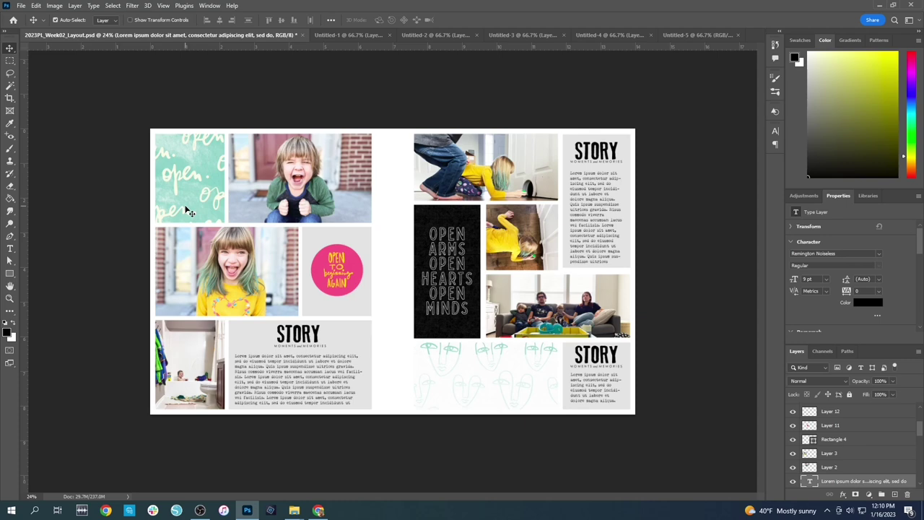
# Close 2023PL_Week02_Layout.psd and all five untitled print documents without saving changes
pyautogui.click(301, 35)
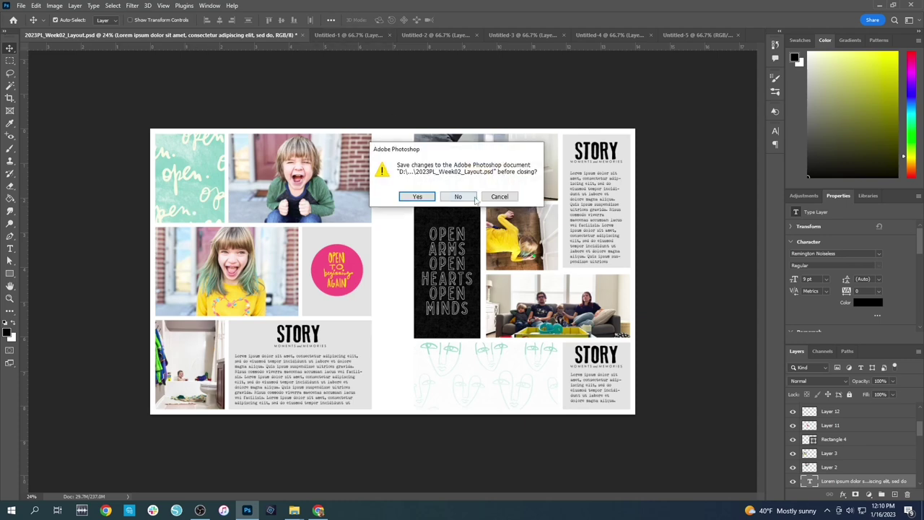
pyautogui.click(457, 196)
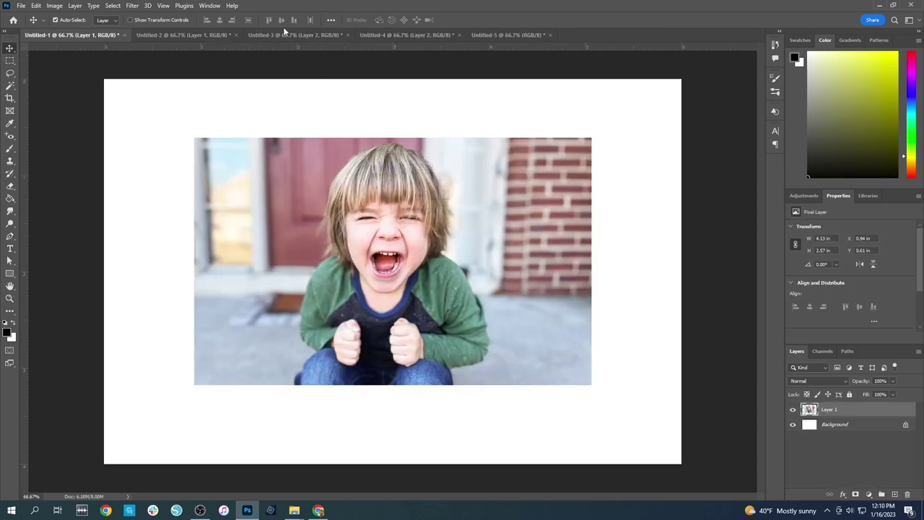
pyautogui.click(125, 34)
pyautogui.click(457, 194)
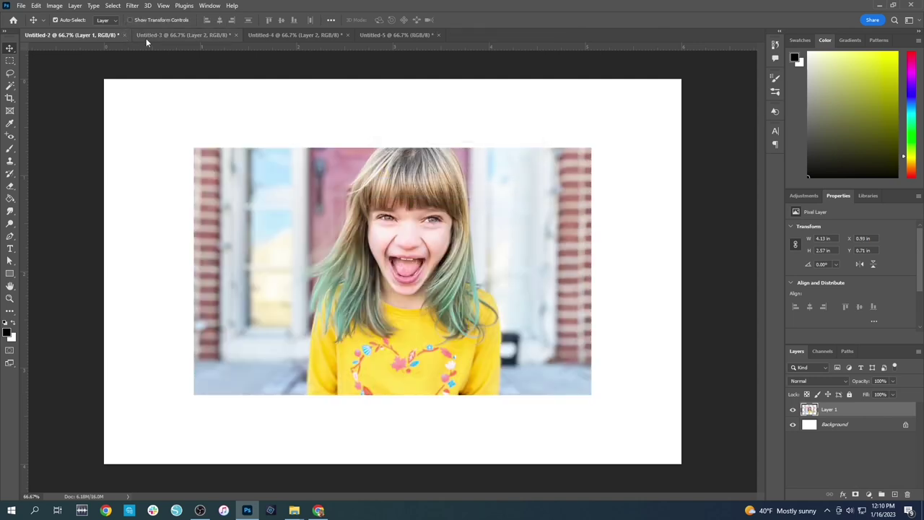
pyautogui.click(125, 35)
pyautogui.click(457, 193)
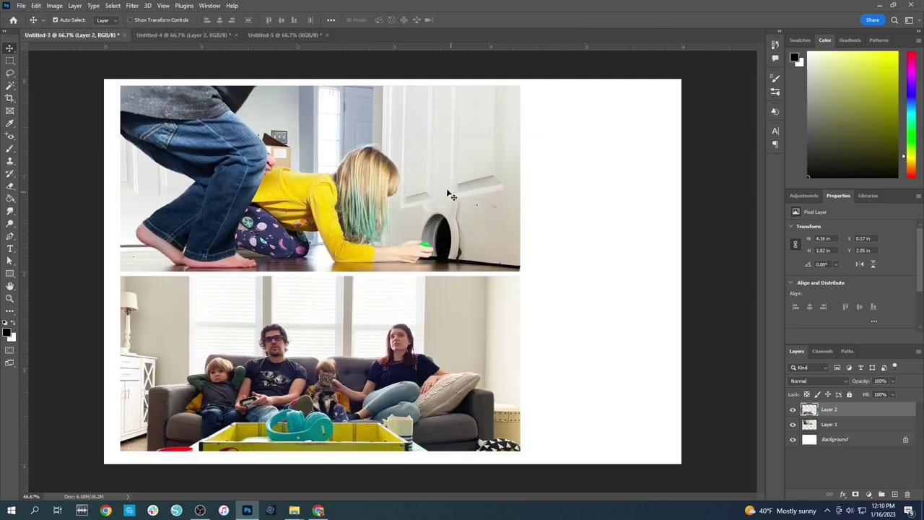
pyautogui.click(125, 35)
pyautogui.press('n')
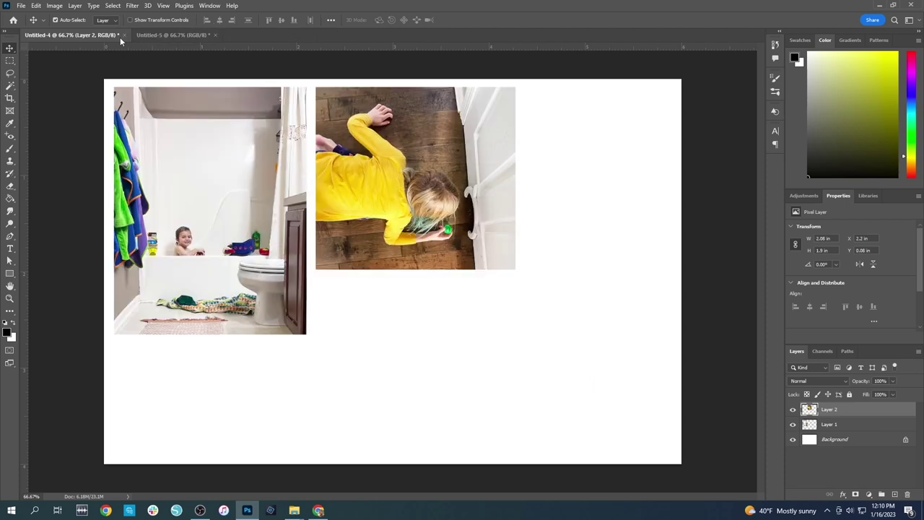
pyautogui.click(124, 35)
pyautogui.click(458, 192)
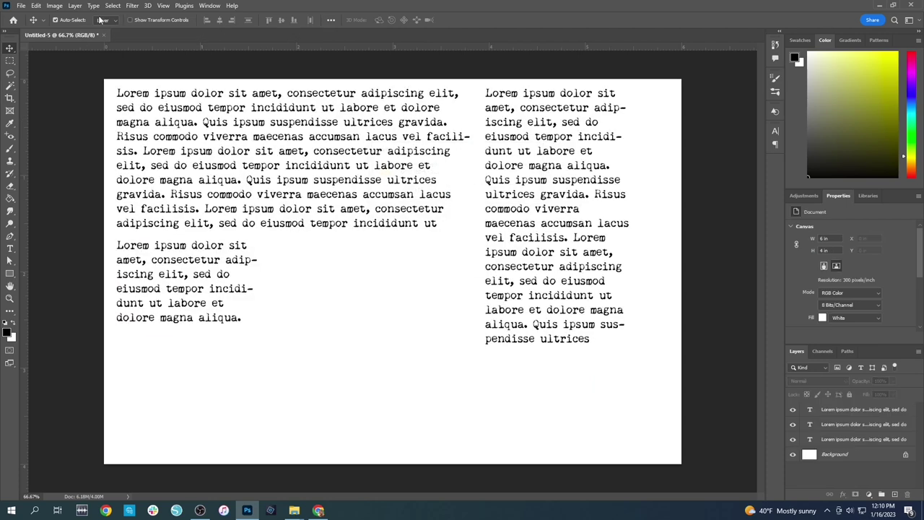
pyautogui.click(105, 35)
pyautogui.press('n')
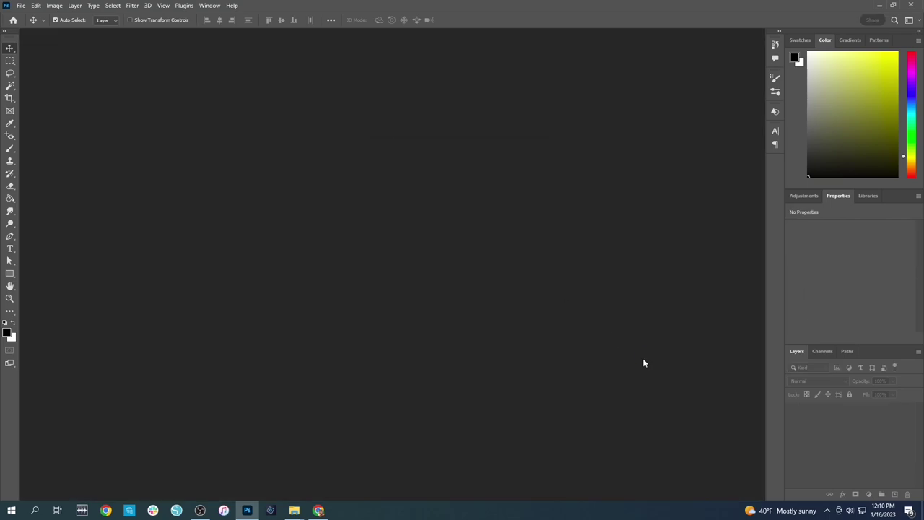
pyautogui.hotkey('ctrl', 'o')
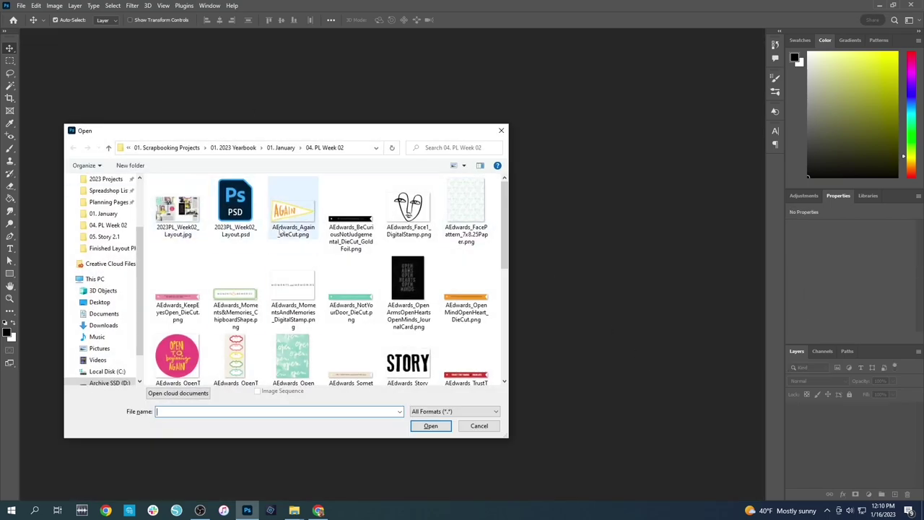
pyautogui.click(296, 212)
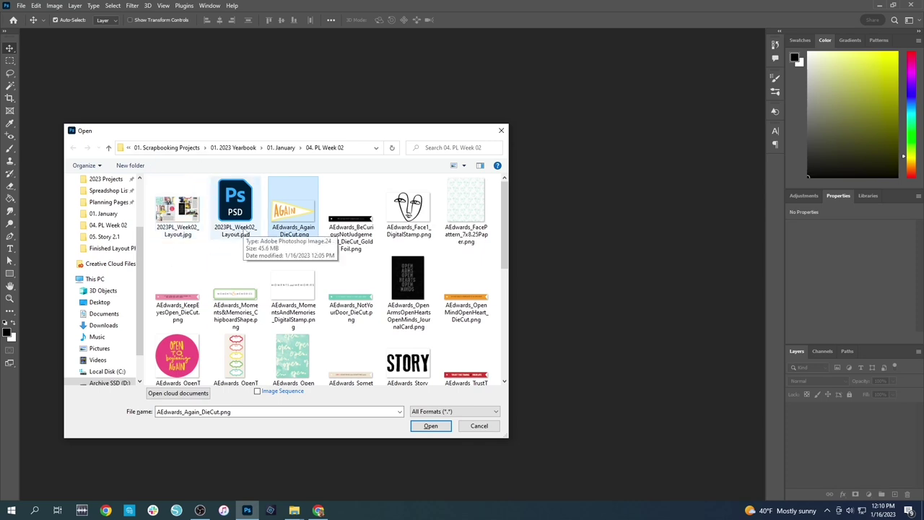
pyautogui.scroll(-5, 235, 303)
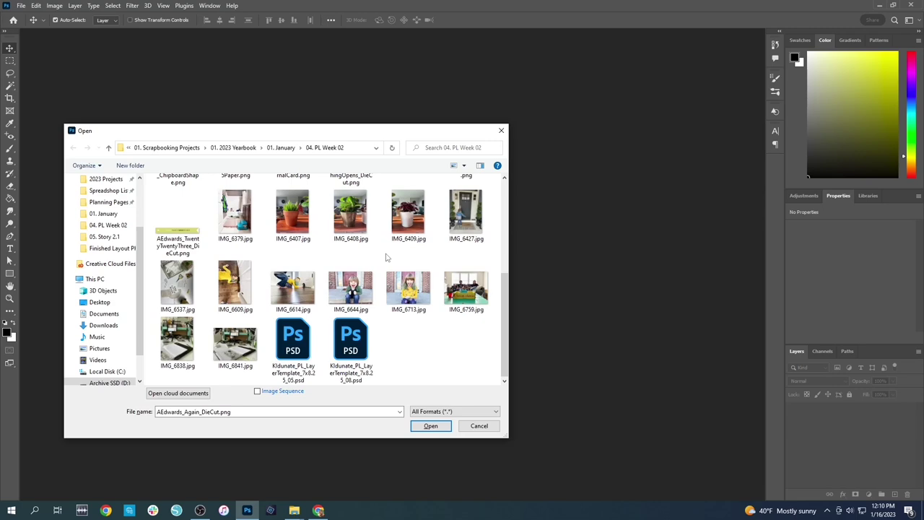
pyautogui.keyDown('shift'); pyautogui.click(244, 344); pyautogui.keyUp('shift')
pyautogui.scroll(3, 289, 288)
pyautogui.scroll(-3, 289, 289)
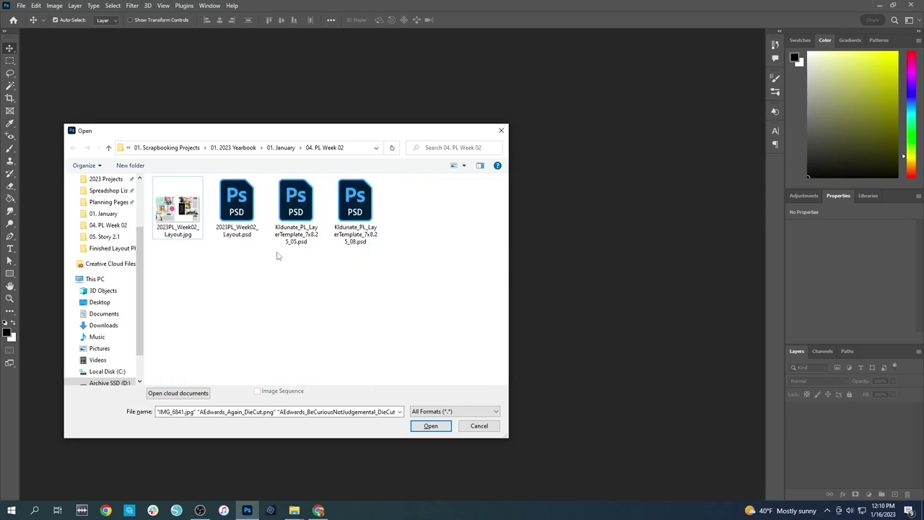
# Delete the two layer template files ending in 7x8.25_05.psd and 7x8.25_08.psd from the week's folder
pyautogui.click(280, 215)
pyautogui.keyDown('ctrl'); pyautogui.click(375, 222); pyautogui.keyUp('ctrl')
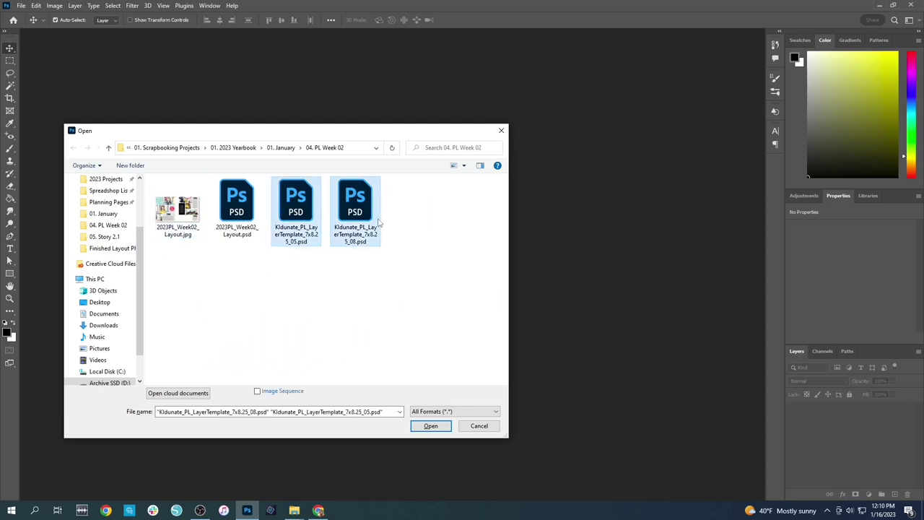
pyautogui.press('Delete')
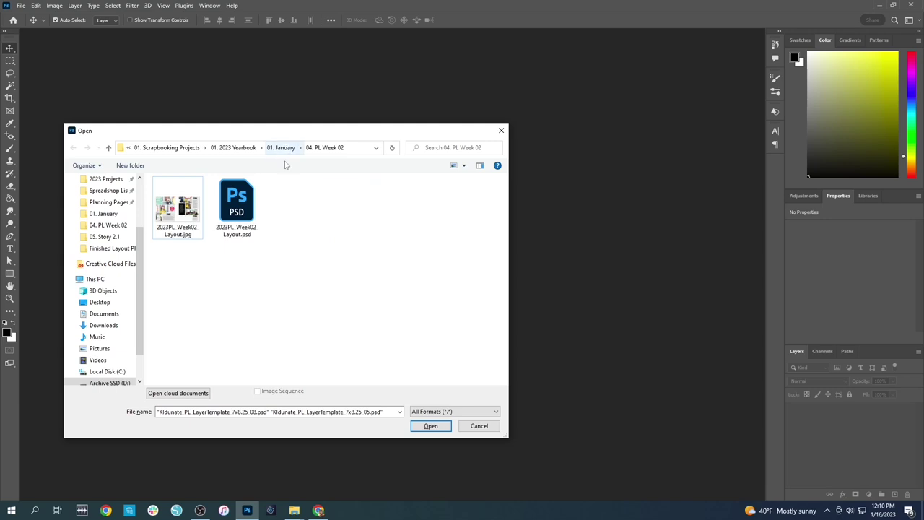
# Browse to the 05. Story 2.1 folder in 01. January and open the photo IMG_6750_original.jpg
pyautogui.click(235, 148)
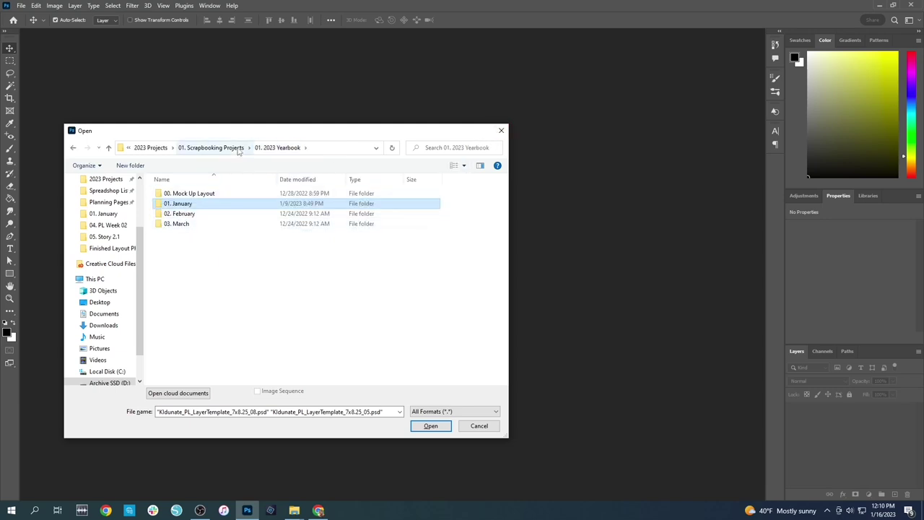
pyautogui.click(210, 148)
pyautogui.doubleClick(195, 196)
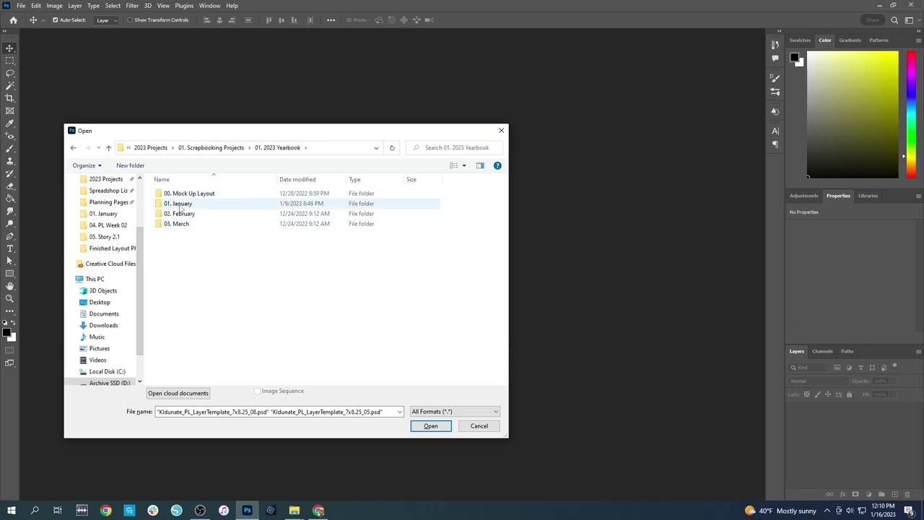
pyautogui.doubleClick(177, 204)
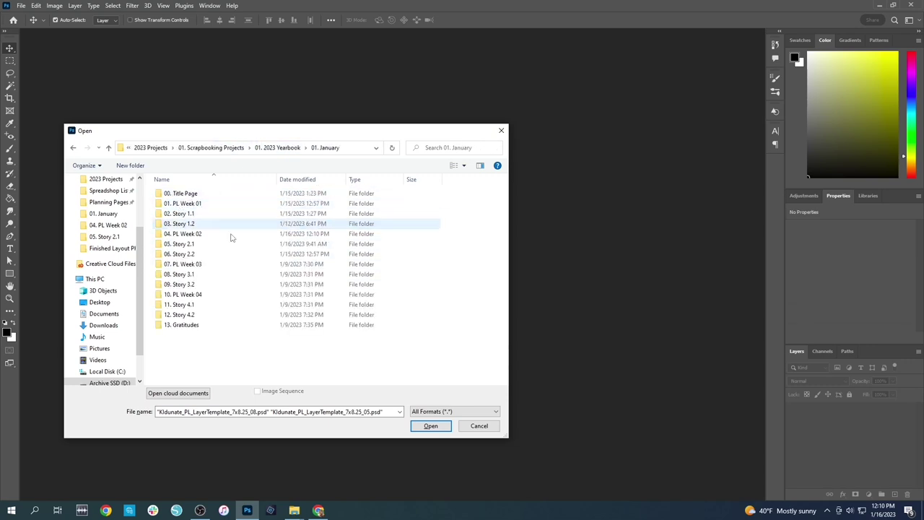
pyautogui.doubleClick(184, 245)
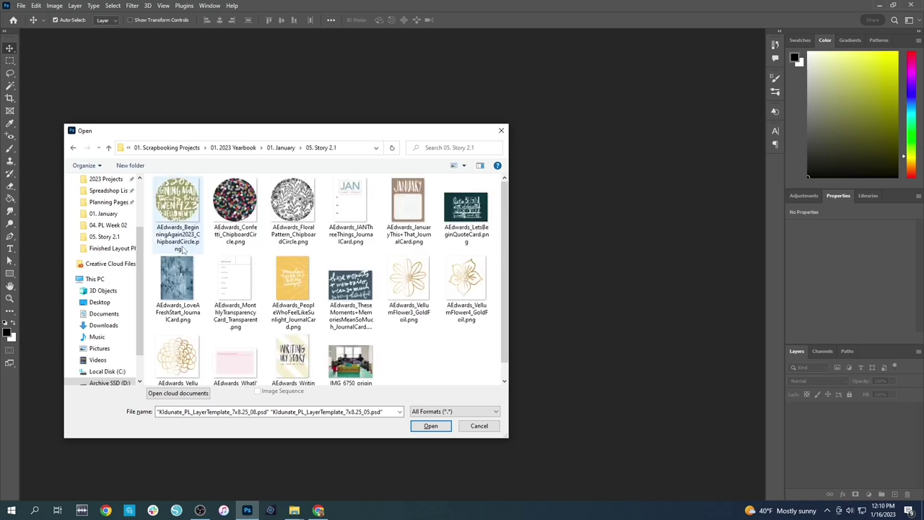
pyautogui.scroll(-1, 420, 325)
pyautogui.scroll(1, 421, 325)
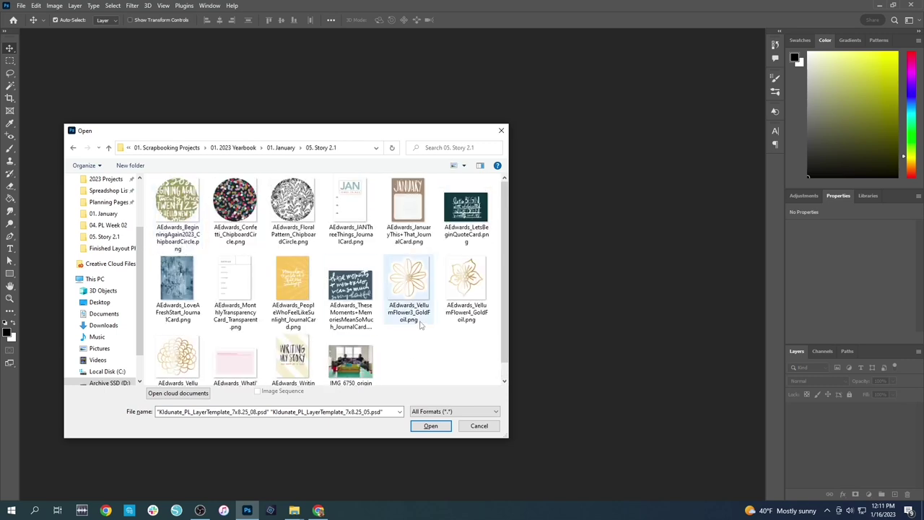
pyautogui.scroll(-1, 379, 348)
pyautogui.click(359, 350)
pyautogui.doubleClick(351, 346)
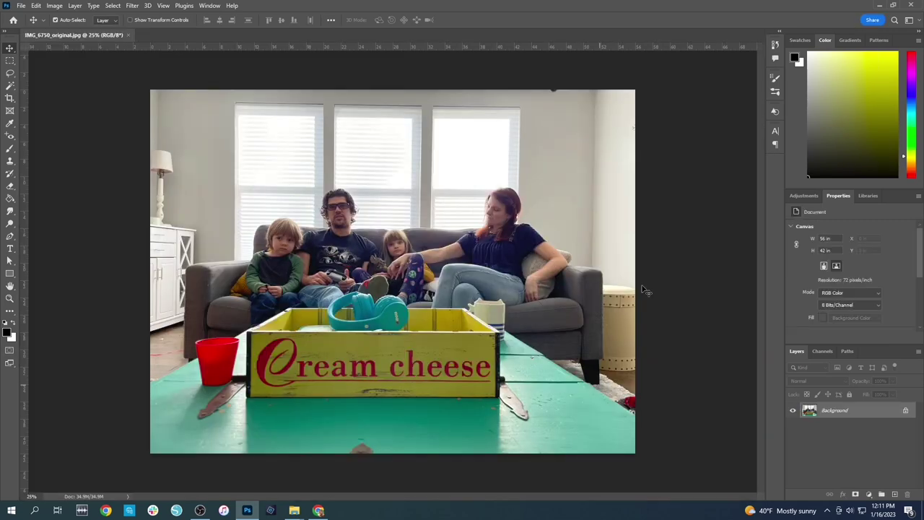
# Adjust the photo with a Brightness/Contrast adjustment of Brightness 13 and Contrast 5
pyautogui.click(804, 199)
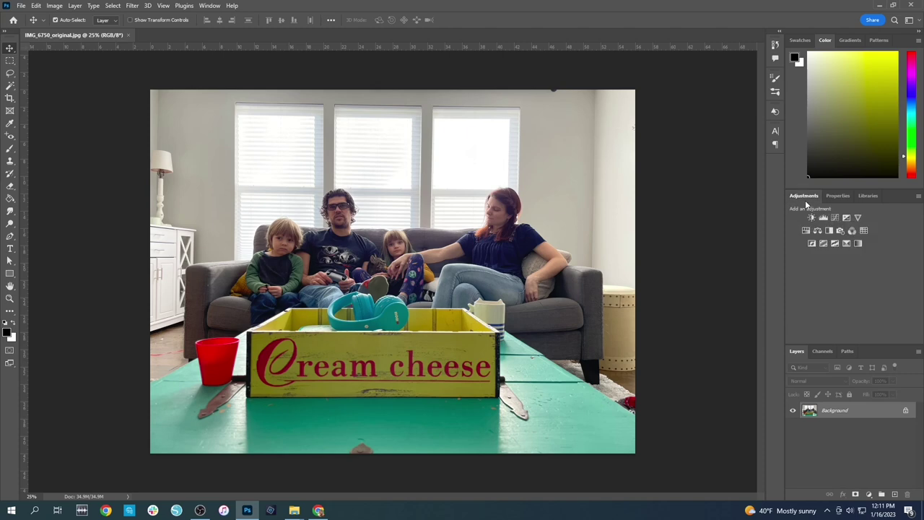
pyautogui.click(810, 217)
pyautogui.moveTo(850, 254); pyautogui.dragTo(853, 253)
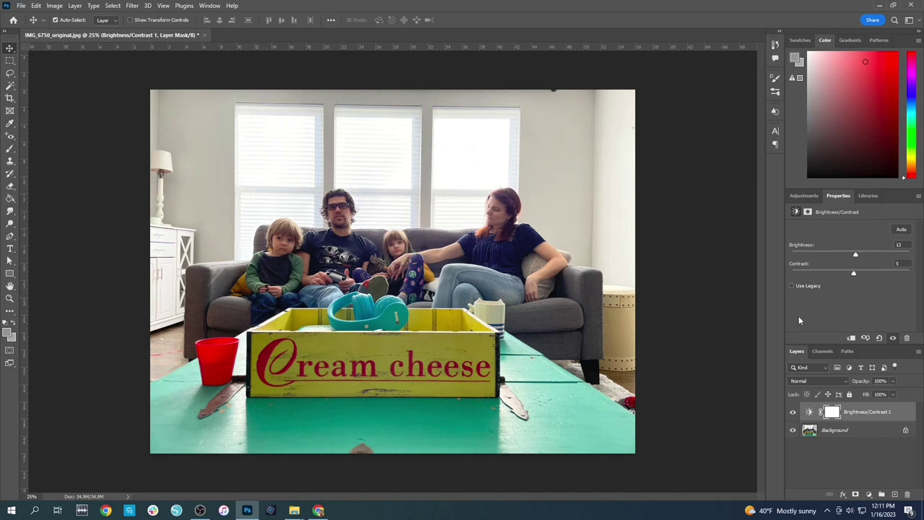
pyautogui.press('Delete')
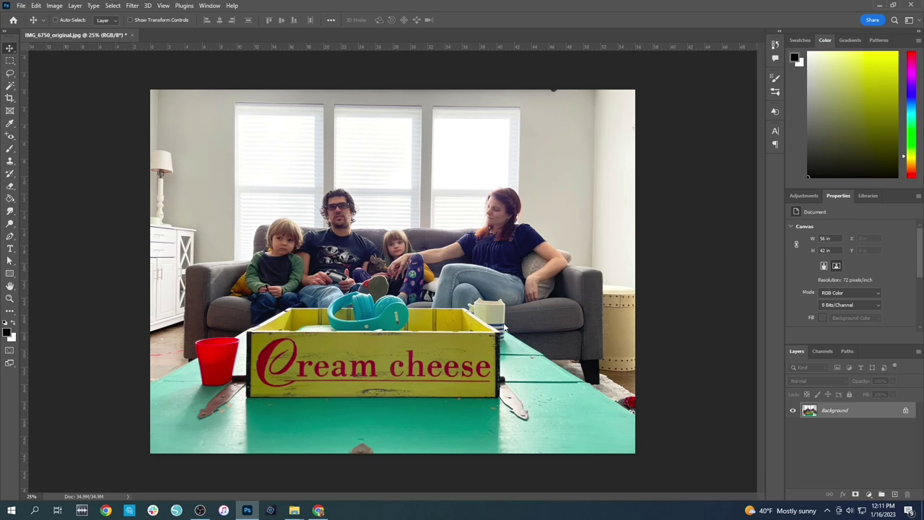
# Open the photo in the Camera Raw filter and set Clarity to +5, Dehaze to +3 and Saturation to +3
pyautogui.hotkey('shift', 'ctrl', 'a')
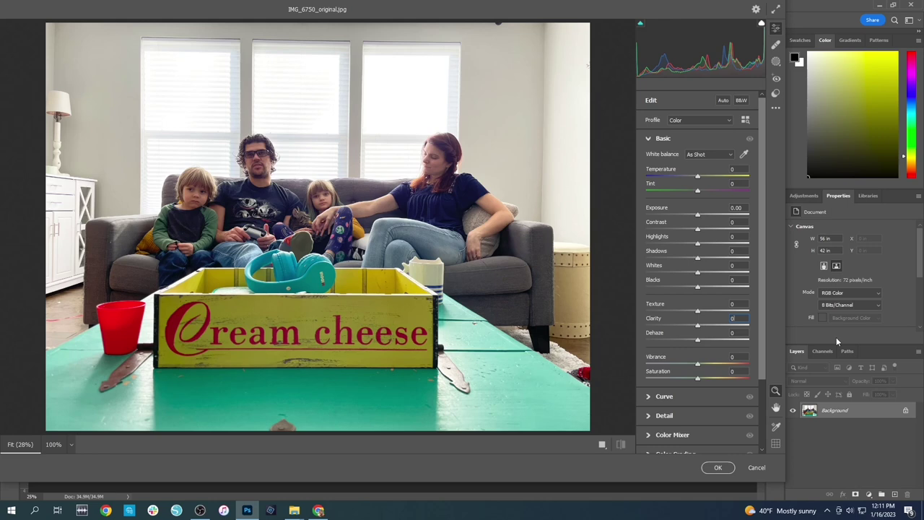
pyautogui.write('5')
pyautogui.press('Tab')
pyautogui.write('3')
pyautogui.press('Tab')
pyautogui.press('Tab')
pyautogui.write('3')
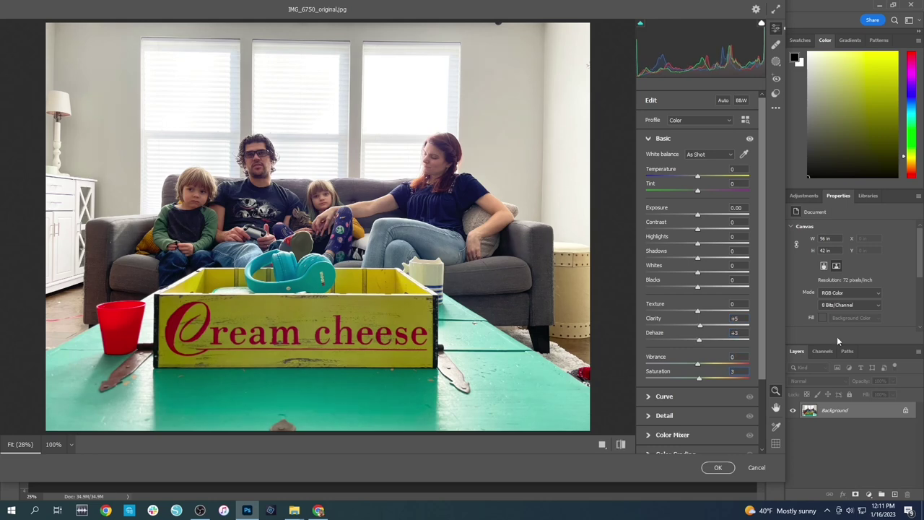
# Set the Exposure to +0.10 and apply the Camera Raw adjustments to the photo
pyautogui.click(743, 214)
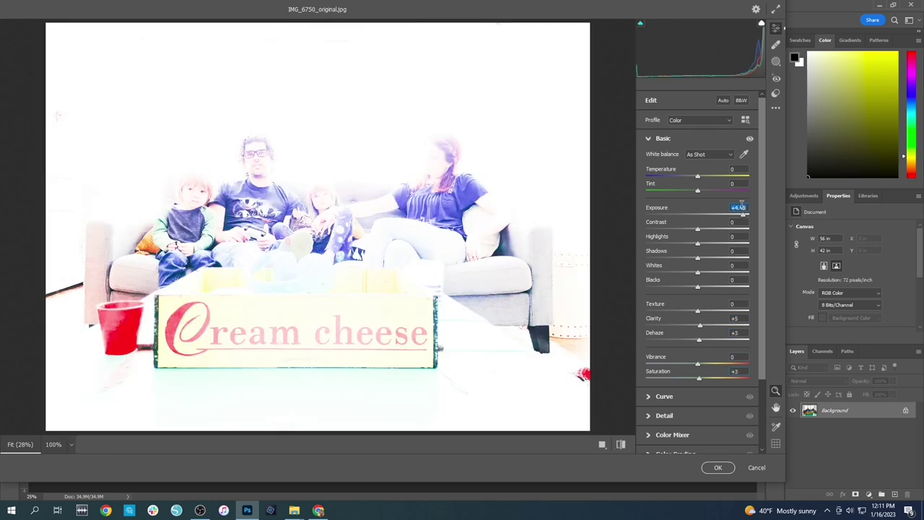
pyautogui.write('1')
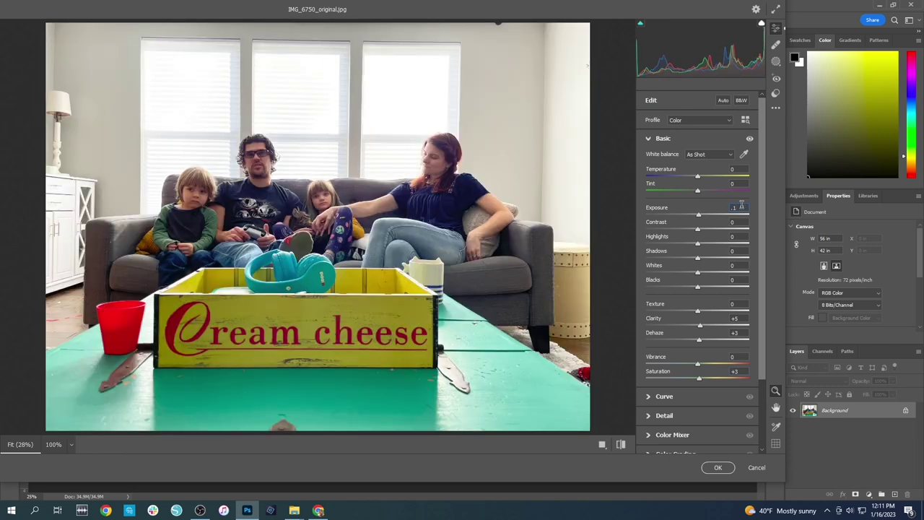
pyautogui.press('Return')
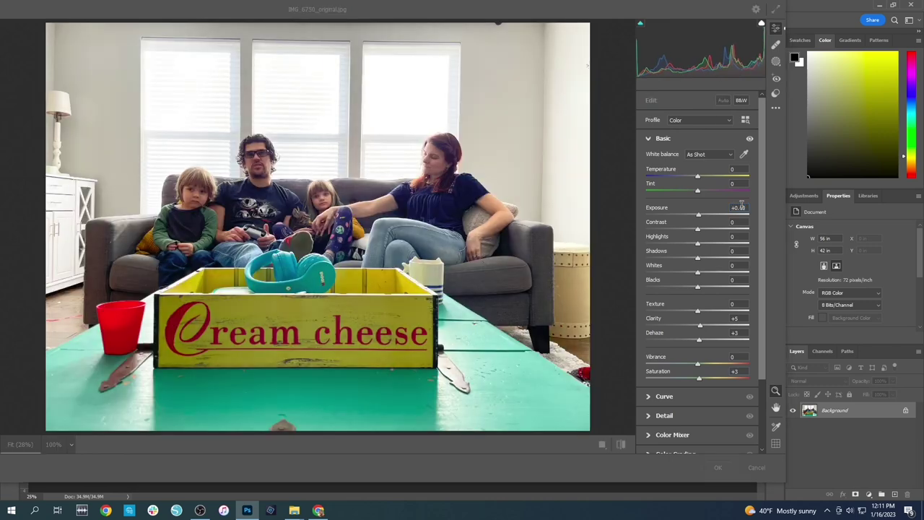
# Crop the photo to 7 in wide by 8.25 in high at 300 px/in, keeping the whole family in frame
pyautogui.click(10, 97)
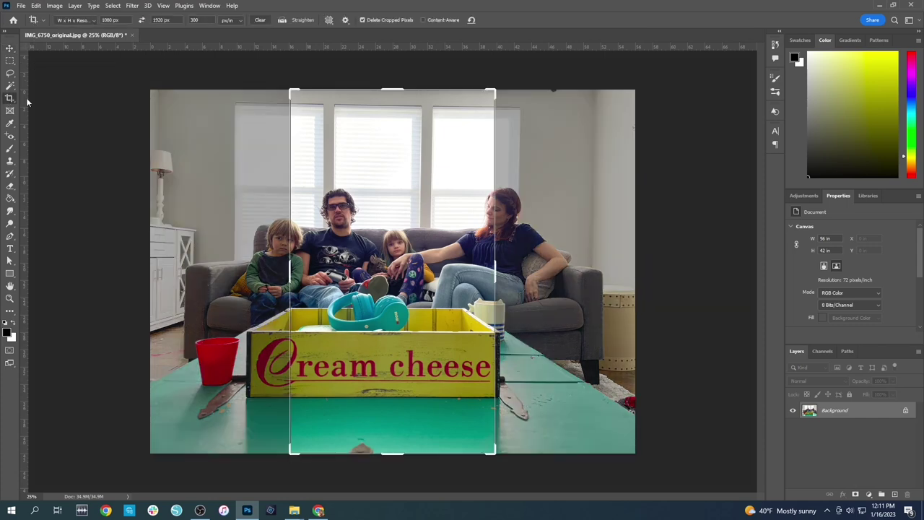
pyautogui.write('7 in')
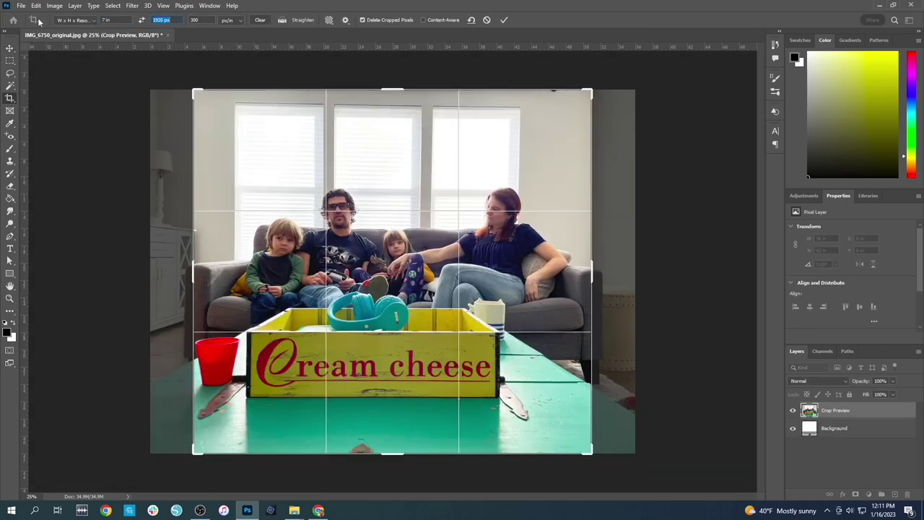
pyautogui.press('Tab')
pyautogui.write('8.25 in')
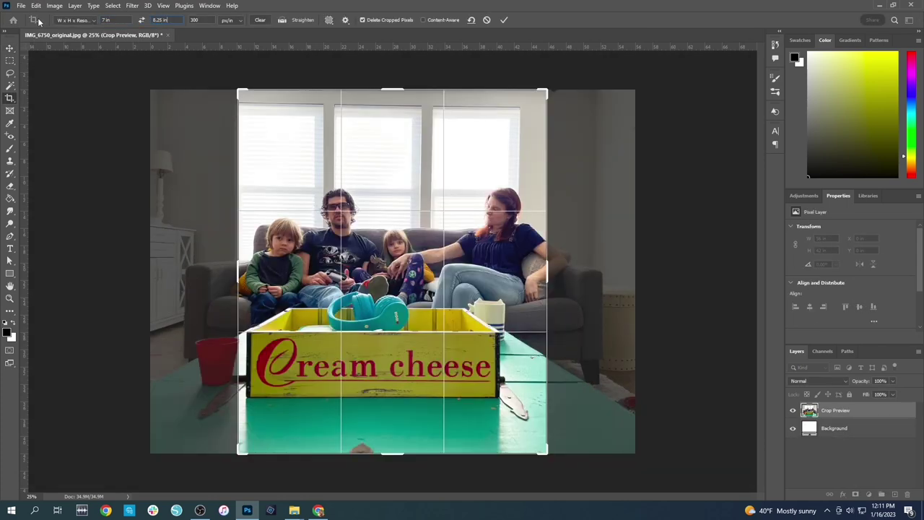
pyautogui.moveTo(349, 276); pyautogui.dragTo(370, 284)
pyautogui.press('Return')
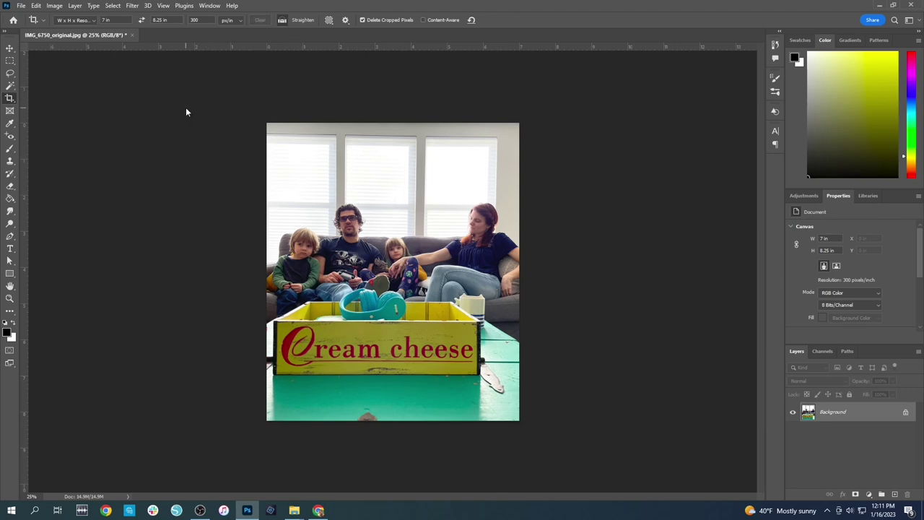
# Create a new white document 13 in wide by 8.25 in high at 300 pixels/inch
pyautogui.hotkey('ctrl', 'n')
pyautogui.click(661, 167)
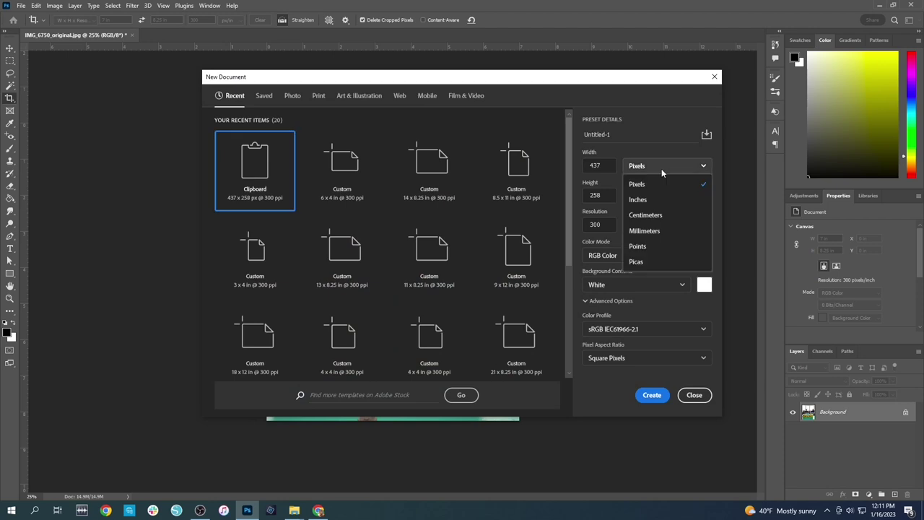
pyautogui.click(637, 199)
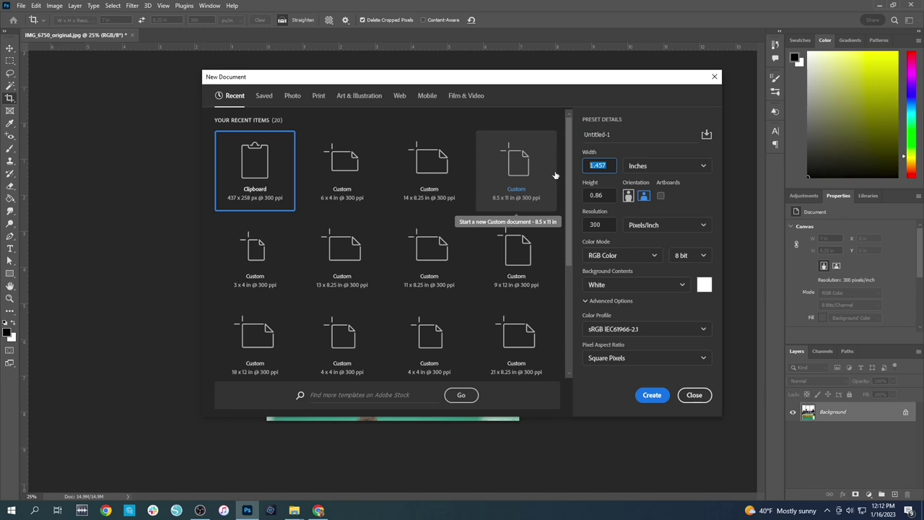
pyautogui.write('13')
pyautogui.press('Tab')
pyautogui.write('8.25')
pyautogui.press('Return')
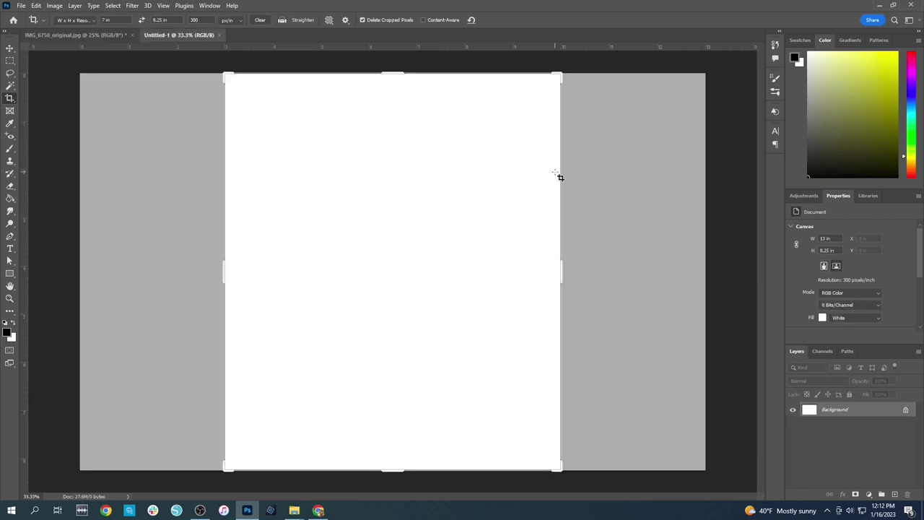
# Copy the cropped photo and save it in the 05. Story 2.1 folder as a High-quality JPEG named 7x8.25 Photo
pyautogui.click(84, 36)
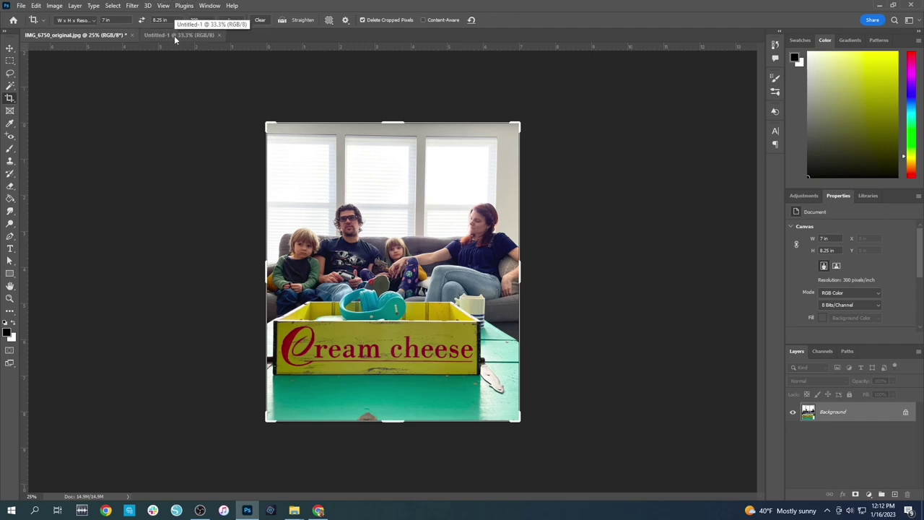
pyautogui.hotkey('ctrl', 'shift', 's')
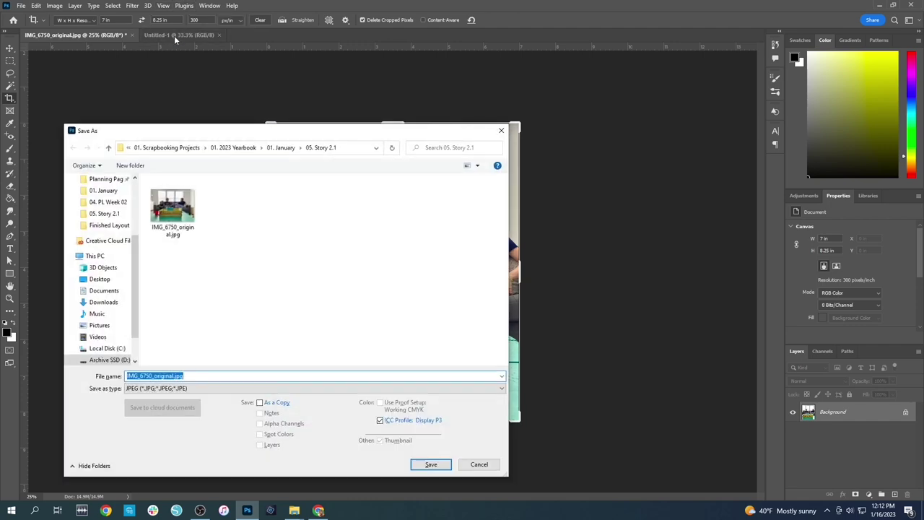
pyautogui.write('7x8.25')
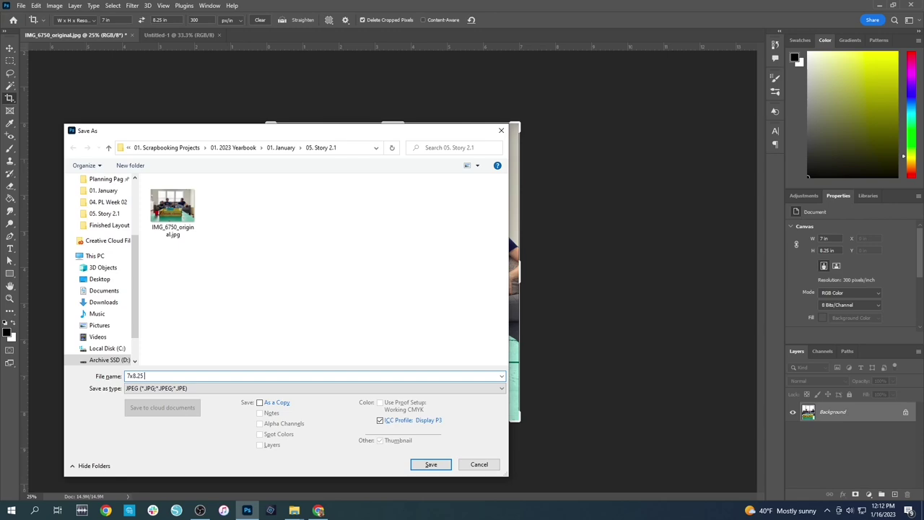
pyautogui.write(' Photo')
pyautogui.press('Return')
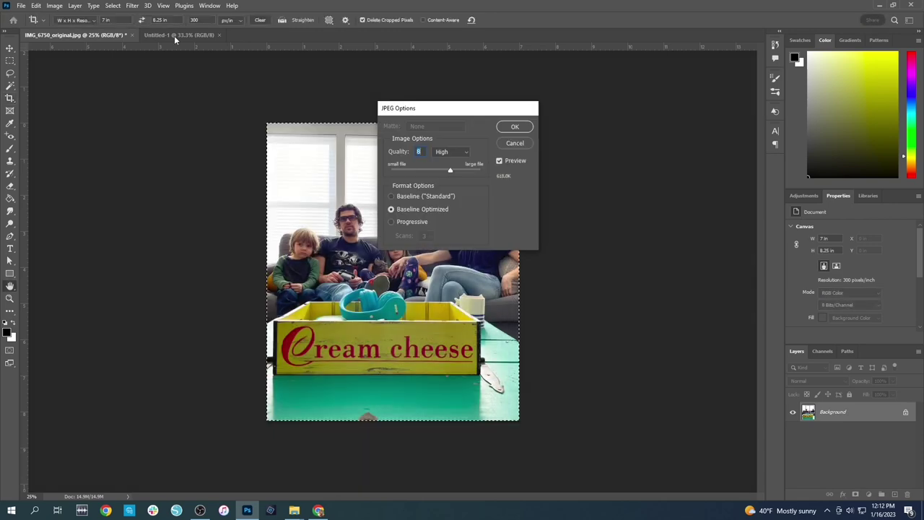
pyautogui.press('Return')
# Paste the photo into the 13 x 8.25 in document flush with the canvas's left edge, and close 7x8.25 Photo.jpg
pyautogui.click(179, 36)
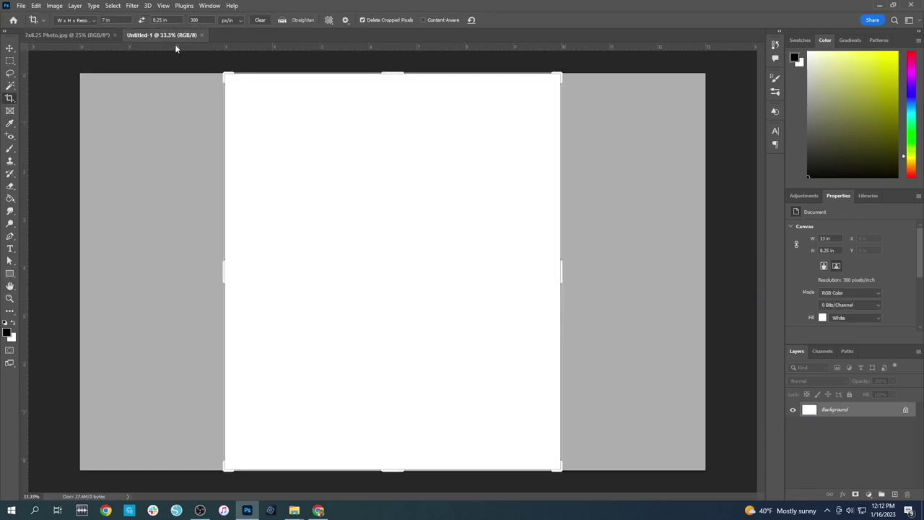
pyautogui.hotkey('ctrl', 'v')
pyautogui.press('v')
pyautogui.moveTo(392, 220); pyautogui.dragTo(252, 217)
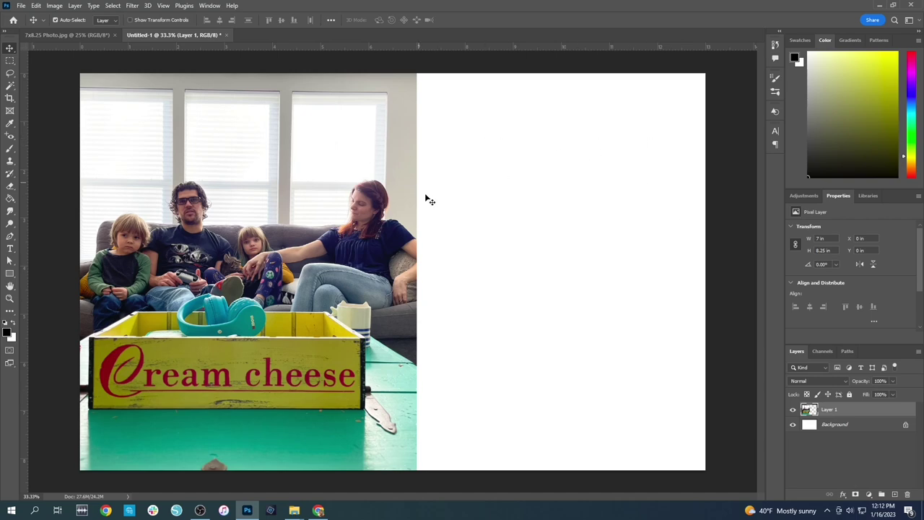
pyautogui.click(55, 34)
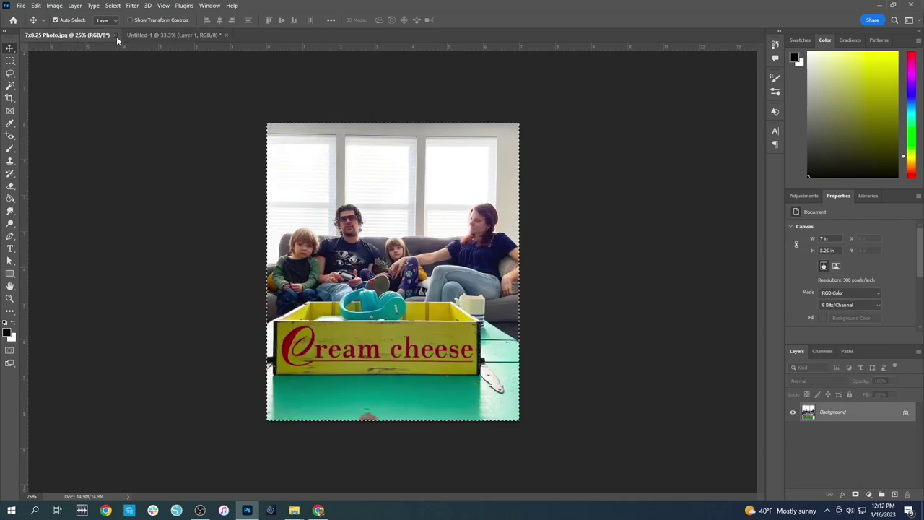
pyautogui.click(116, 35)
# Open the three AEdwards chipboard circle PNGs: BeginningAgain2023, Confetti and FloralPattern
pyautogui.hotkey('ctrl', 'o')
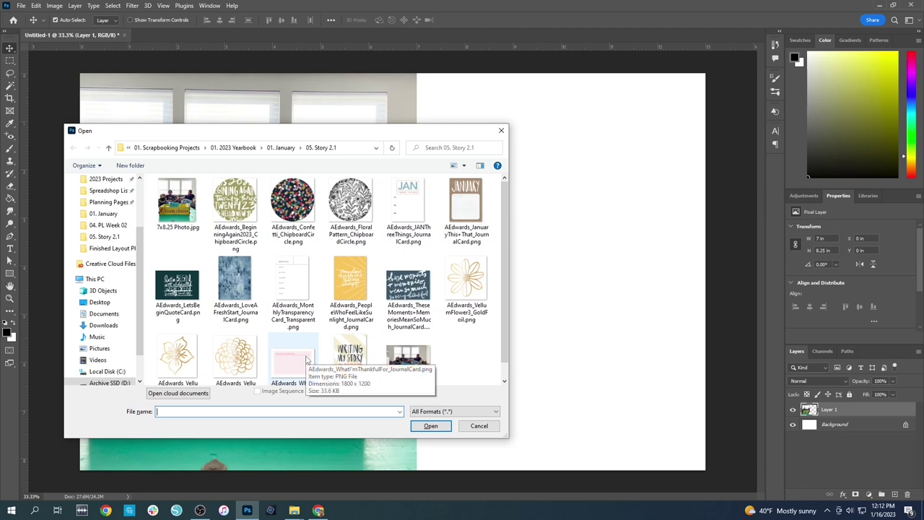
pyautogui.click(230, 215)
pyautogui.keyDown('shift'); pyautogui.click(354, 209); pyautogui.keyUp('shift')
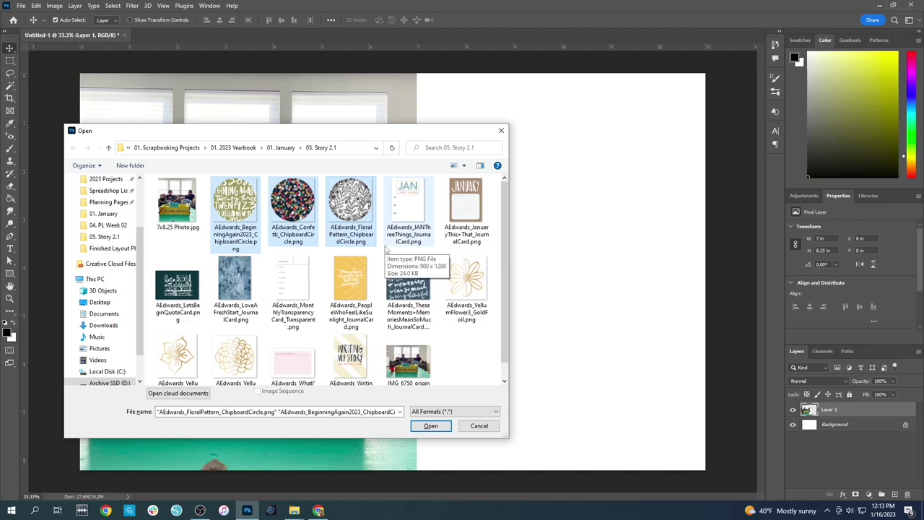
pyautogui.press('Return')
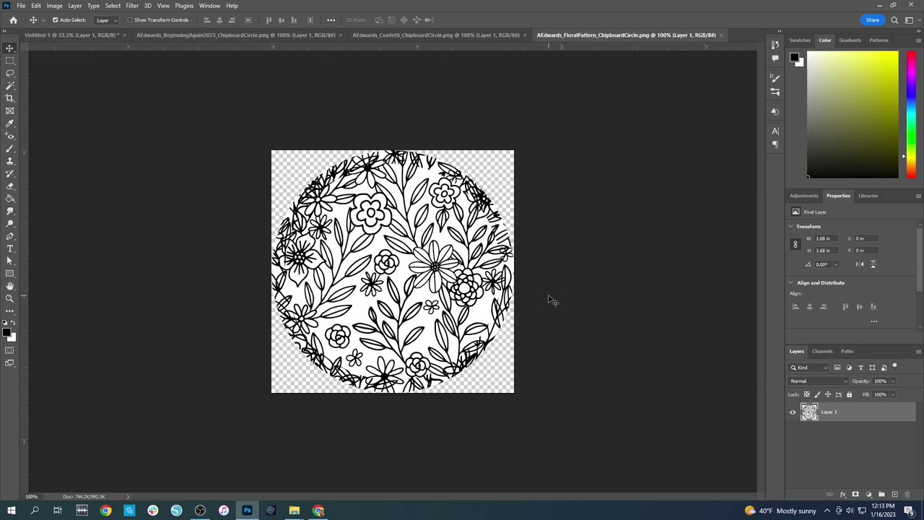
# Create a black 1.68 x 0.84 in rectangle and place it over the upper half of the floral chipboard circle
pyautogui.click(11, 273)
pyautogui.click(388, 258)
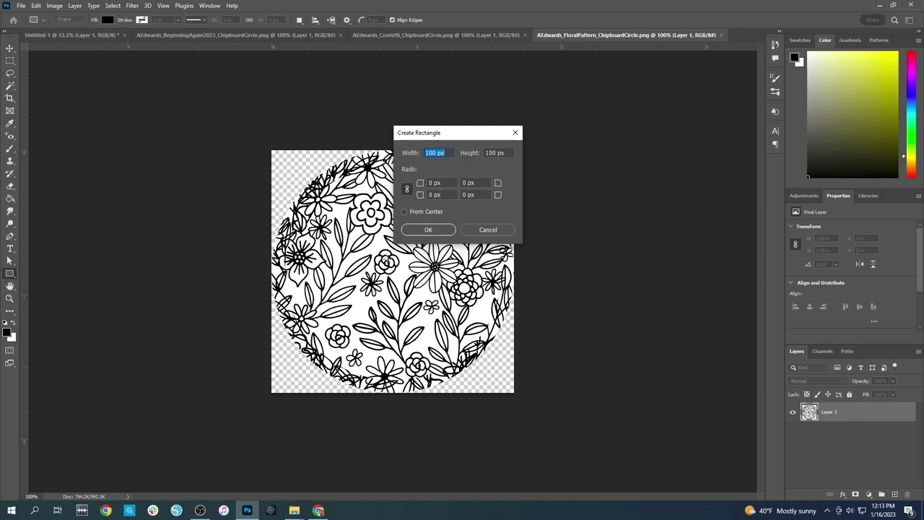
pyautogui.write('1.68 in')
pyautogui.press('Tab')
pyautogui.write('1')
pyautogui.press('Return')
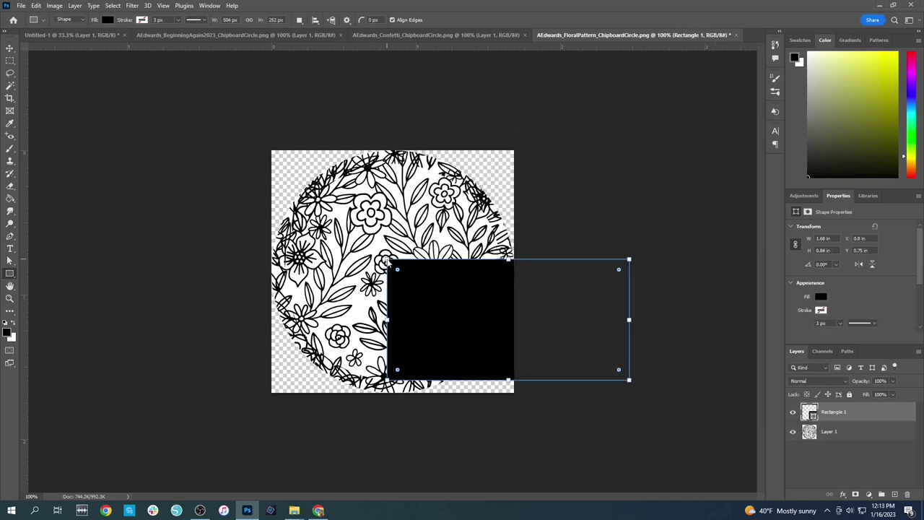
pyautogui.press('v')
pyautogui.moveTo(450, 295); pyautogui.dragTo(332, 183)
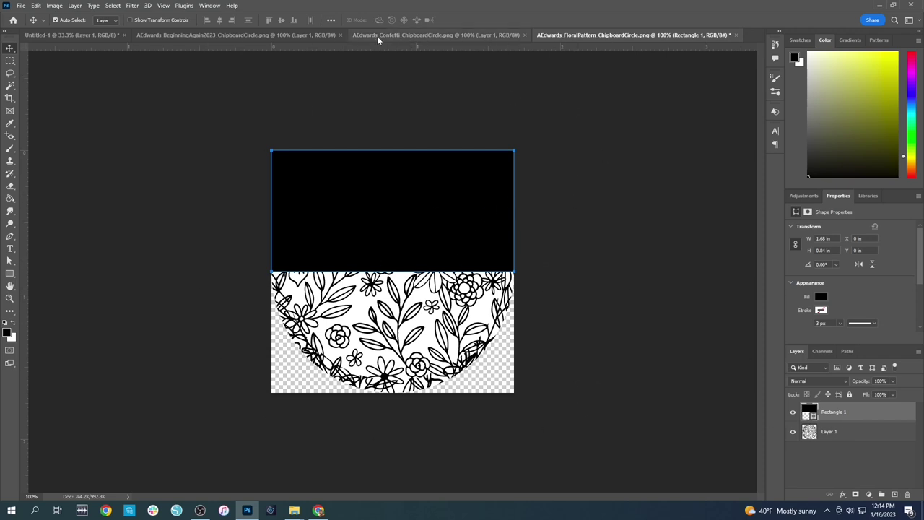
pyautogui.click(613, 378)
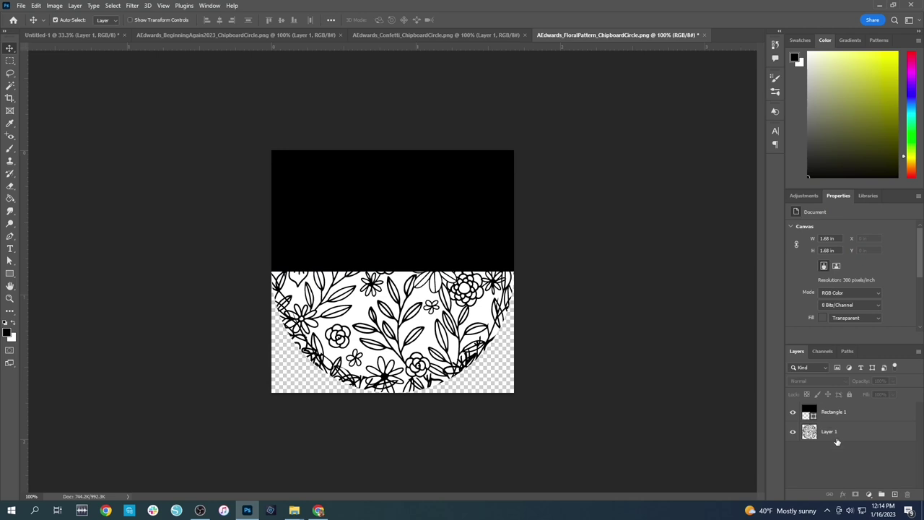
# Try to merge the layers and select the black half with the Magic Wand, and undo the merge
pyautogui.press('ctrl')
pyautogui.hotkey('ctrl', 'shift', 'e')
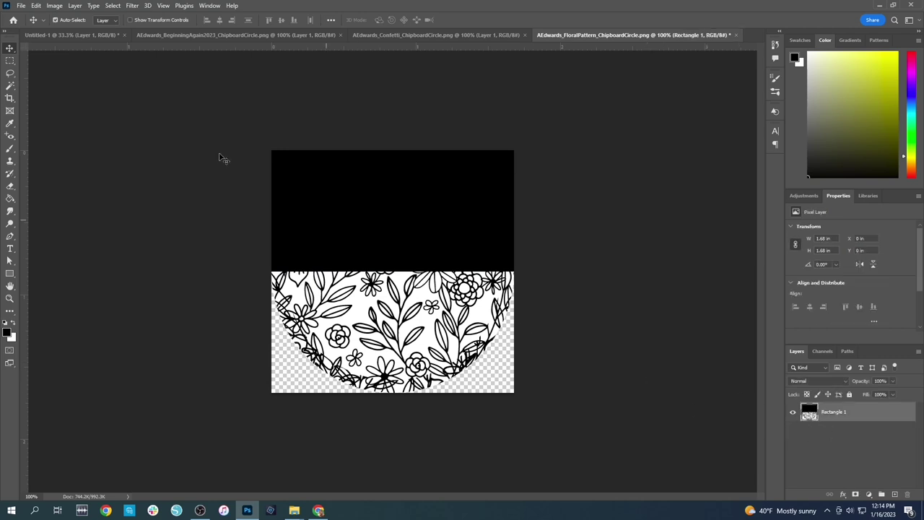
pyautogui.click(9, 86)
pyautogui.click(394, 207)
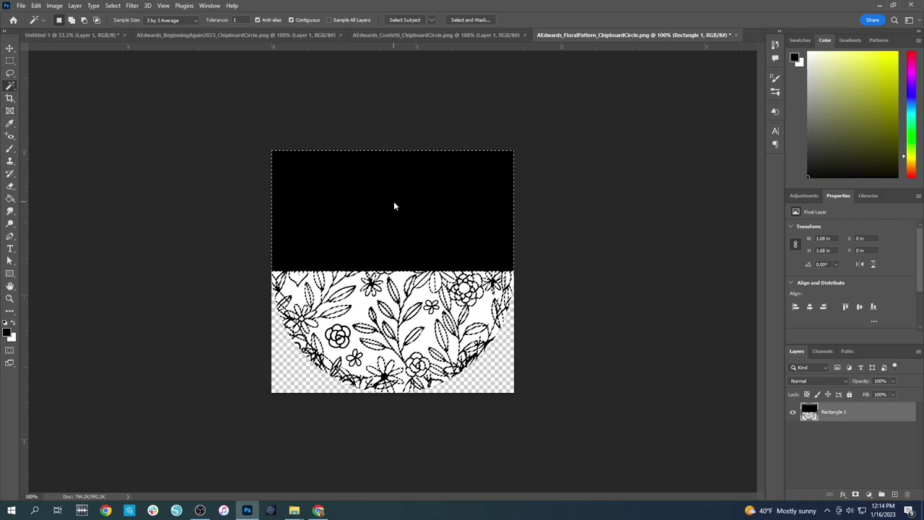
pyautogui.click(518, 311)
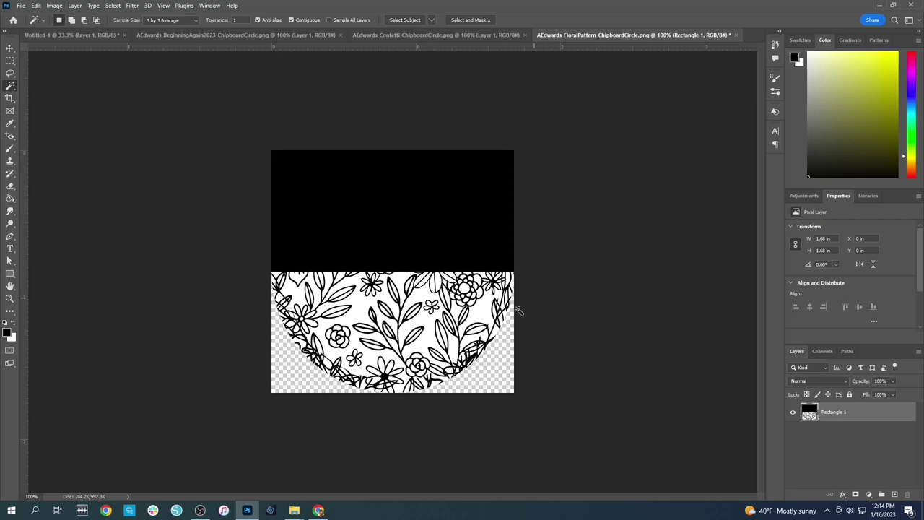
pyautogui.hotkey('ctrl', 'z')
pyautogui.hotkey('ctrl', 'z')
pyautogui.hotkey('ctrl', 'z')
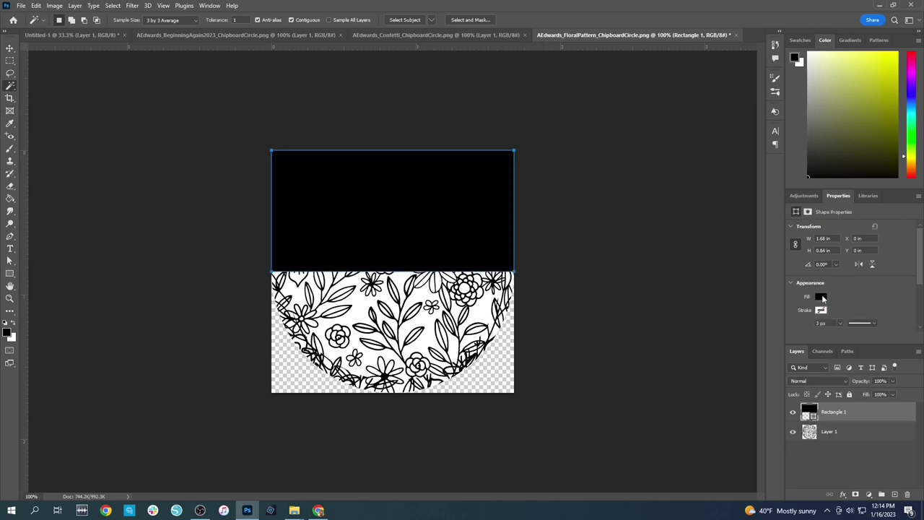
# Change the fill of the rectangle over the floral circle to magenta
pyautogui.click(821, 298)
pyautogui.click(835, 359)
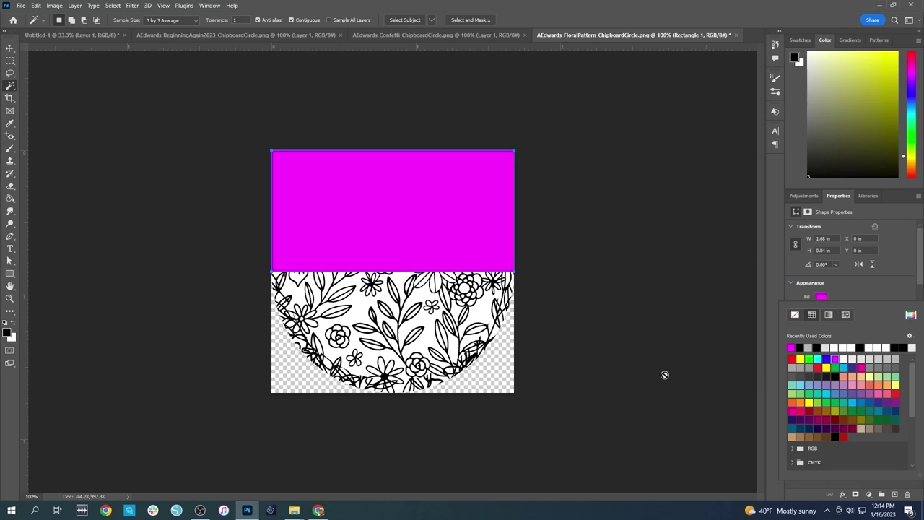
pyautogui.click(664, 375)
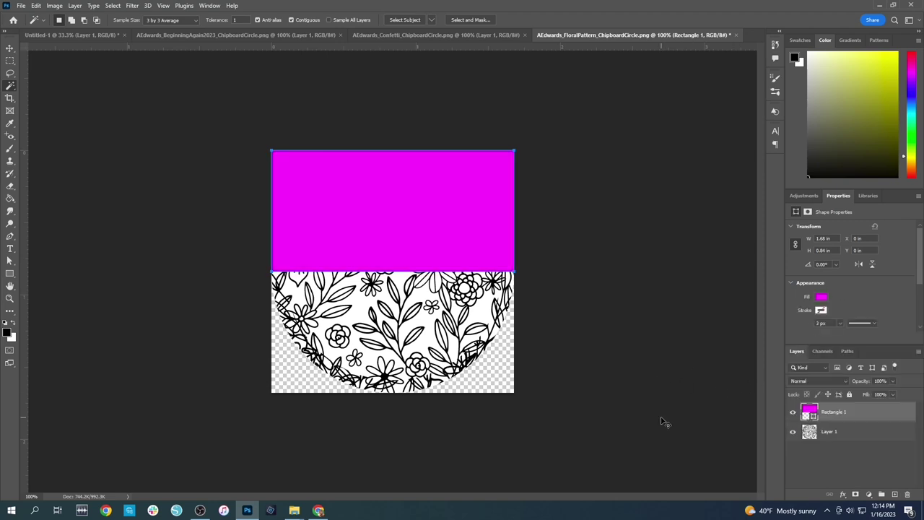
# Merge the magenta rectangle with the floral circle, delete the magenta area using the Magic Wand, and deselect
pyautogui.keyDown('shift'); pyautogui.click(828, 431); pyautogui.keyUp('shift')
pyautogui.hotkey('ctrl', 'e')
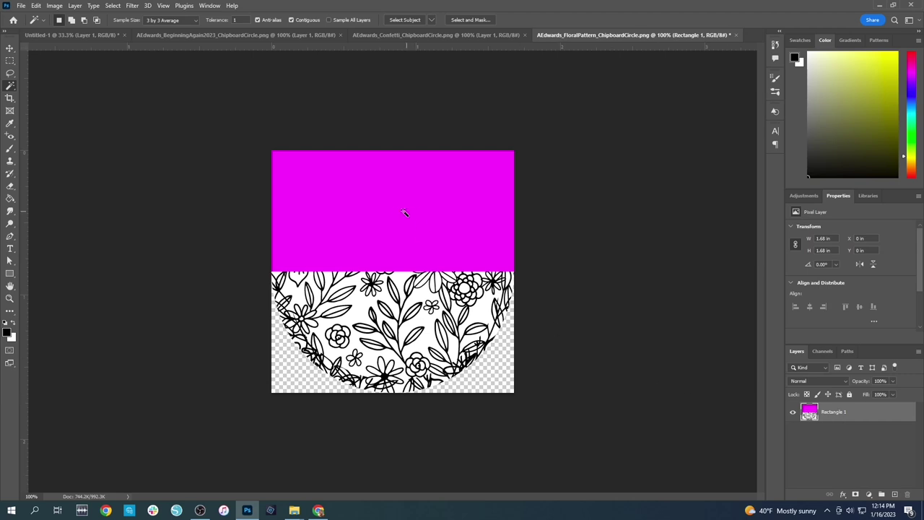
pyautogui.click(461, 229)
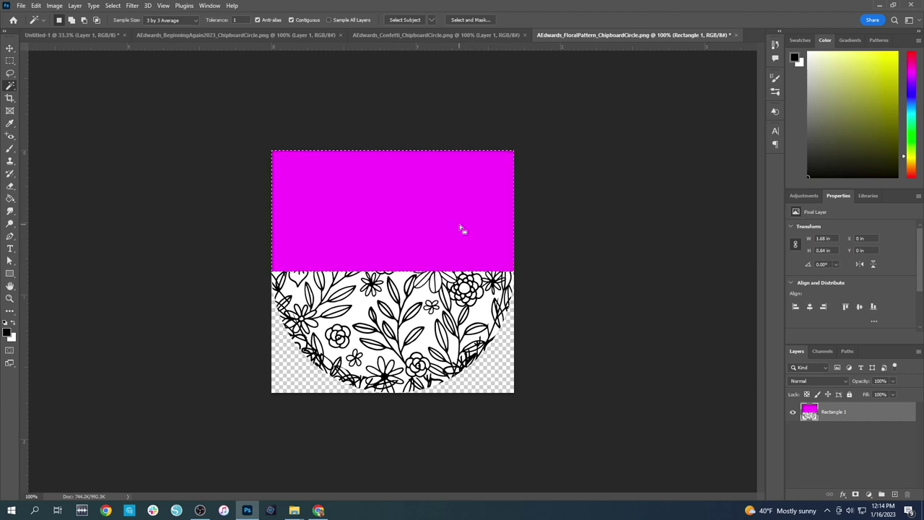
pyautogui.press('Delete')
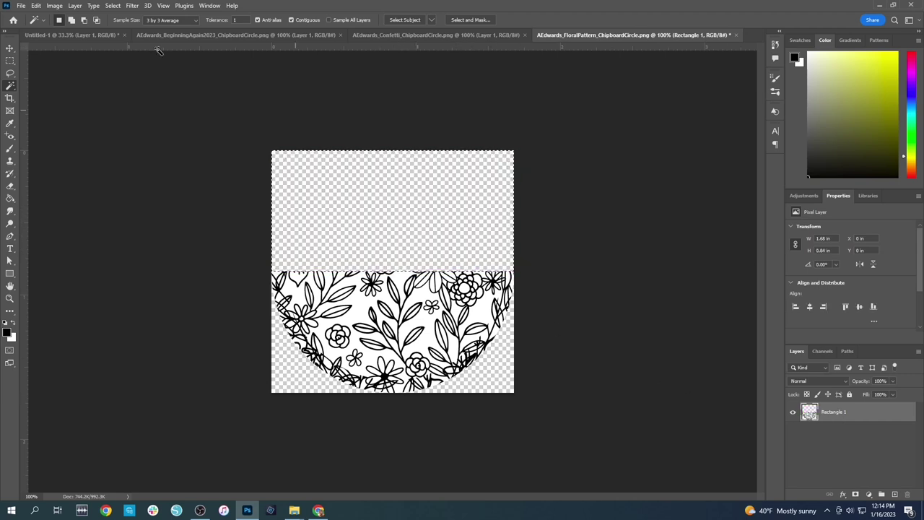
pyautogui.press('v')
pyautogui.hotkey('ctrl', 'd')
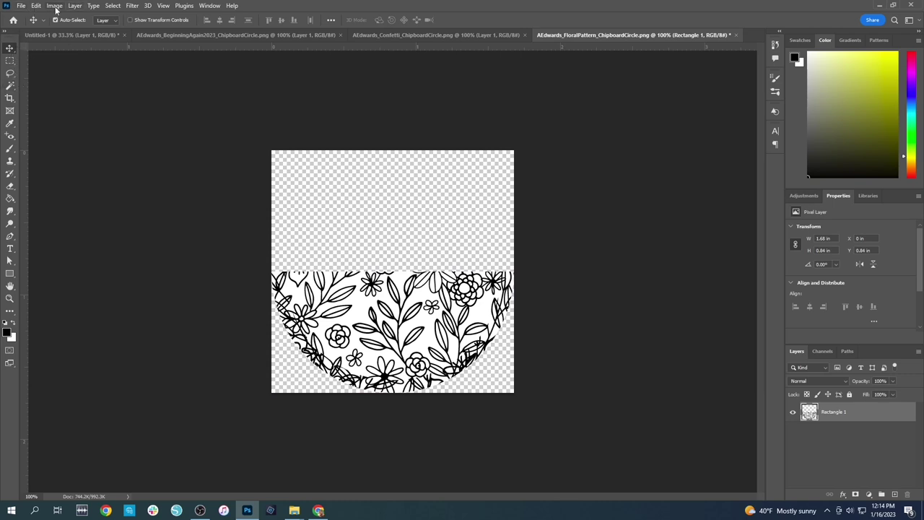
# Rotate the remaining floral half circle by 180 degrees
pyautogui.hotkey('ctrl', 't')
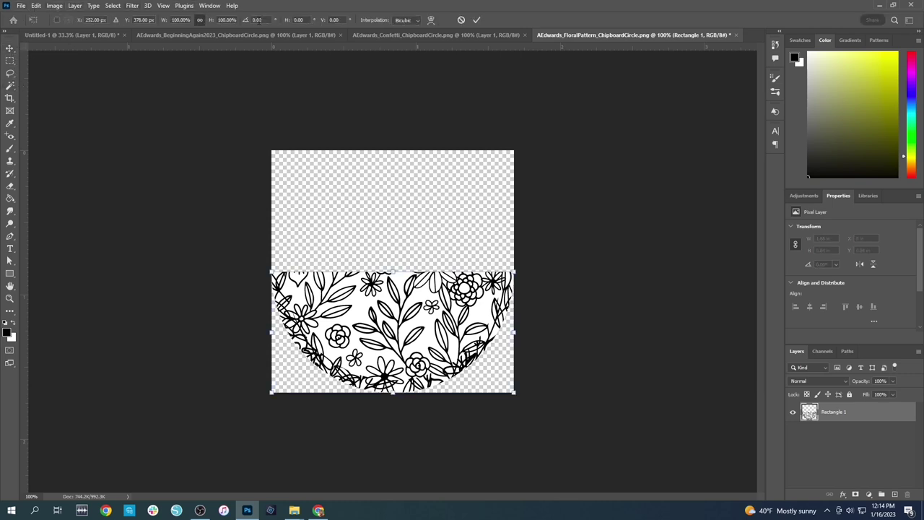
pyautogui.moveTo(246, 20); pyautogui.dragTo(274, 20)
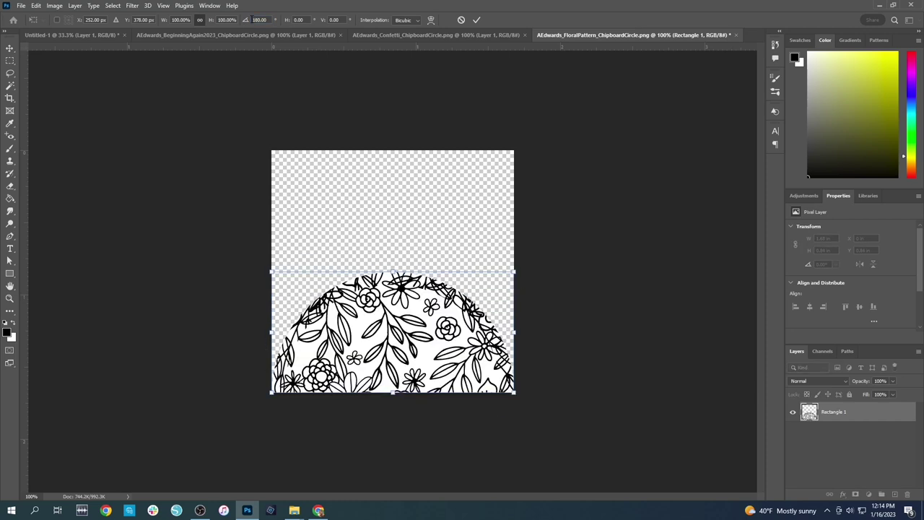
pyautogui.press('Return')
# Copy the floral half circle into the Untitled-1 spread and place it near the photo's top edge at about X 2.66 in, Y 0.1 in
pyautogui.press('ctrl')
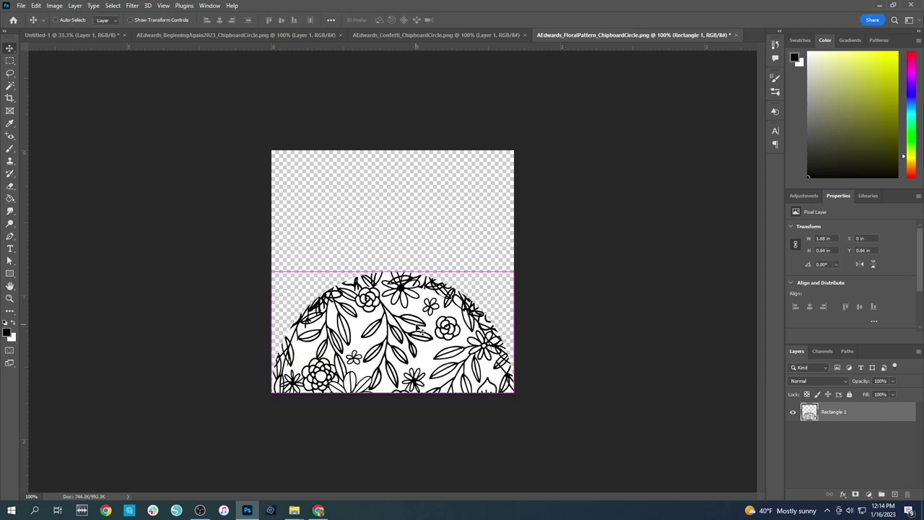
pyautogui.click(66, 36)
pyautogui.moveTo(345, 228); pyautogui.dragTo(322, 226)
pyautogui.moveTo(417, 296); pyautogui.dragTo(265, 120)
# Copy the whole confetti chipboard circle, and move the floral half circle to the upper half of its own canvas
pyautogui.click(248, 36)
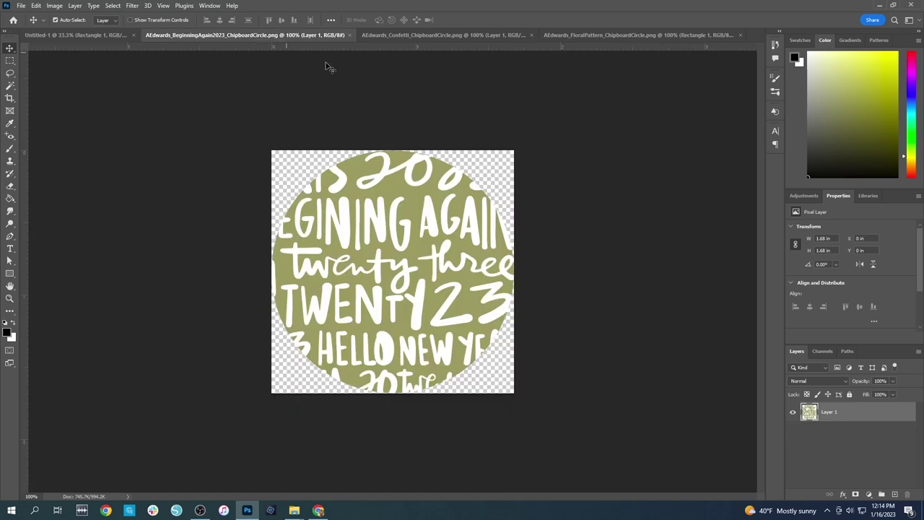
pyautogui.click(395, 35)
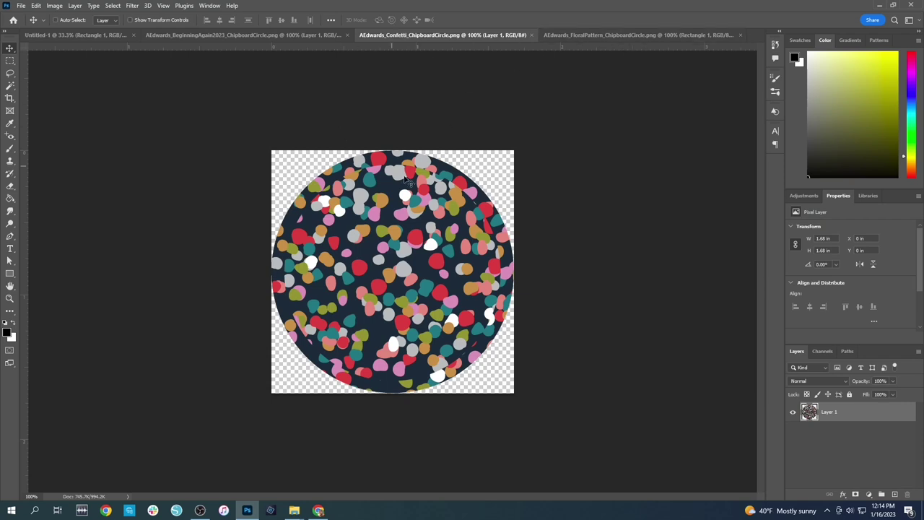
pyautogui.hotkey('ctrl', 'a')
pyautogui.click(606, 34)
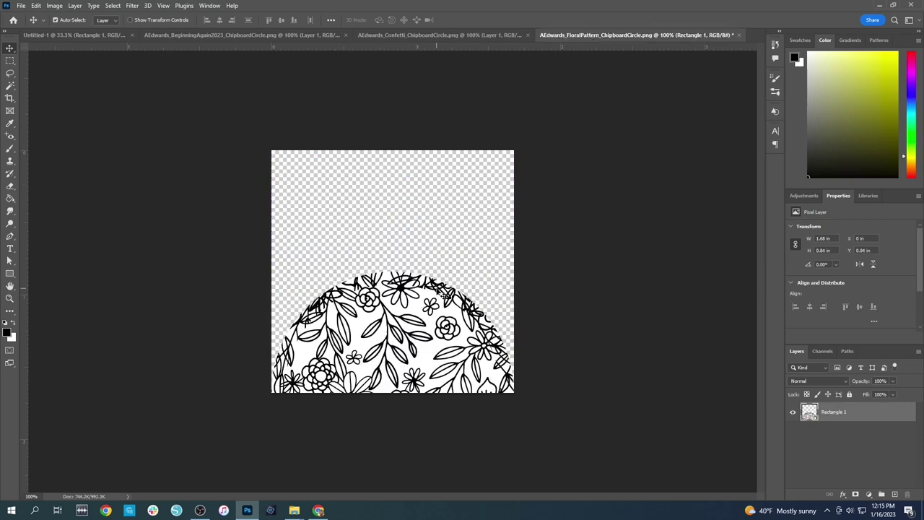
pyautogui.moveTo(408, 281); pyautogui.dragTo(408, 179)
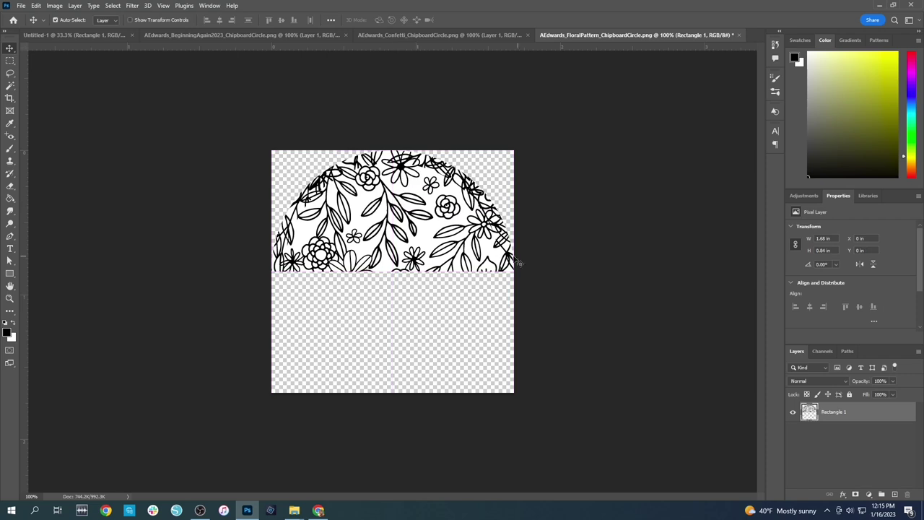
# Paste the confetti circle above the floral half circle, clip it to that shape, and merge the two layers
pyautogui.hotkey('ctrl', 'v')
pyautogui.rightClick(846, 416)
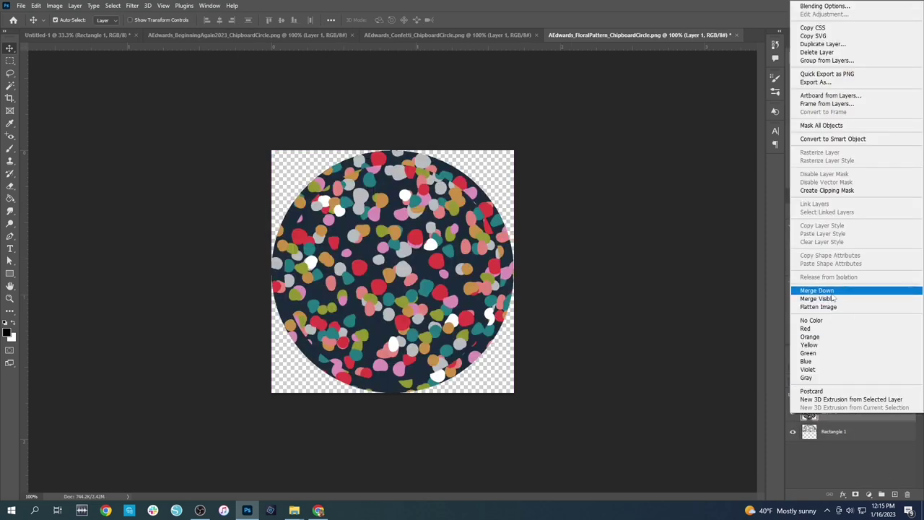
pyautogui.click(827, 190)
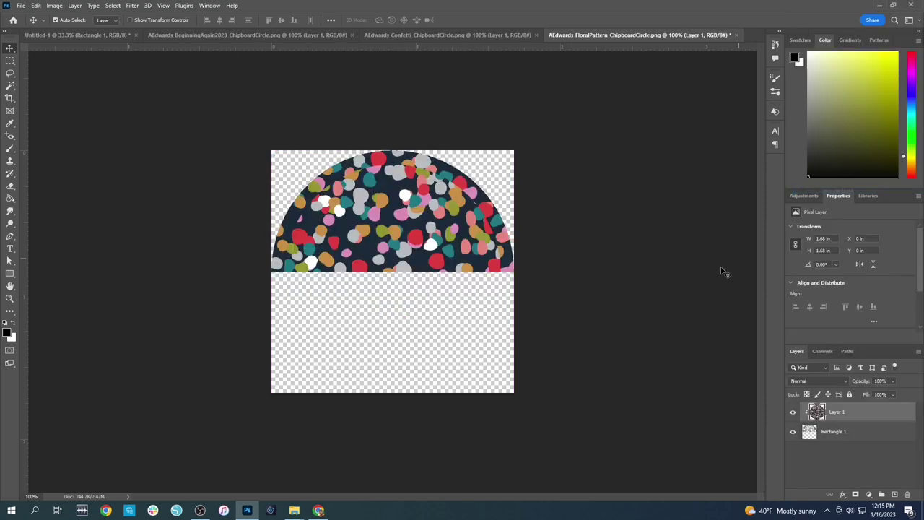
pyautogui.hotkey('ctrl', 'e')
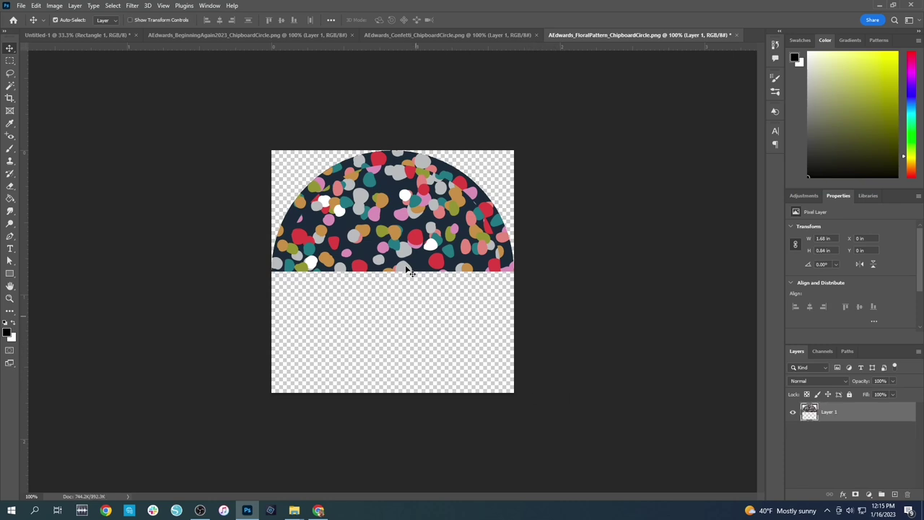
# Add the confetti half circle to the Untitled-1 spread, right of the floral one, at about X 4.82 in, Y 0.1 in
pyautogui.click(81, 34)
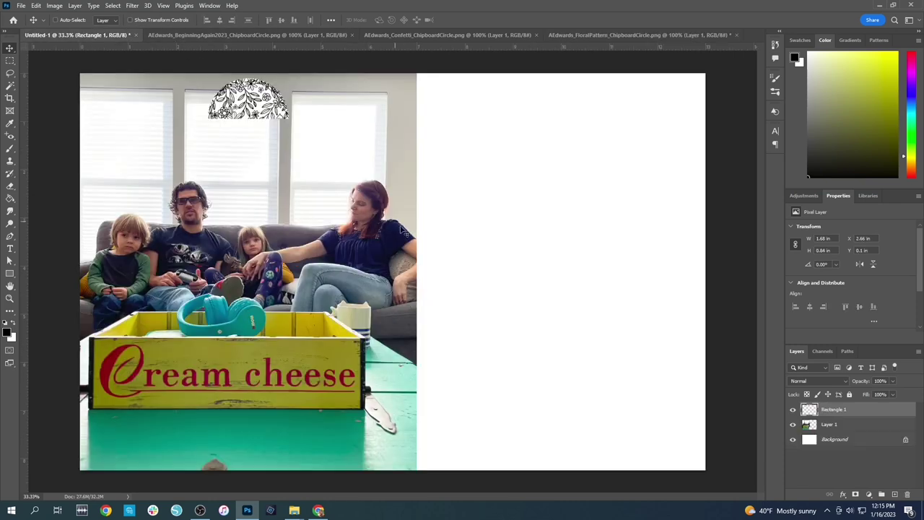
pyautogui.moveTo(403, 231); pyautogui.dragTo(396, 154)
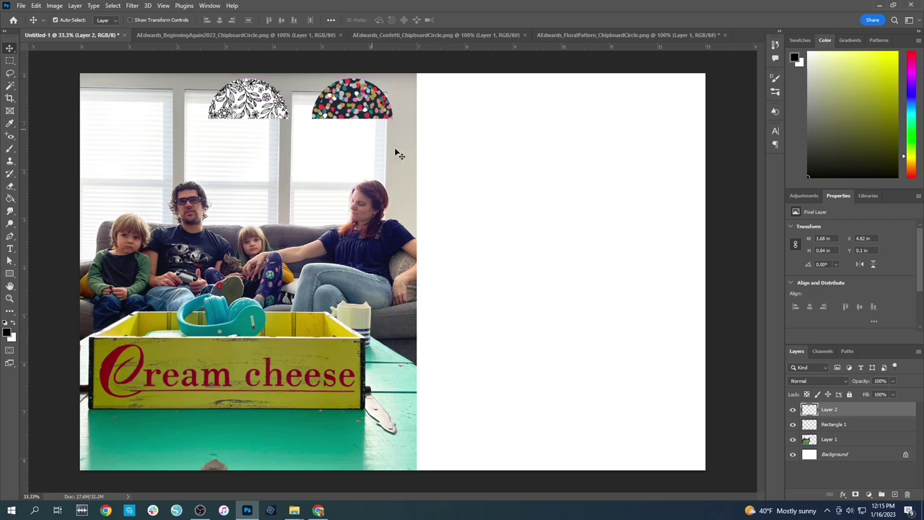
# Copy the BeginningAgain2023 circle into the FloralPattern file, clip it to the half circle, and merge the two layers
pyautogui.click(273, 34)
pyautogui.moveTo(309, 51); pyautogui.dragTo(393, 271)
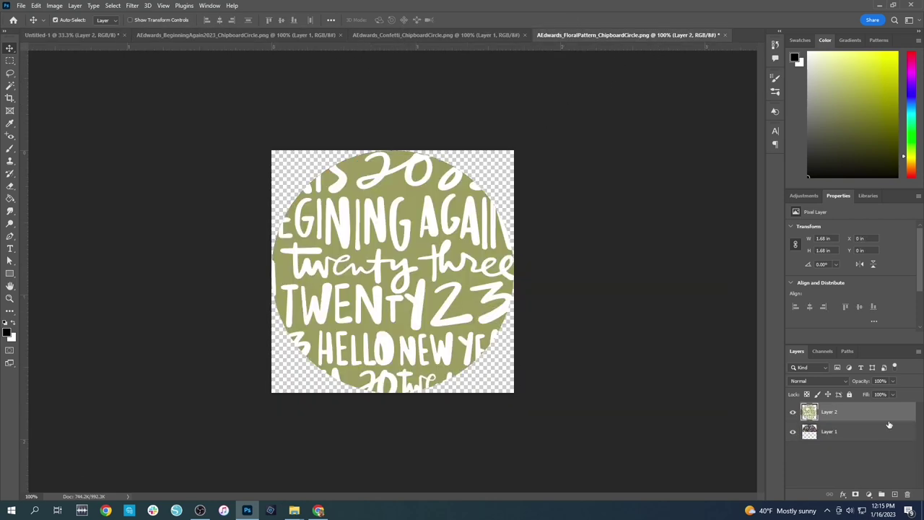
pyautogui.rightClick(839, 412)
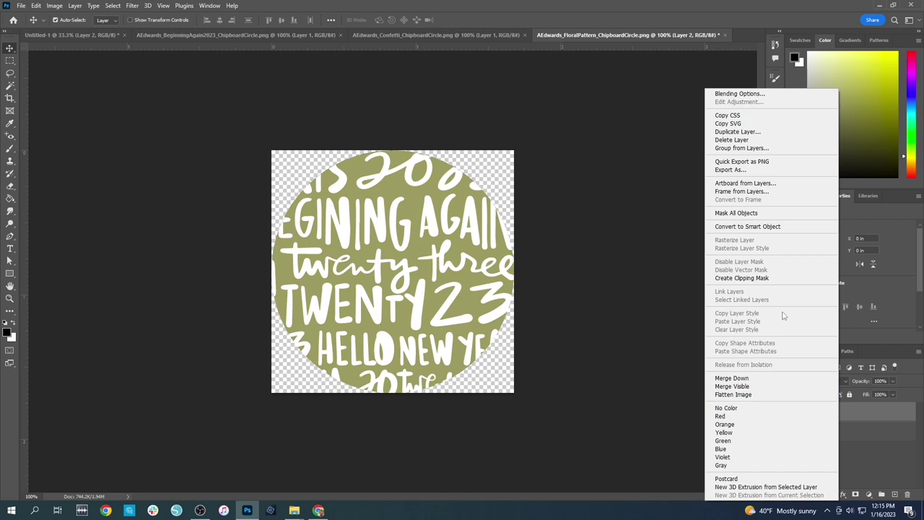
pyautogui.click(753, 278)
pyautogui.hotkey('ctrl', 'e')
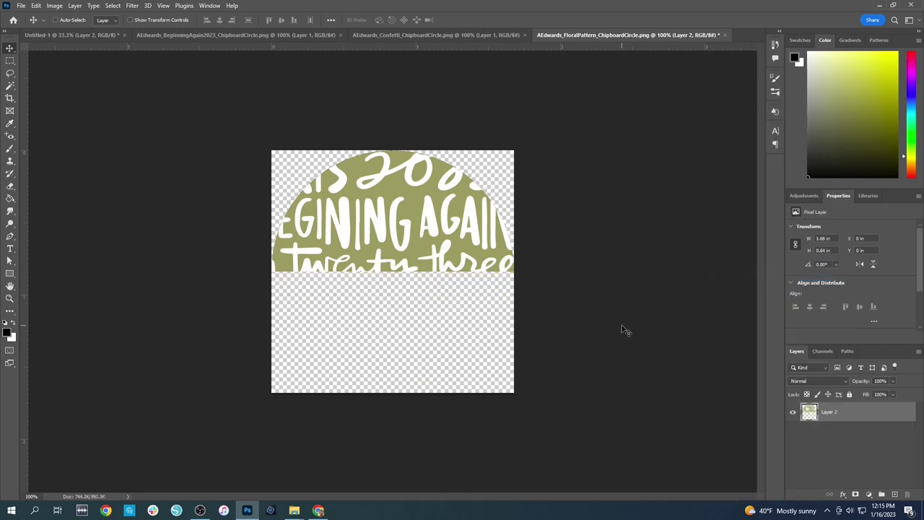
# Add the green lettered half circle to the Untitled-1 spread, left of the floral one and level with the other two
pyautogui.moveTo(435, 319); pyautogui.dragTo(146, 105)
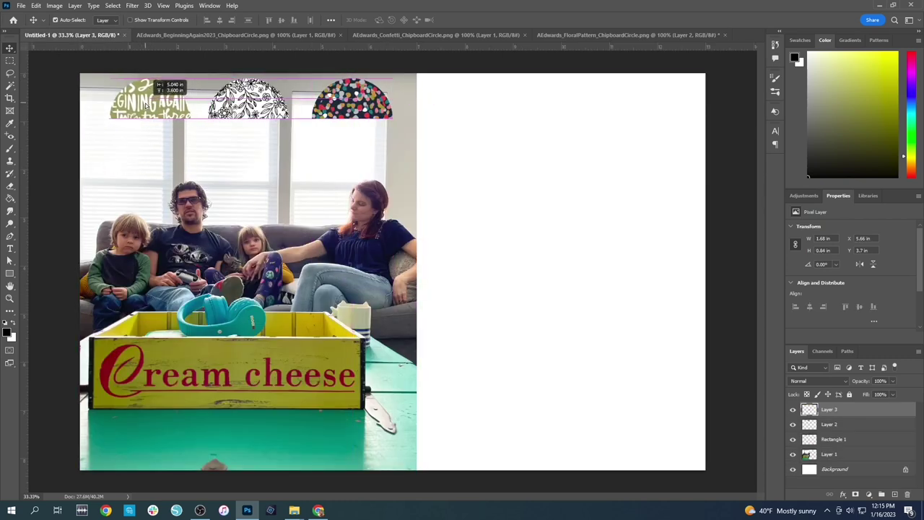
pyautogui.click(249, 108)
pyautogui.click(337, 105)
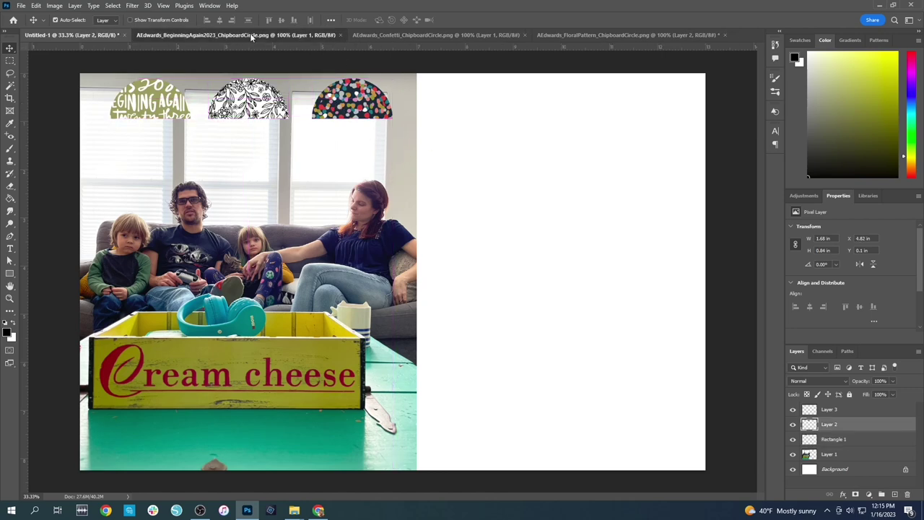
# In the BeginningAgain2023 file, draw a white rectangle about 1.86 x 1.9 in covering the whole circle
pyautogui.click(310, 35)
pyautogui.click(10, 273)
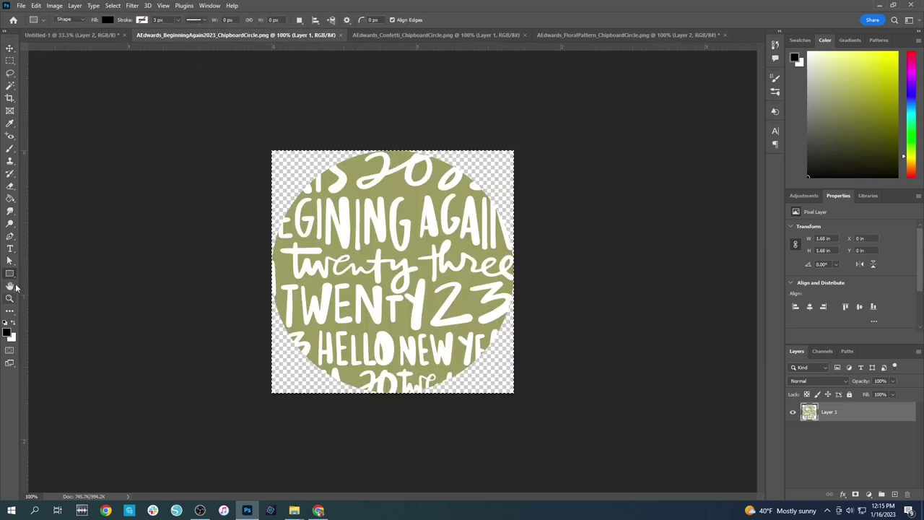
pyautogui.click(107, 19)
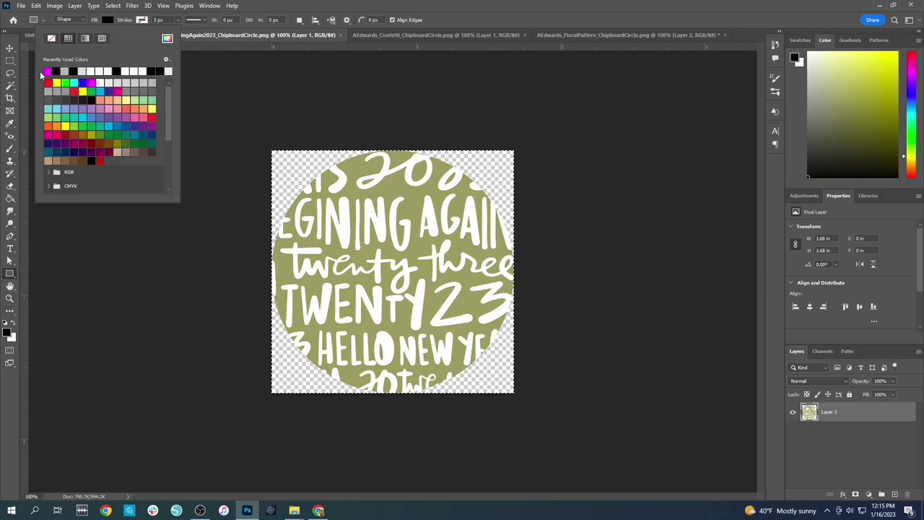
pyautogui.click(108, 71)
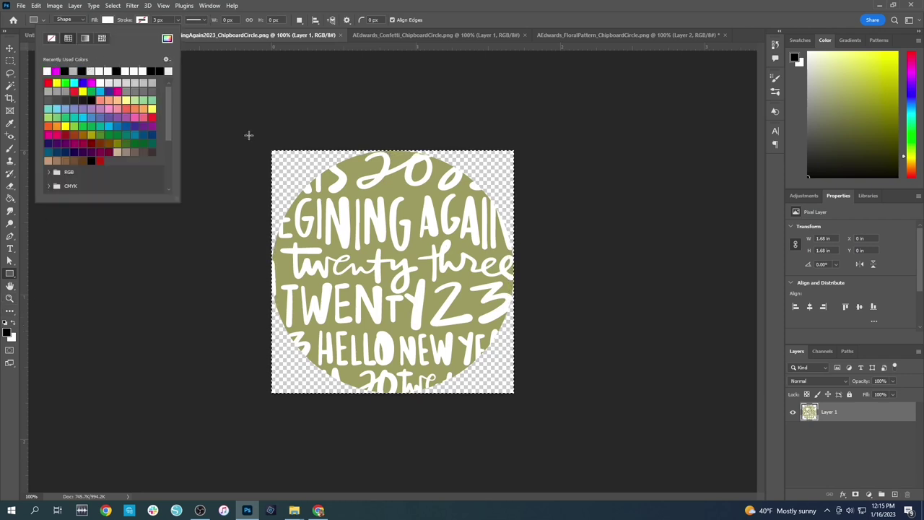
pyautogui.click(248, 135)
pyautogui.moveTo(269, 156); pyautogui.dragTo(534, 413)
# Clip the white rectangle to the lettered circle, merge the two layers, and deselect
pyautogui.rightClick(841, 415)
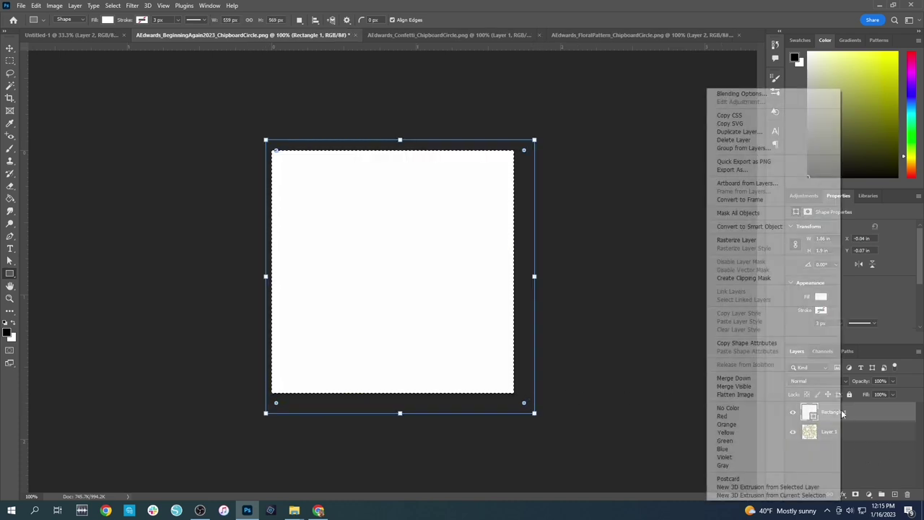
pyautogui.click(777, 283)
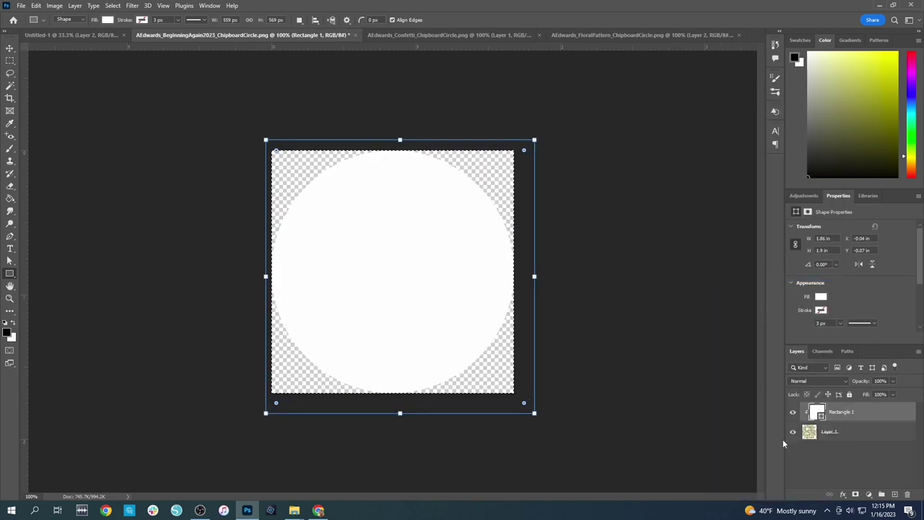
pyautogui.hotkey('ctrl', 'e')
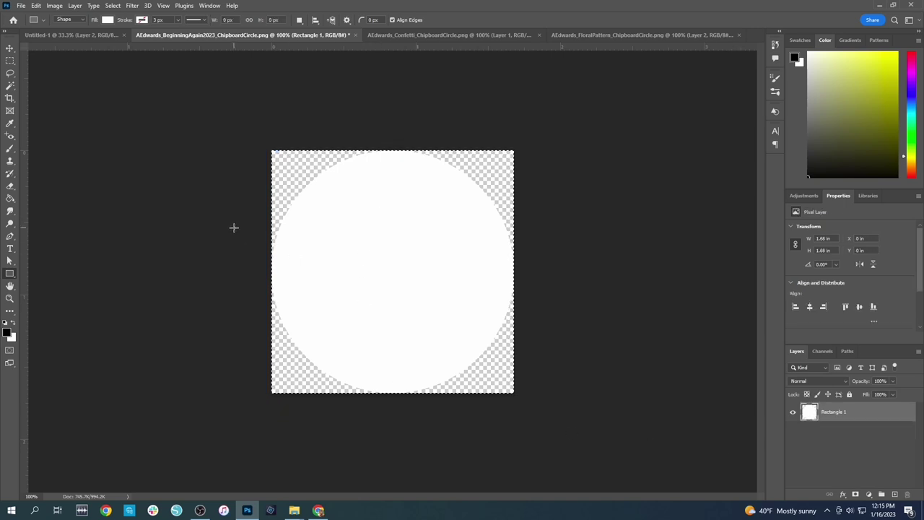
pyautogui.hotkey('ctrl', 'd')
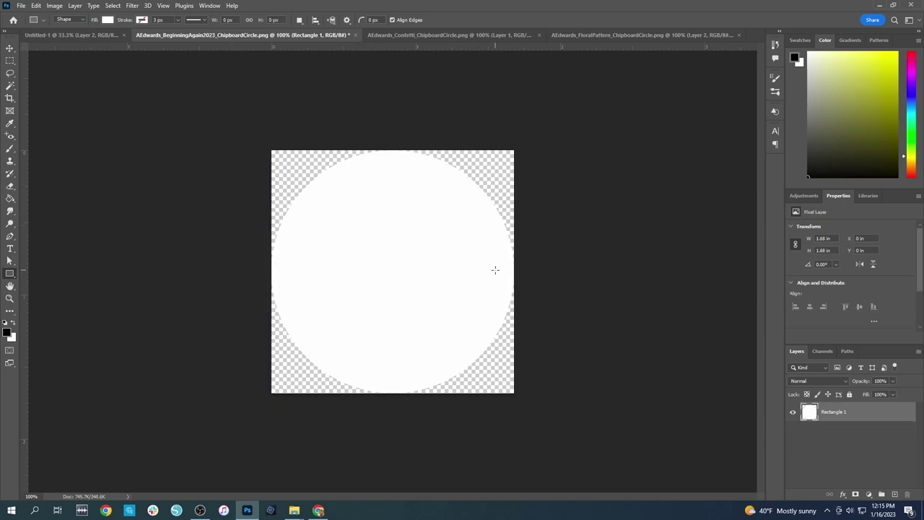
# Select the whole canvas and duplicate the white circle onto a new layer
pyautogui.press('v')
pyautogui.hotkey('ctrl', 'a')
pyautogui.hotkey('ctrl', 'j')
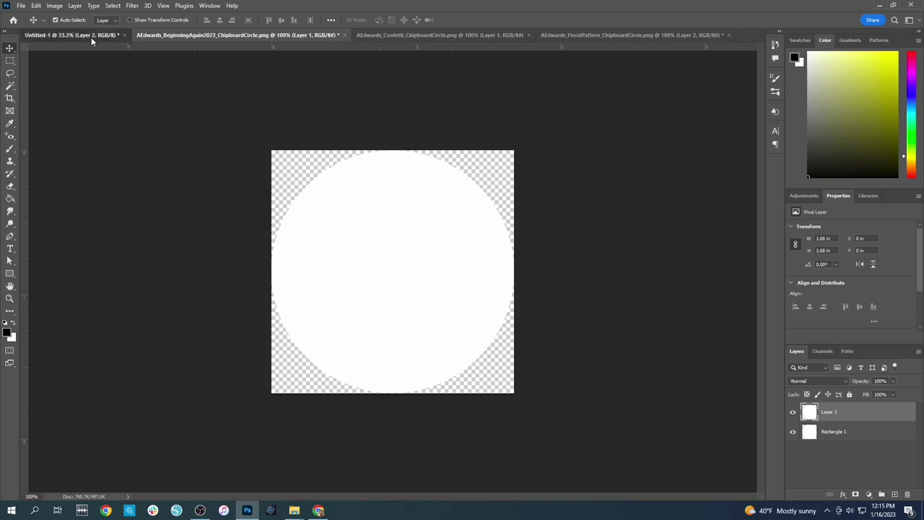
# Paste three copies of the white circle into the Untitled-1 spread, aligning one under each patterned half circle
pyautogui.moveTo(91, 40); pyautogui.dragTo(321, 254)
pyautogui.click(155, 135)
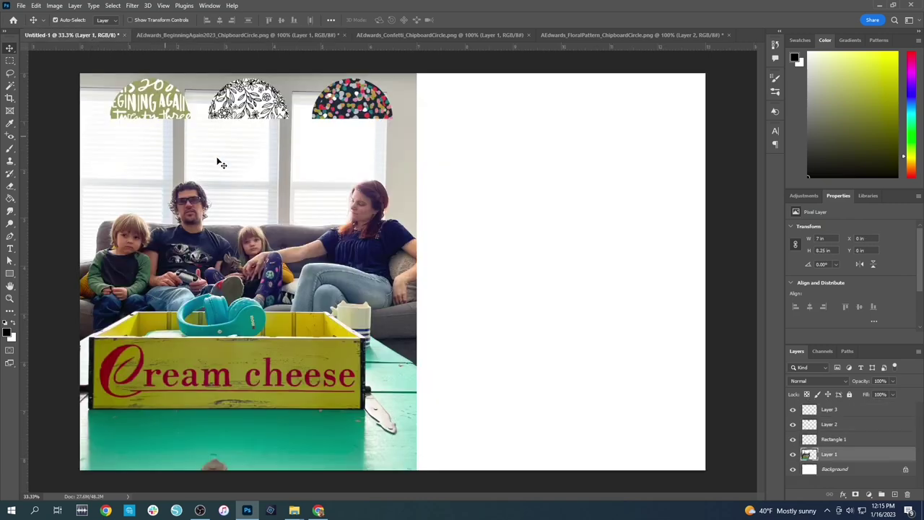
pyautogui.hotkey('ctrl', 'v')
pyautogui.moveTo(395, 290); pyautogui.dragTo(161, 136)
pyautogui.hotkey('ctrl', 'v')
pyautogui.moveTo(343, 253); pyautogui.dragTo(267, 130)
pyautogui.hotkey('ctrl', 'v')
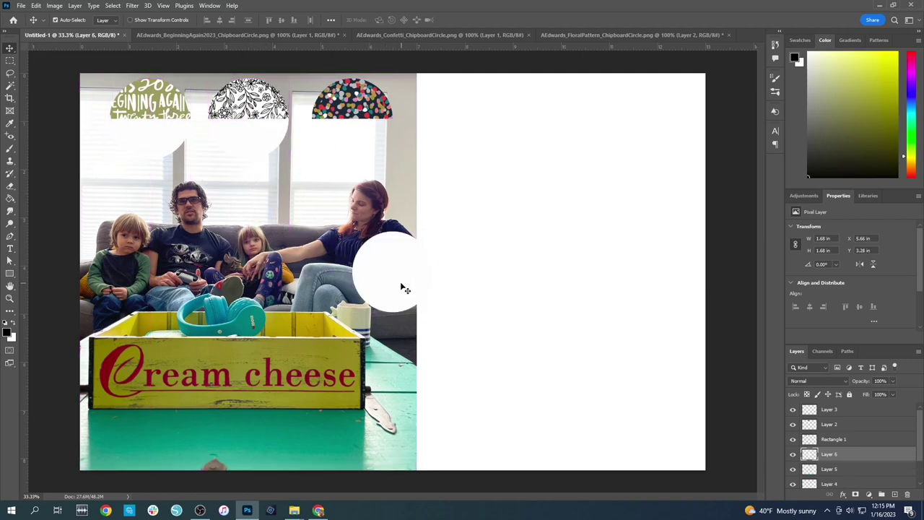
pyautogui.moveTo(405, 289); pyautogui.dragTo(373, 137)
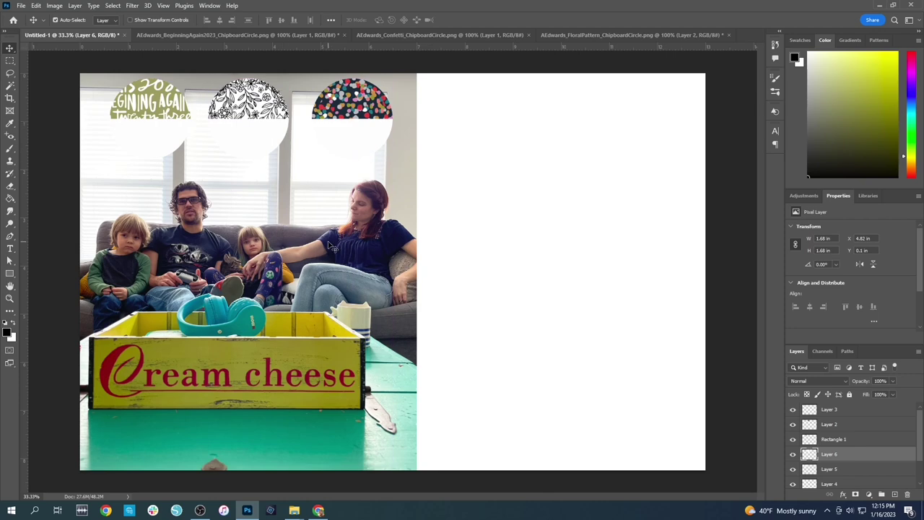
# Draw a white 1.68 x 1.68 in ellipse over the photo, layered above the white circle under the green half circle
pyautogui.click(150, 146)
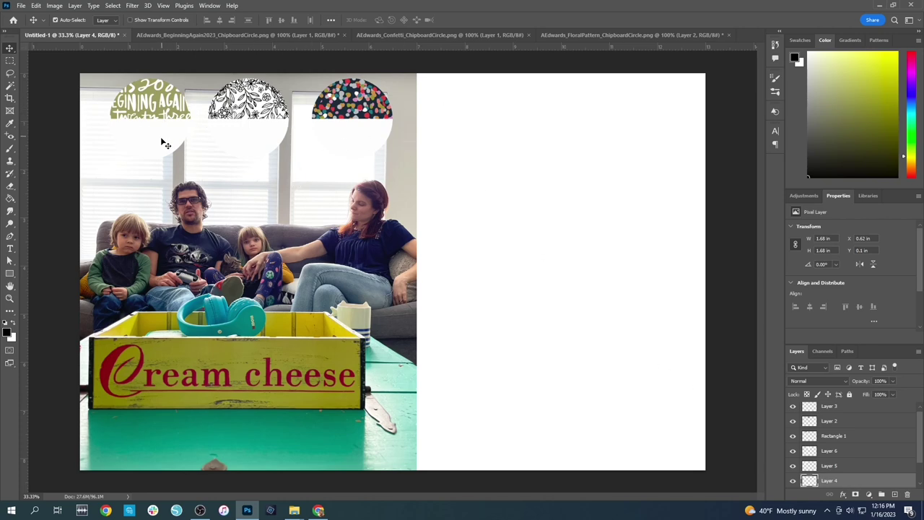
pyautogui.click(389, 134)
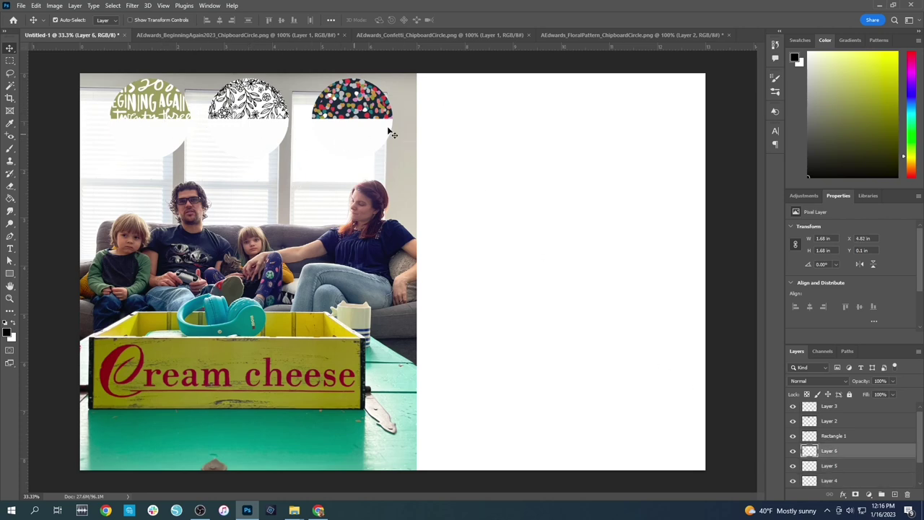
pyautogui.click(158, 142)
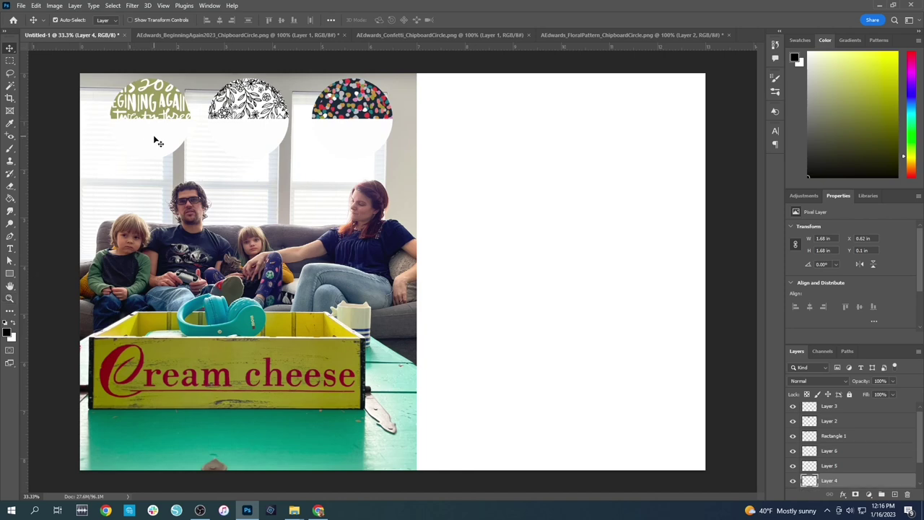
pyautogui.click(11, 248)
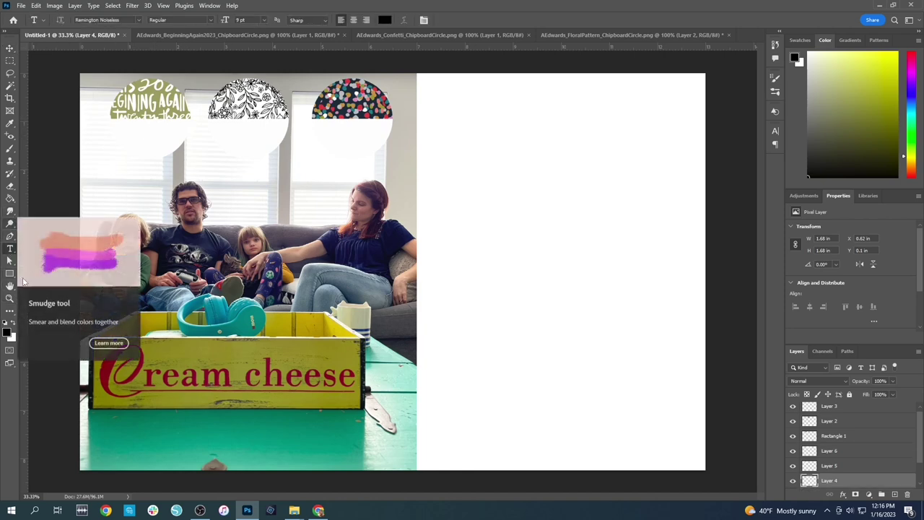
pyautogui.moveTo(10, 273); pyautogui.dragTo(42, 284)
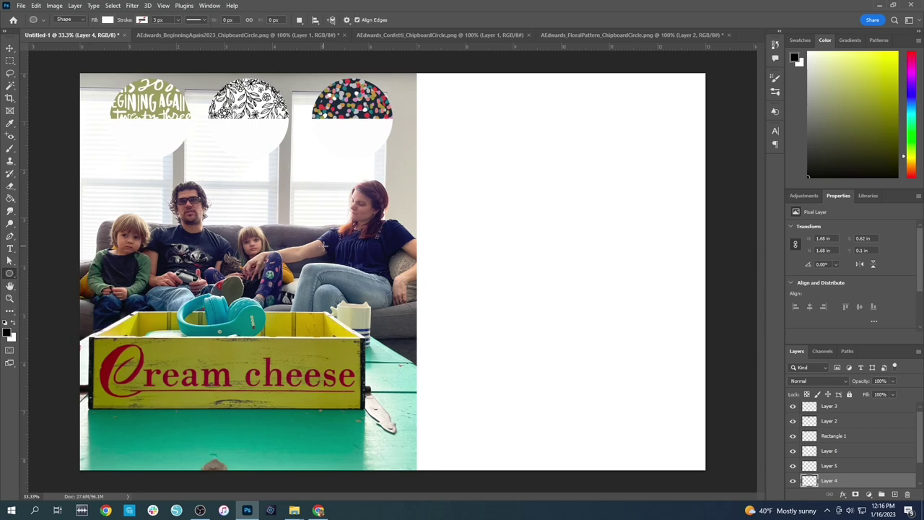
pyautogui.click(323, 246)
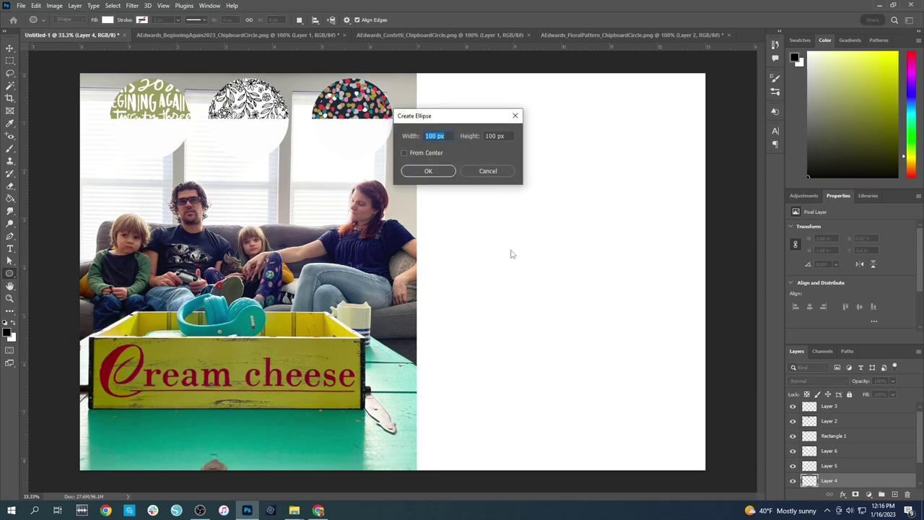
pyautogui.write('1.68')
pyautogui.press('Tab')
pyautogui.write('1.68 in')
pyautogui.press('Return')
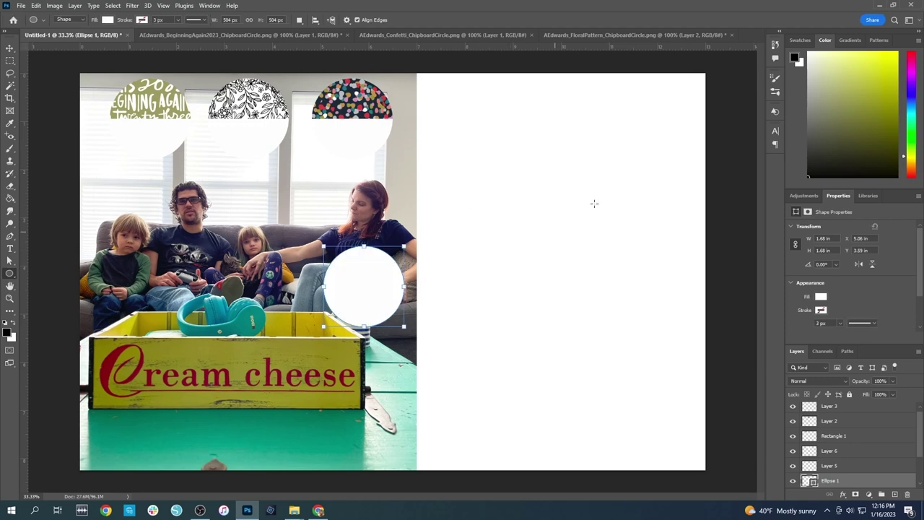
# Insert centred placeholder text inside the new white ellipse, pushed into its lower half with five blank lines
pyautogui.click(10, 249)
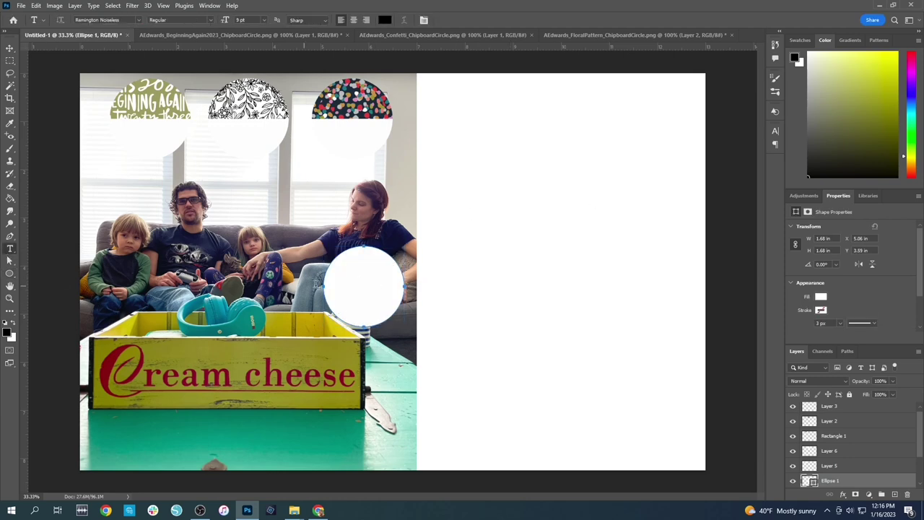
pyautogui.click(323, 283)
pyautogui.press('Up')
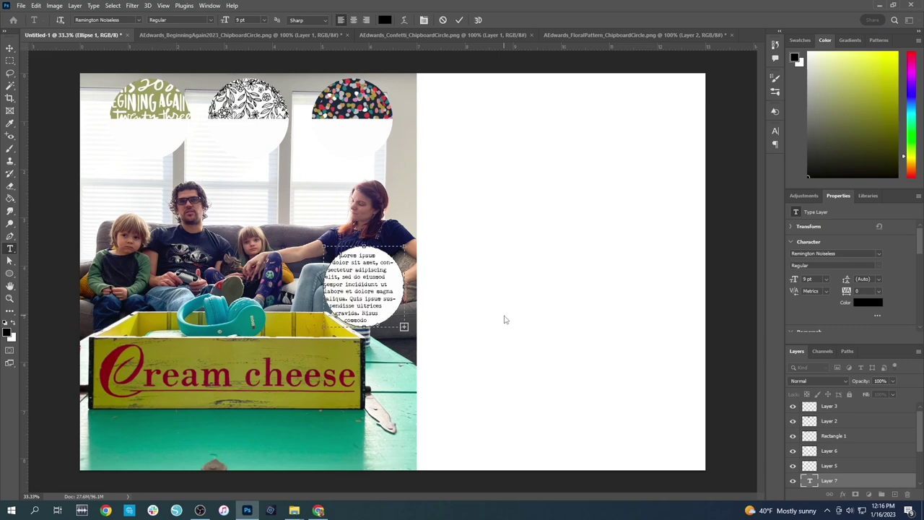
pyautogui.press('Return')
pyautogui.press('Return')
pyautogui.press('Return')
pyautogui.press('Return')
pyautogui.press('Return')
pyautogui.press('Return')
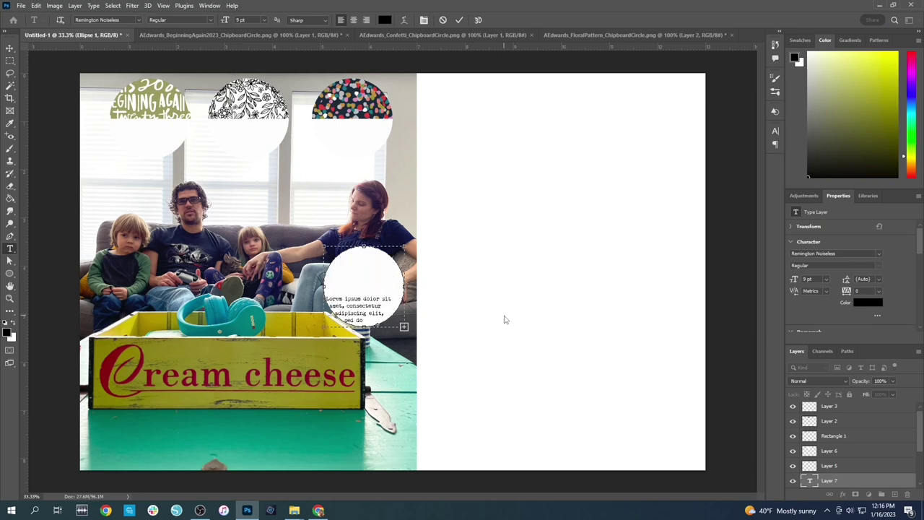
pyautogui.press('BackSpace')
pyautogui.click(354, 19)
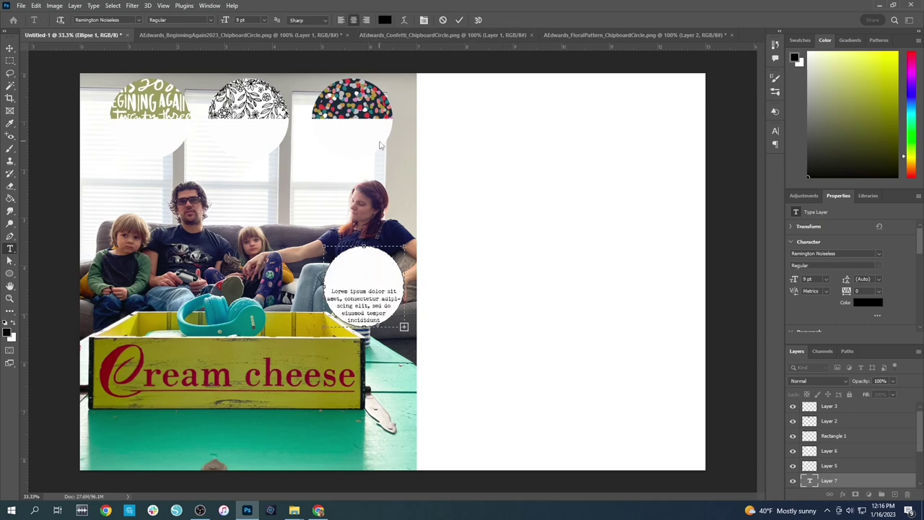
pyautogui.click(380, 145)
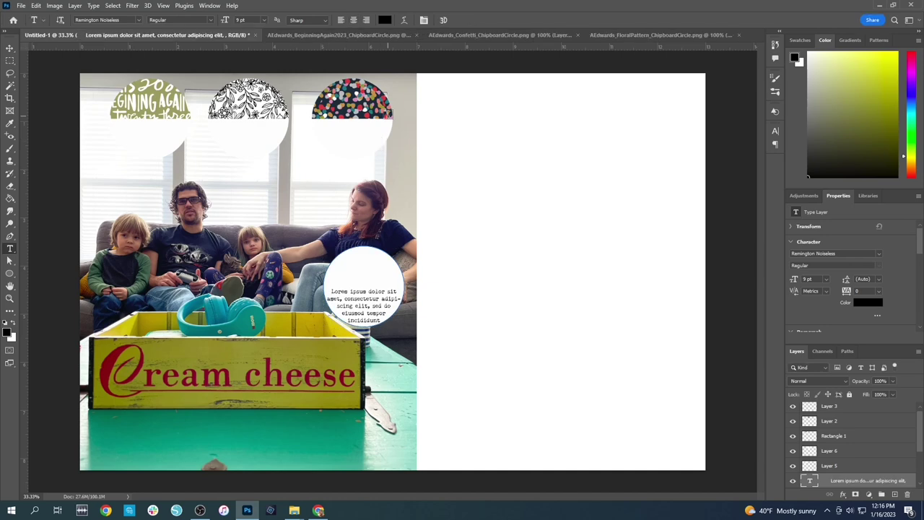
# Move the ellipse and its text together under the green half circle, and place copies under the floral and confetti ones
pyautogui.press('v')
pyautogui.moveTo(372, 284); pyautogui.dragTo(169, 140)
pyautogui.hotkey('ctrl', 'z')
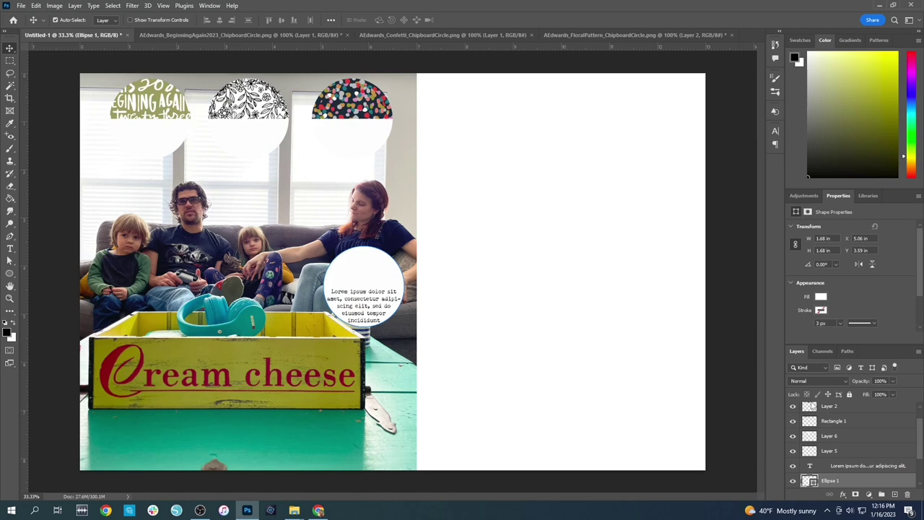
pyautogui.keyDown('shift'); pyautogui.click(842, 467); pyautogui.keyUp('shift')
pyautogui.moveTo(375, 284); pyautogui.dragTo(356, 130)
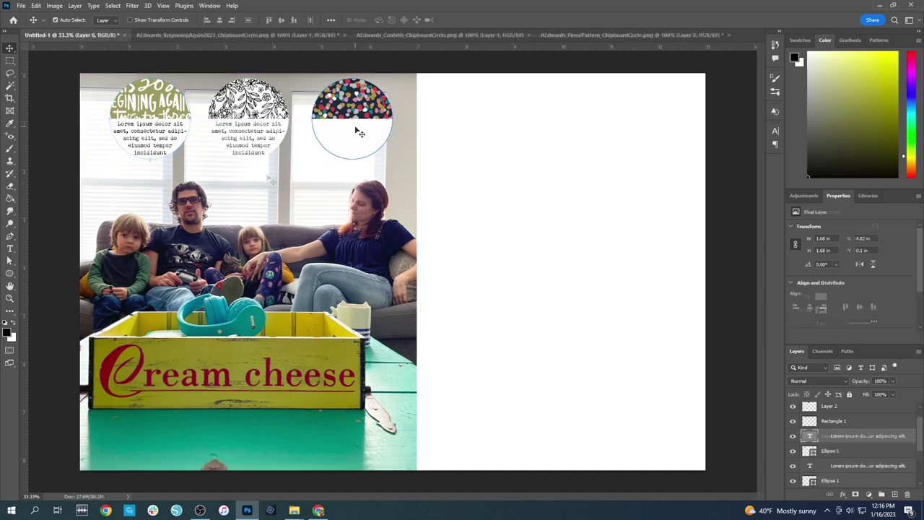
pyautogui.click(356, 130)
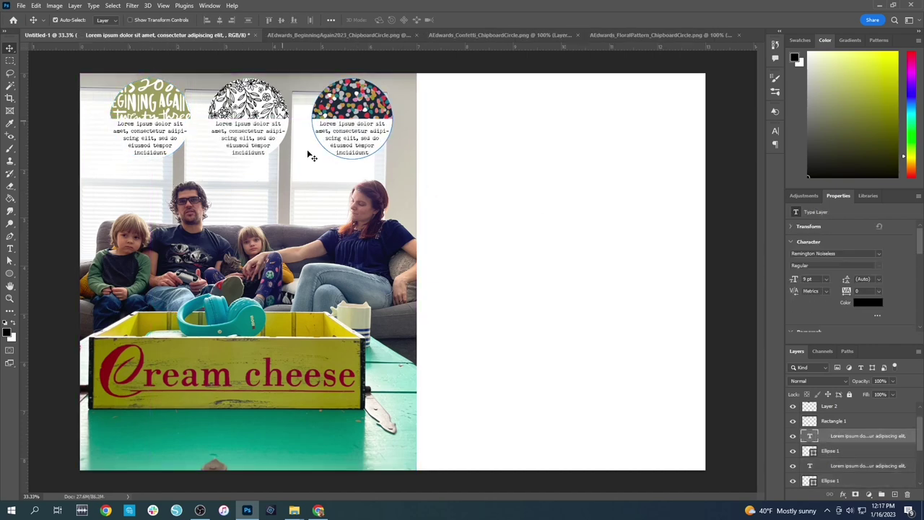
# Open AEdwards_VellumFlower3_GoldFoil.png, copy the whole flower, and return to the Untitled-1 spread
pyautogui.hotkey('ctrl', 'o')
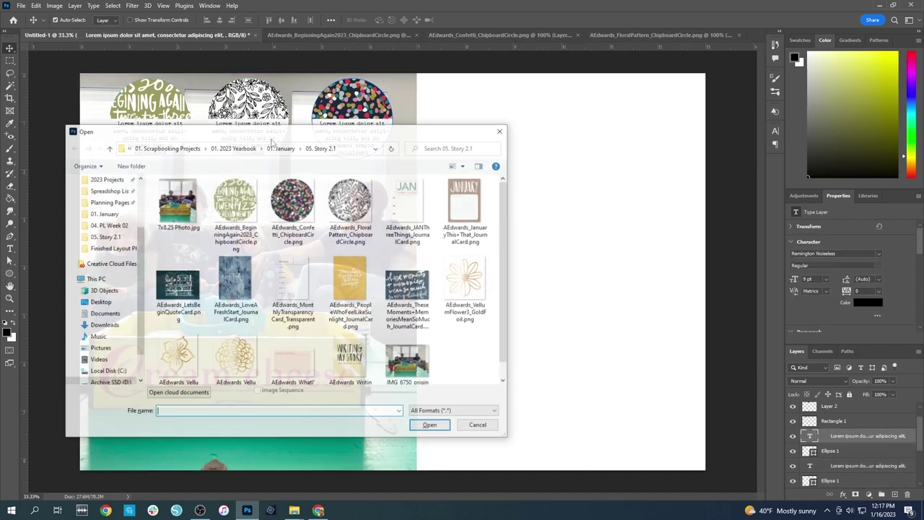
pyautogui.doubleClick(478, 290)
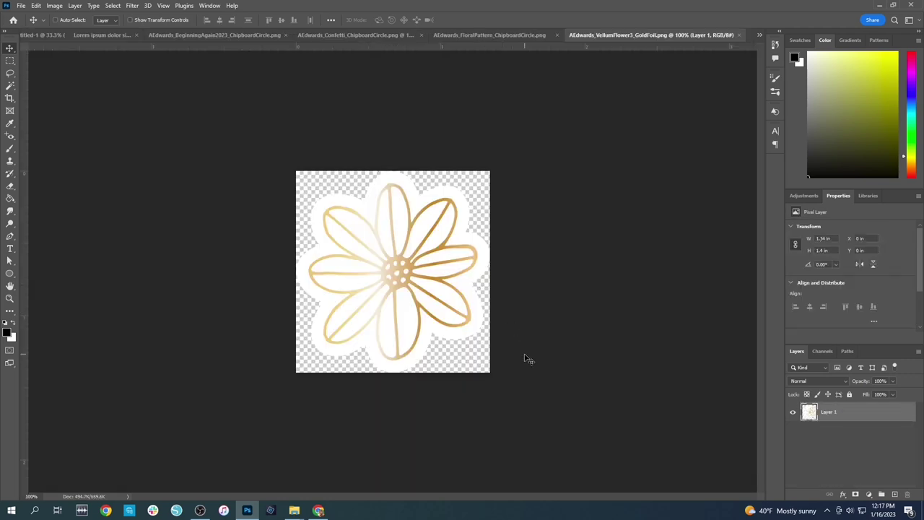
pyautogui.hotkey('ctrl', 'a')
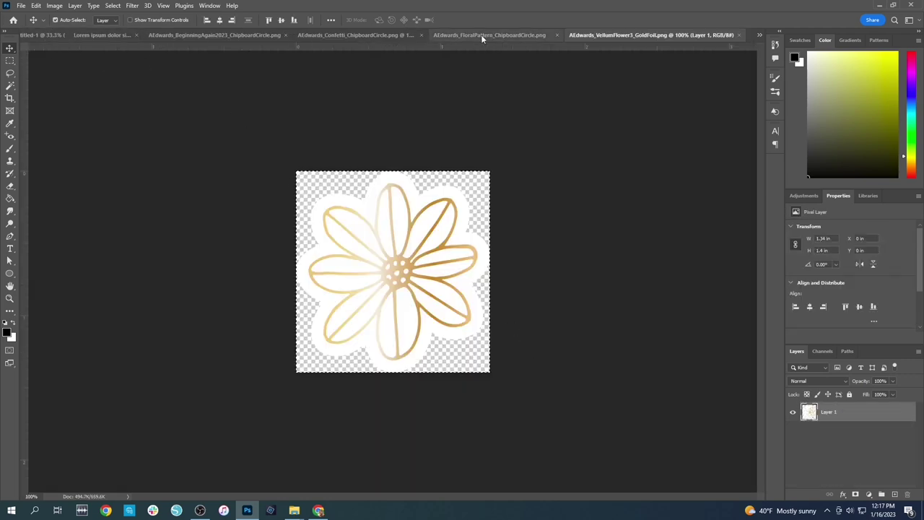
pyautogui.click(43, 36)
pyautogui.hotkey('ctrl', 'v')
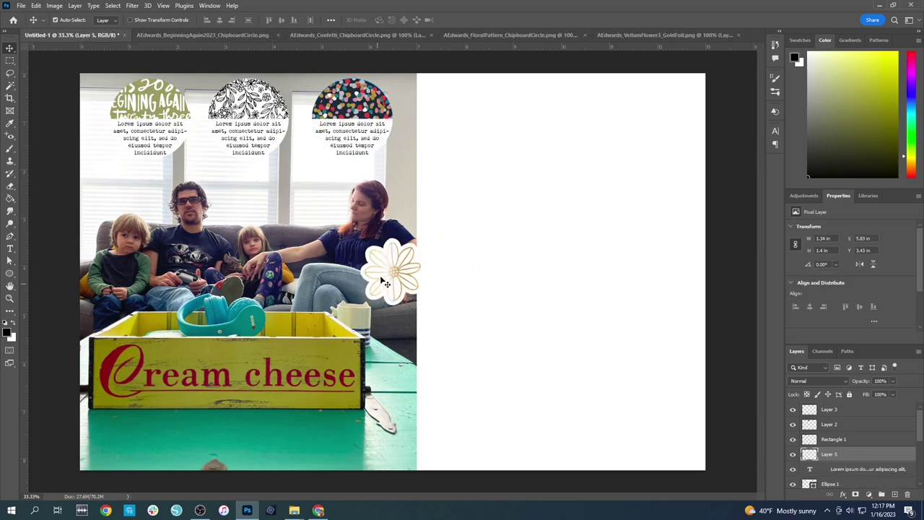
pyautogui.moveTo(404, 260); pyautogui.dragTo(168, 99)
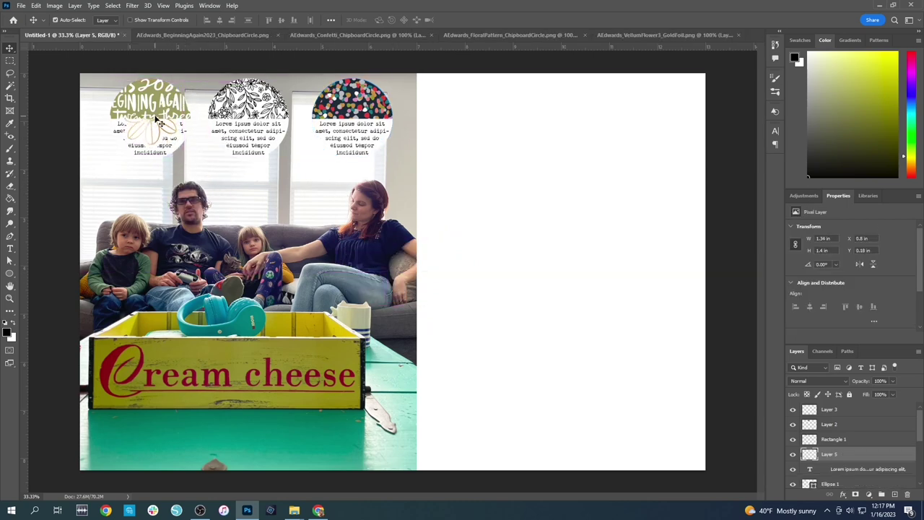
pyautogui.hotkey('ctrl', 'z')
pyautogui.hotkey('ctrl', 'z')
# Paste the gold flower above the green lettered half circle, centre it on the flat edge, and clip it to the half circle
pyautogui.hotkey('ctrl', 'v')
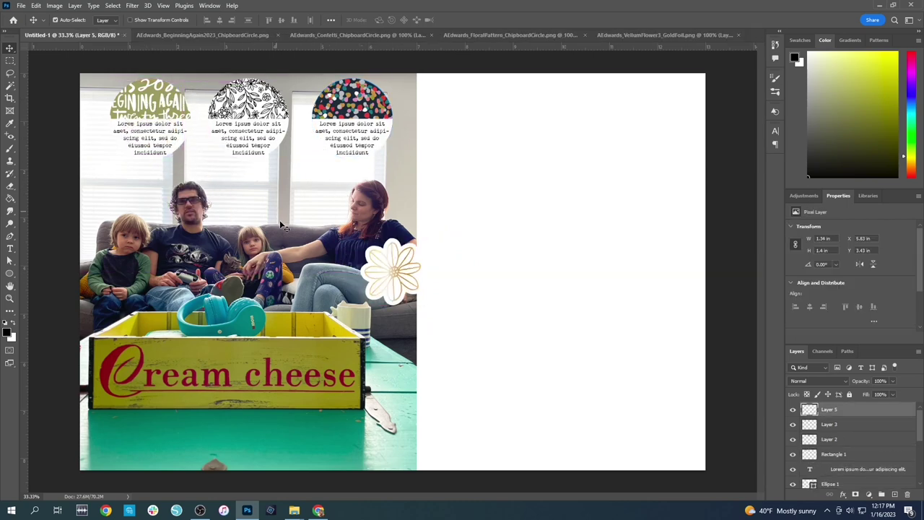
pyautogui.moveTo(397, 278); pyautogui.dragTo(164, 120)
pyautogui.rightClick(827, 412)
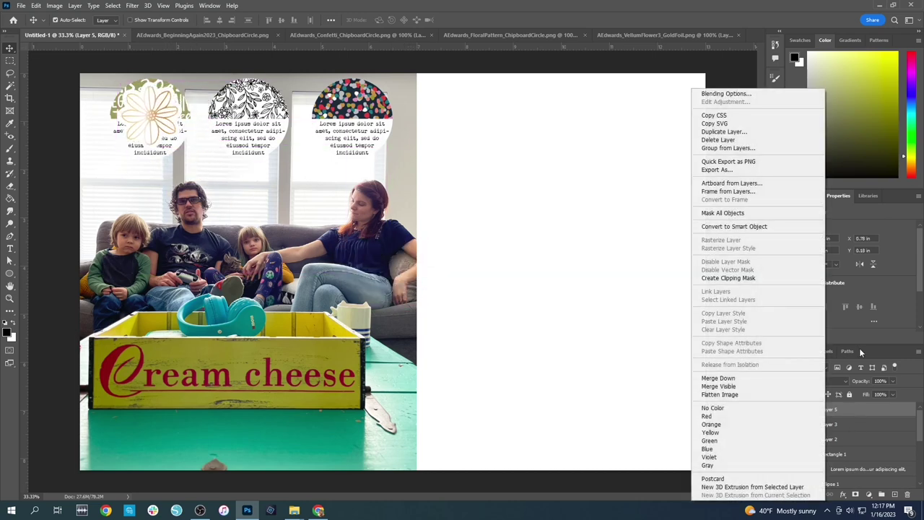
pyautogui.click(743, 279)
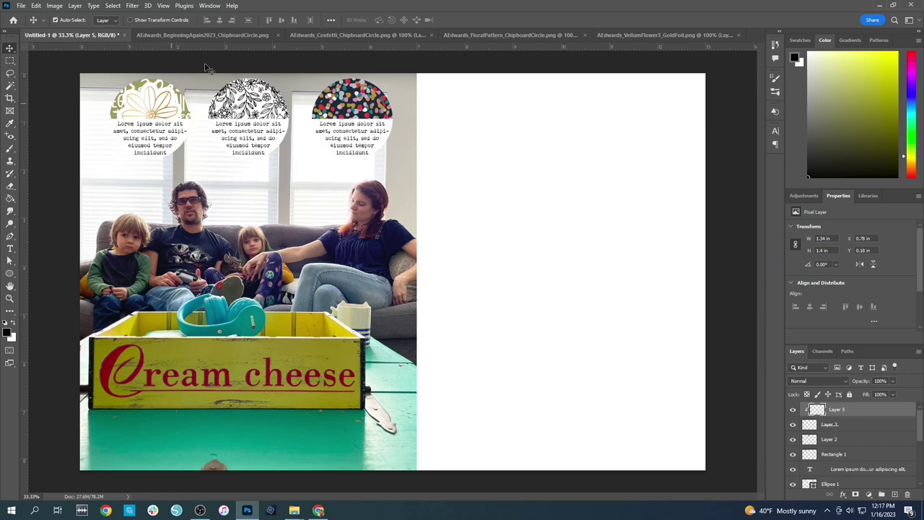
# Close the BeginningAgain2023 chipboard circle file
pyautogui.click(194, 36)
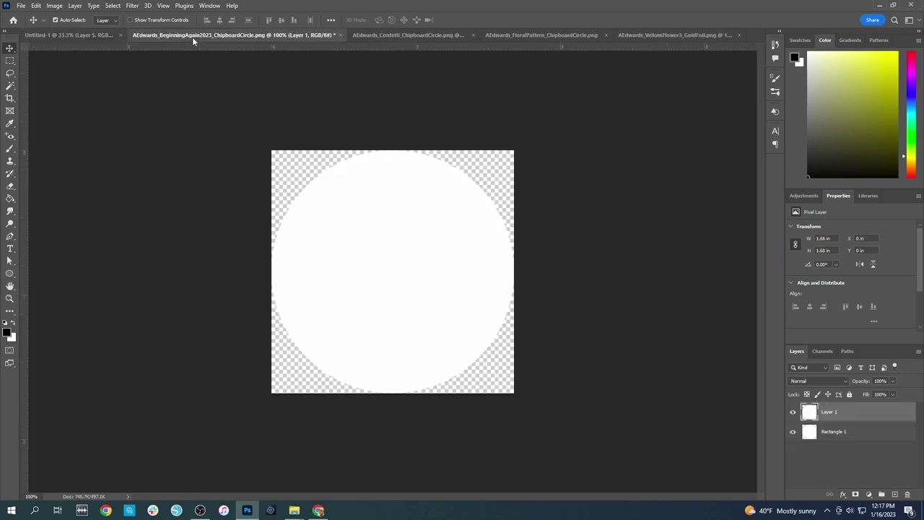
pyautogui.click(336, 34)
pyautogui.click(454, 189)
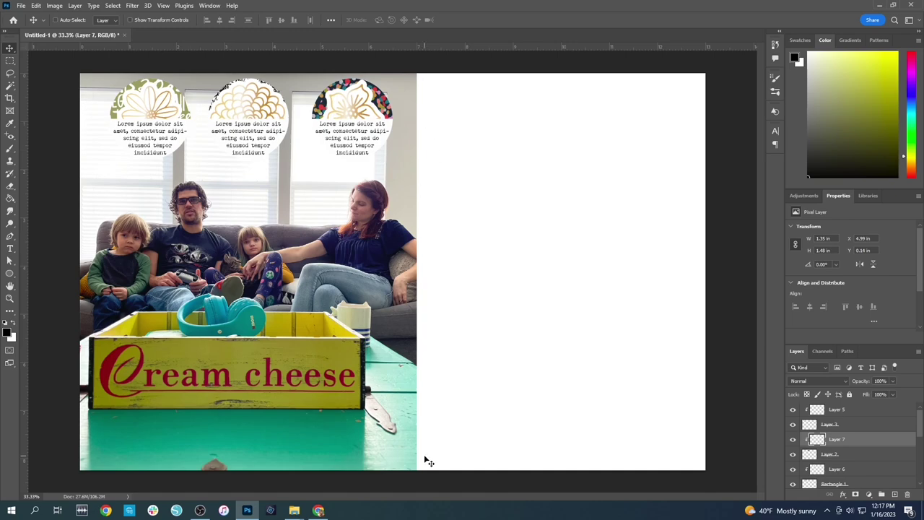
# Try the PeopleWhoFeelLikeSunlight journal card on the spread's photo page and remove it
pyautogui.hotkey('ctrl', 'o')
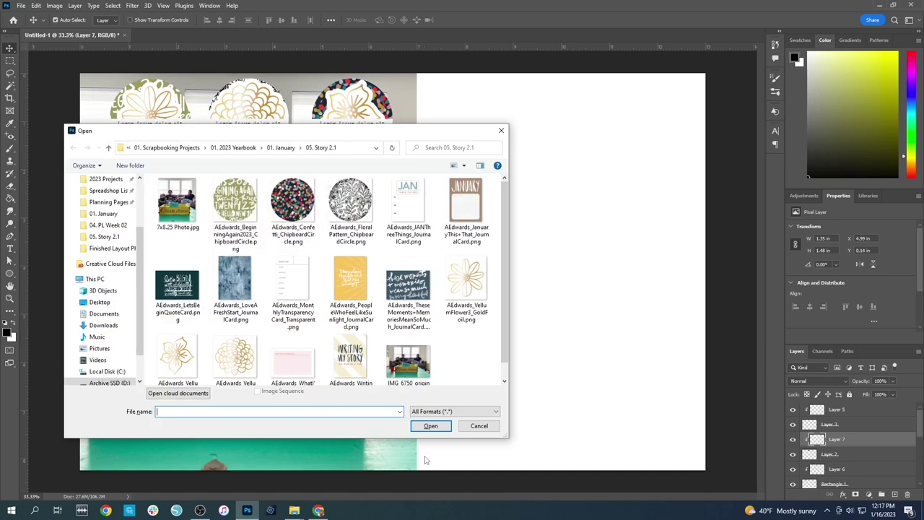
pyautogui.doubleClick(348, 281)
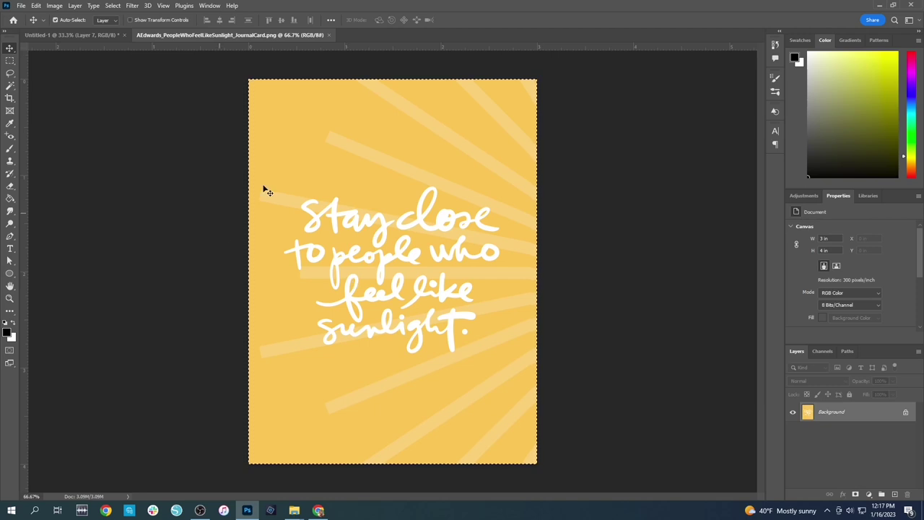
pyautogui.click(329, 35)
pyautogui.hotkey('ctrl', 'v')
pyautogui.moveTo(415, 312); pyautogui.dragTo(269, 367)
pyautogui.press('Delete')
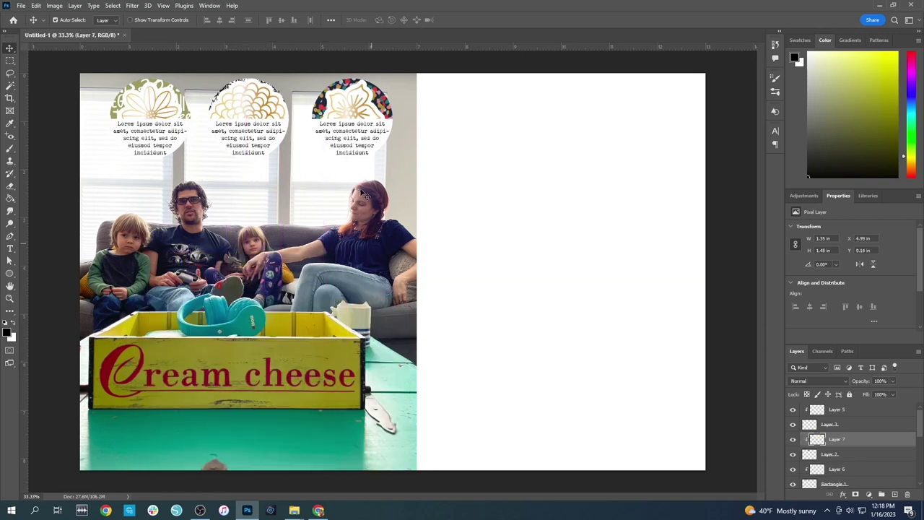
# Open AEdwards_PeopleWhoFeelLikeSunlight_JournalCard.png and add a white 2.5 x 2.5 in circle shape to it
pyautogui.hotkey('ctrl', 'o')
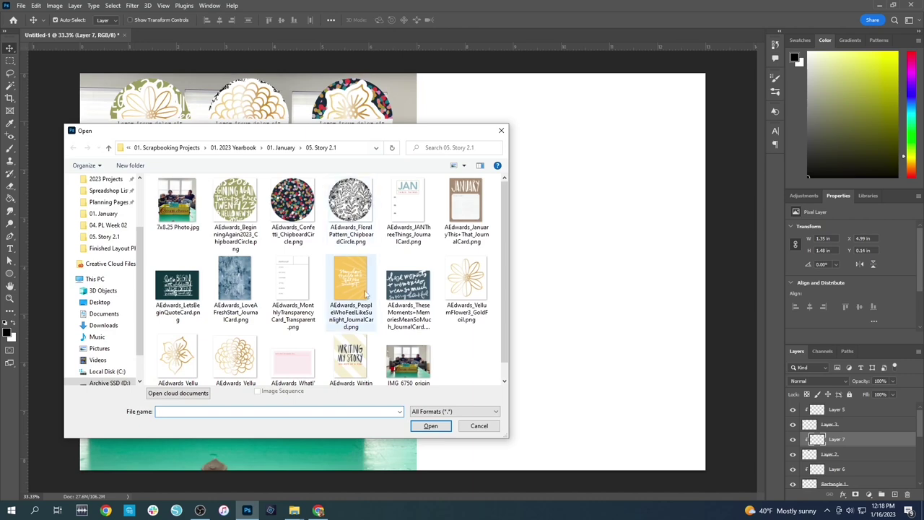
pyautogui.doubleClick(366, 292)
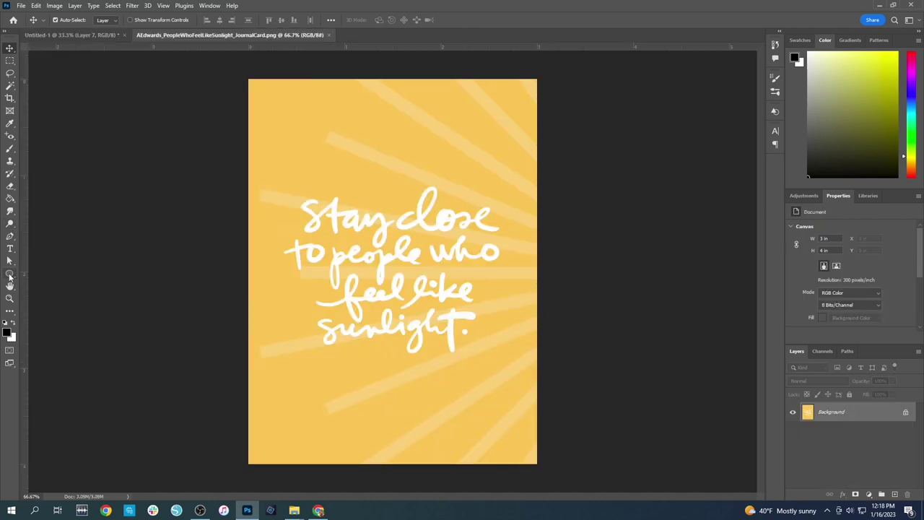
pyautogui.rightClick(10, 275)
pyautogui.click(64, 273)
pyautogui.rightClick(9, 275)
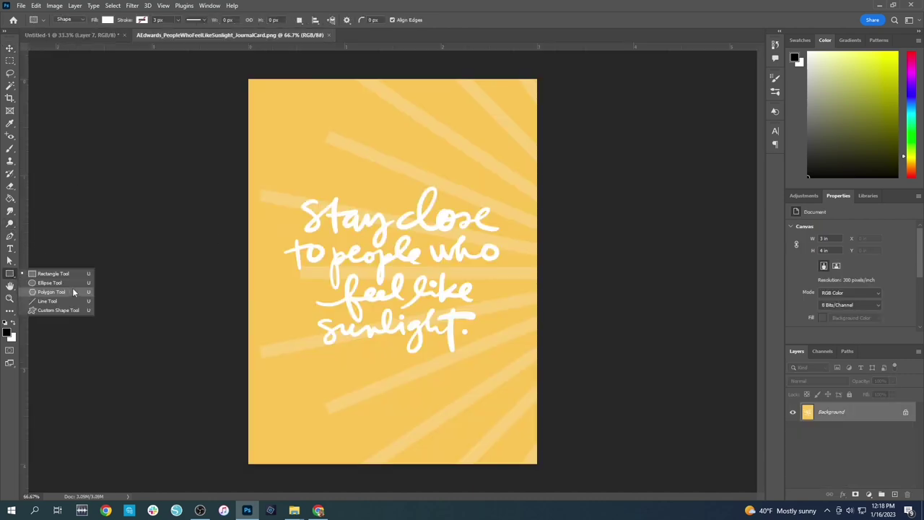
pyautogui.click(61, 284)
pyautogui.click(332, 281)
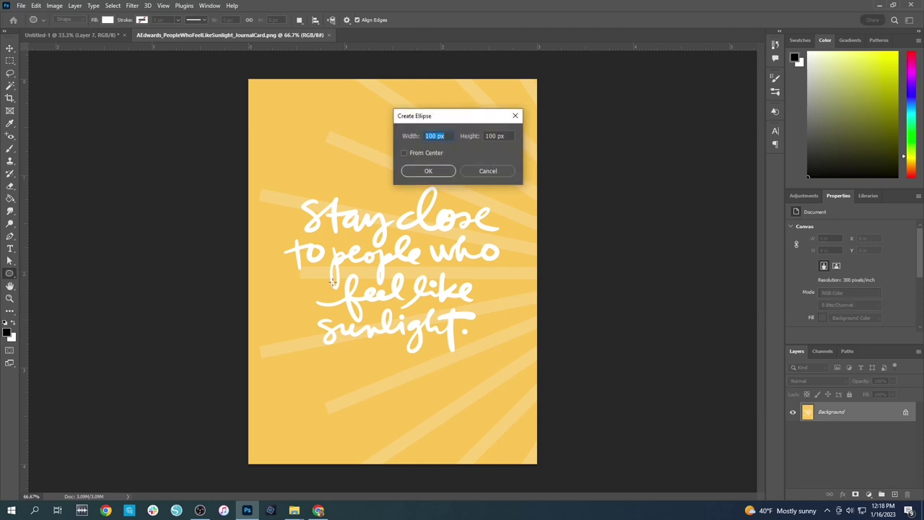
pyautogui.write('2')
pyautogui.press('Tab')
pyautogui.write('2.5 in')
pyautogui.press('Return')
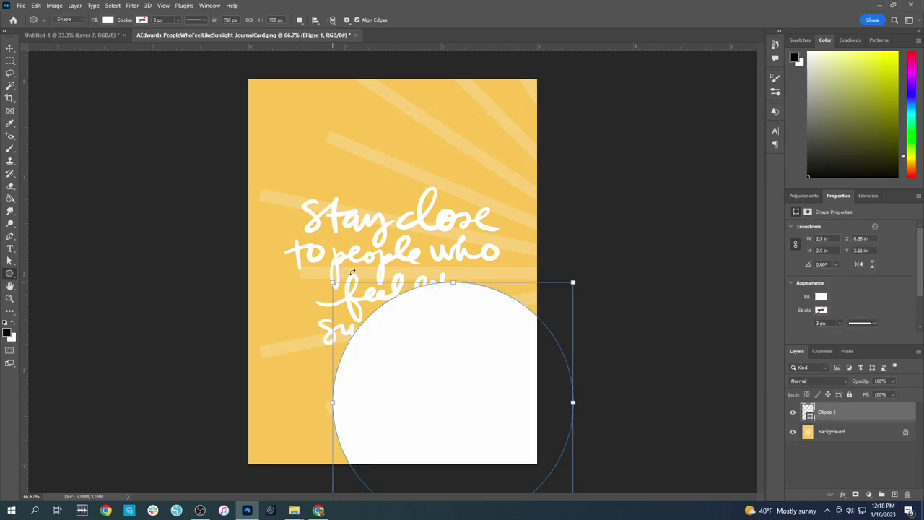
# Centre the white circle on the yellow journal card
pyautogui.press('v')
pyautogui.moveTo(457, 336); pyautogui.dragTo(388, 201)
pyautogui.moveTo(408, 251); pyautogui.dragTo(415, 265)
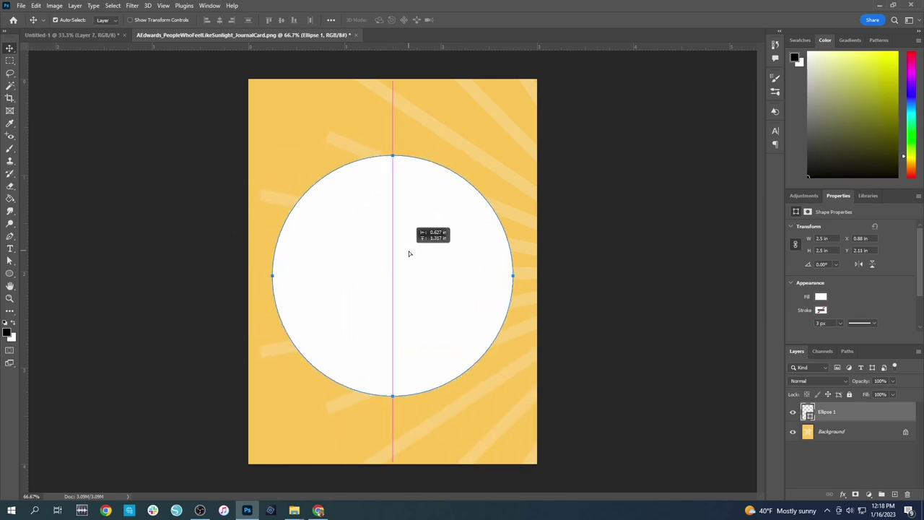
# Unlock the yellow card layer, clip it to the circle, and shift the card so its lettering sits centred inside
pyautogui.click(905, 433)
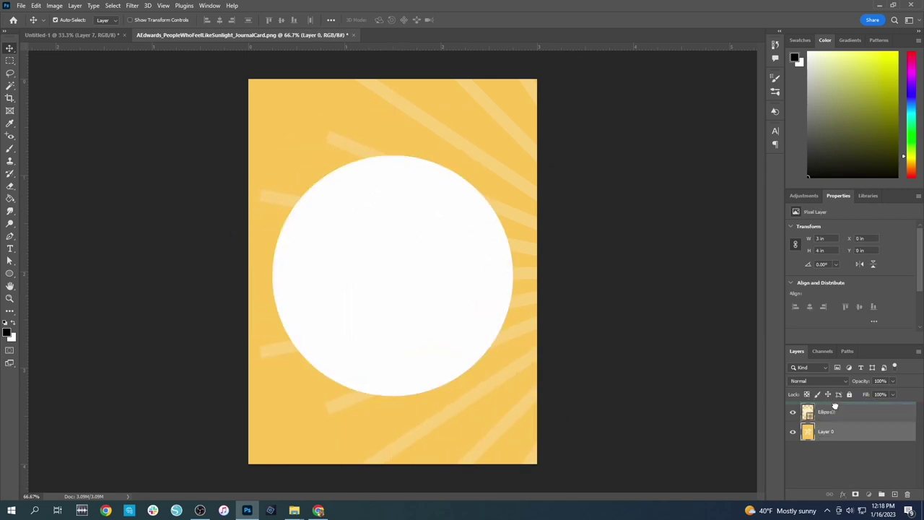
pyautogui.moveTo(837, 431); pyautogui.dragTo(838, 406)
pyautogui.rightClick(830, 411)
pyautogui.click(735, 278)
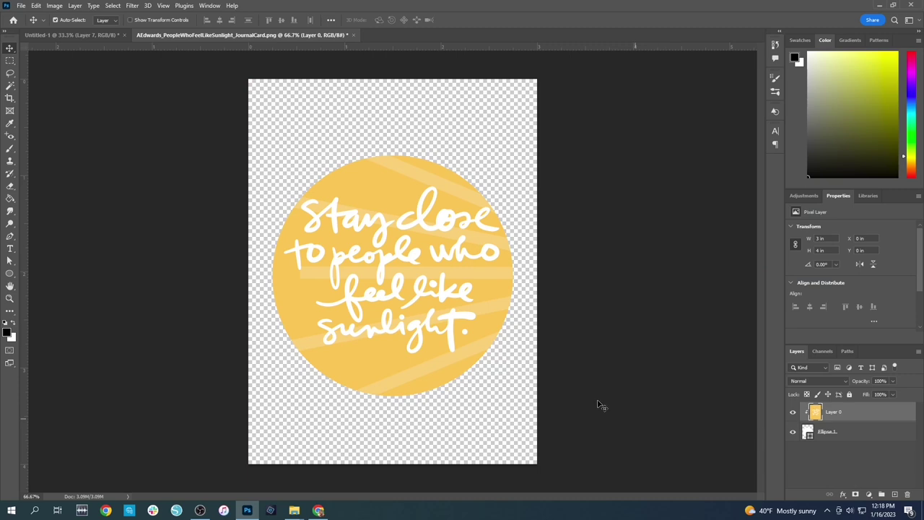
pyautogui.moveTo(427, 266); pyautogui.dragTo(422, 273)
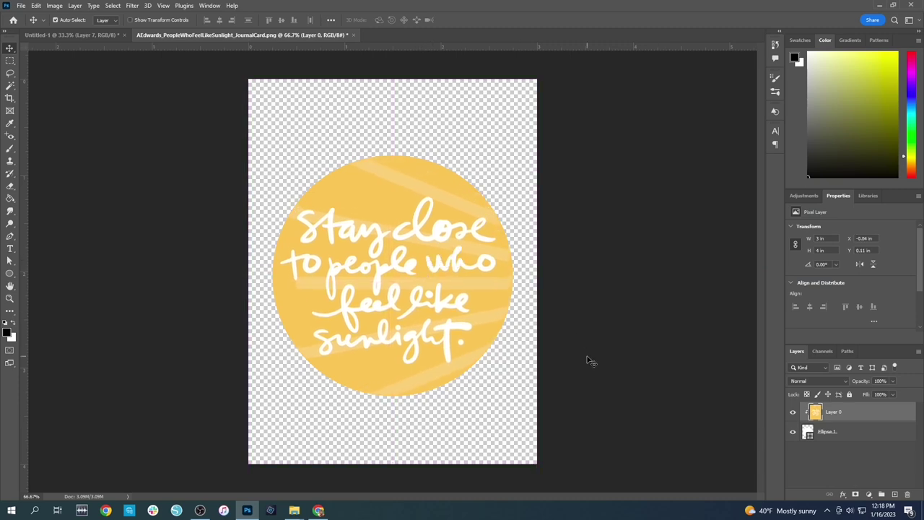
# Merge the clipped card, place the yellow circle at the bottom of the spread's photo page, and close the card file without saving
pyautogui.hotkey('ctrl', 'e')
pyautogui.moveTo(588, 360); pyautogui.dragTo(251, 388)
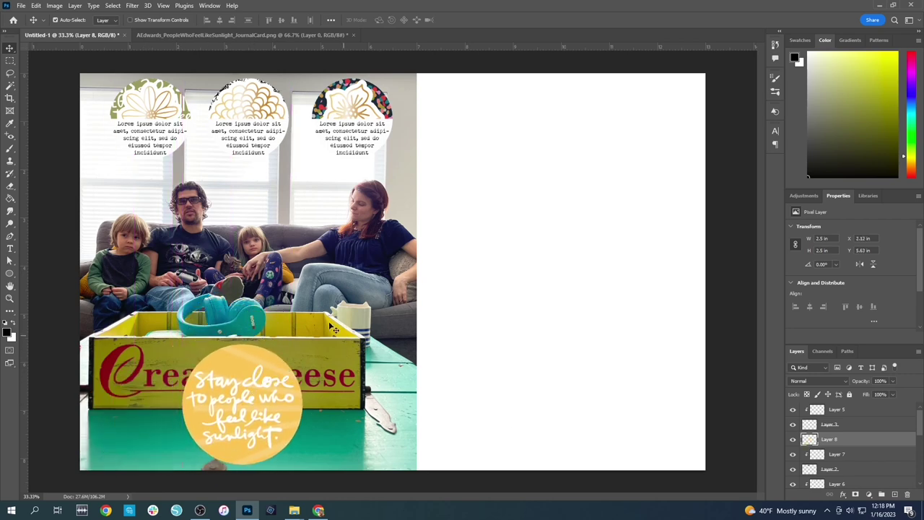
pyautogui.click(354, 35)
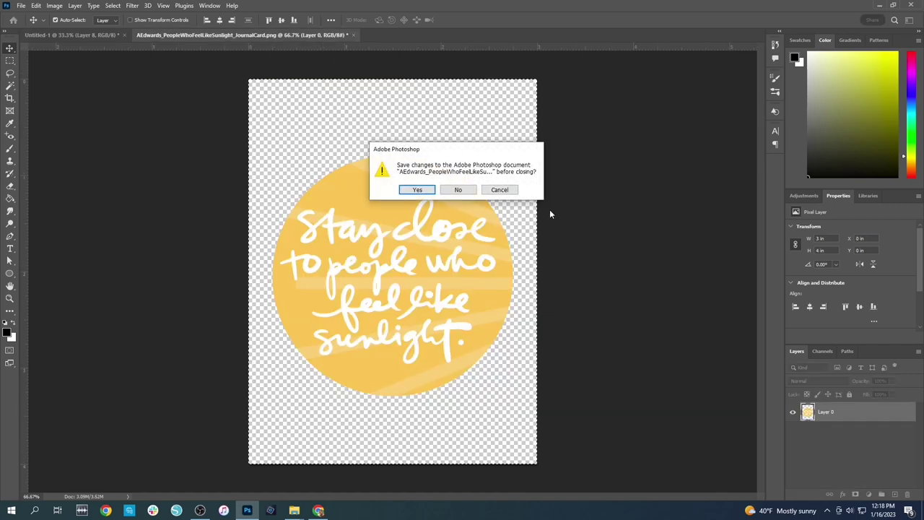
pyautogui.click(464, 190)
# Place the whole AEdwards_TheseMoments+MemoriesMeanSoMuch_JournalCard on the lower half of the blank page at X 7 in, Y 4.13 in
pyautogui.hotkey('ctrl', 'o')
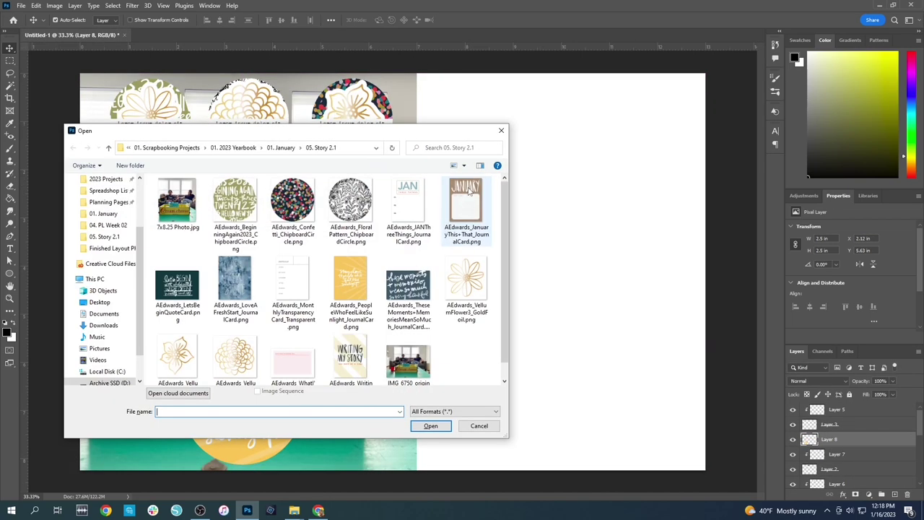
pyautogui.doubleClick(413, 287)
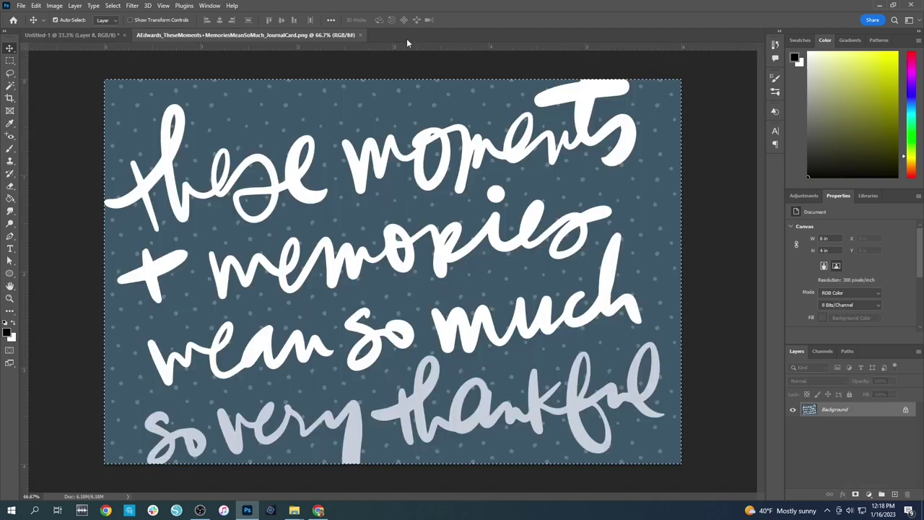
pyautogui.hotkey('ctrl', 'a')
pyautogui.hotkey('ctrl', 'c')
pyautogui.hotkey('ctrl', 'w')
pyautogui.hotkey('ctrl', 'v')
pyautogui.moveTo(416, 287); pyautogui.dragTo(581, 357)
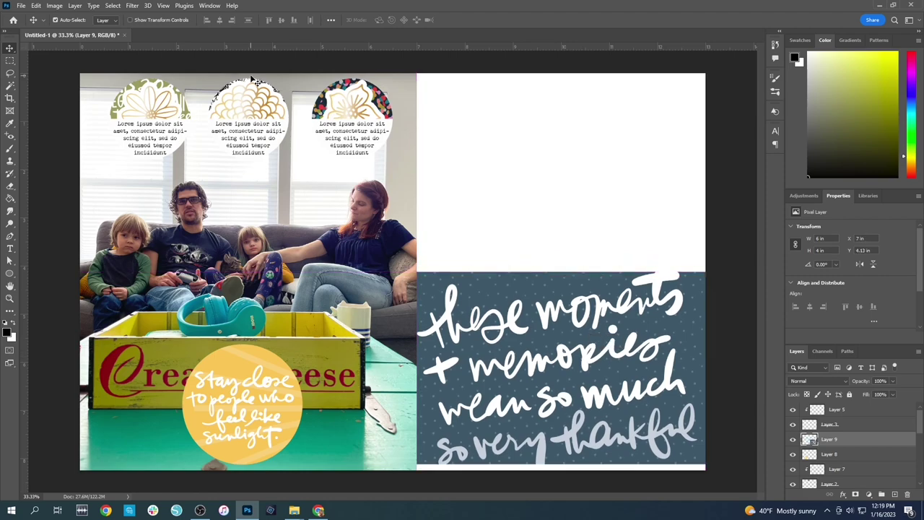
# Place the AEdwards_JANThreeThings_JournalCard.png card on the outer half of the blank area above the blue lettered card
pyautogui.hotkey('ctrl', 'o')
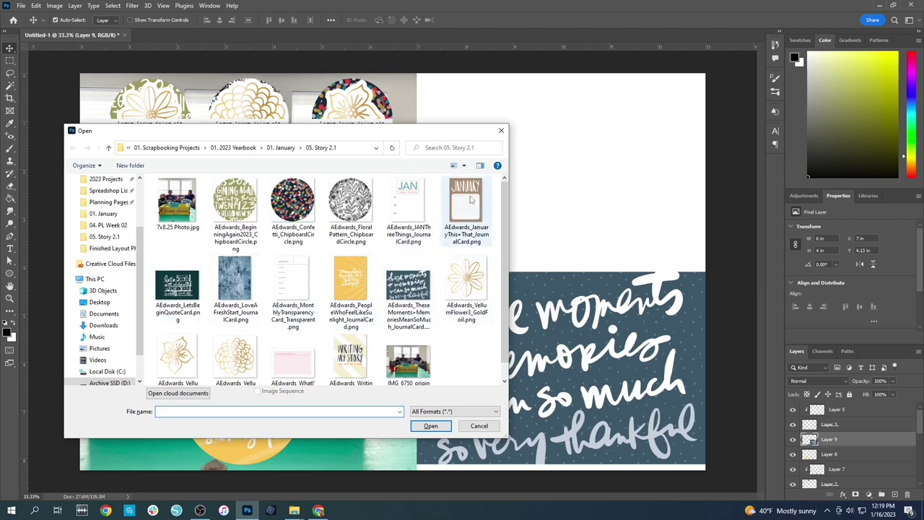
pyautogui.doubleClick(407, 206)
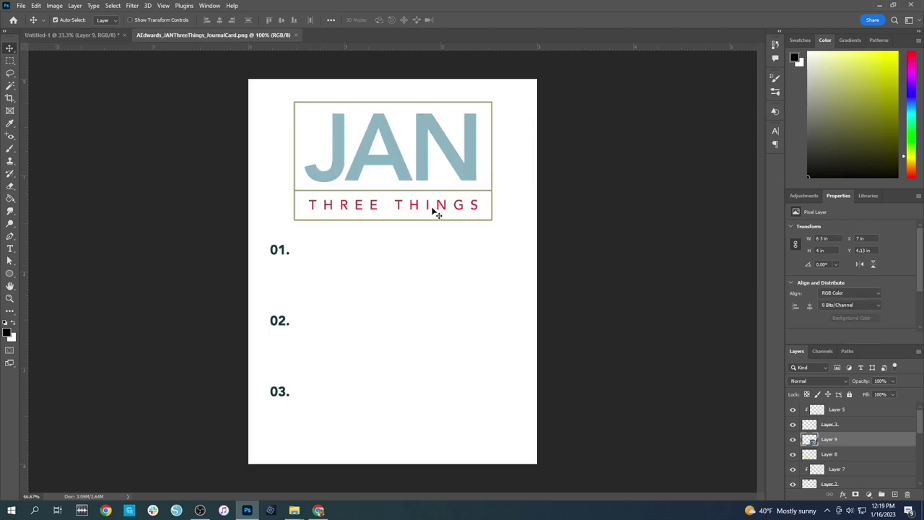
pyautogui.moveTo(295, 36); pyautogui.dragTo(639, 170)
# Place the full PeopleWhoFeelLikeSunlight journal card beside the JAN card, and delete the yellow lettered circle from the photo page
pyautogui.hotkey('ctrl', 'o')
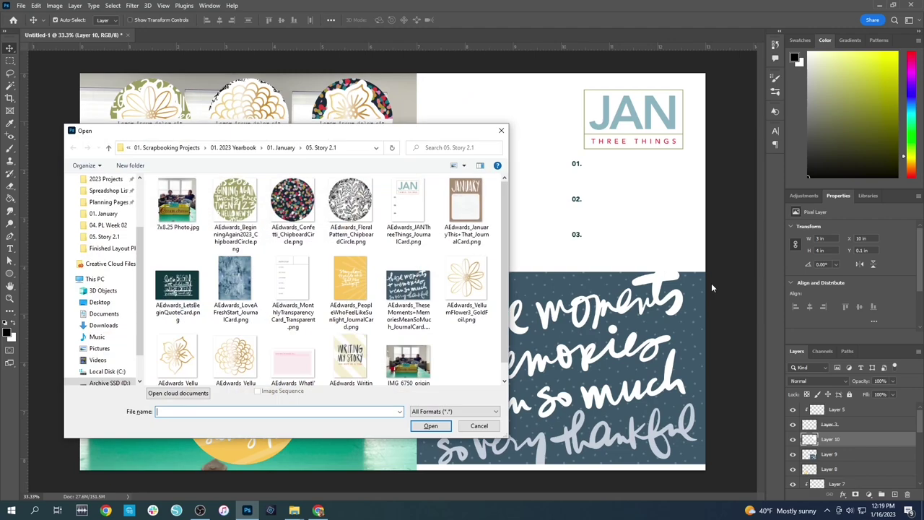
pyautogui.doubleClick(363, 285)
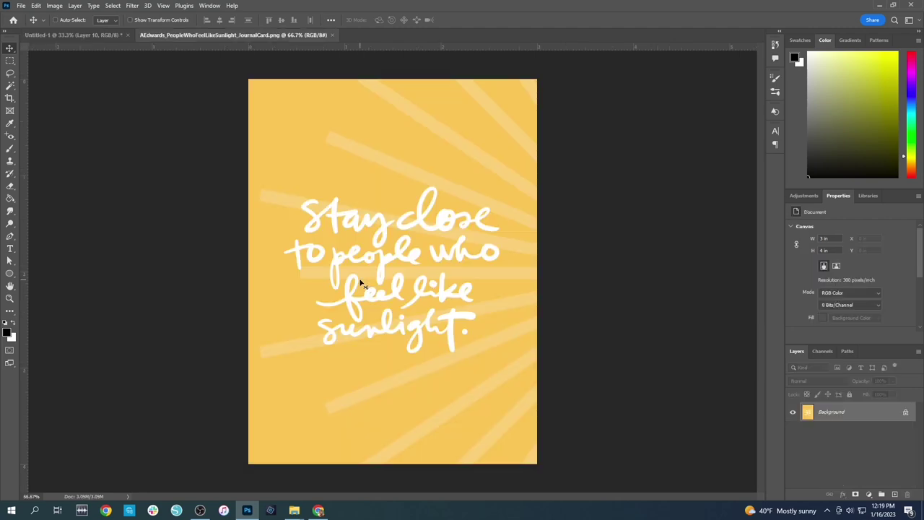
pyautogui.hotkey('ctrl', 'a')
pyautogui.hotkey('ctrl', 'c')
pyautogui.hotkey('ctrl', 'w')
pyautogui.hotkey('ctrl', 'v')
pyautogui.moveTo(421, 313); pyautogui.dragTo(507, 223)
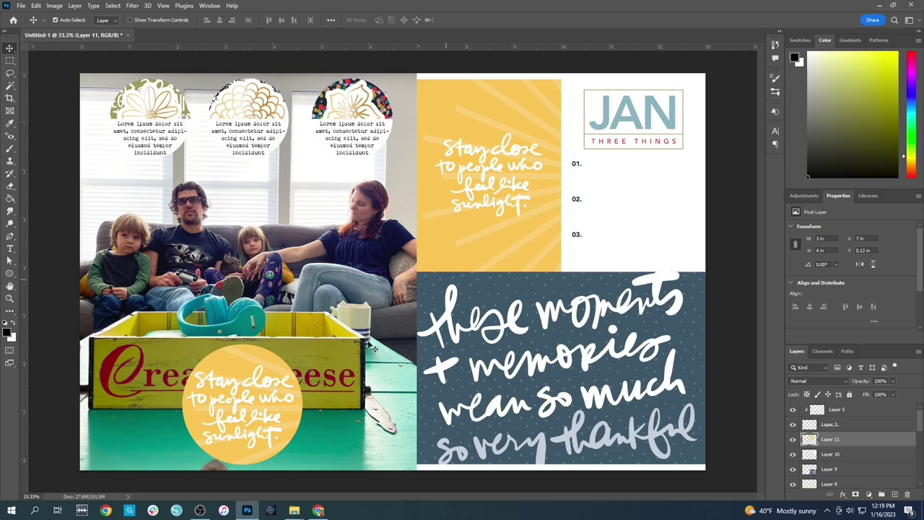
pyautogui.click(254, 425)
pyautogui.press('Delete')
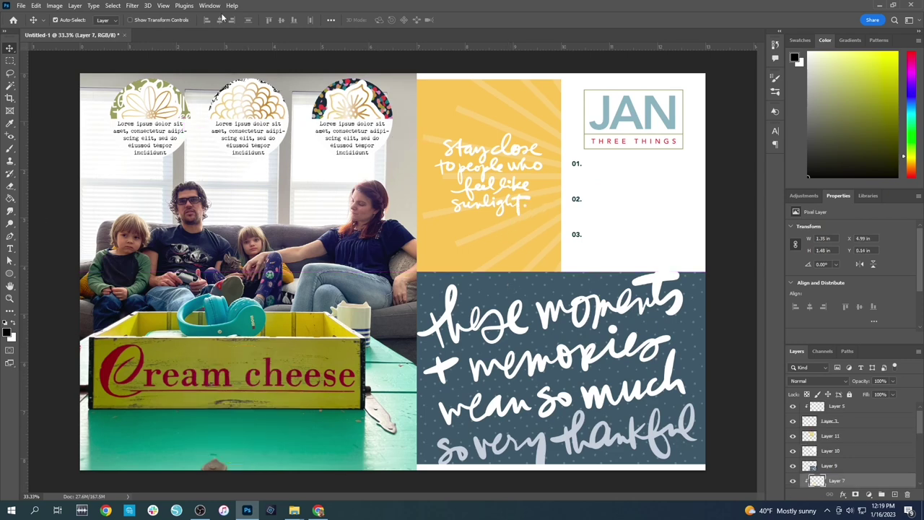
# Bring the AEdwards_LoveAFreshStart_JournalCard.png card into the spread and move it fully onto the photo page
pyautogui.hotkey('ctrl', 'o')
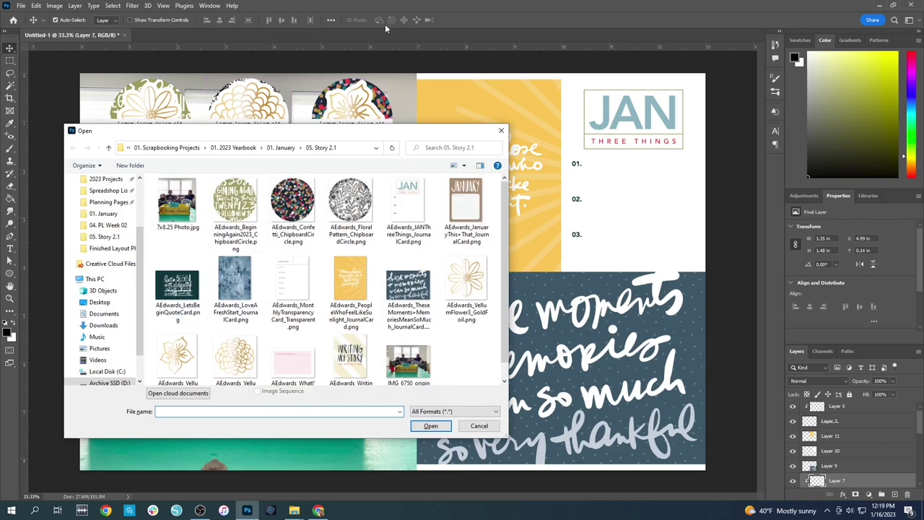
pyautogui.doubleClick(234, 281)
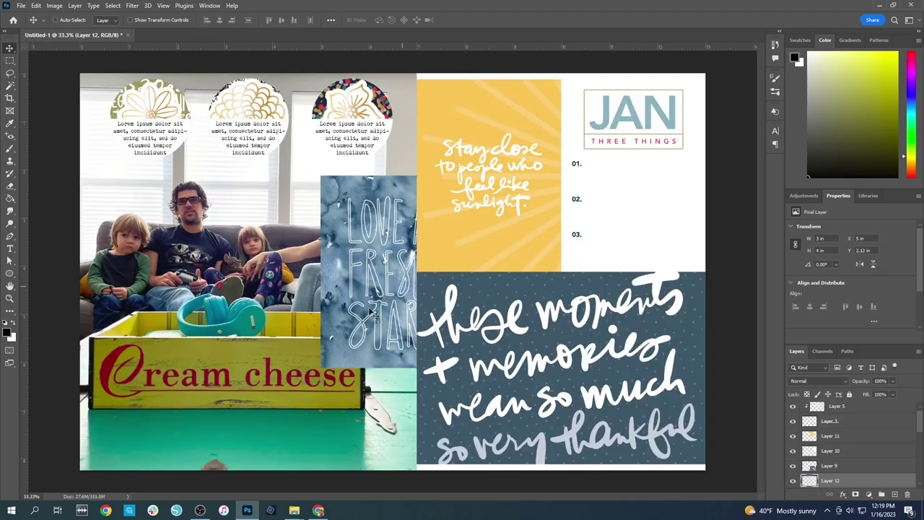
pyautogui.moveTo(448, 234); pyautogui.dragTo(290, 326)
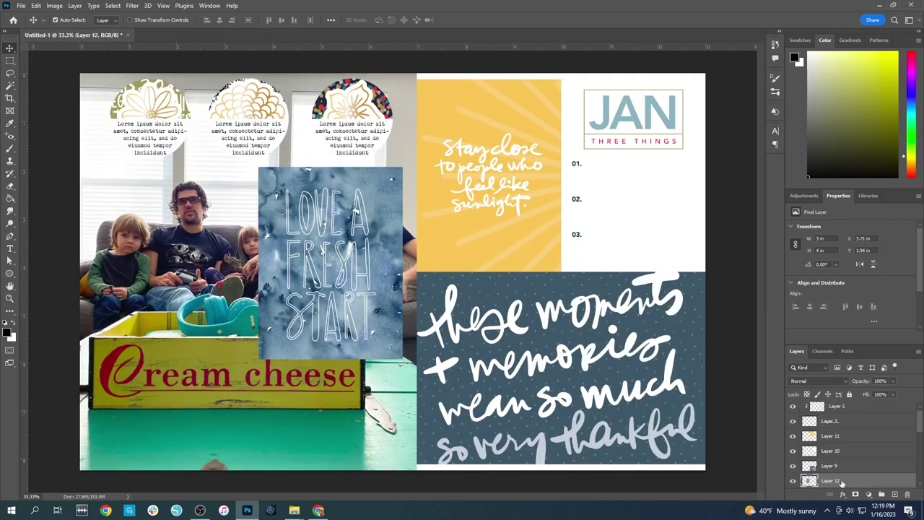
# Raise the Love a Fresh Start card above the other journal cards and align it over the yellow card at X 7 in, Y 0.13 in
pyautogui.hotkey('ctrl', ']')
pyautogui.hotkey('ctrl', ']')
pyautogui.hotkey('ctrl', ']')
pyautogui.moveTo(314, 287); pyautogui.dragTo(474, 201)
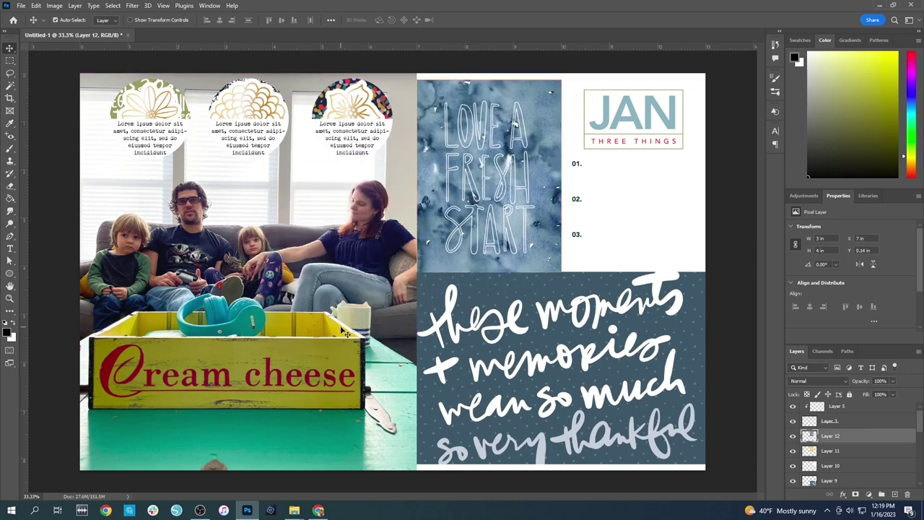
pyautogui.press('Up')
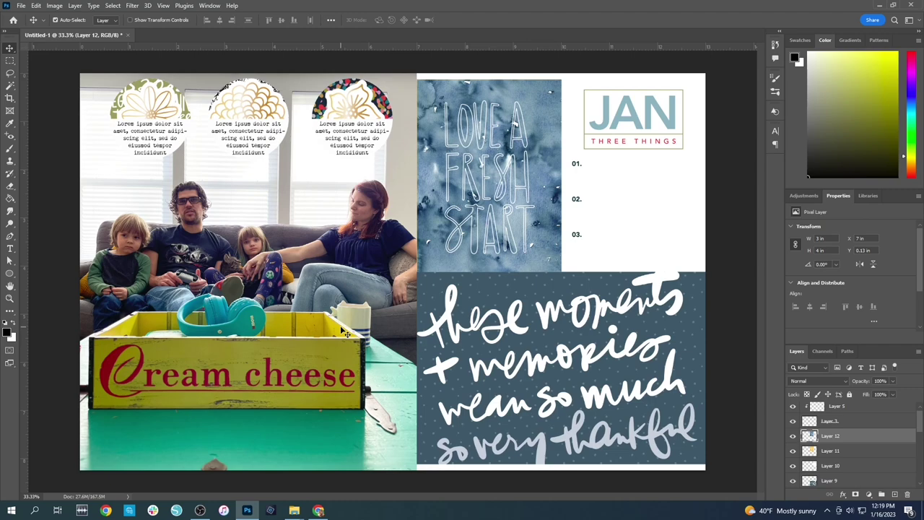
# Place AEdwards_LetsBeginQuoteCard.png over the These Moments card, aligned at X 7 in, Y 4.13 in
pyautogui.hotkey('ctrl', 'o')
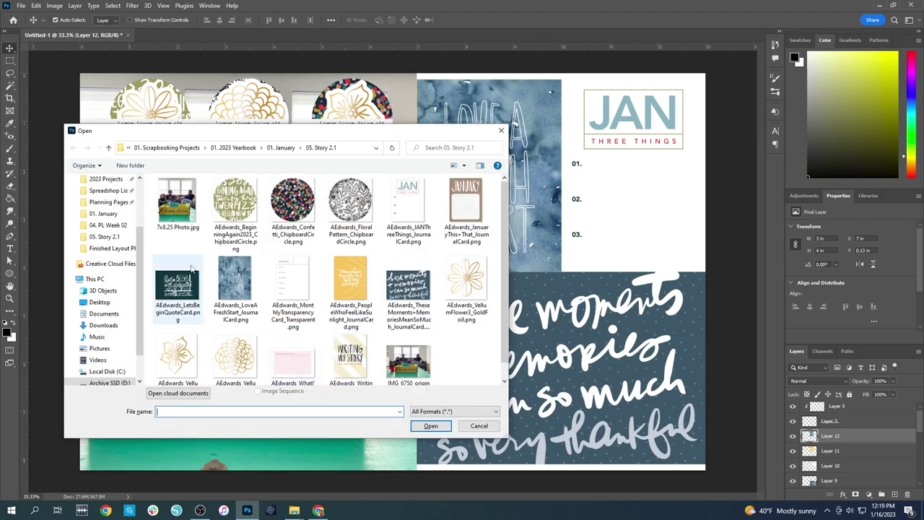
pyautogui.doubleClick(177, 287)
pyautogui.moveTo(34, 36); pyautogui.dragTo(539, 358)
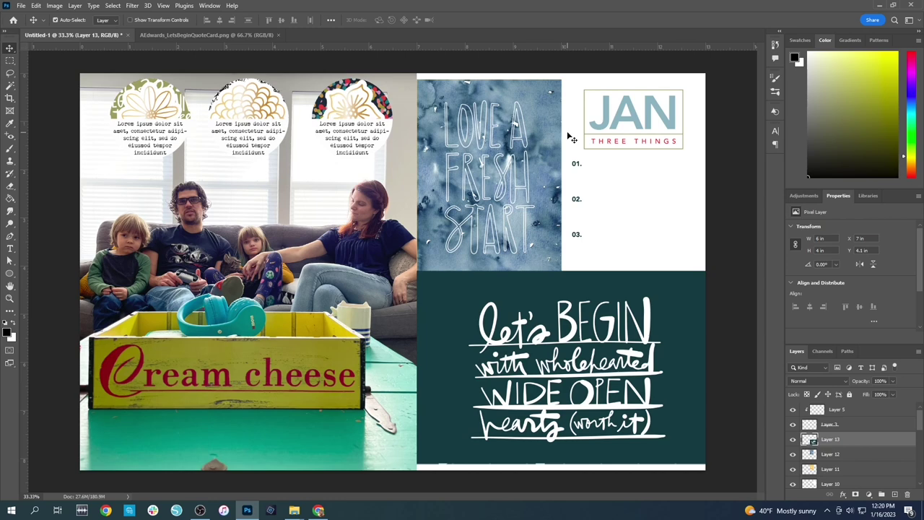
pyautogui.moveTo(519, 172)
pyautogui.mouseDown()
pyautogui.moveTo(523, 289)
pyautogui.moveTo(515, 154)
pyautogui.moveTo(509, 169)
pyautogui.moveTo(518, 174)
pyautogui.mouseUp()
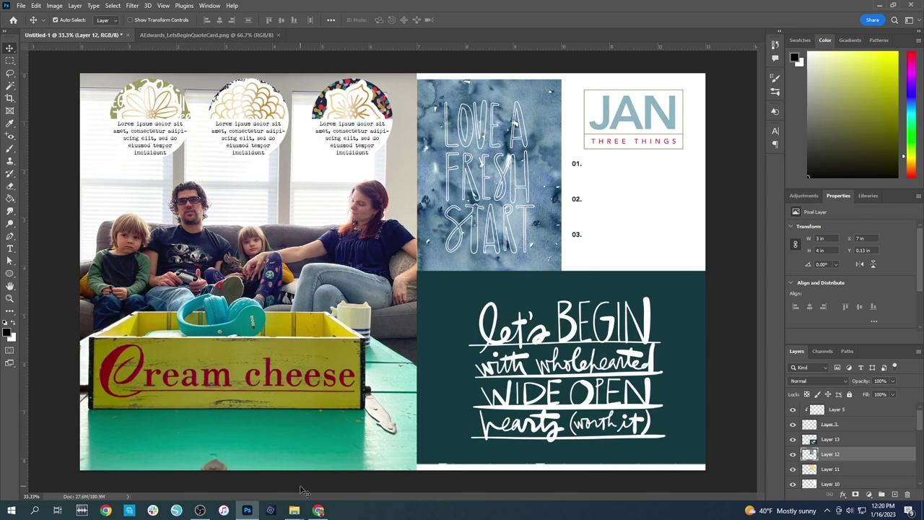
pyautogui.click(620, 426)
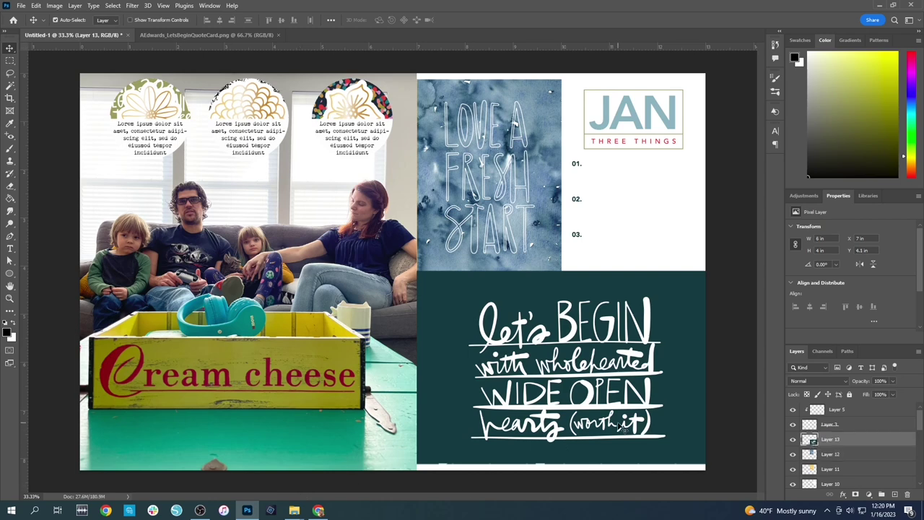
pyautogui.moveTo(621, 426); pyautogui.dragTo(621, 428)
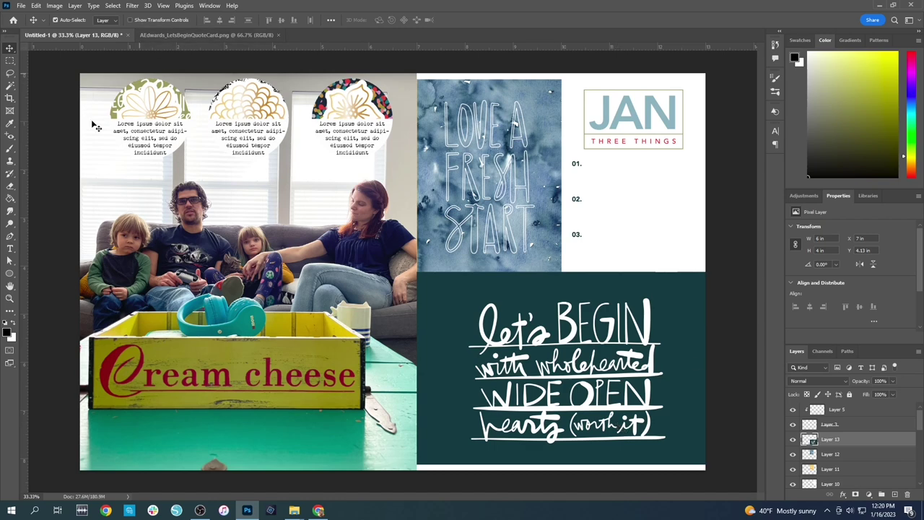
# Add left-aligned 9 pt Remington Noiseless placeholder text beside 01. on the JAN card, and copy it beside 02. and 03
pyautogui.click(10, 248)
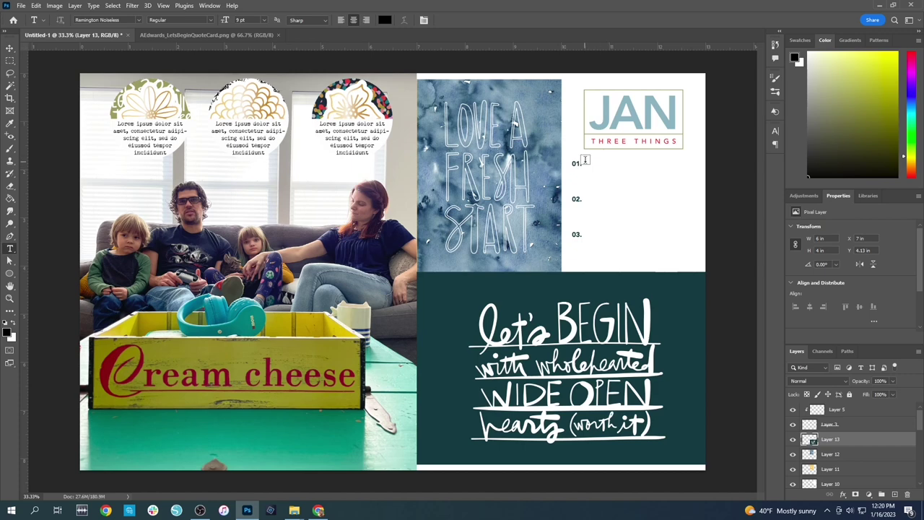
pyautogui.moveTo(585, 160); pyautogui.dragTo(694, 187)
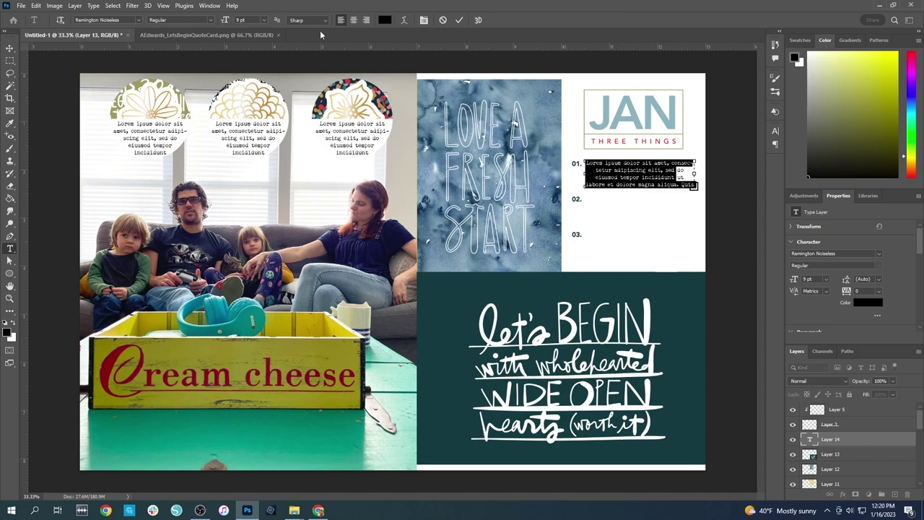
pyautogui.click(366, 20)
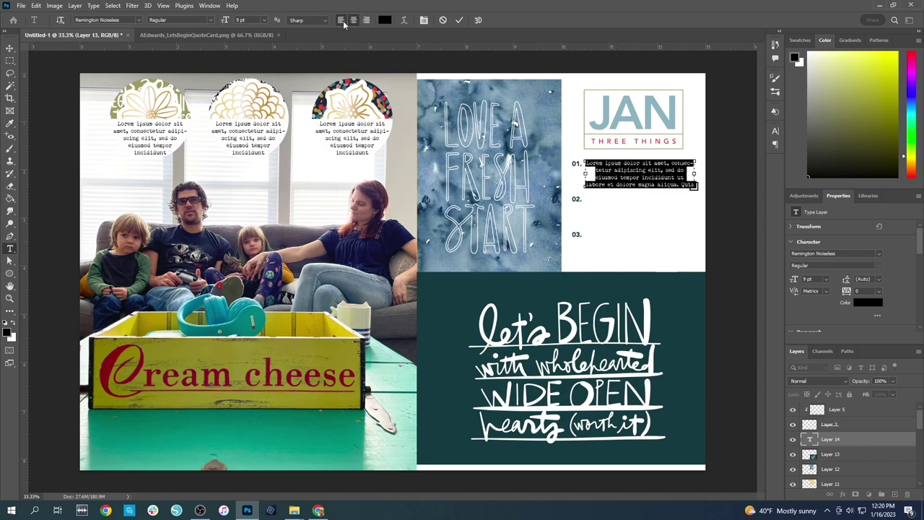
pyautogui.click(341, 20)
pyautogui.click(603, 265)
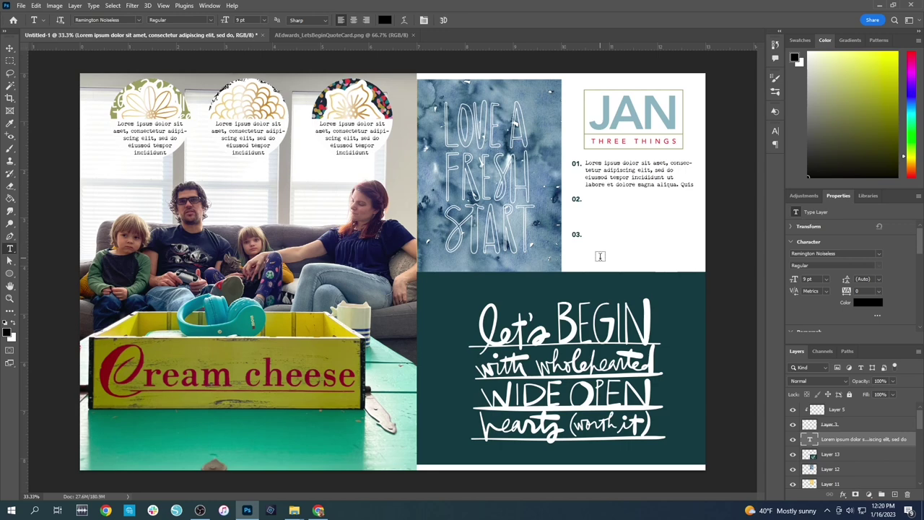
pyautogui.press('v')
pyautogui.moveTo(628, 182); pyautogui.dragTo(623, 248)
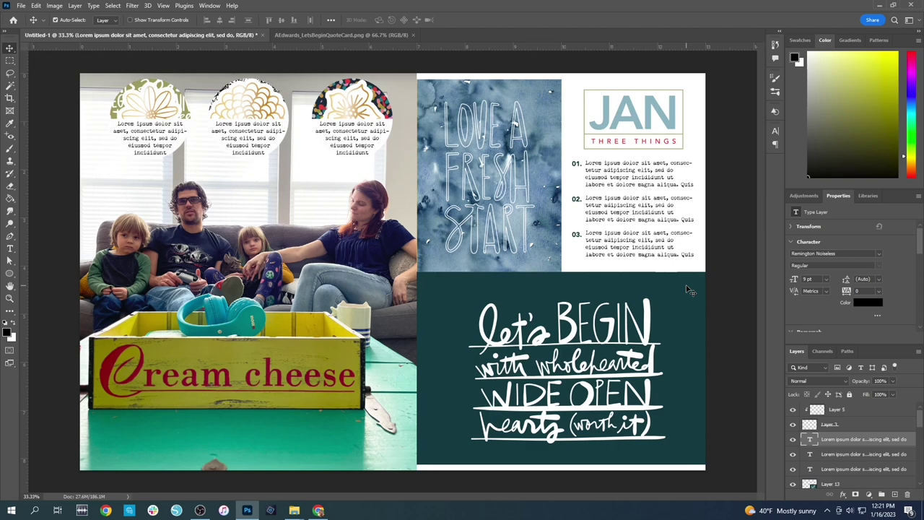
# Close the AEdwards_LetsBeginQuoteCard.png file and save the layered spread on the computer in the 05. Story 2.1 folder as Let's Begin Layout.psd
pyautogui.click(411, 35)
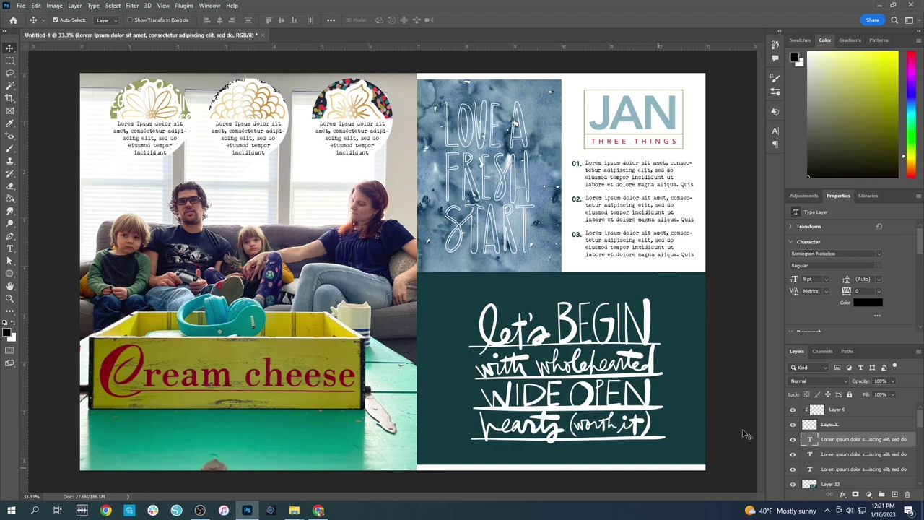
pyautogui.hotkey('ctrl', 's')
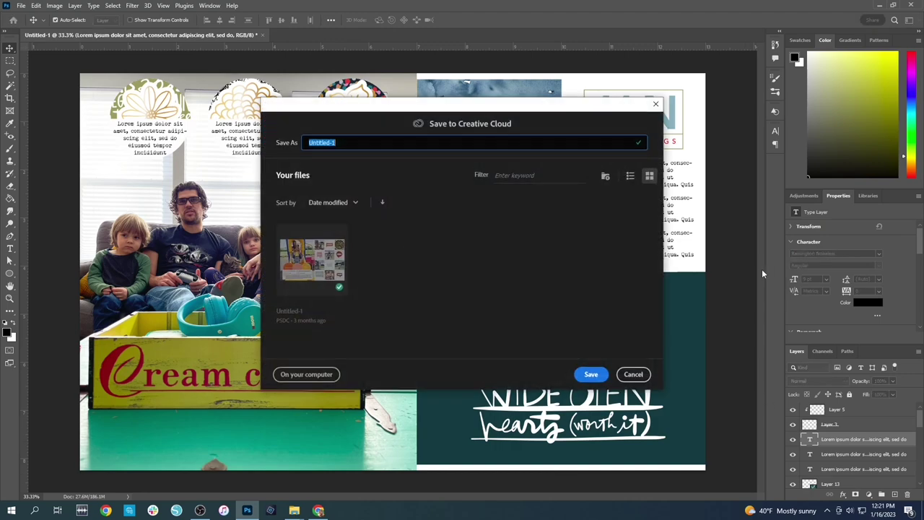
pyautogui.click(305, 377)
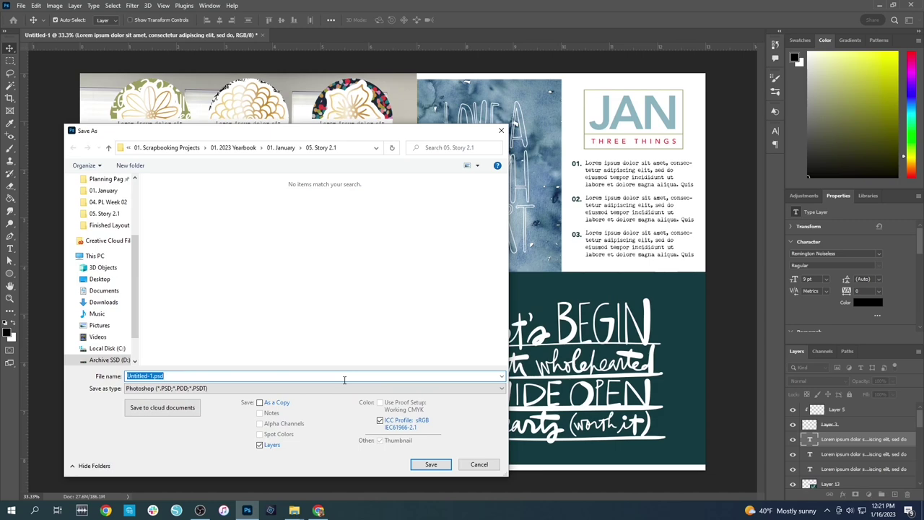
pyautogui.write("Let's Begin Layout")
pyautogui.press('Return')
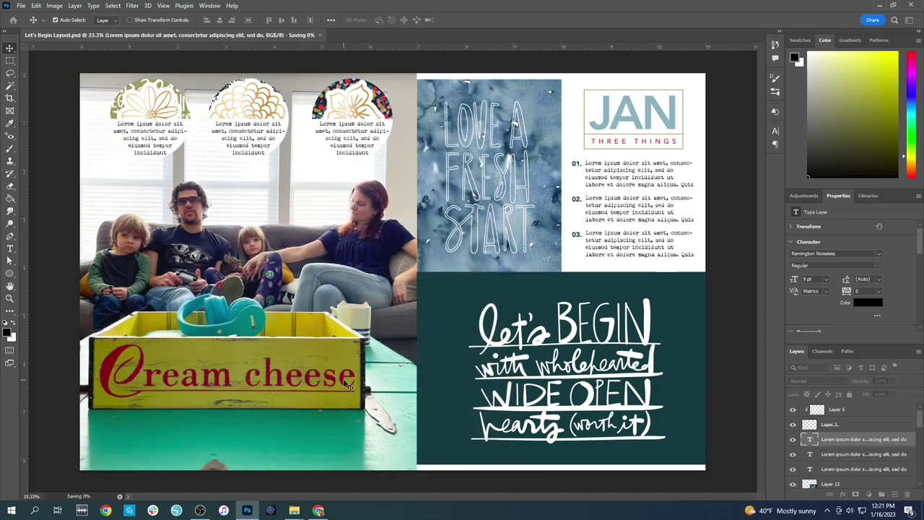
# Save a JPEG copy of the spread at quality 8 (High) with the Baseline Optimized format
pyautogui.hotkey('ctrl', 'alt', 's')
pyautogui.press('Return')
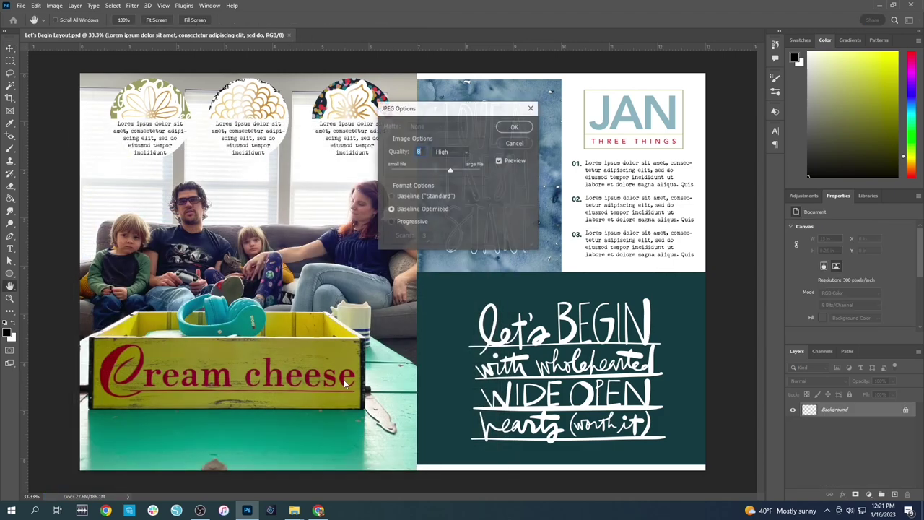
pyautogui.press('Return')
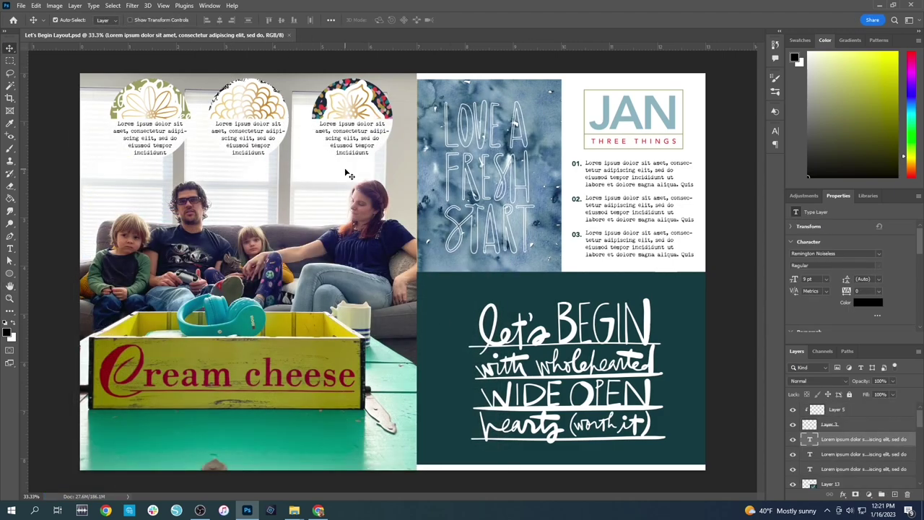